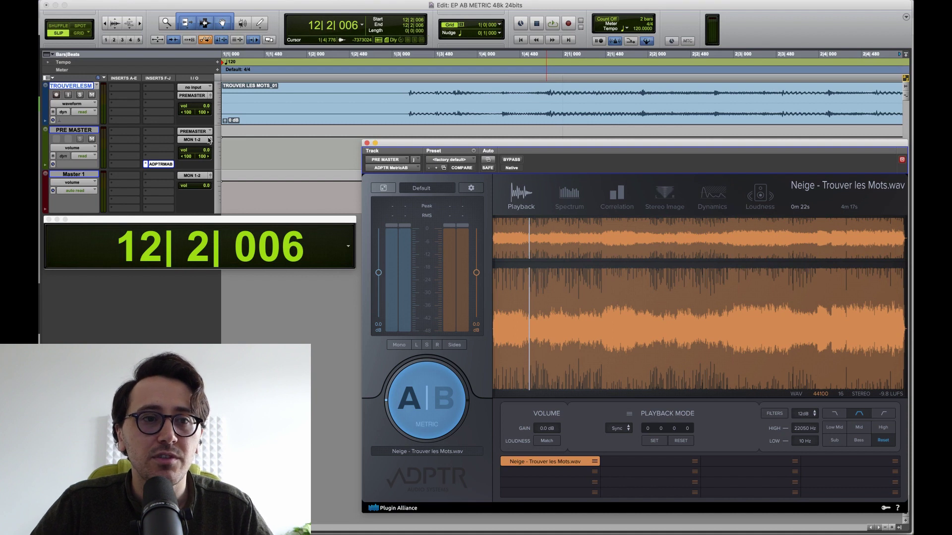
# - Examine the available output paths for the PRE MASTER track
pyautogui.click(197, 140)
pyautogui.moveTo(202, 142)
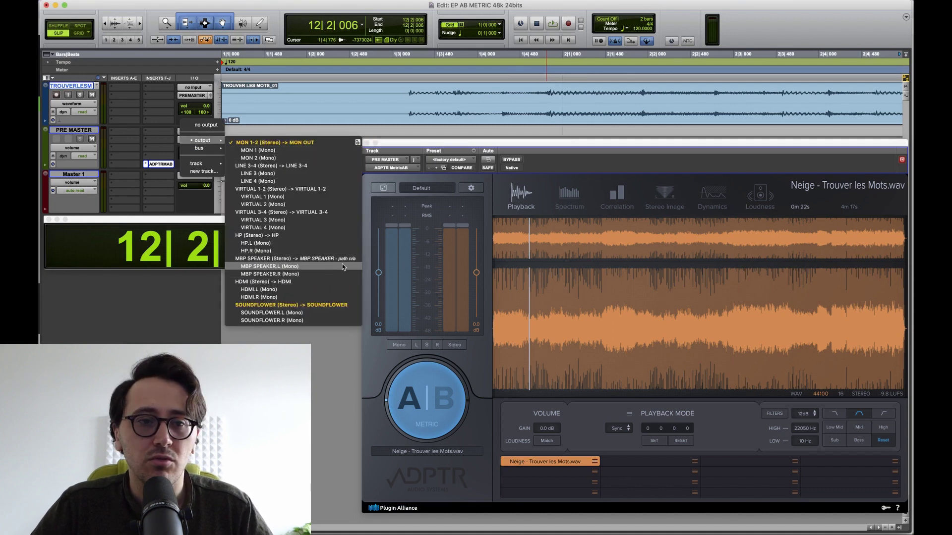
pyautogui.click(169, 150)
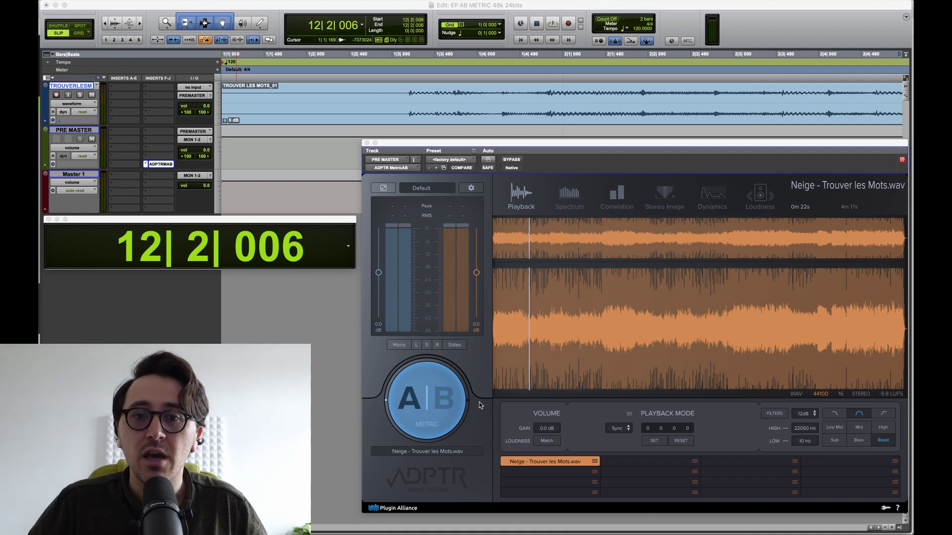
# - Switch MetricAB to reference B and relocate the plug-in to the first insert slot of the PRE MASTER track
pyautogui.click(436, 400)
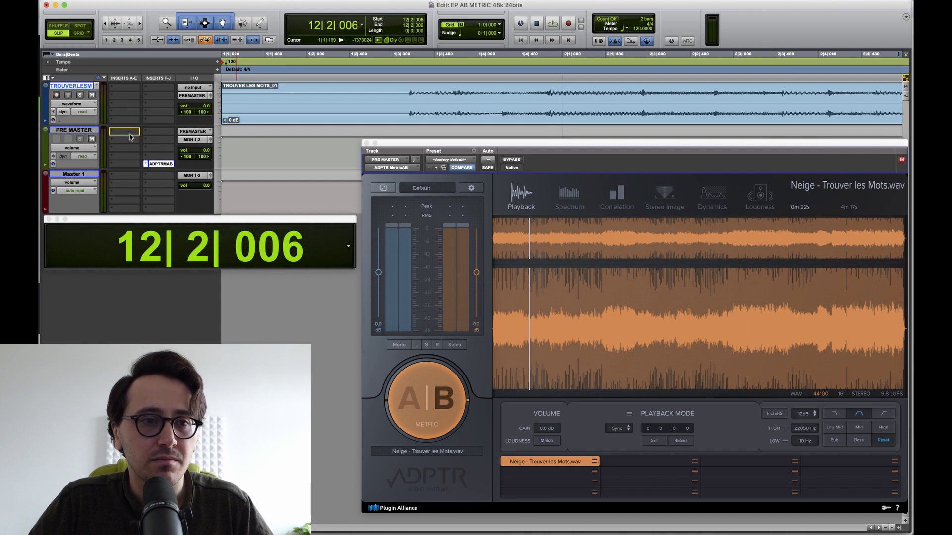
pyautogui.moveTo(130, 137); pyautogui.dragTo(127, 133)
# - Select the TROUVER LES MOTS_01 clip range from 1|2|714 to 2|4|115 and check the PRE MASTER output assignment
pyautogui.click(499, 89)
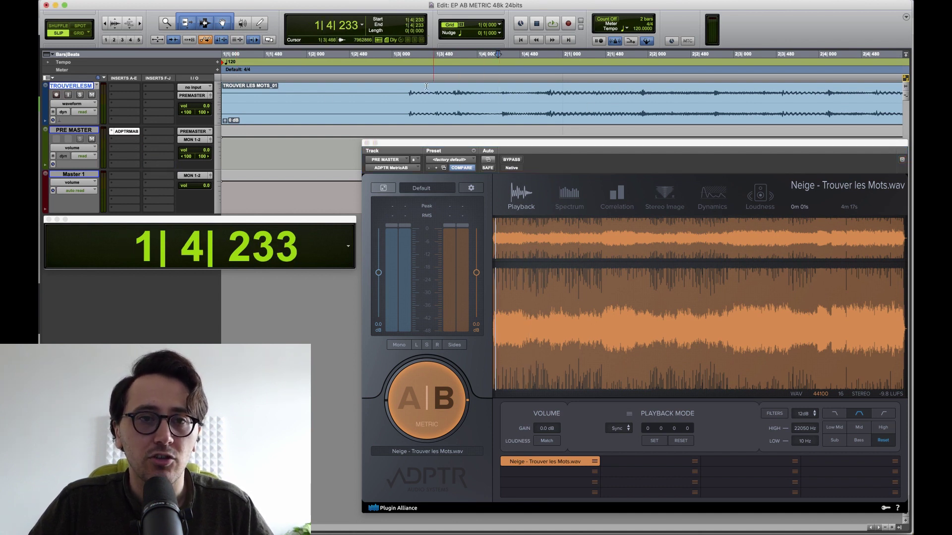
pyautogui.moveTo(370, 90); pyautogui.dragTo(829, 80)
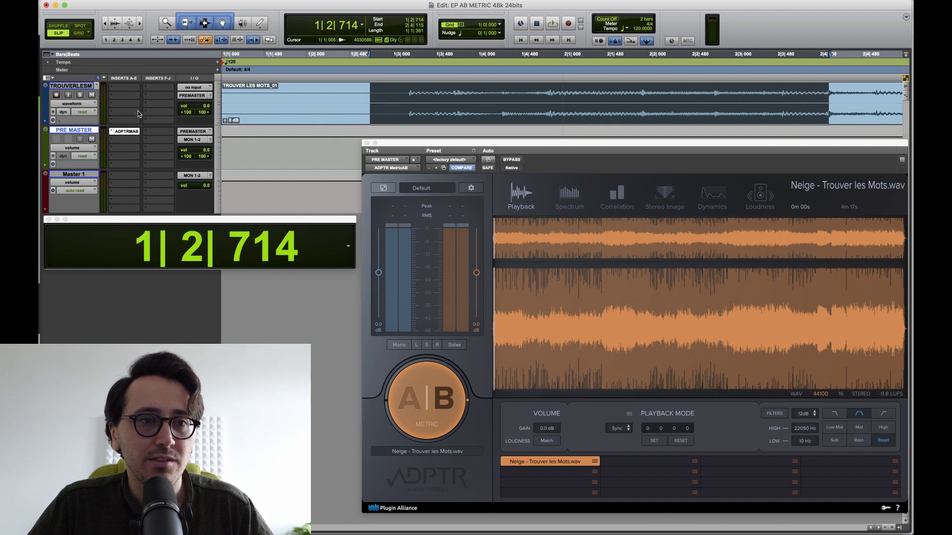
pyautogui.click(193, 141)
pyautogui.click(150, 143)
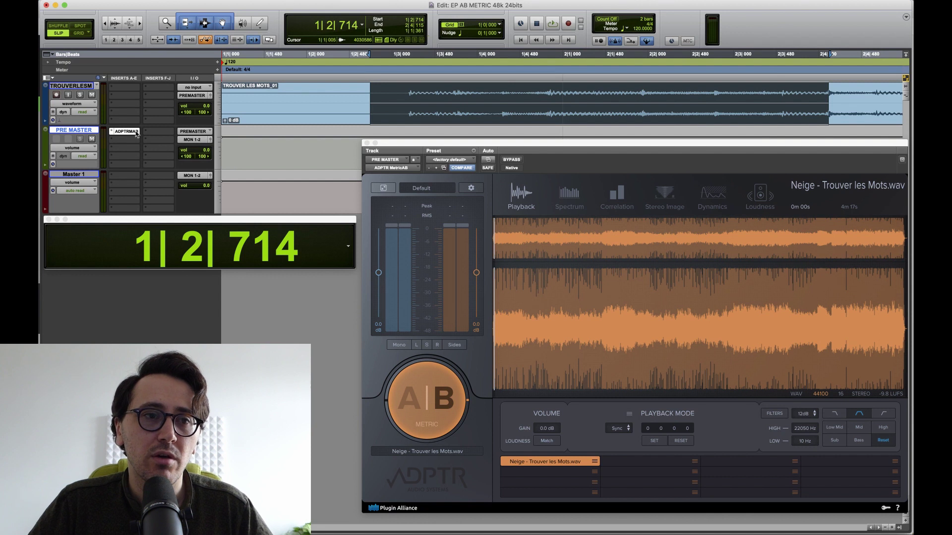
# - Insert FabFilter Pro-Q 3 on the audio track's second insert and add a bell boost of about 5.1 dB near 1177 Hz
pyautogui.click(126, 95)
pyautogui.click(149, 113)
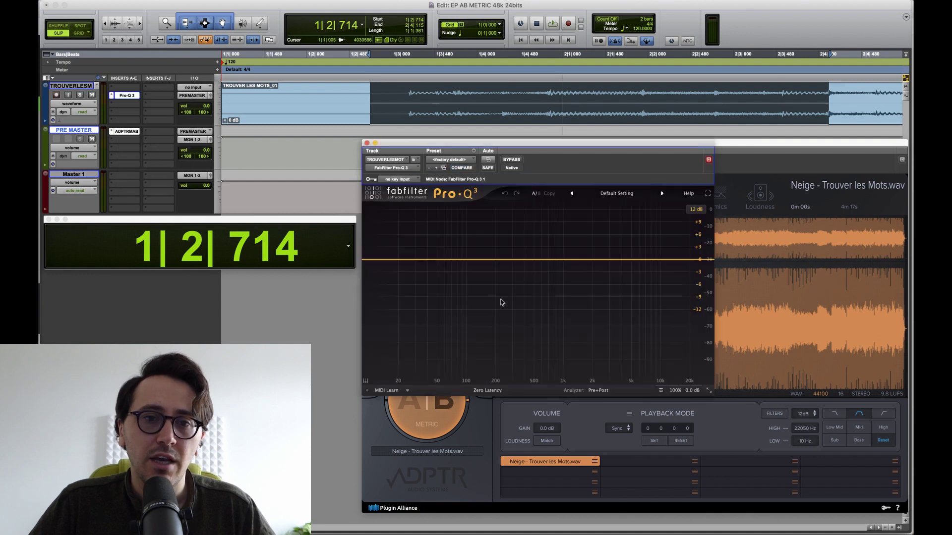
pyautogui.moveTo(508, 259); pyautogui.dragTo(570, 238)
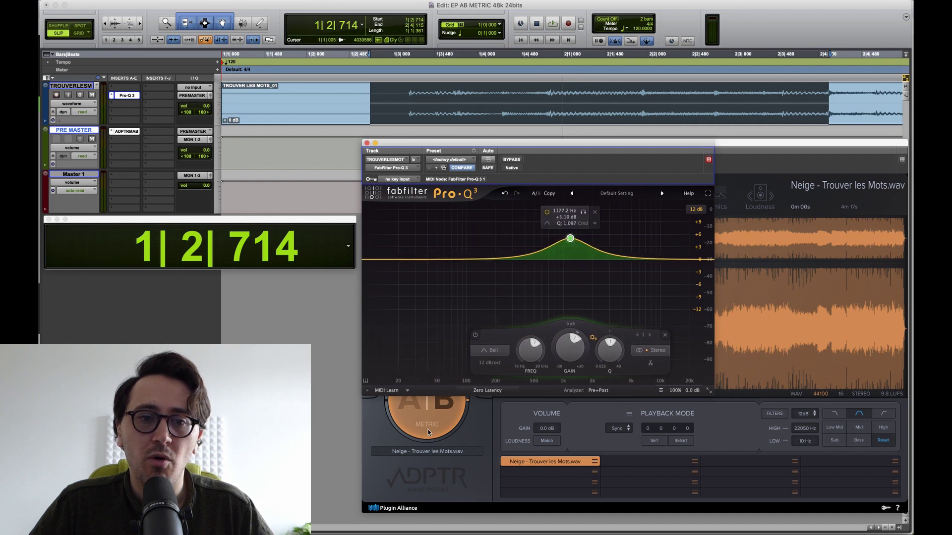
# - Compare MetricAB's A and B sources with the audio track's Pro-Q 3 window placed beside the plug-in
pyautogui.click(418, 422)
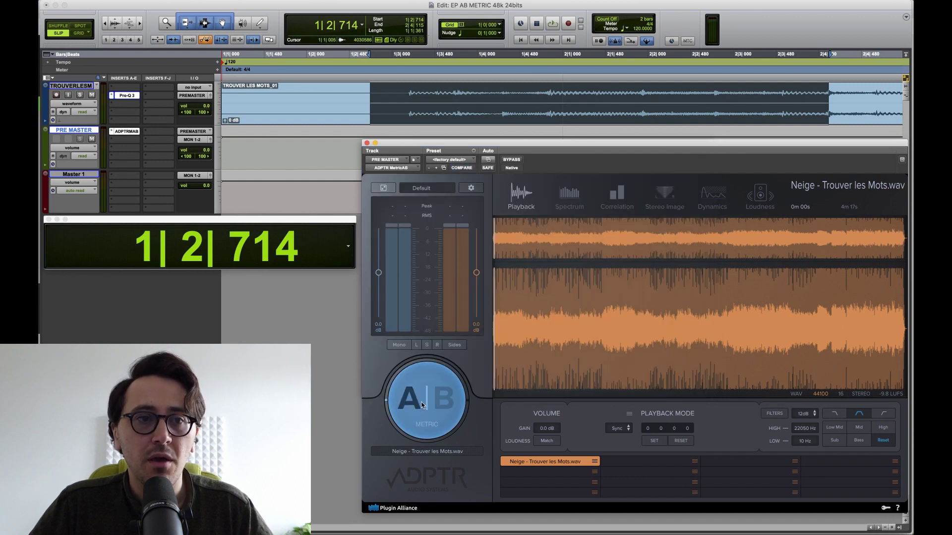
pyautogui.click(130, 95)
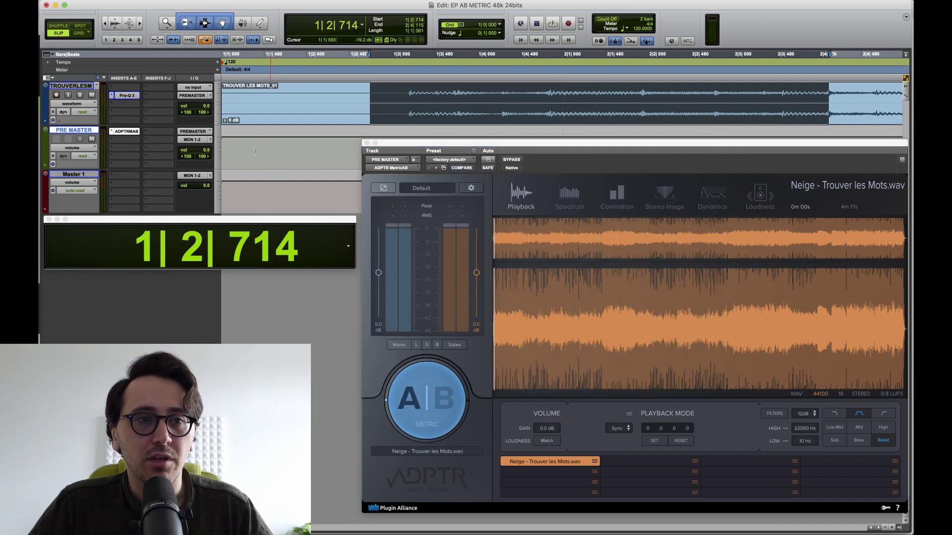
pyautogui.click(130, 96)
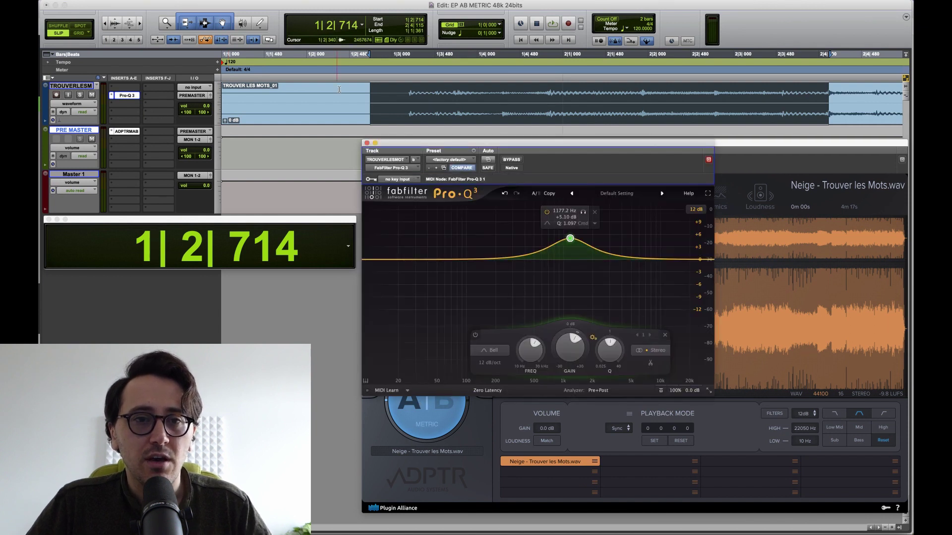
pyautogui.moveTo(497, 145); pyautogui.dragTo(332, 155)
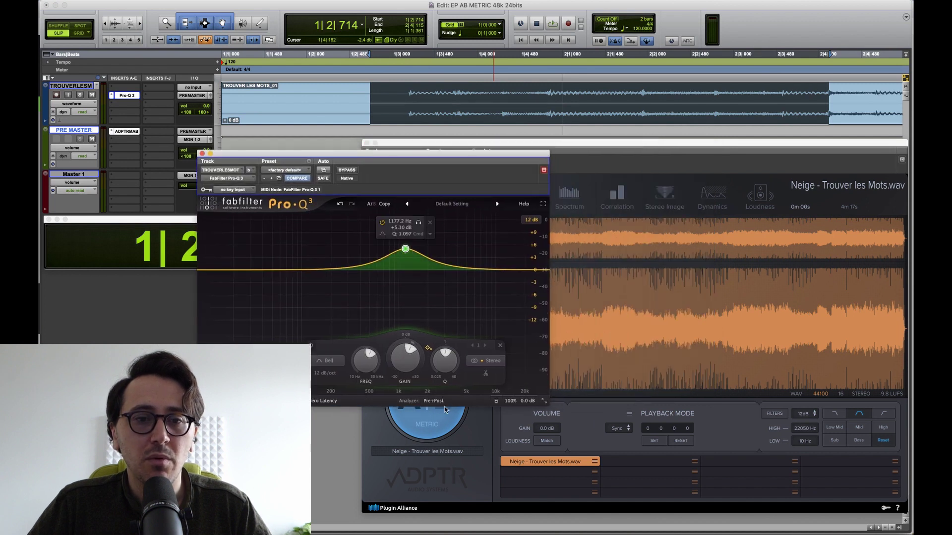
pyautogui.click(428, 417)
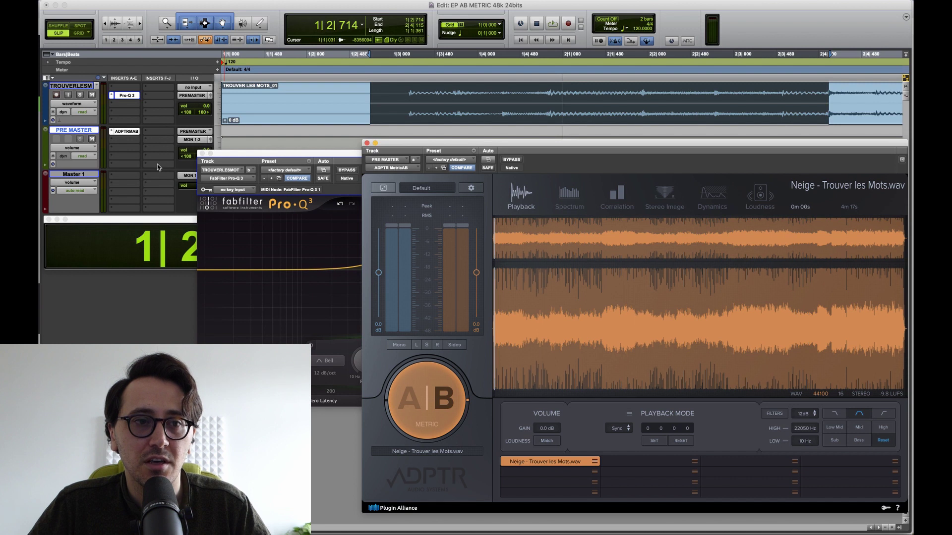
# - Move Pro-Q 3 from the audio track to a PRE MASTER insert below MetricAB and switch MetricAB to A
pyautogui.click(155, 122)
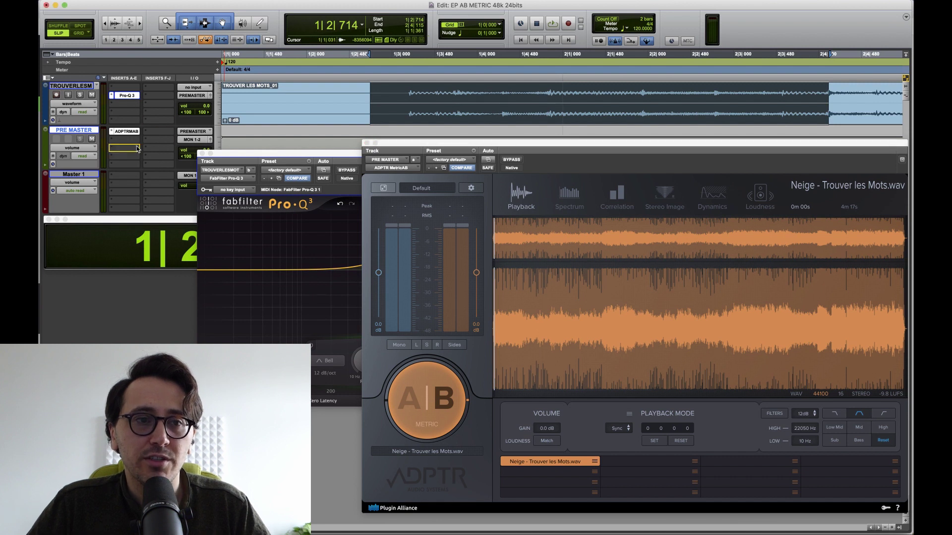
pyautogui.moveTo(130, 150); pyautogui.dragTo(130, 151)
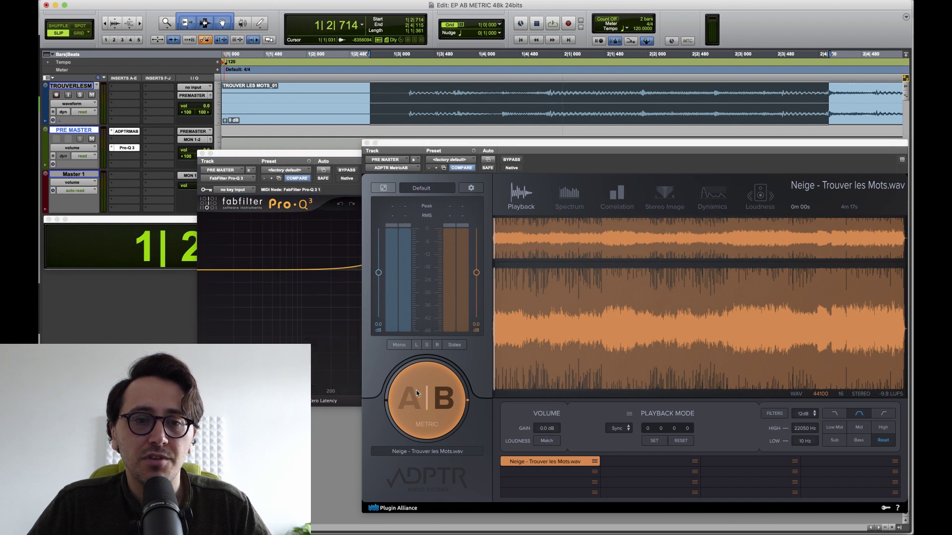
pyautogui.click(421, 396)
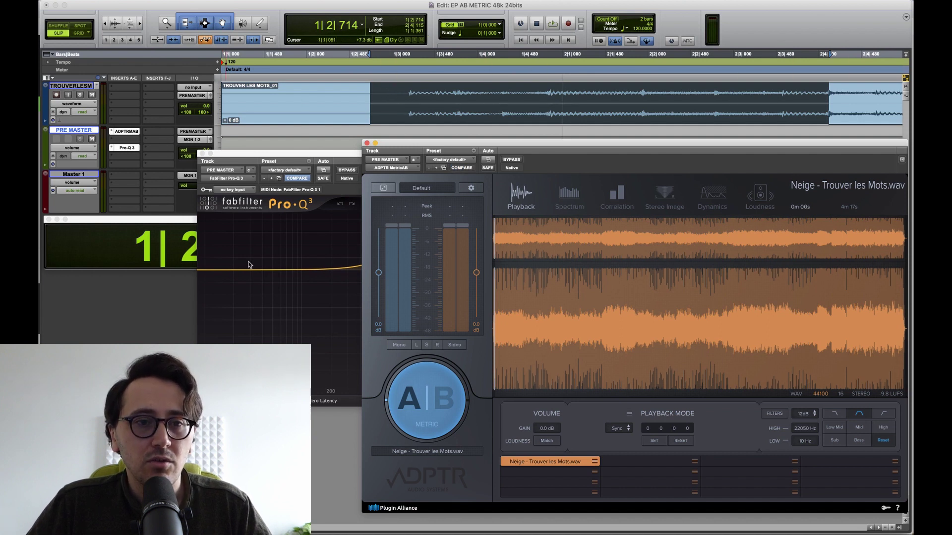
# - Shift the Pro-Q 3 bell boost to a lower frequency on PRE MASTER and switch MetricAB to reference B
pyautogui.click(307, 258)
pyautogui.moveTo(415, 252); pyautogui.dragTo(337, 245)
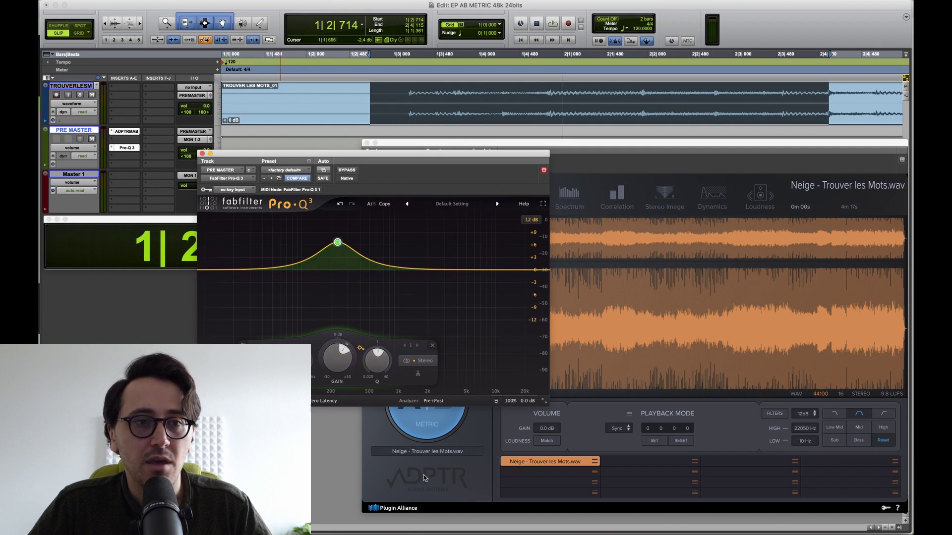
pyautogui.click(437, 429)
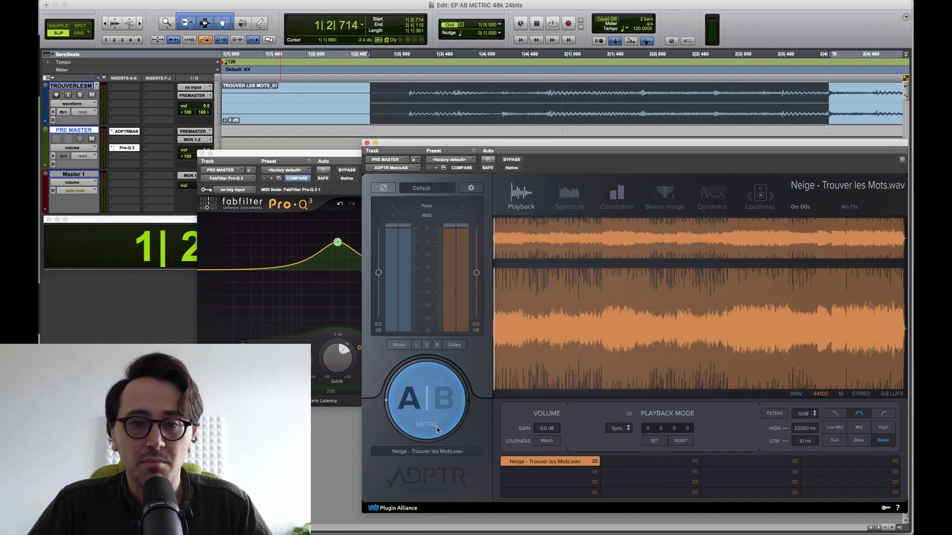
pyautogui.click(437, 429)
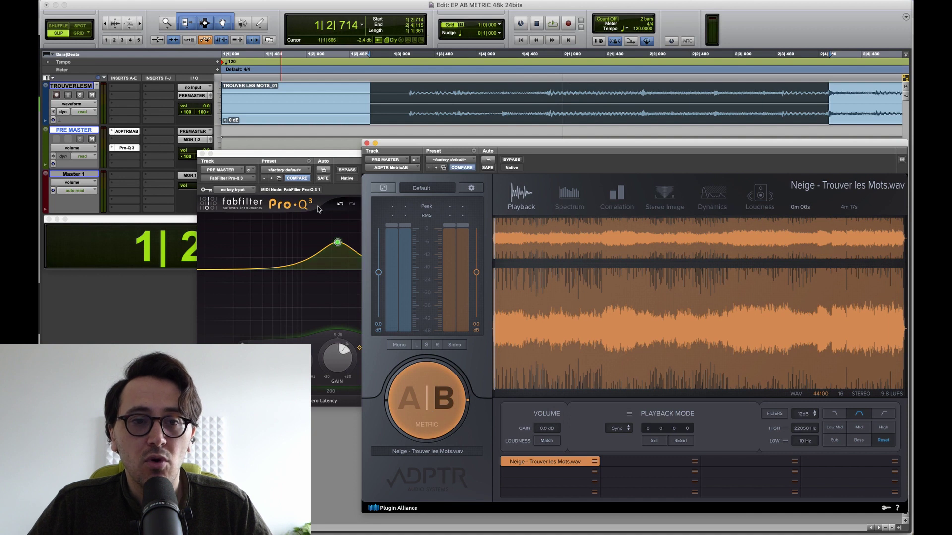
# - Set the Pro-Q 3 bell boost to about 145 Hz and 6.3 dB, and check the PRE MASTER output assignment
pyautogui.click(338, 242)
pyautogui.moveTo(337, 242); pyautogui.dragTo(312, 248)
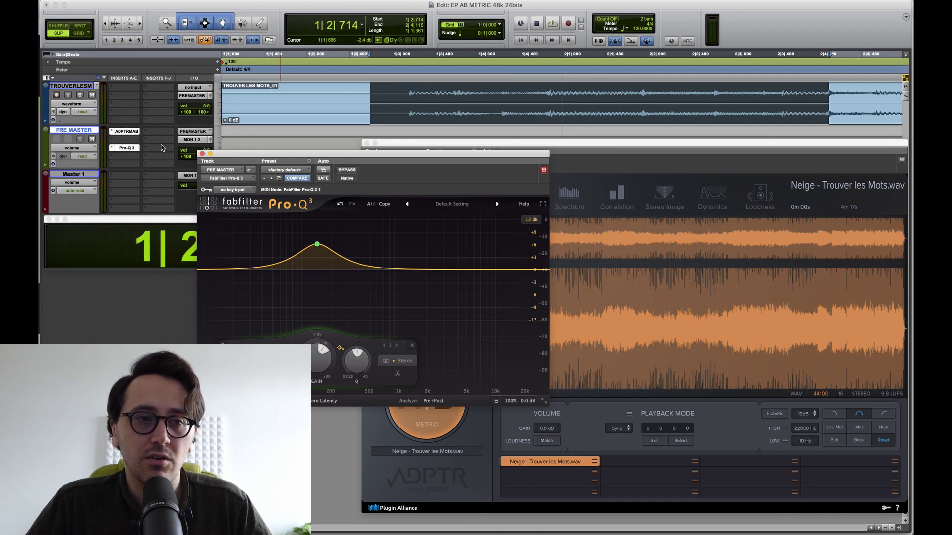
pyautogui.click(200, 141)
pyautogui.moveTo(202, 141)
pyautogui.click(253, 143)
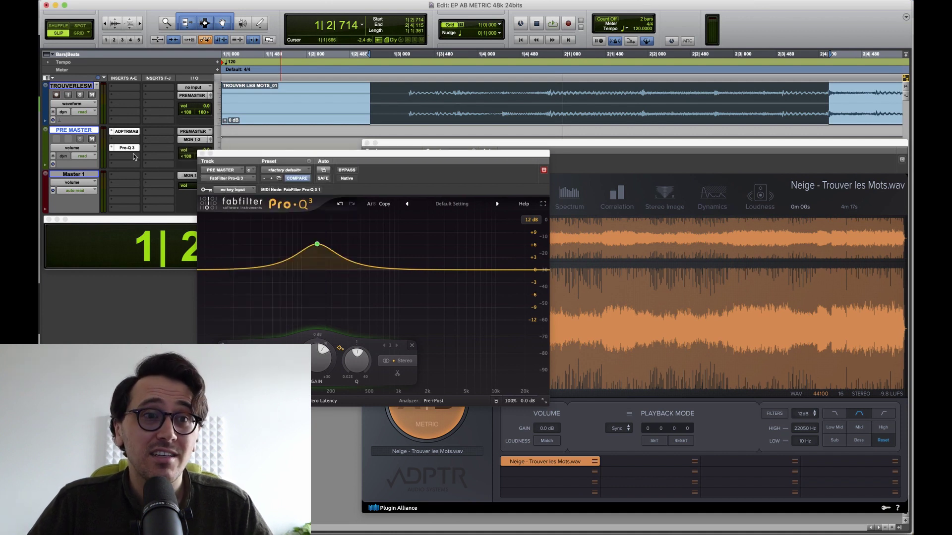
# - Move Pro-Q 3 to the audio track's third insert and MetricAB to the last insert slot of PRE MASTER
pyautogui.moveTo(128, 148); pyautogui.dragTo(133, 108)
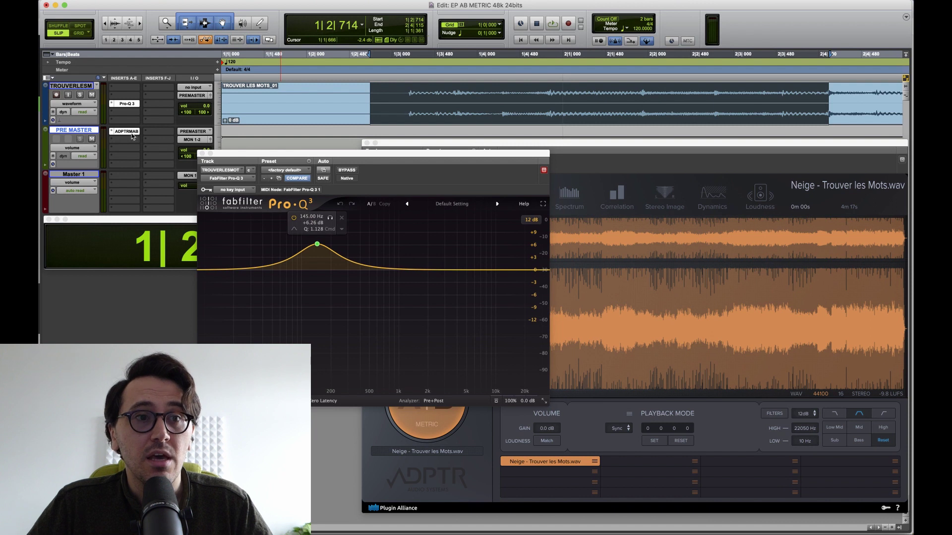
pyautogui.moveTo(135, 133); pyautogui.dragTo(164, 170)
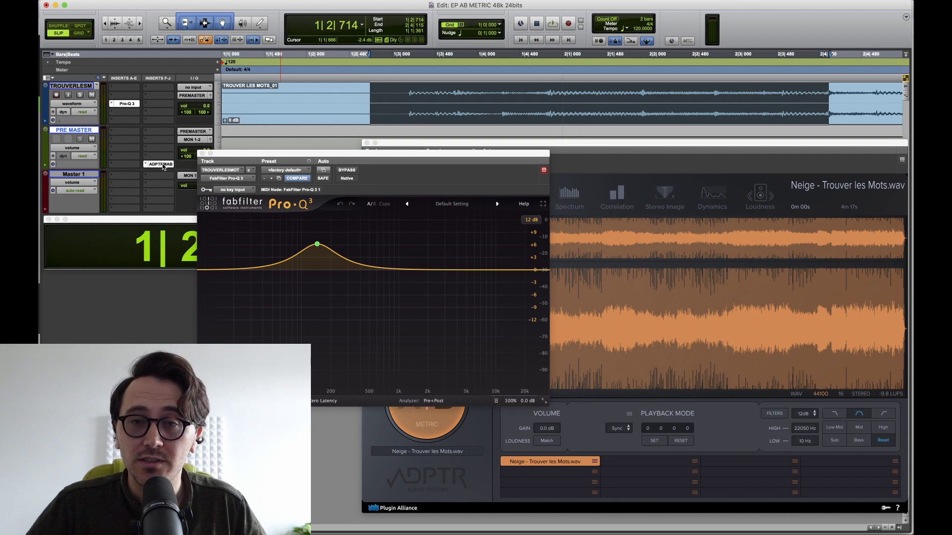
# - Open MetricAB on the PRE MASTER track and compare the session mix A with reference B
pyautogui.click(161, 164)
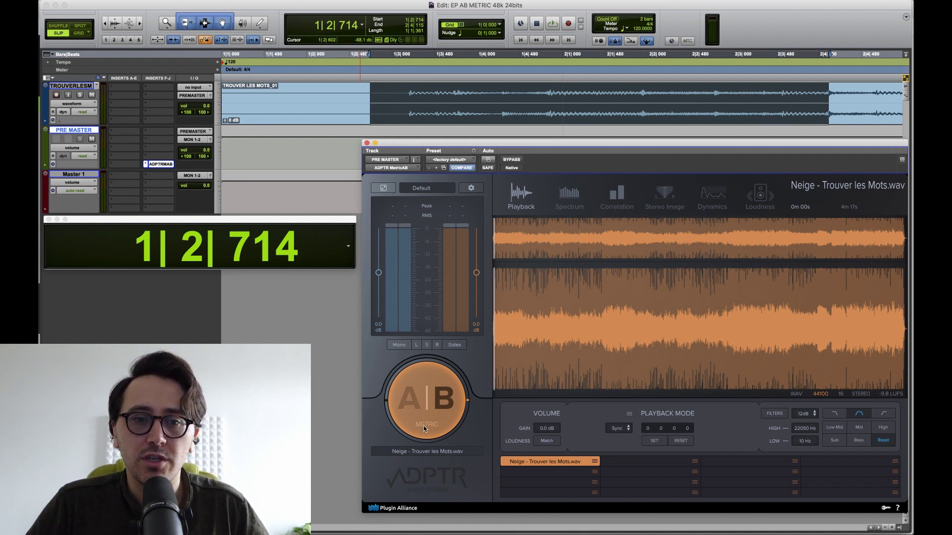
pyautogui.click(427, 404)
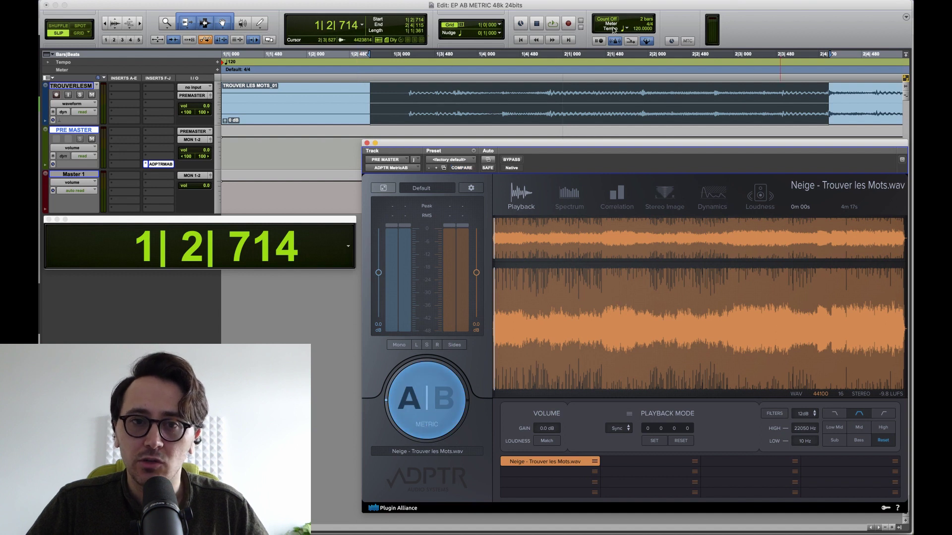
pyautogui.click(434, 401)
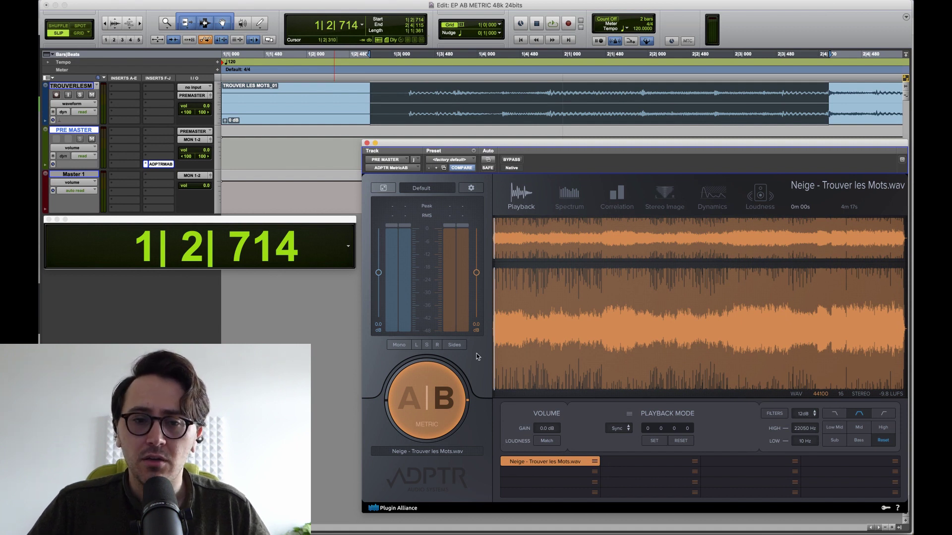
pyautogui.click(422, 404)
pyautogui.click(429, 402)
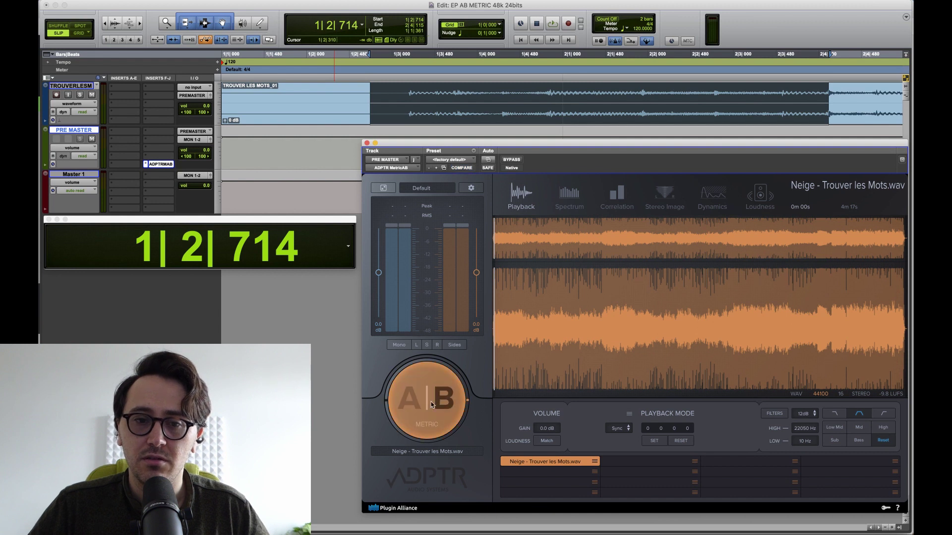
pyautogui.click(430, 402)
pyautogui.click(430, 403)
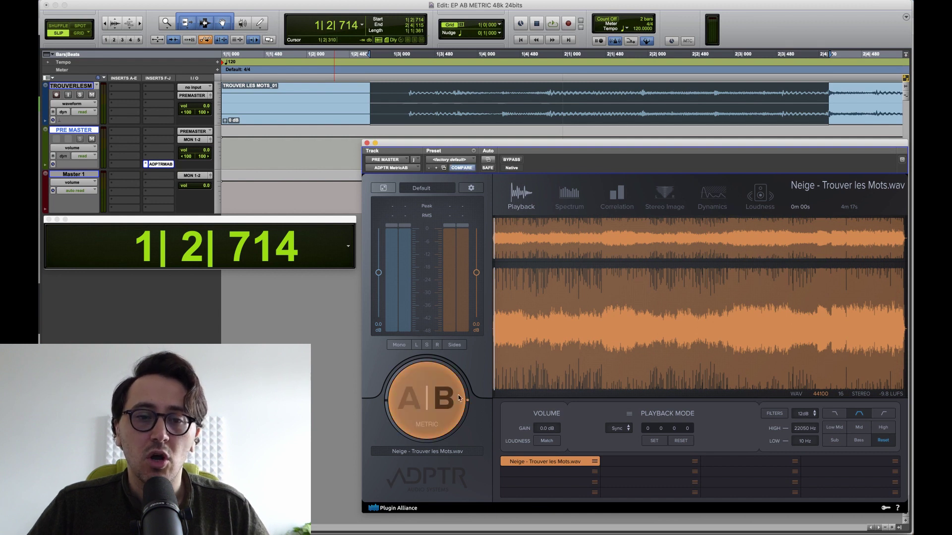
# - Alternate repeatedly between session mix A and the Neige - Trouver les Mots.wav reference B in MetricAB
pyautogui.press('space')
pyautogui.press('space')
pyautogui.press('space')
pyautogui.press('space')
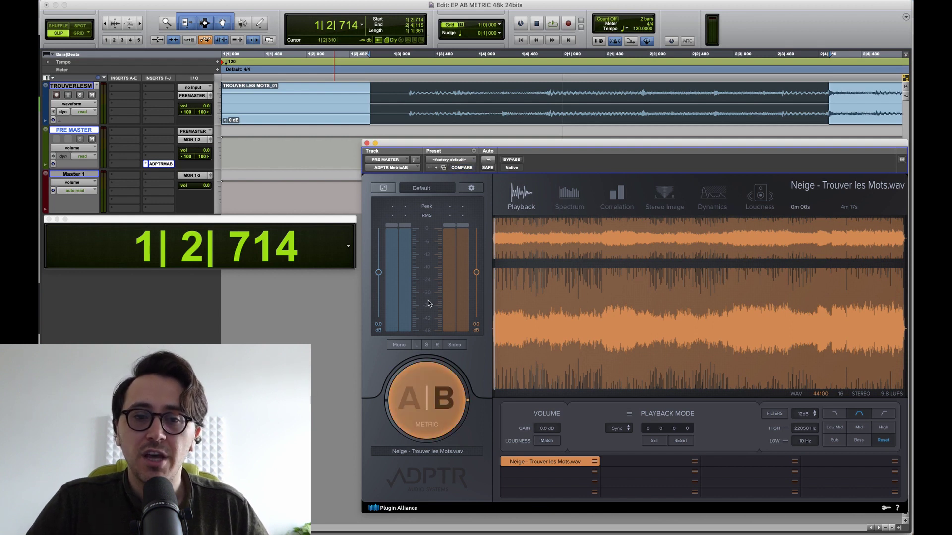
pyautogui.press('space')
pyautogui.press('space')
pyautogui.press('space')
pyautogui.press('space')
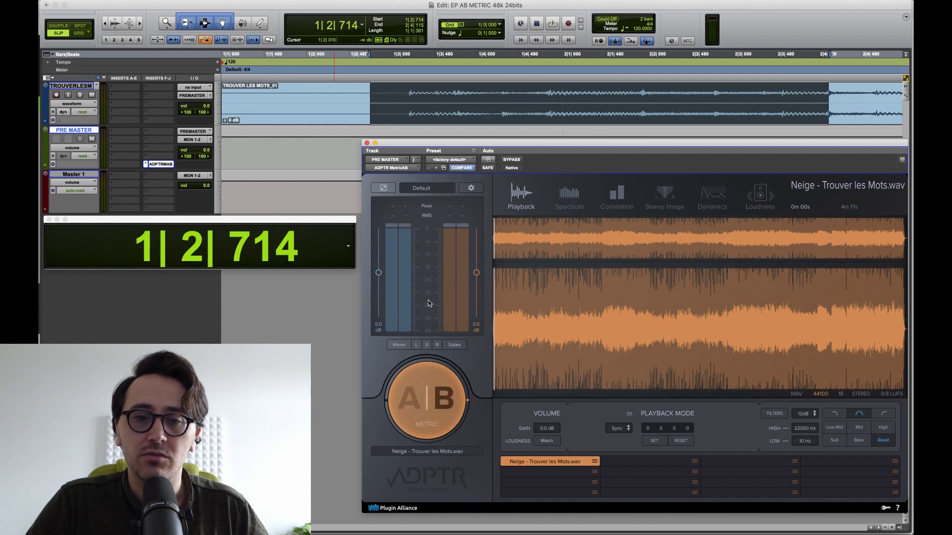
pyautogui.press('space')
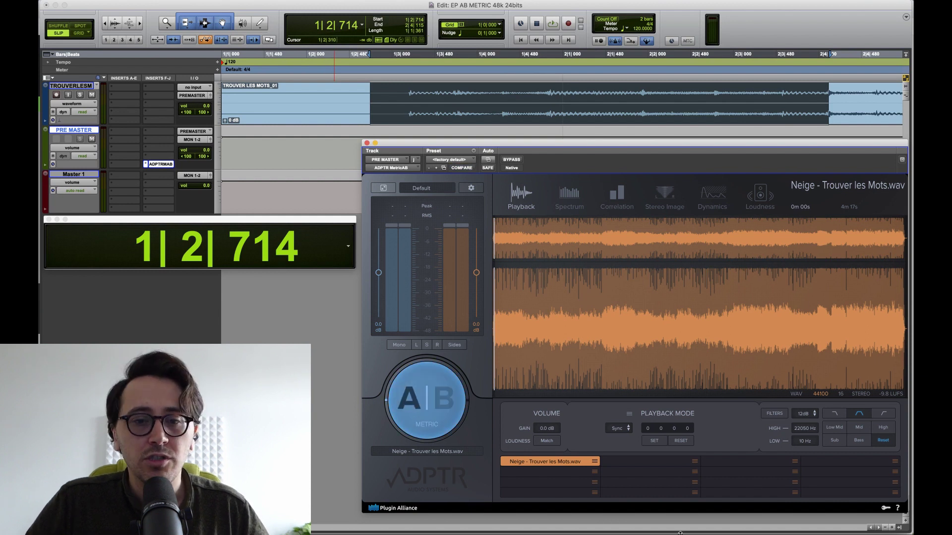
pyautogui.press('space')
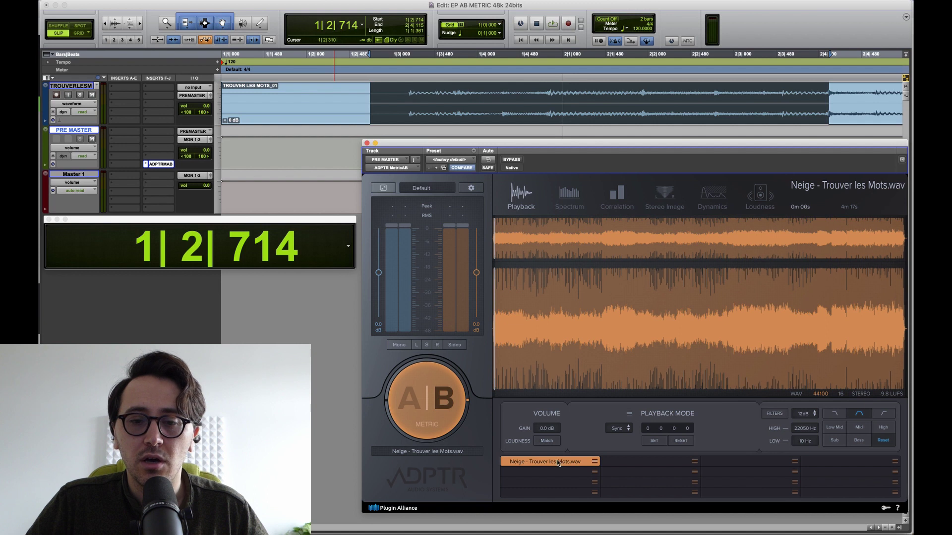
pyautogui.press('space')
pyautogui.press('space')
pyautogui.press('space')
pyautogui.press('space')
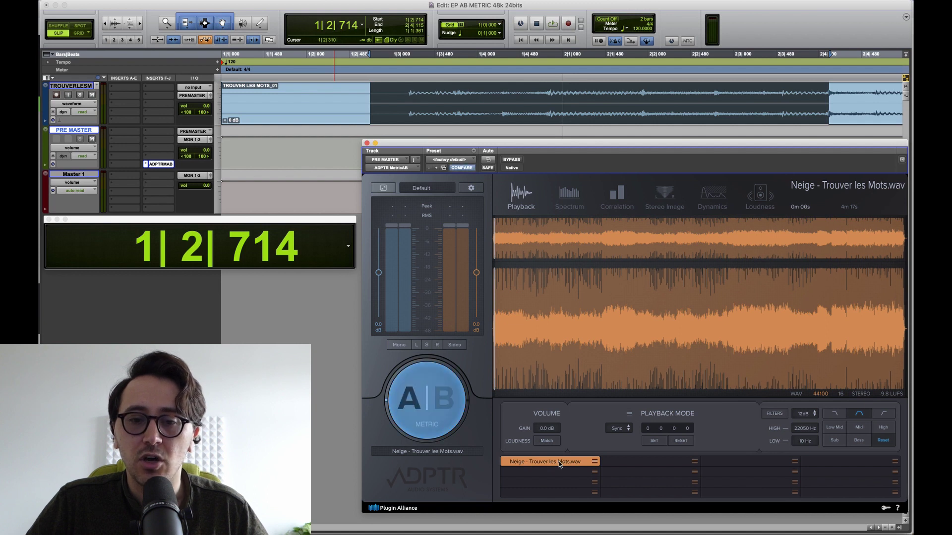
pyautogui.press('space')
pyautogui.press('space')
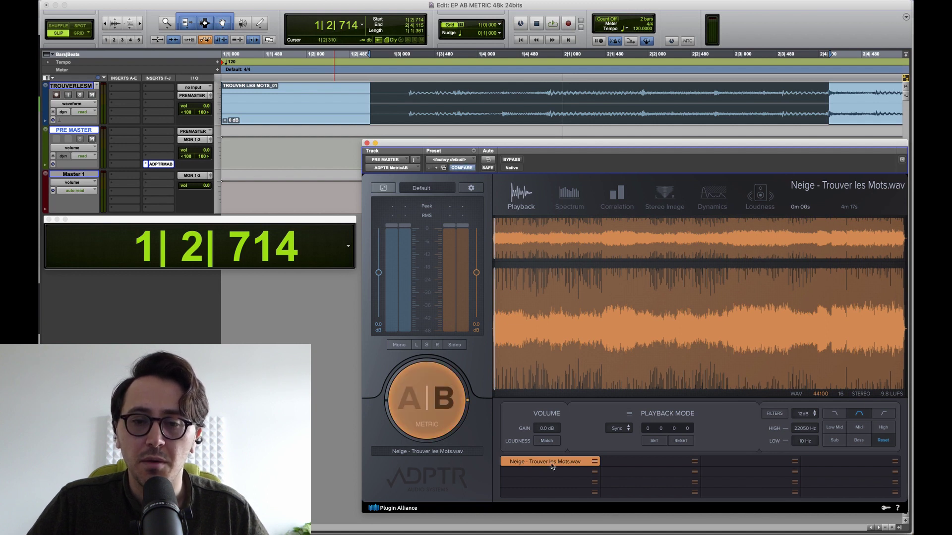
# - Switch to Finder, open the ROCK folder in REFS and load DAVID GILMOUR - TAKE A BREATH.wav into an empty MetricAB reference slot
pyautogui.press('super+Tab')
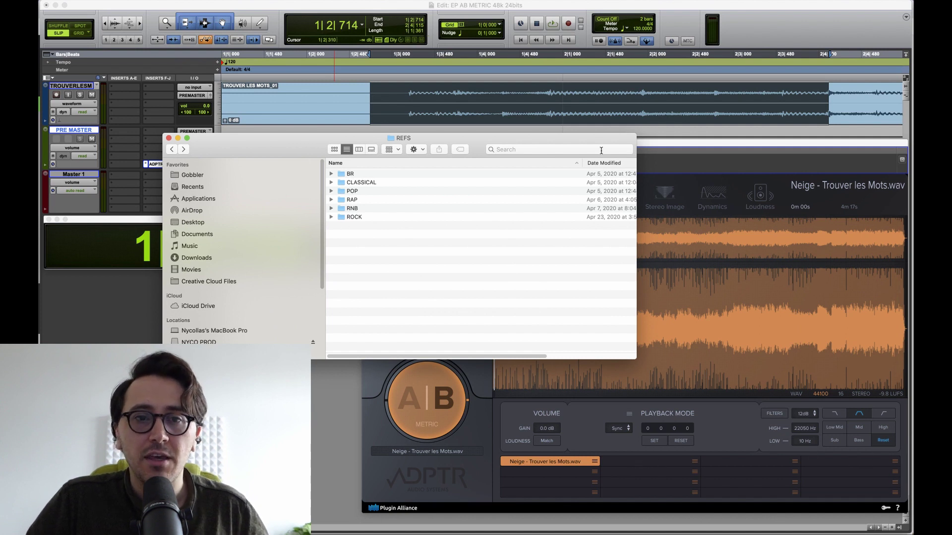
pyautogui.moveTo(416, 137); pyautogui.dragTo(410, 130)
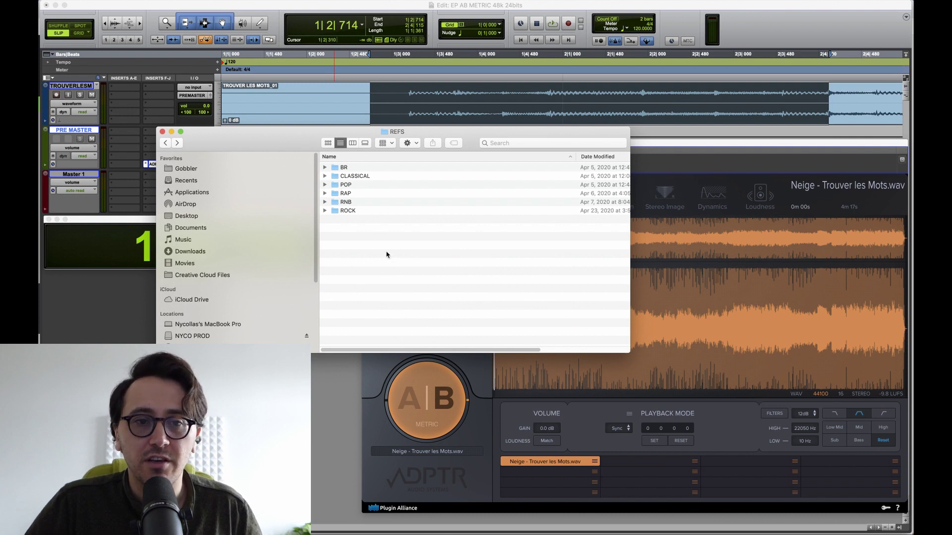
pyautogui.click(361, 213)
pyautogui.doubleClick(361, 212)
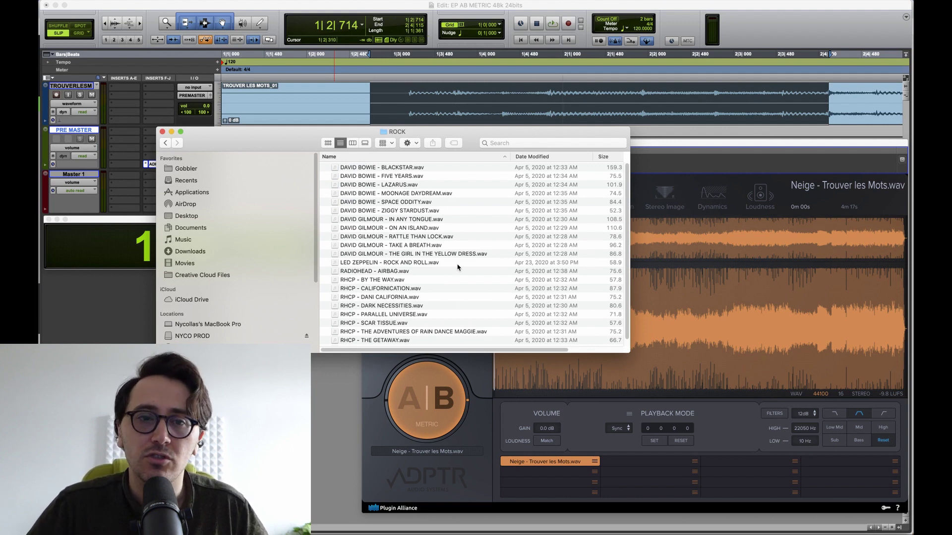
pyautogui.click(380, 245)
pyautogui.moveTo(402, 242); pyautogui.dragTo(554, 475)
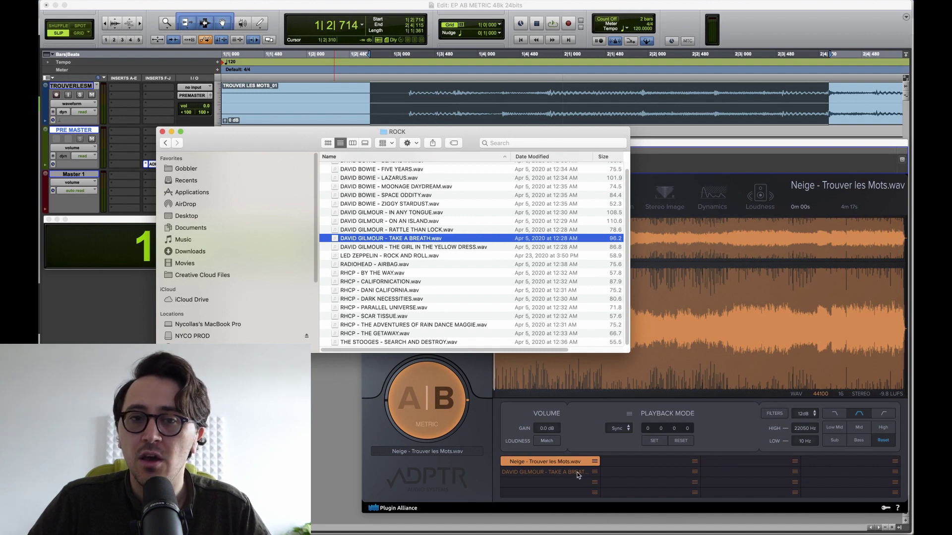
# - Load the seven ROCK files from DAVID GILMOUR - RATTLE THAN LOCK through RHCP - CALIFORNICATION into the MetricAB slots, allowing existing files to be replaced
pyautogui.click(388, 230)
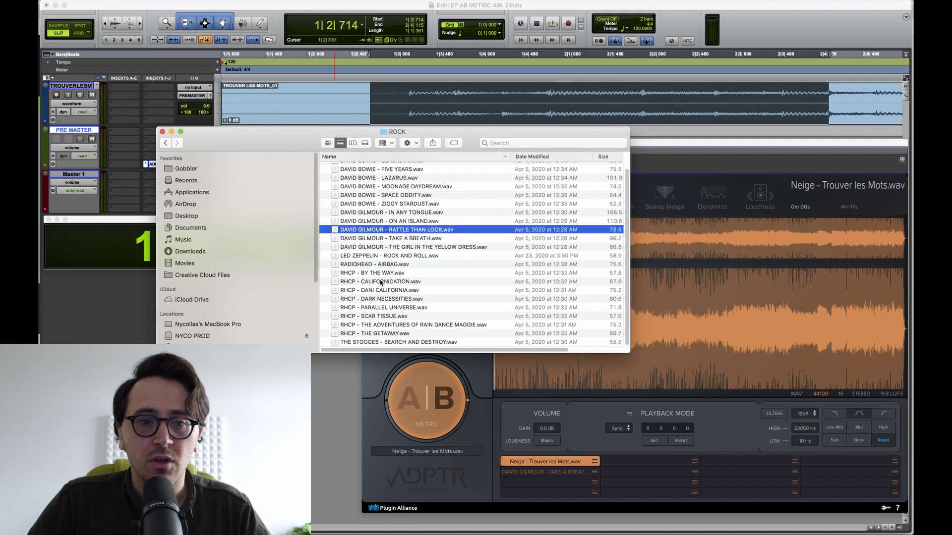
pyautogui.keyDown('shift'); pyautogui.click(385, 281); pyautogui.keyUp('shift')
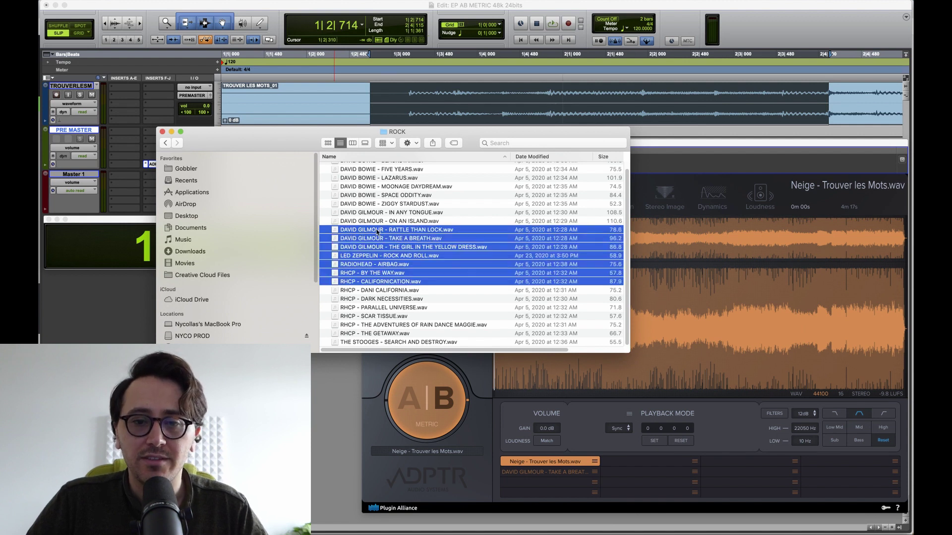
pyautogui.moveTo(377, 231); pyautogui.dragTo(635, 460)
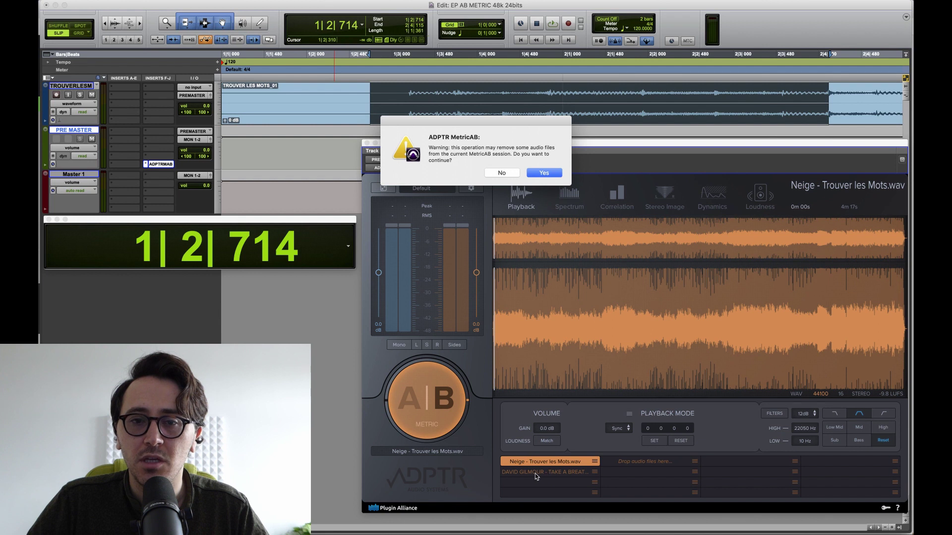
pyautogui.click(554, 174)
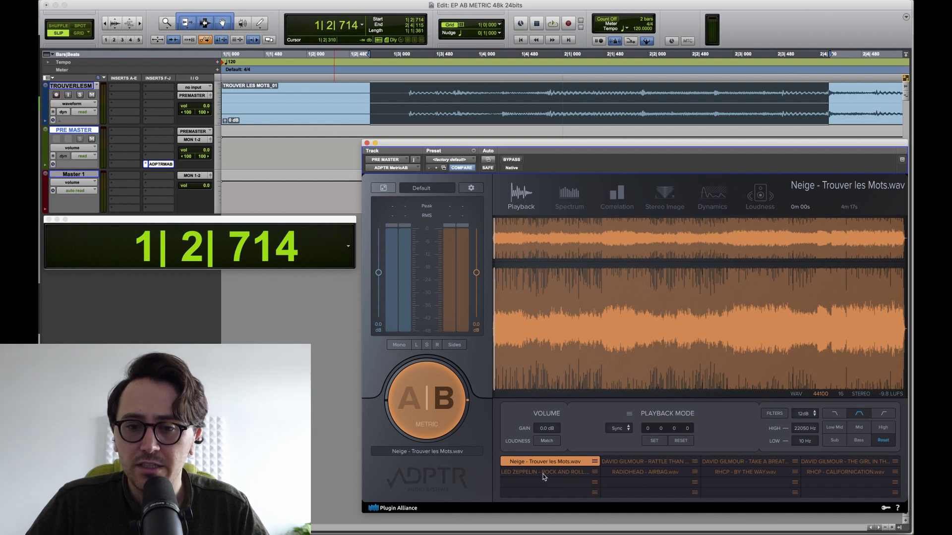
# - Switch through the loaded Led Zeppelin, David Gilmour, Radiohead, RHCP and Neige references to view each track's waveform
pyautogui.click(567, 473)
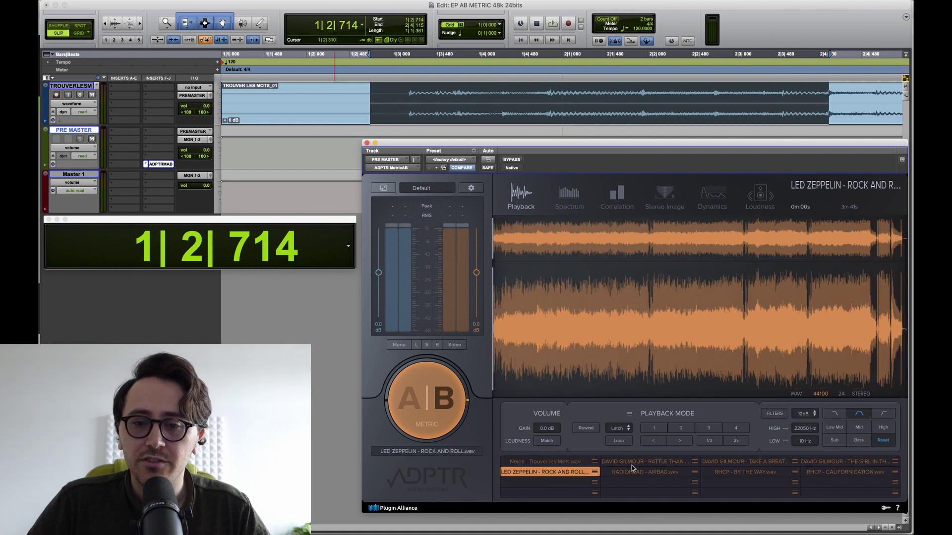
pyautogui.click(633, 463)
pyautogui.click(634, 473)
pyautogui.click(736, 473)
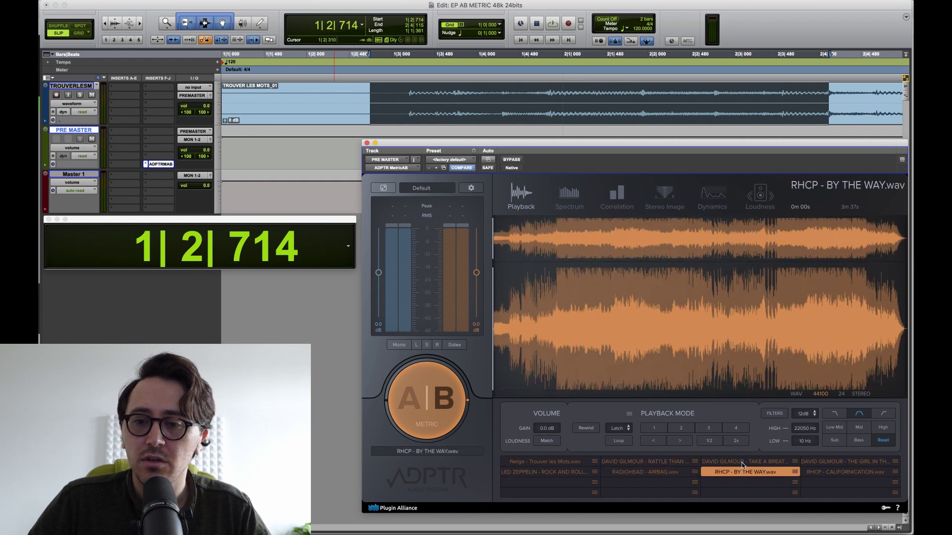
pyautogui.click(744, 461)
pyautogui.click(842, 463)
pyautogui.click(843, 472)
pyautogui.click(776, 474)
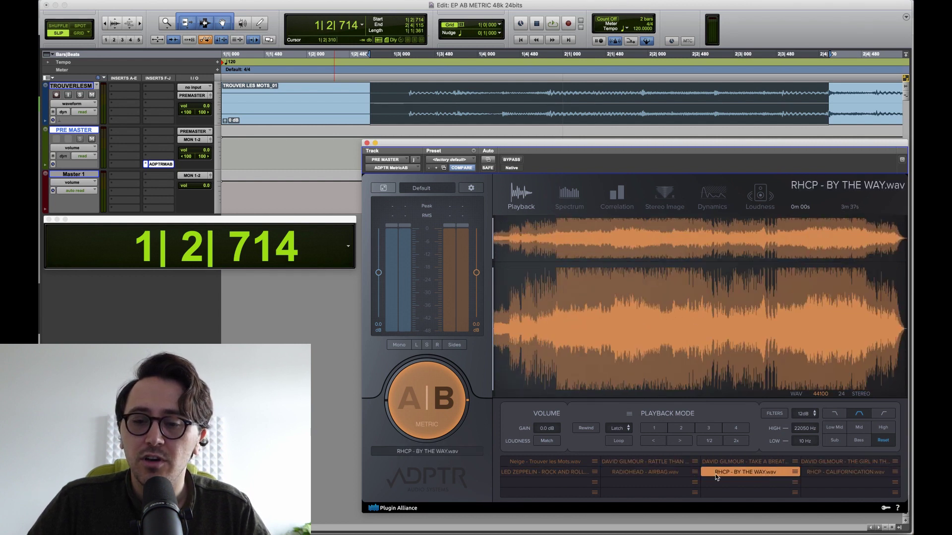
pyautogui.click(637, 464)
pyautogui.click(638, 473)
pyautogui.click(741, 462)
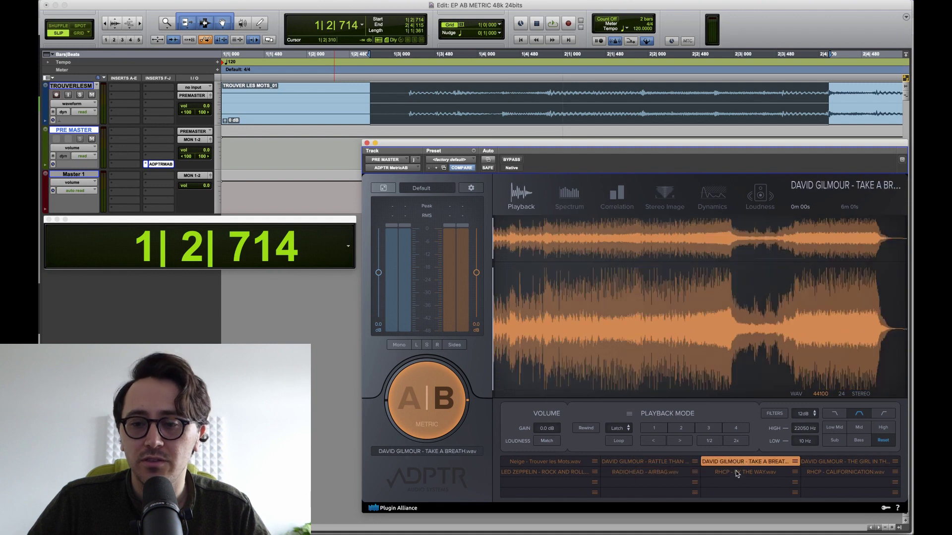
pyautogui.click(741, 472)
pyautogui.click(657, 463)
pyautogui.click(661, 471)
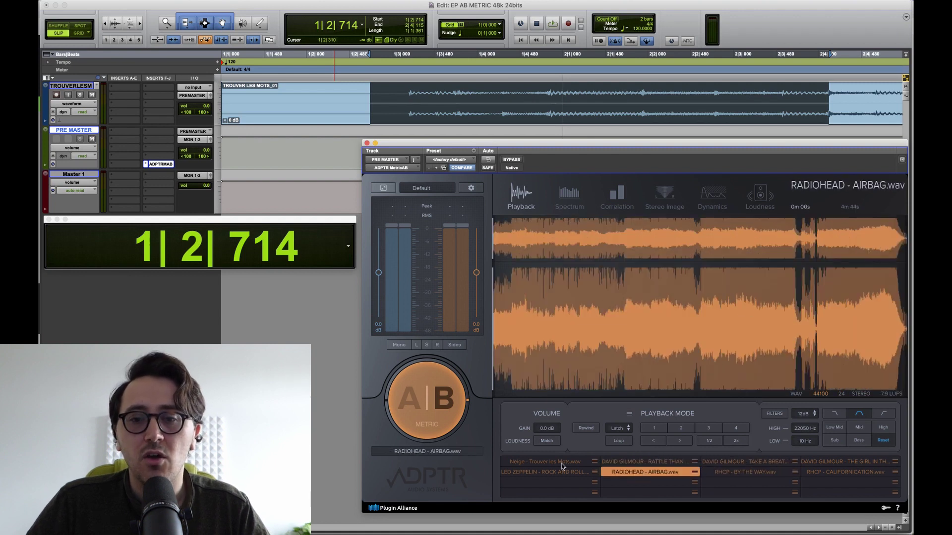
pyautogui.click(560, 462)
pyautogui.click(557, 471)
pyautogui.click(643, 464)
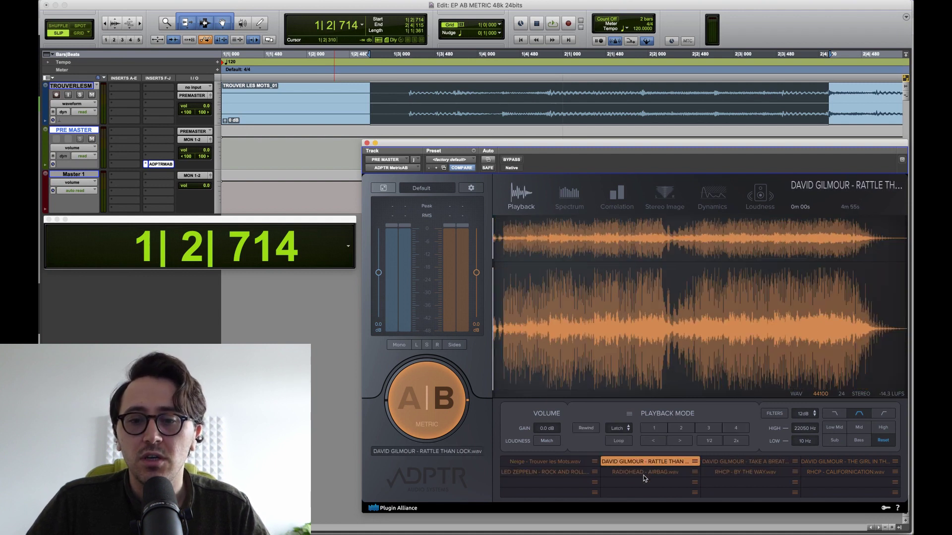
# - Select RADIOHEAD - AIRBAG.wav as reference B and alternate between it and session mix A
pyautogui.click(646, 475)
pyautogui.click(646, 477)
pyautogui.click(646, 477)
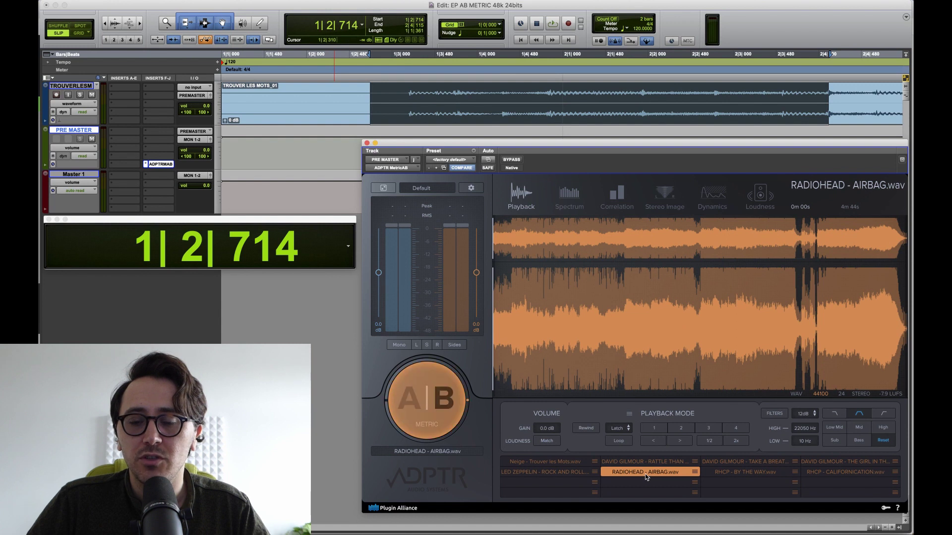
pyautogui.click(646, 477)
pyautogui.click(646, 478)
pyautogui.click(646, 477)
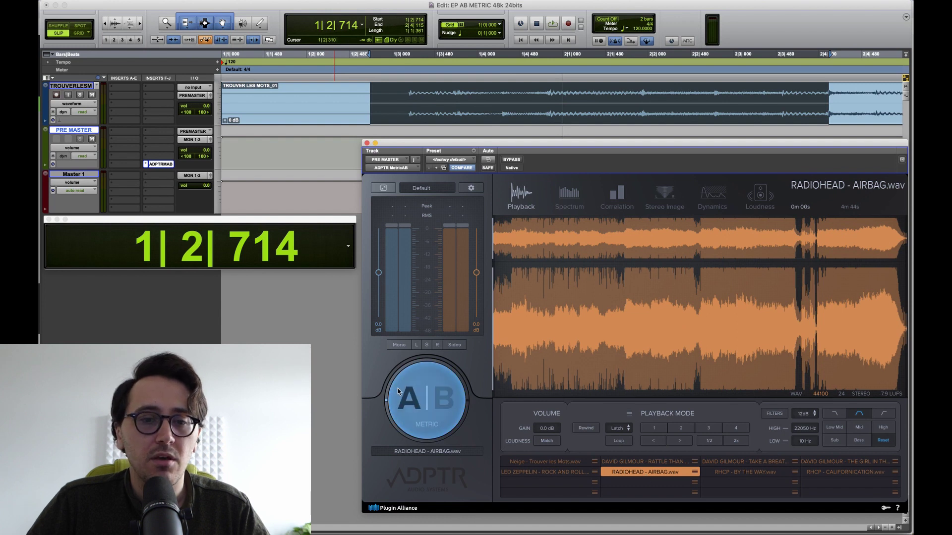
pyautogui.click(418, 398)
pyautogui.click(441, 401)
pyautogui.click(432, 400)
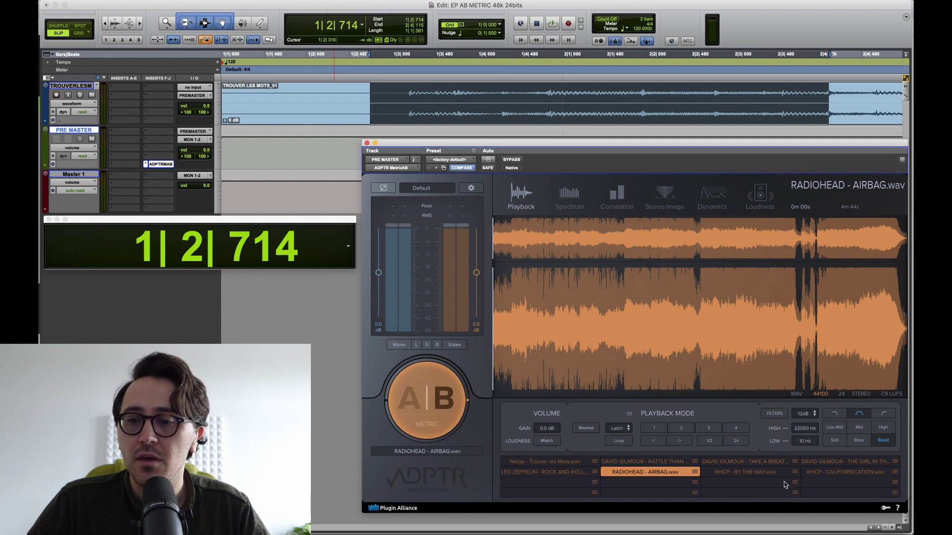
# - Try a few other loaded references, including Rattle Than Lock, and return to Neige - Trouver les Mots.wav as reference B
pyautogui.click(760, 473)
pyautogui.click(647, 464)
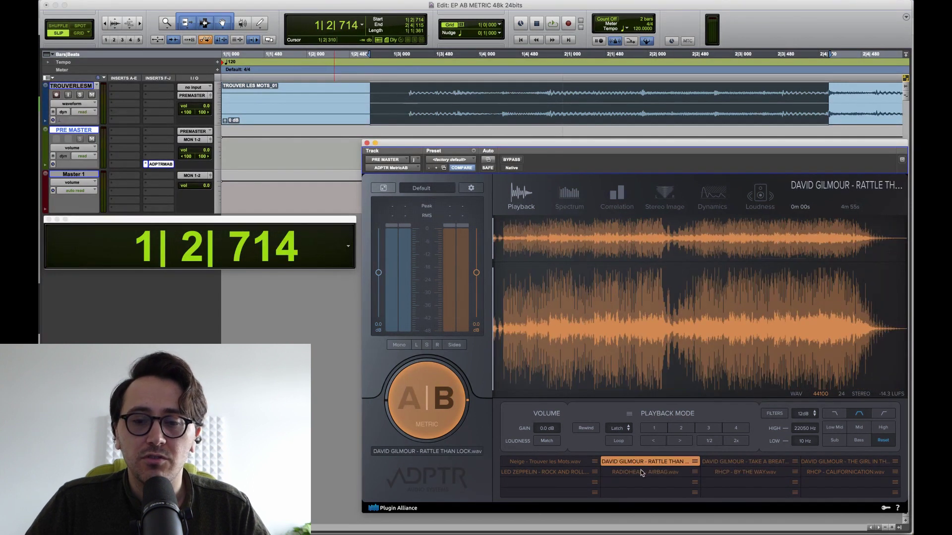
pyautogui.click(642, 473)
pyautogui.click(528, 465)
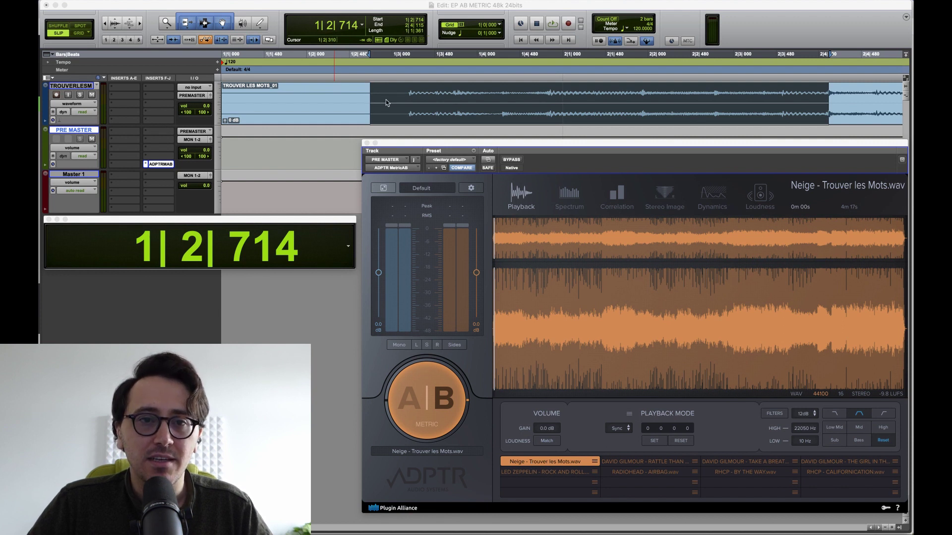
# - Select a stretch of the TROUVER LES MOTS_01 clip starting at 1|3|056, keeping Neige - Trouver les Mots.wav as the reference
pyautogui.moveTo(387, 102); pyautogui.dragTo(511, 106)
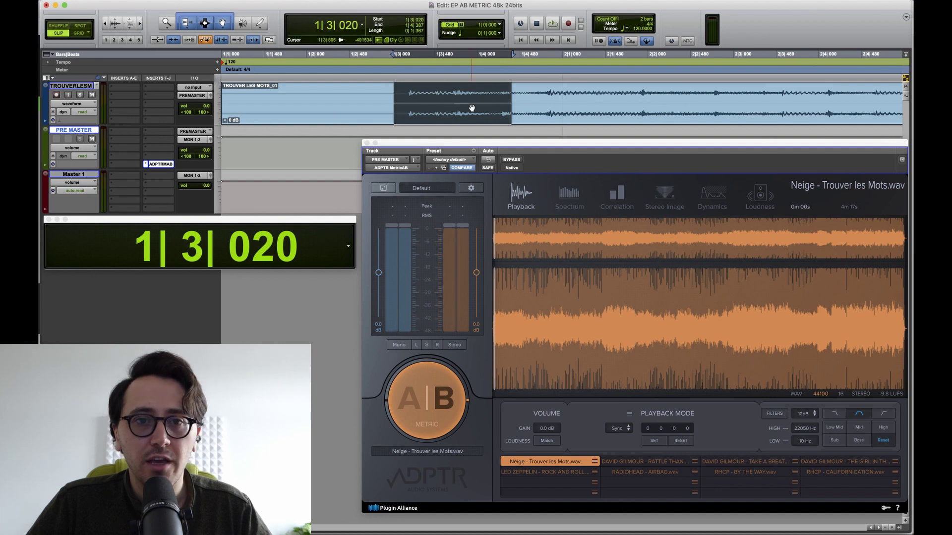
pyautogui.click(437, 106)
pyautogui.moveTo(397, 105); pyautogui.dragTo(860, 105)
pyautogui.click(552, 463)
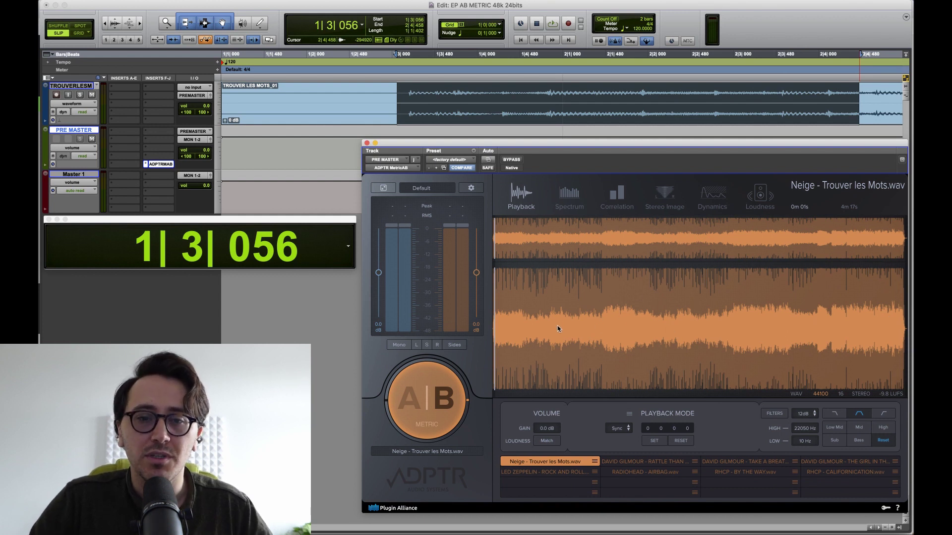
# - Play session mix A from 1|3|108, compare it with the Neige reference B, and stop playback
pyautogui.click(451, 409)
pyautogui.click(402, 97)
pyautogui.press('space')
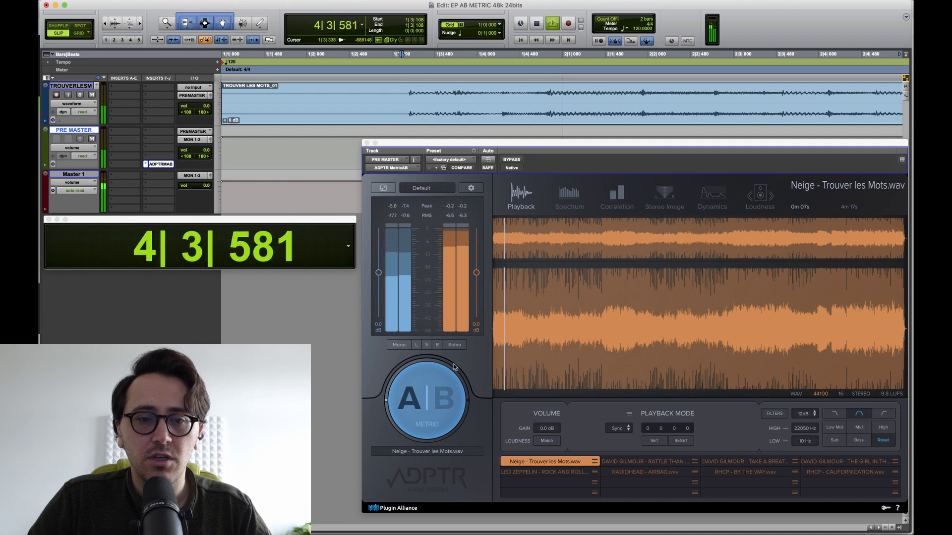
pyautogui.click(424, 406)
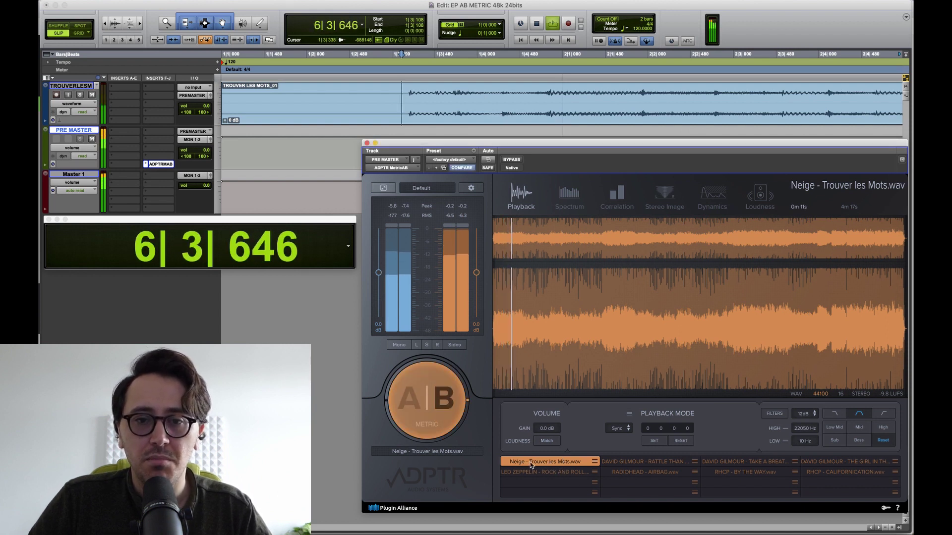
pyautogui.press('space')
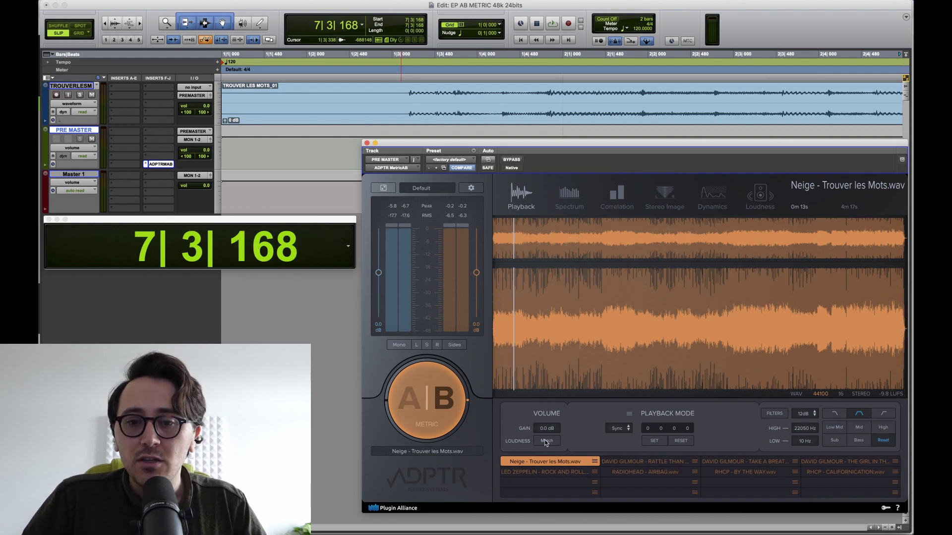
# - Play session mix A from 1|3|077 and match the Neige reference's loudness to the mix
pyautogui.click(433, 400)
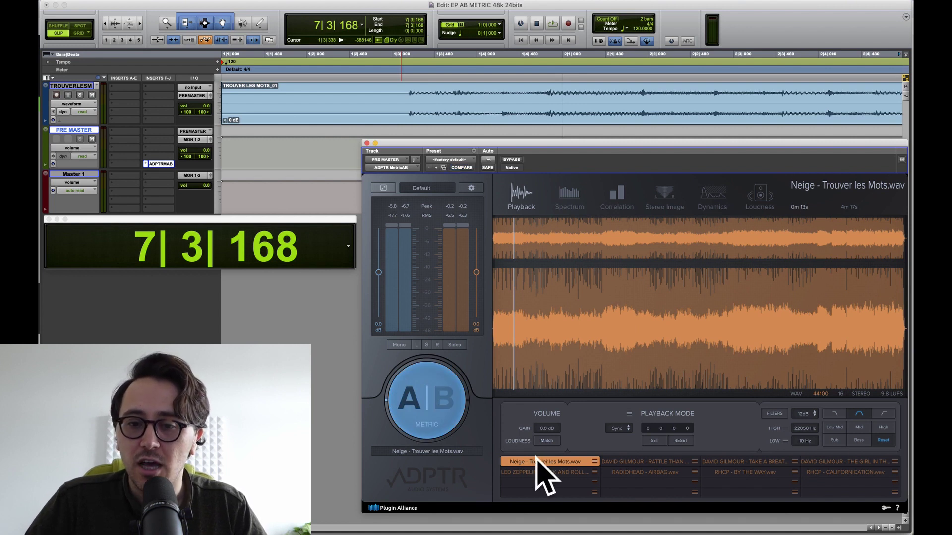
pyautogui.click(399, 97)
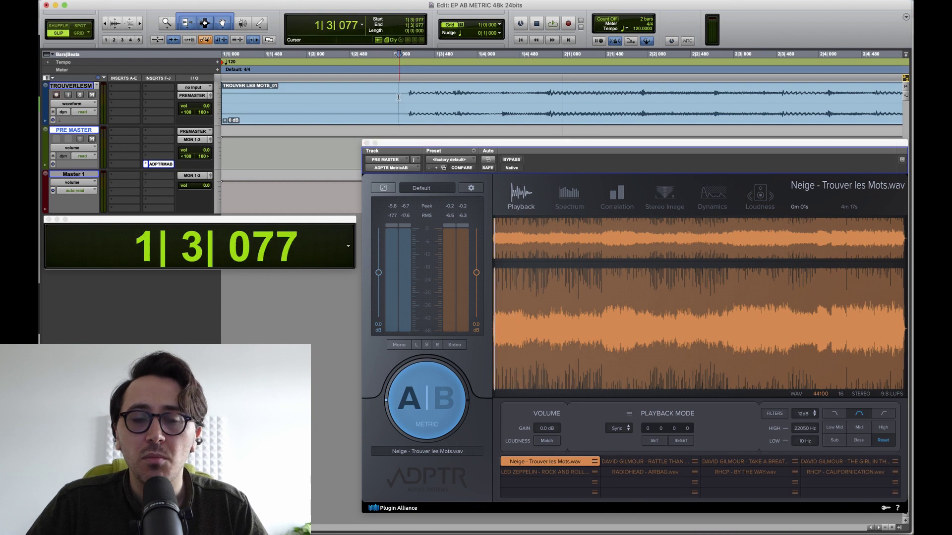
pyautogui.press('space')
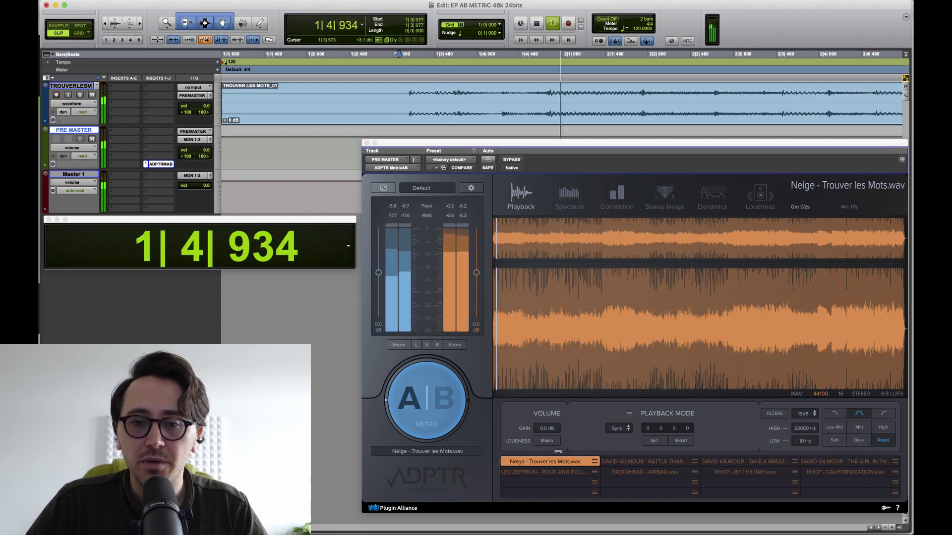
pyautogui.click(669, 441)
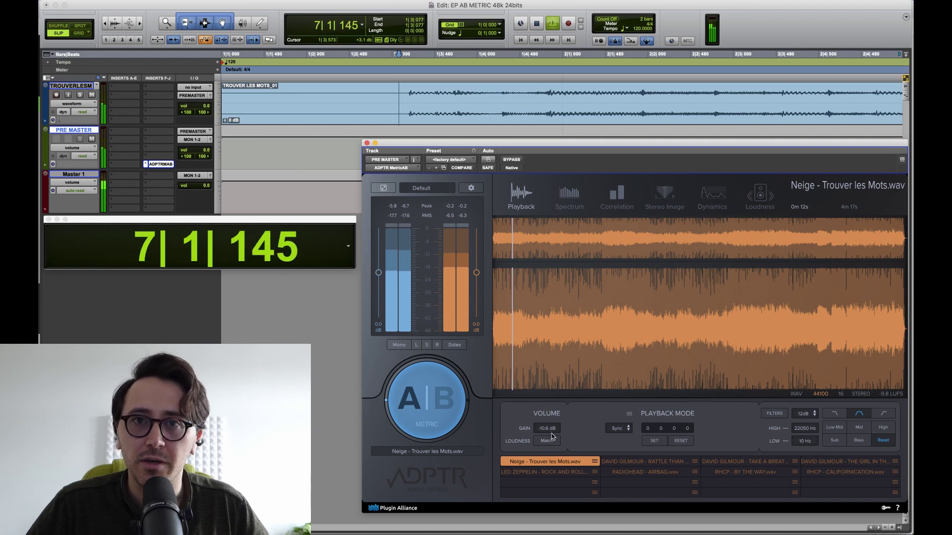
# - Compare the loudness-matched Neige reference B with session mix A during playback, finishing on B, and stop playback
pyautogui.click(448, 402)
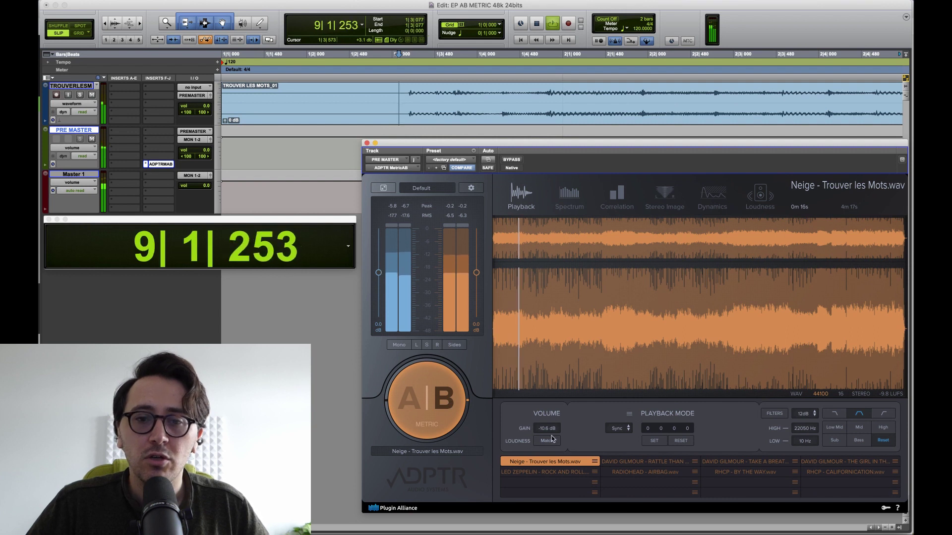
pyautogui.click(430, 404)
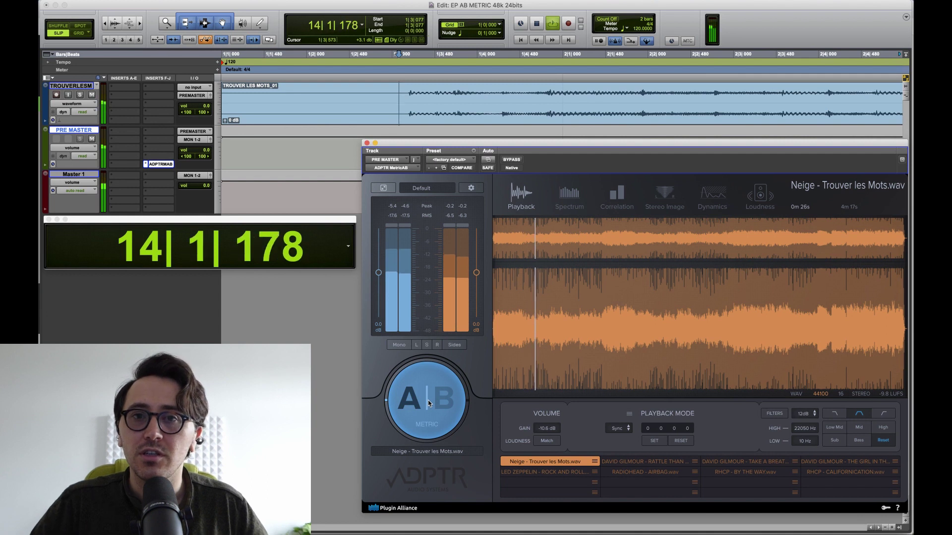
pyautogui.click(432, 407)
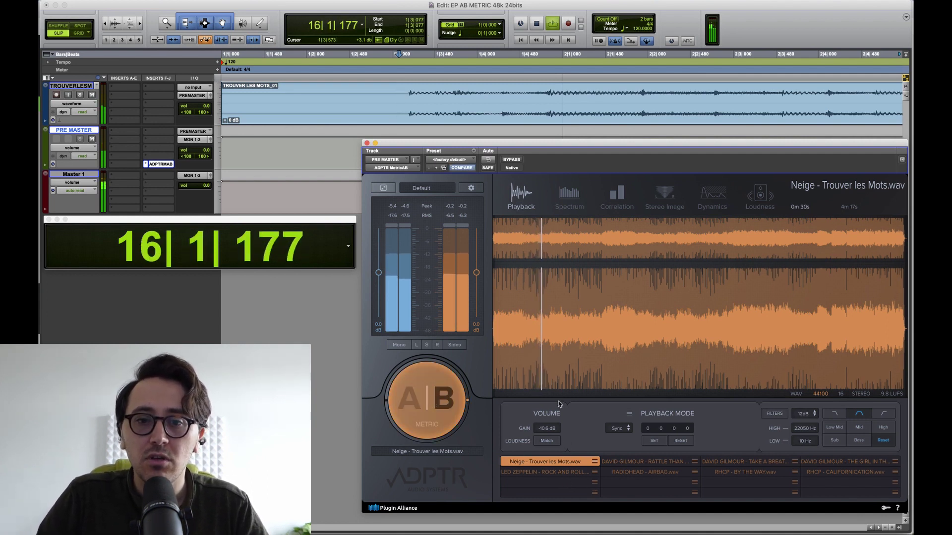
pyautogui.press('space')
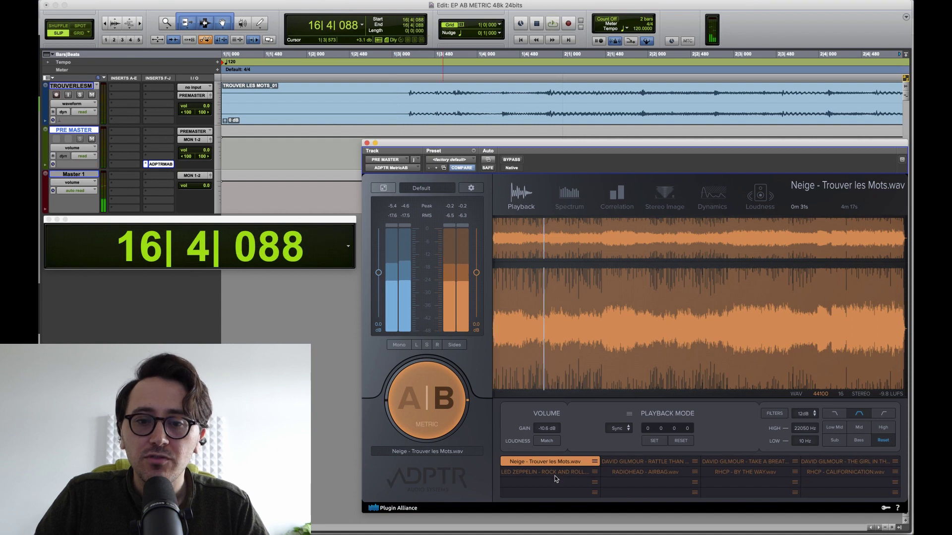
# - Choose the LED ZEPPELIN - ROCK AND ROLL reference and match its loudness to session mix A, played from 16|4|088
pyautogui.click(562, 474)
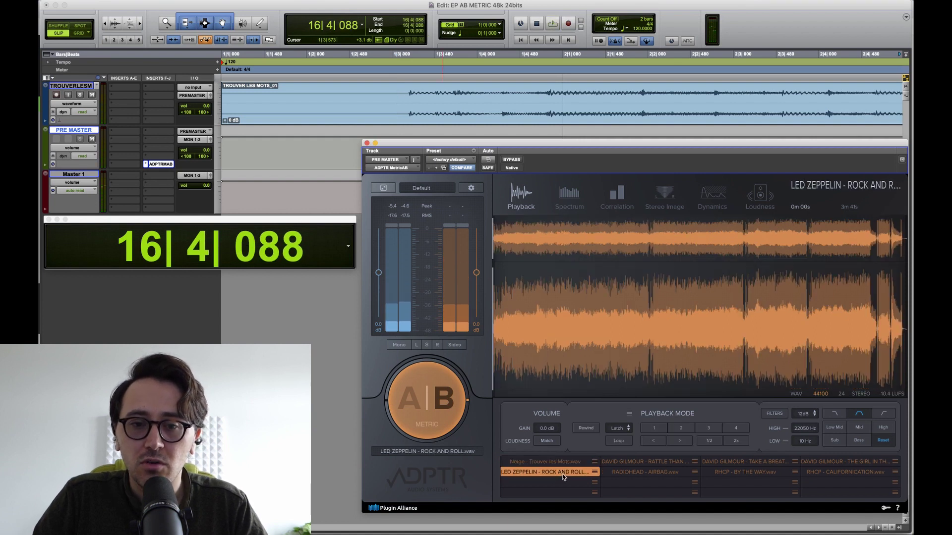
pyautogui.click(422, 405)
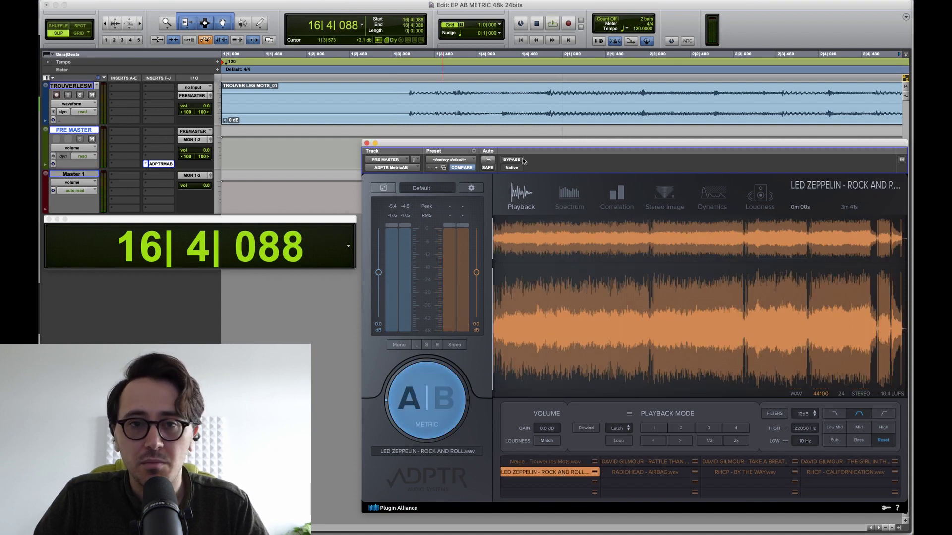
pyautogui.press('space')
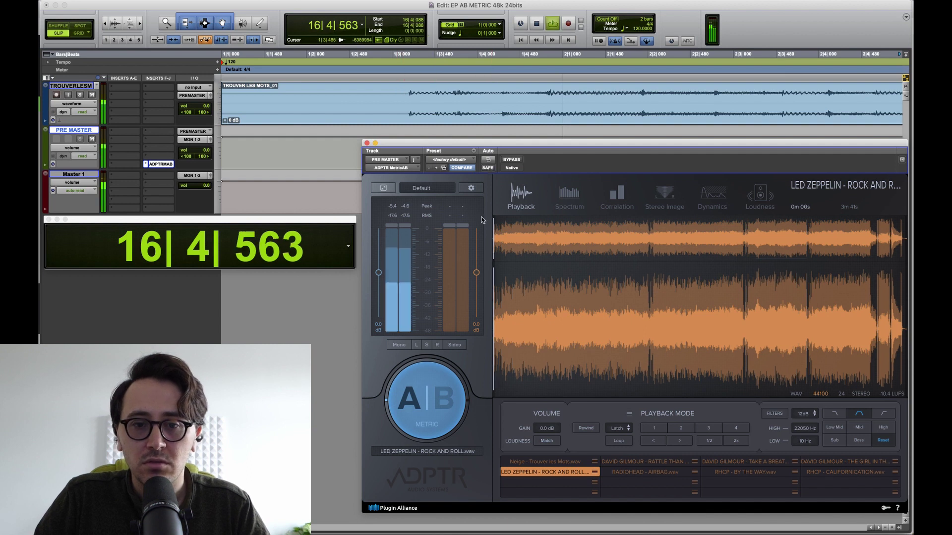
pyautogui.click(546, 440)
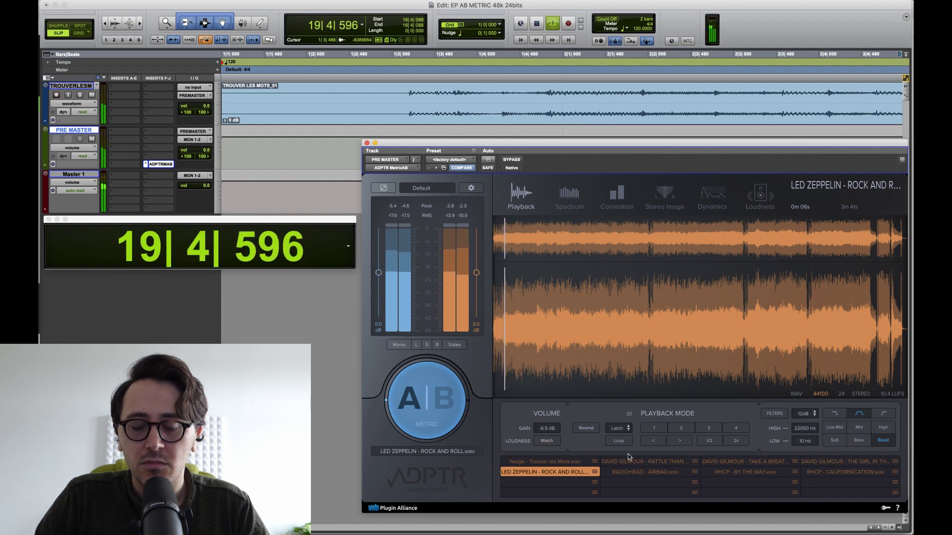
# - Compare the loudness-matched Led Zeppelin reference B with session mix A during playback, finishing on A, and stop playback
pyautogui.click(423, 395)
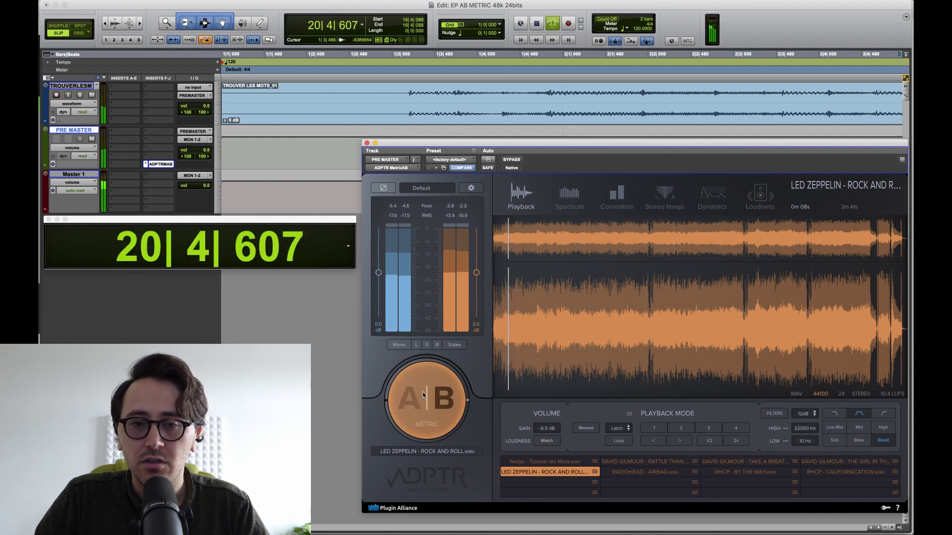
pyautogui.click(424, 402)
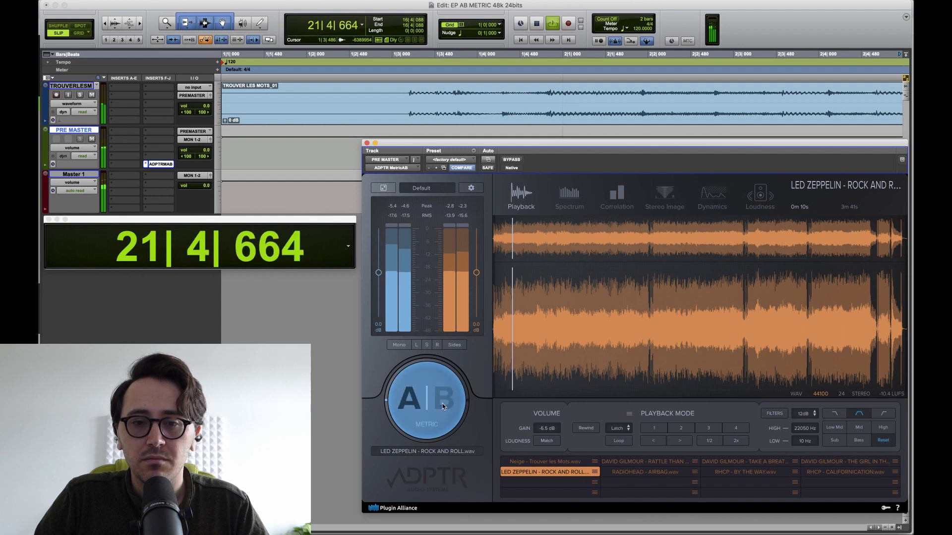
pyautogui.click(423, 403)
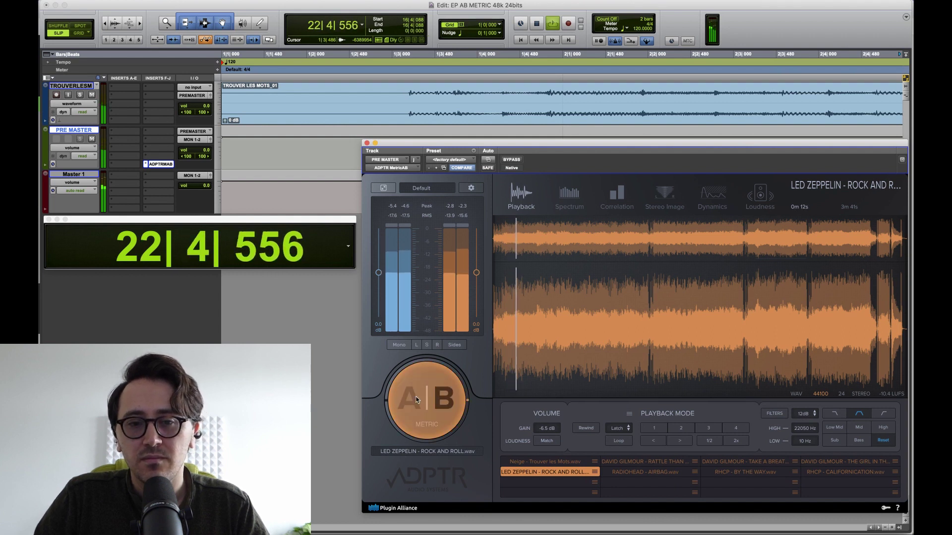
pyautogui.click(452, 400)
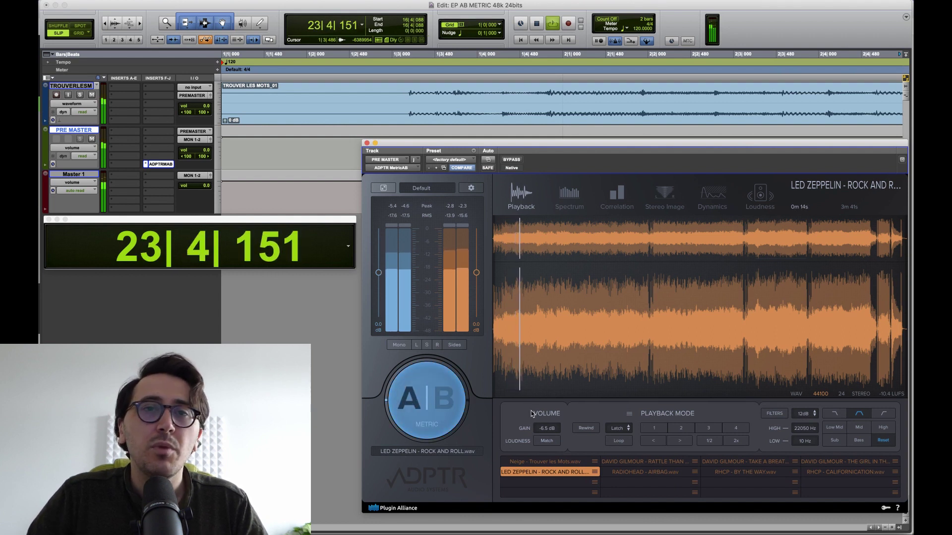
pyautogui.press('space')
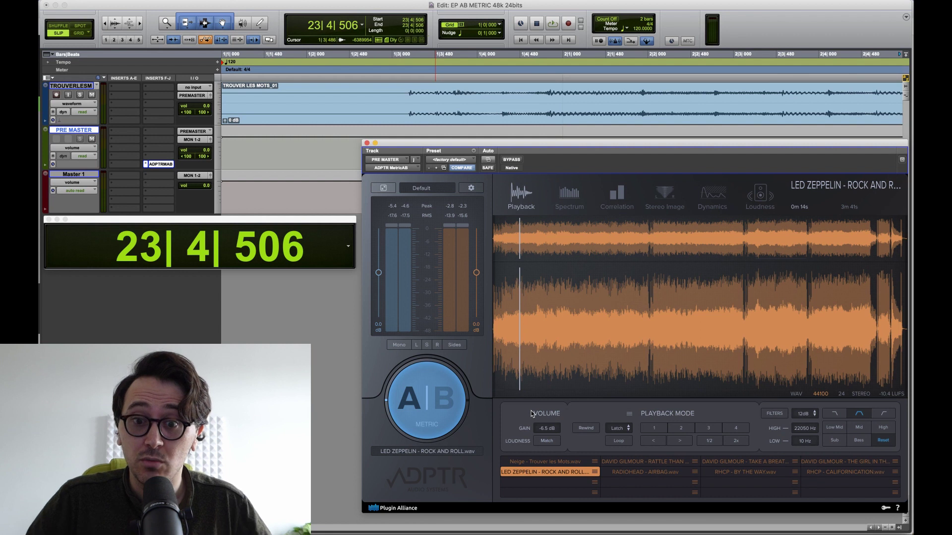
# - Choose the DAVID GILMOUR - RATTLE THAN LOCK.wav reference, move its position to about 3m 36s, and start playback
pyautogui.click(659, 463)
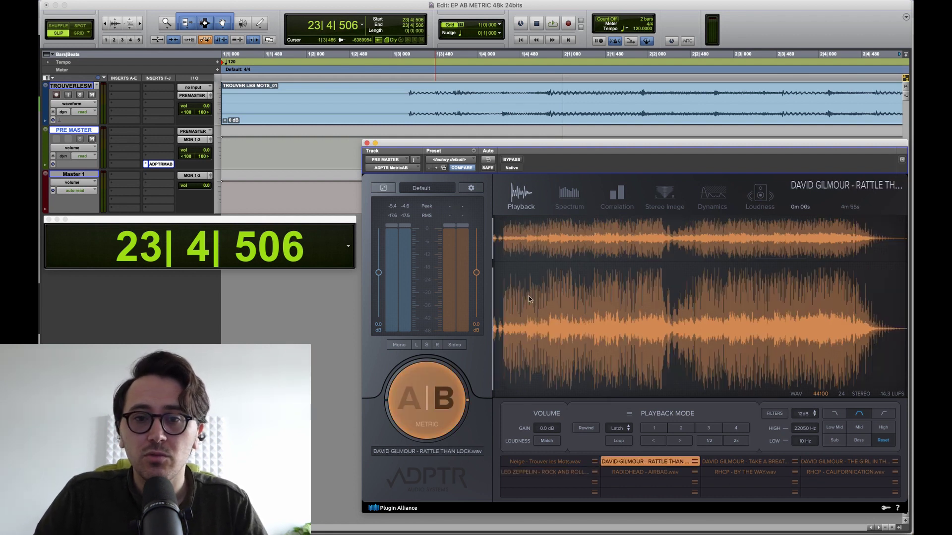
pyautogui.moveTo(528, 298); pyautogui.dragTo(550, 298)
pyautogui.moveTo(786, 307); pyautogui.dragTo(796, 307)
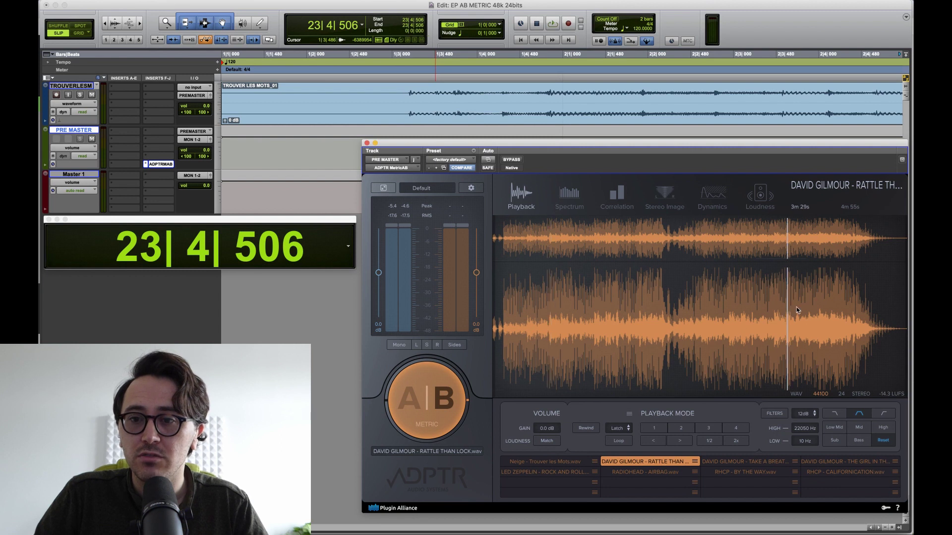
pyautogui.press('space')
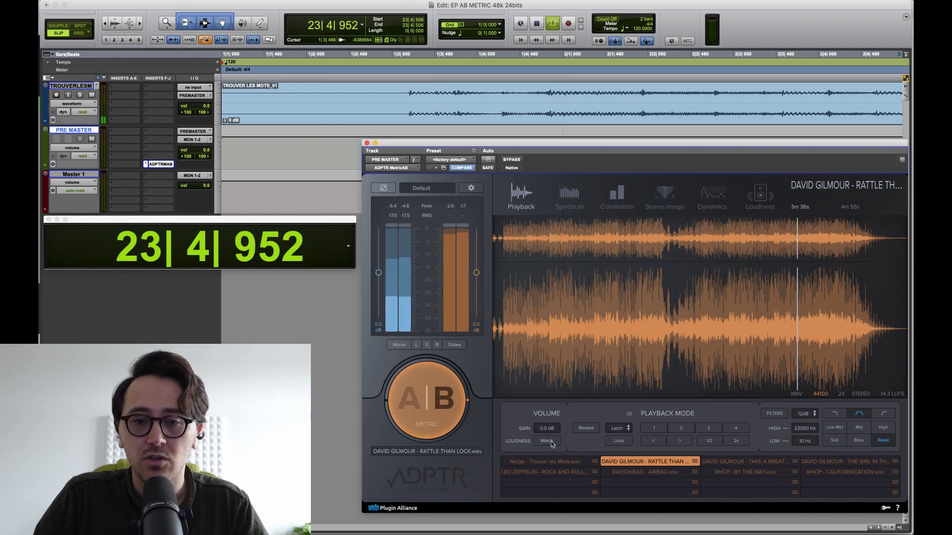
# - Match the David Gilmour reference's loudness to session mix A during playback and compare the two, finishing on B
pyautogui.click(424, 412)
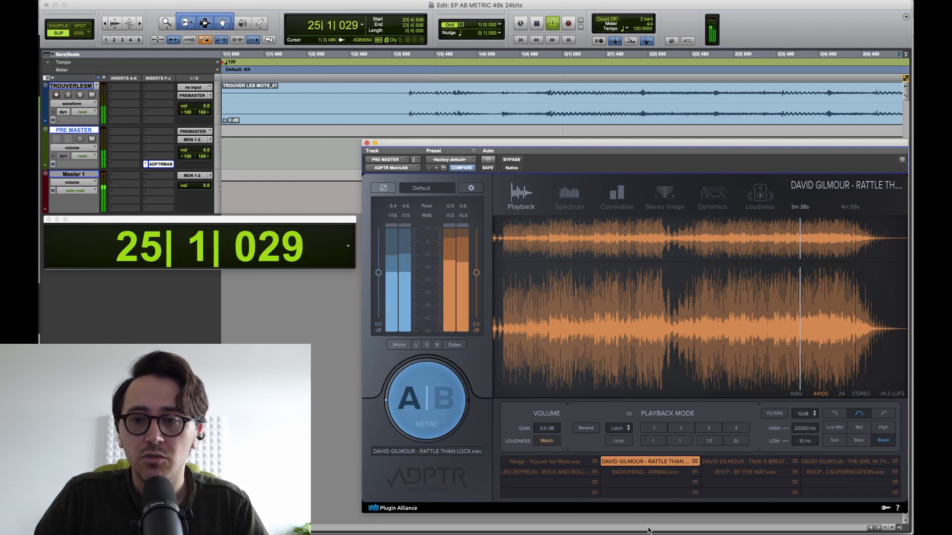
pyautogui.click(547, 440)
pyautogui.click(431, 397)
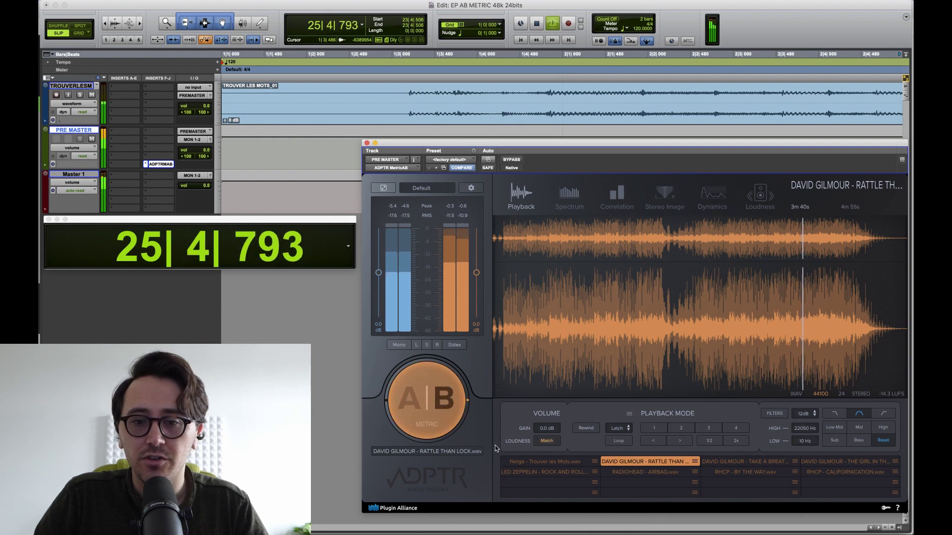
pyautogui.click(448, 406)
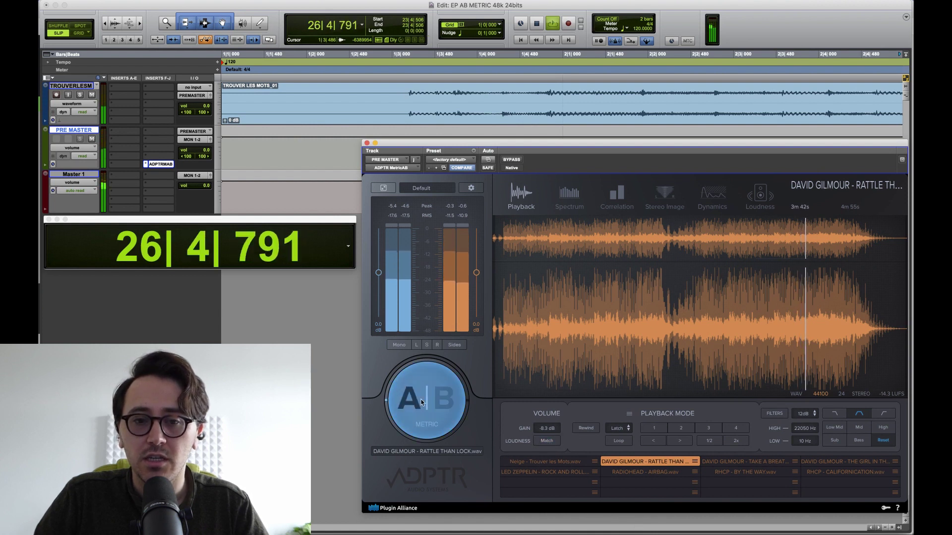
pyautogui.click(423, 402)
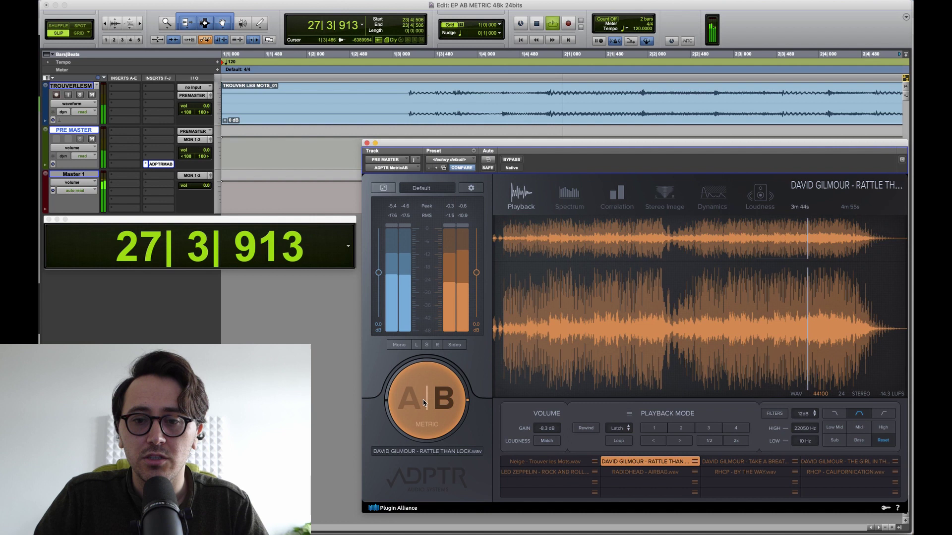
# - Switch the reference to RADIOHEAD - AIRBAG.wav at about 1m 56s and match its loudness to session mix A
pyautogui.click(647, 474)
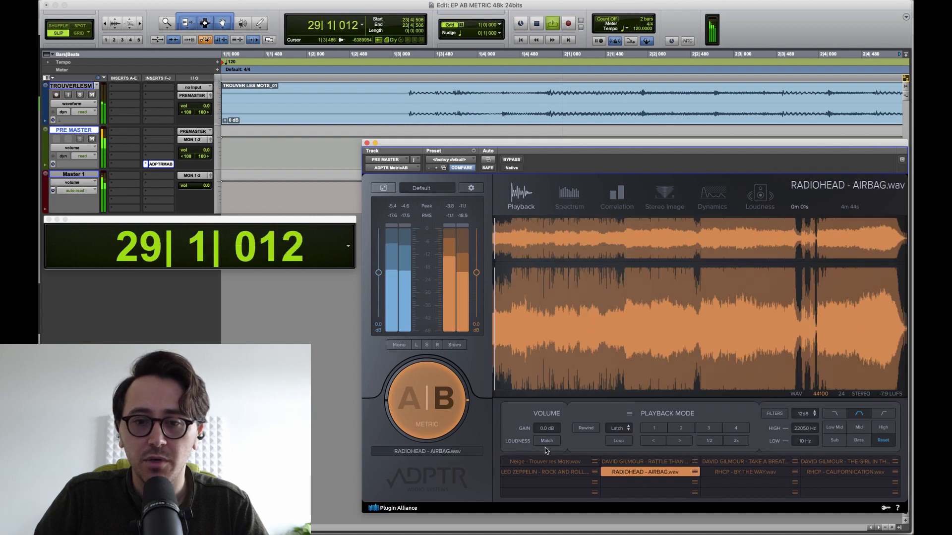
pyautogui.click(662, 276)
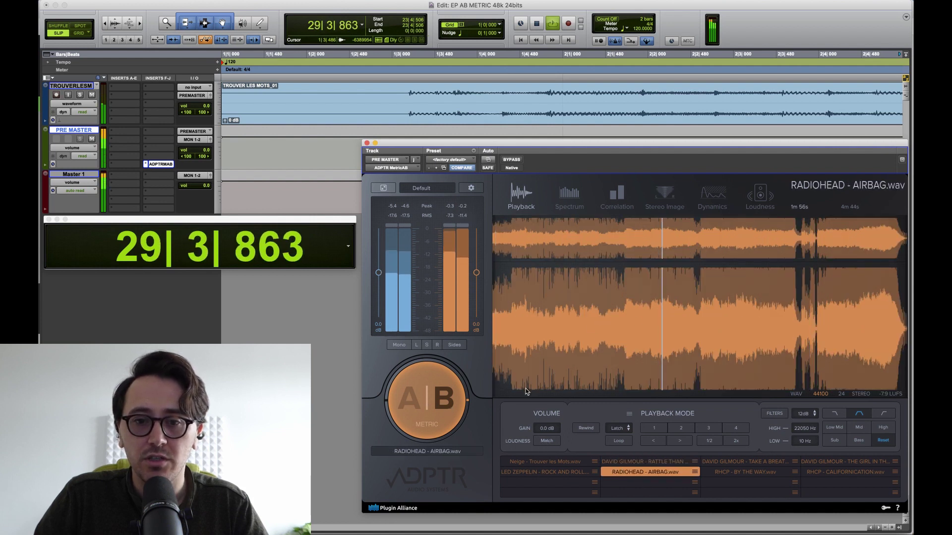
pyautogui.click(547, 441)
pyautogui.click(448, 407)
pyautogui.click(547, 440)
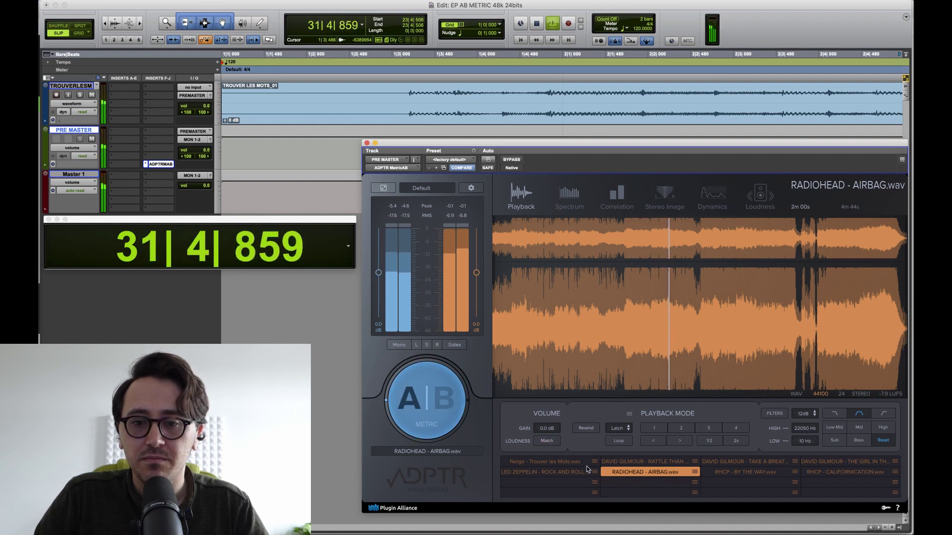
# - Compare the loudness-matched Radiohead reference B with session mix A, finishing on B, and stop playback
pyautogui.click(429, 400)
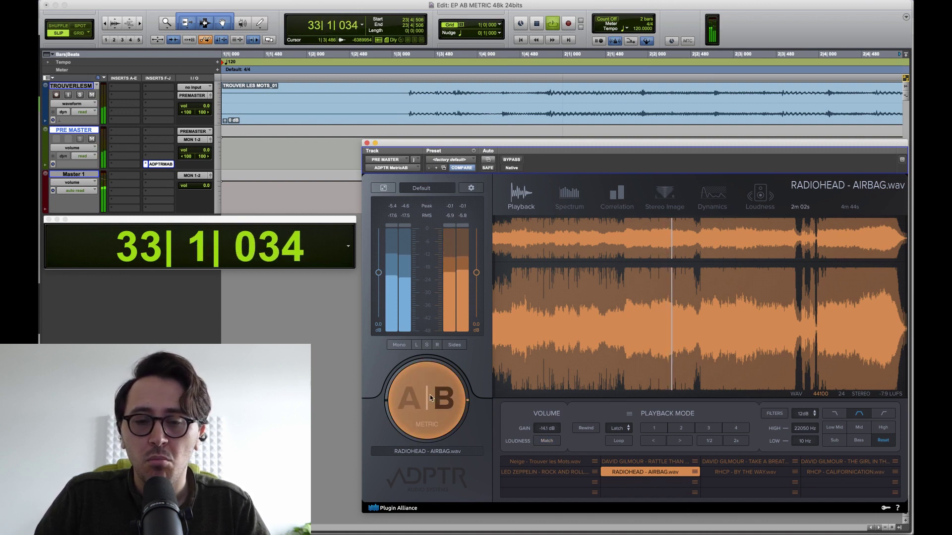
pyautogui.click(429, 399)
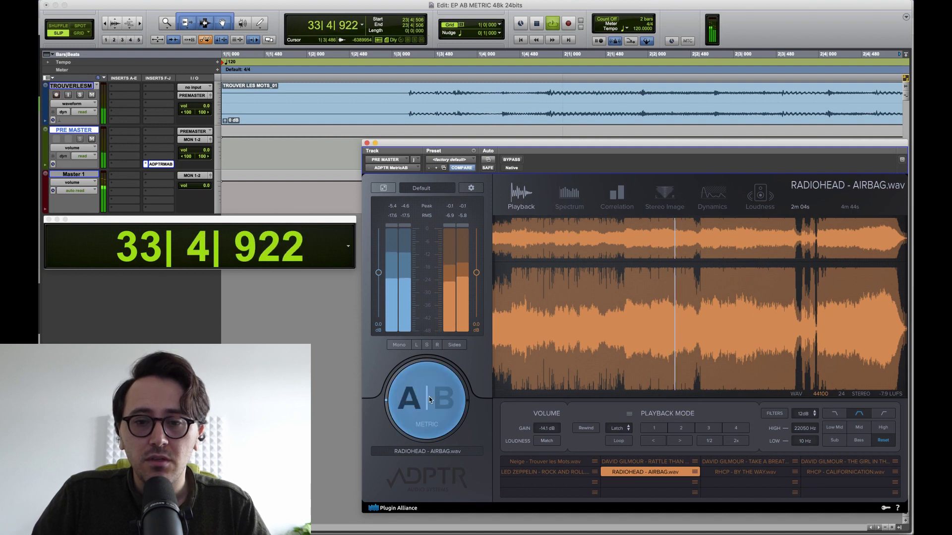
pyautogui.click(429, 399)
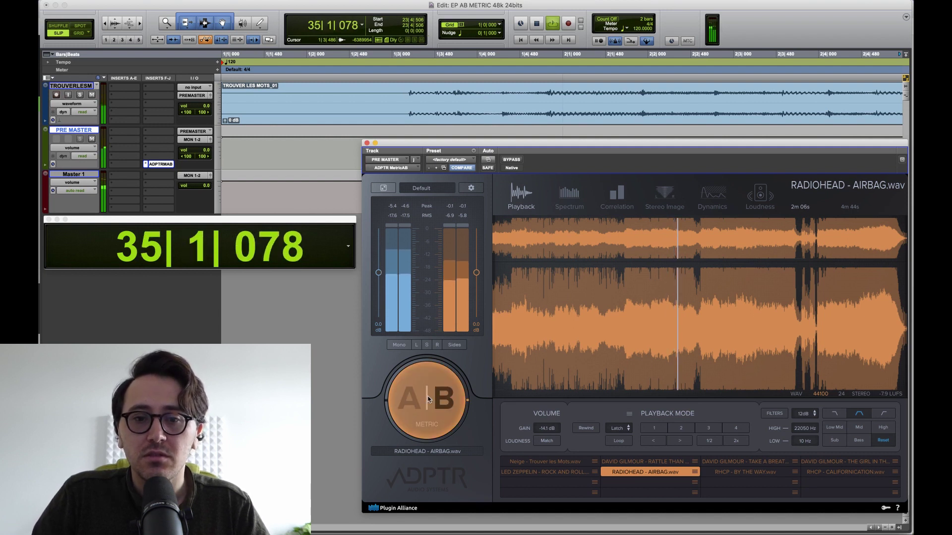
pyautogui.press('space')
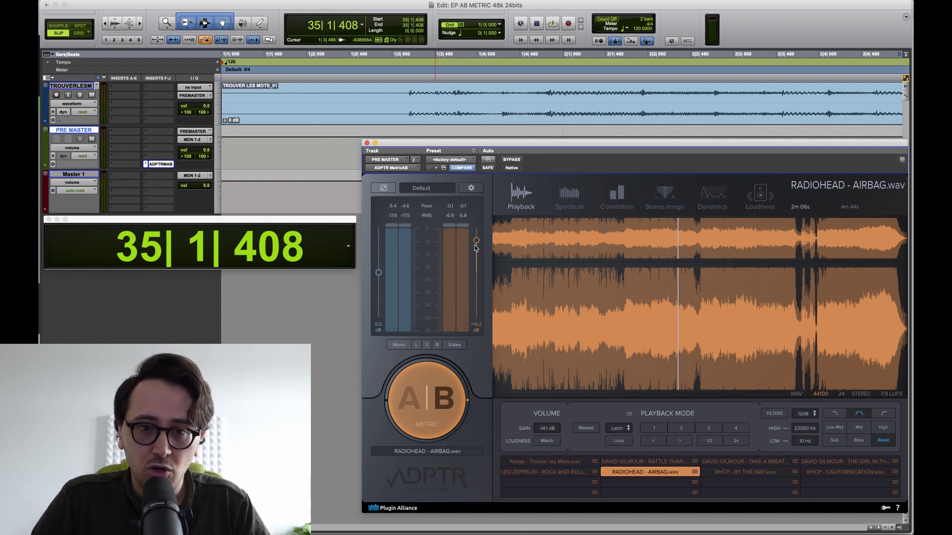
# - Try the level faders of channels B and A, returning both to 0.0 dB
pyautogui.moveTo(475, 245); pyautogui.dragTo(452, 270)
pyautogui.moveTo(376, 279); pyautogui.dragTo(380, 240)
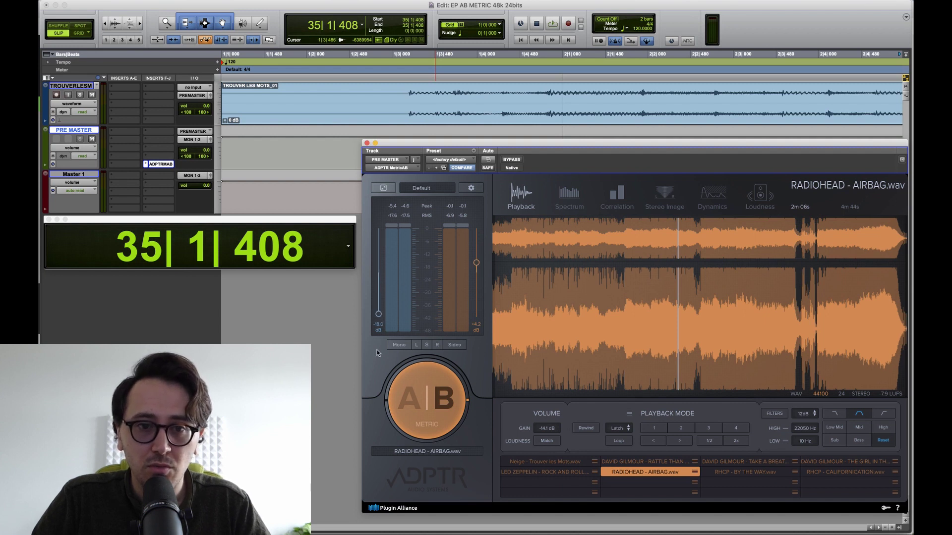
pyautogui.moveTo(378, 313); pyautogui.dragTo(391, 292)
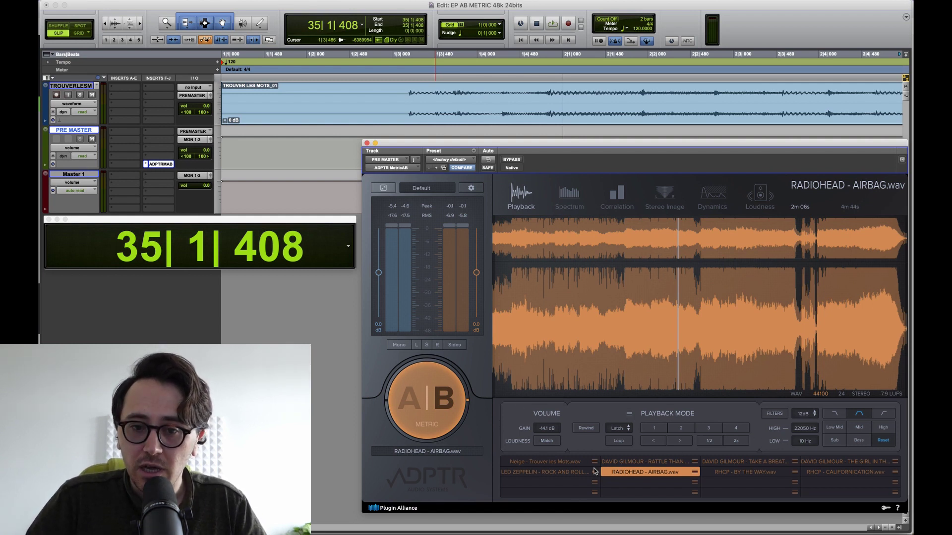
# - Review the gain of the Neige, Led Zeppelin and David Gilmour references in turn, ending on DAVID GILMOUR - RATTLE THAN LOCK.wav
pyautogui.click(546, 460)
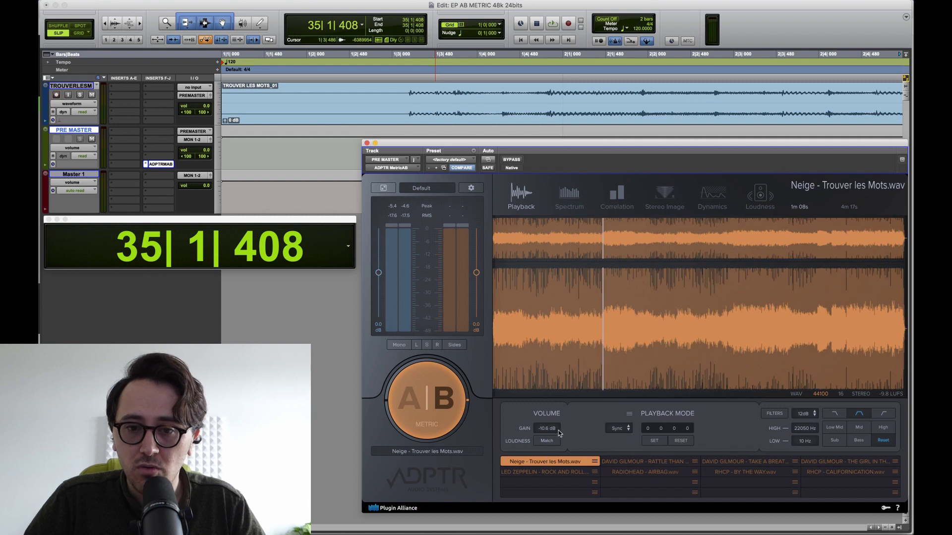
pyautogui.click(547, 473)
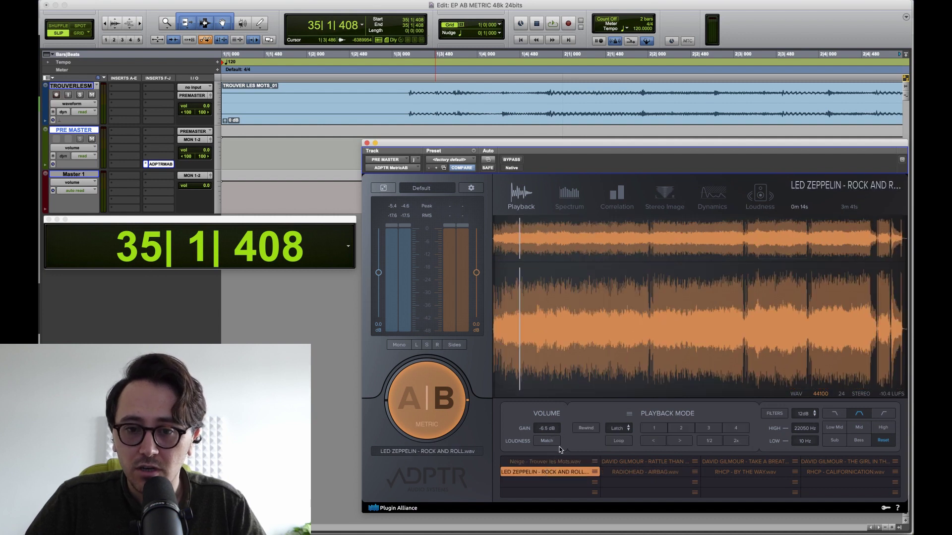
pyautogui.click(660, 462)
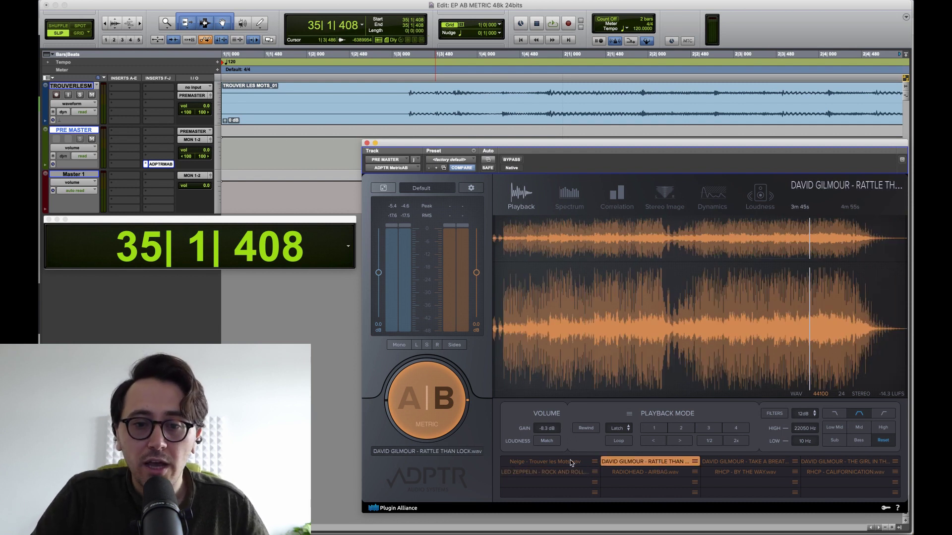
pyautogui.click(549, 464)
pyautogui.click(570, 472)
pyautogui.click(622, 462)
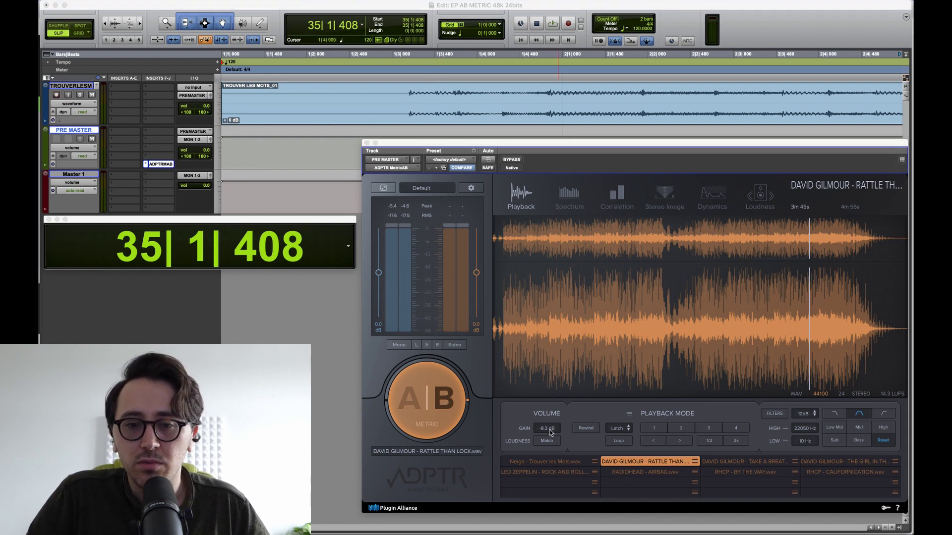
# - Match the loudness of DAVID GILMOUR - RATTLE THAN LOCK.wav to session mix A again during playback, finishing on A with playback stopped
pyautogui.click(550, 433)
pyautogui.click(694, 462)
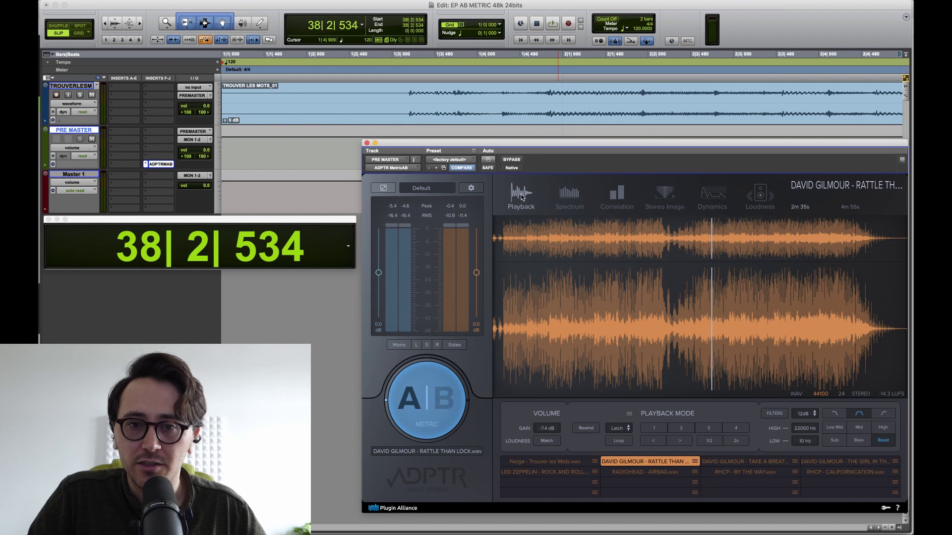
# - Look through the Spectrum, Correlation, Stereo Image and Dynamics views, and return to the Playback view
pyautogui.click(566, 196)
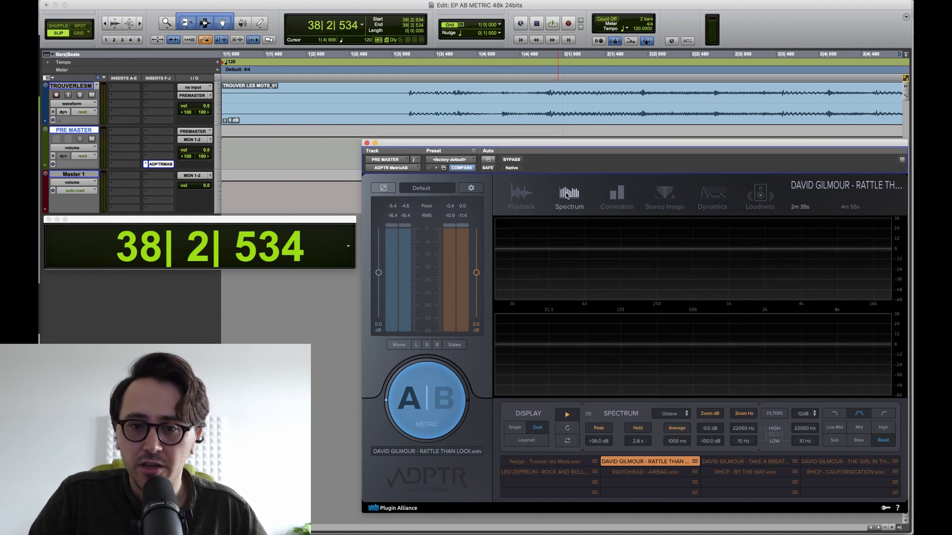
pyautogui.click(619, 197)
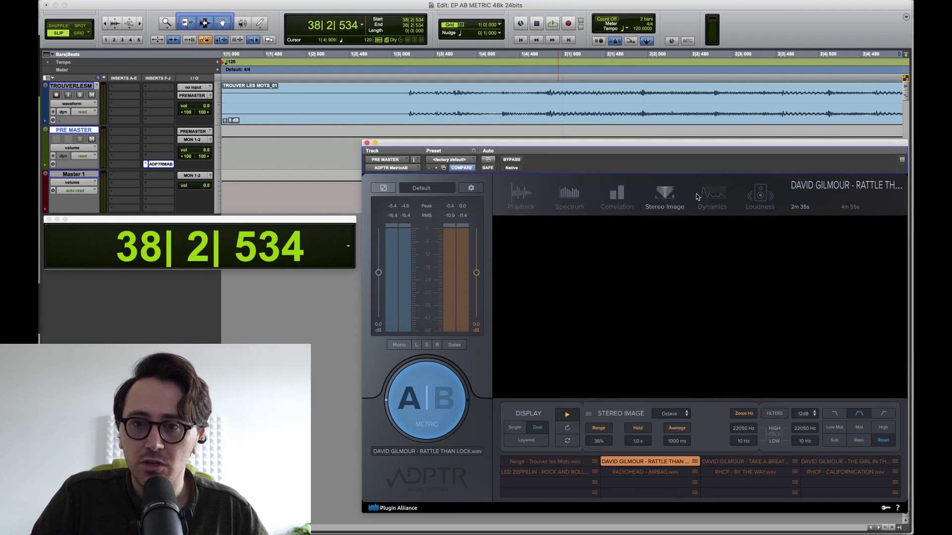
pyautogui.click(704, 195)
pyautogui.click(523, 197)
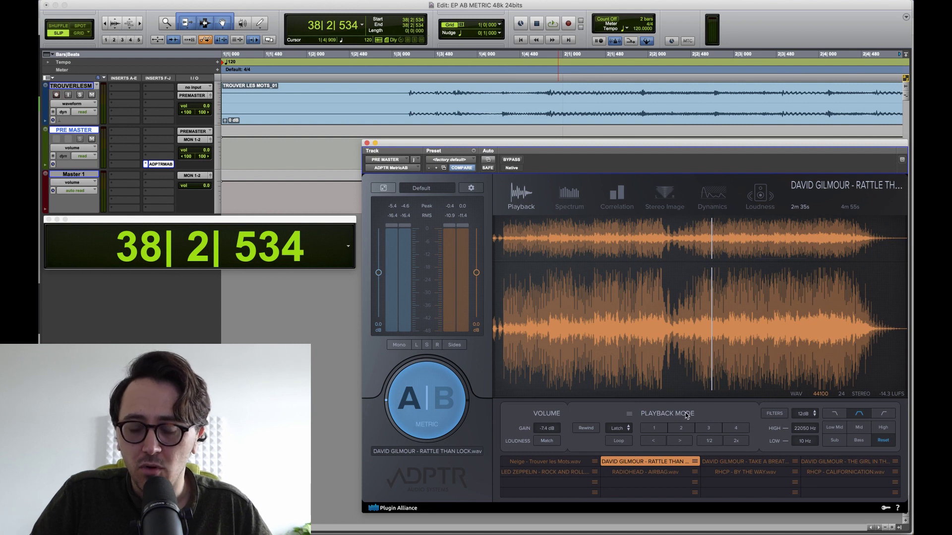
# - Review the playback mode options, keeping Latch, and move the David Gilmour reference's position to about 1m 01s
pyautogui.click(617, 429)
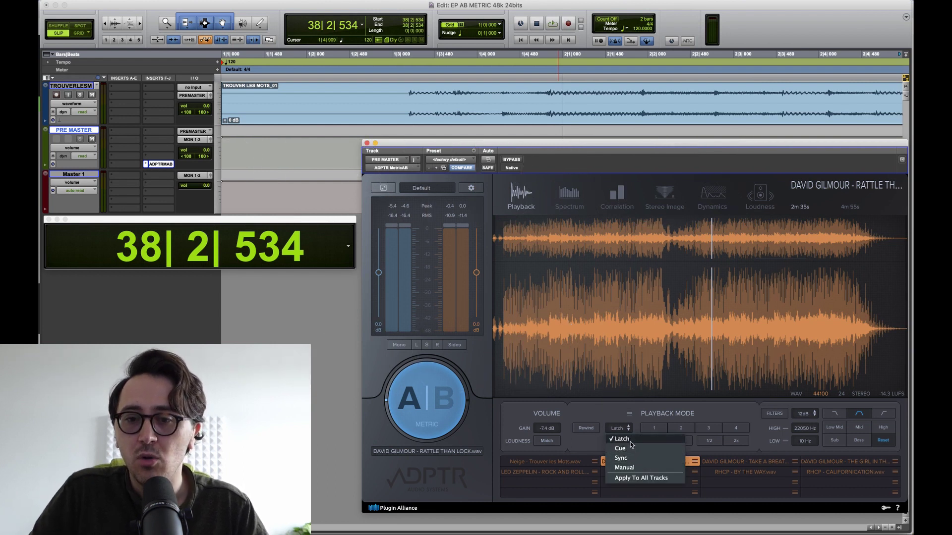
pyautogui.click(579, 297)
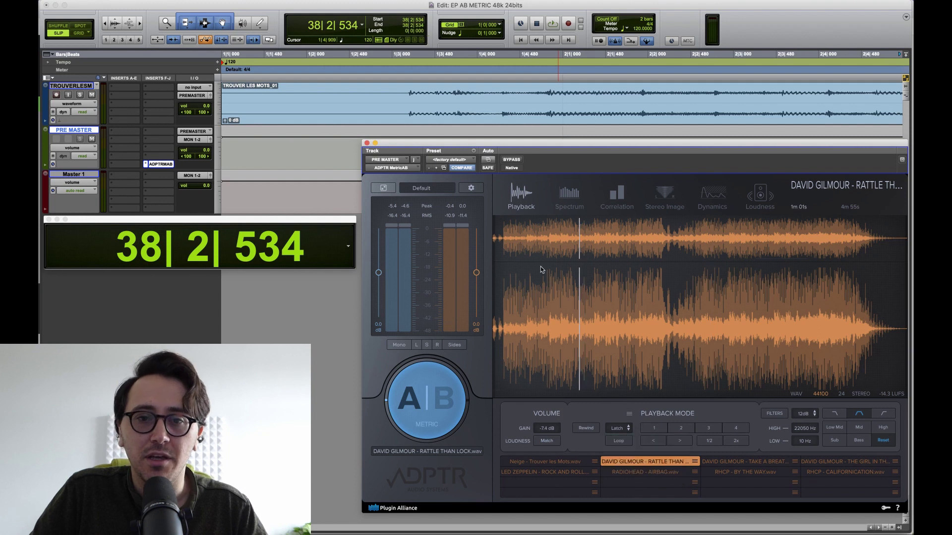
# - Move the David Gilmour reference's playback position through several points of its waveform with the session stopped, ending at about 1m 28s
pyautogui.click(507, 235)
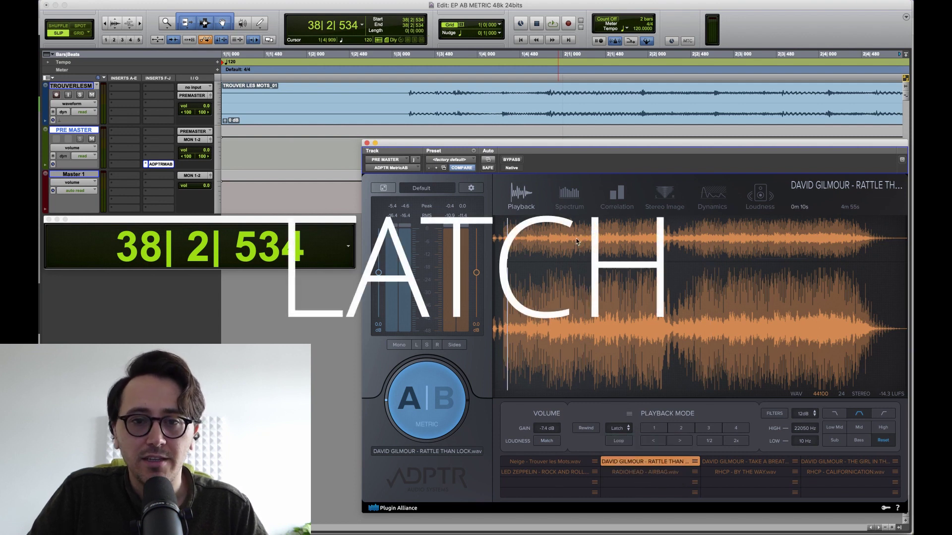
pyautogui.click(522, 241)
pyautogui.click(598, 241)
pyautogui.click(649, 238)
pyautogui.click(740, 237)
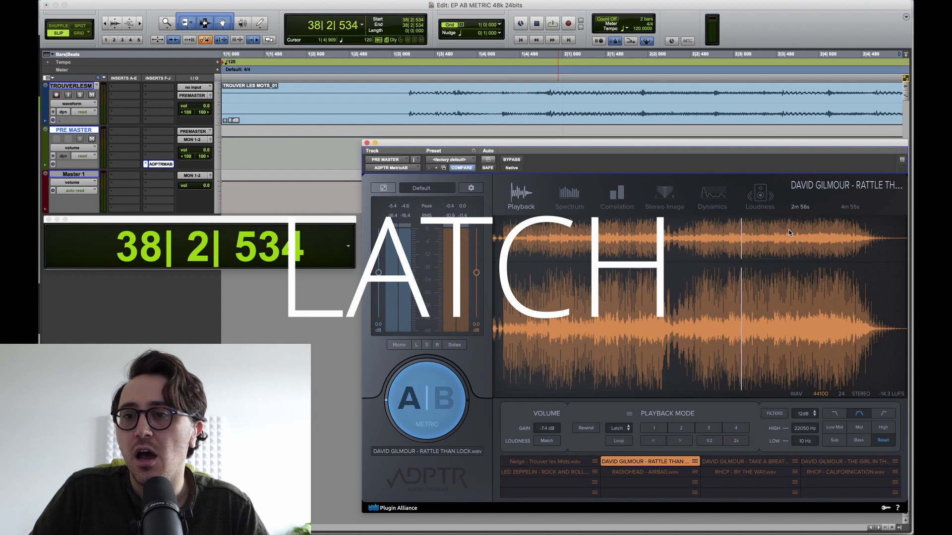
pyautogui.click(790, 236)
pyautogui.click(827, 233)
pyautogui.click(684, 238)
pyautogui.click(616, 240)
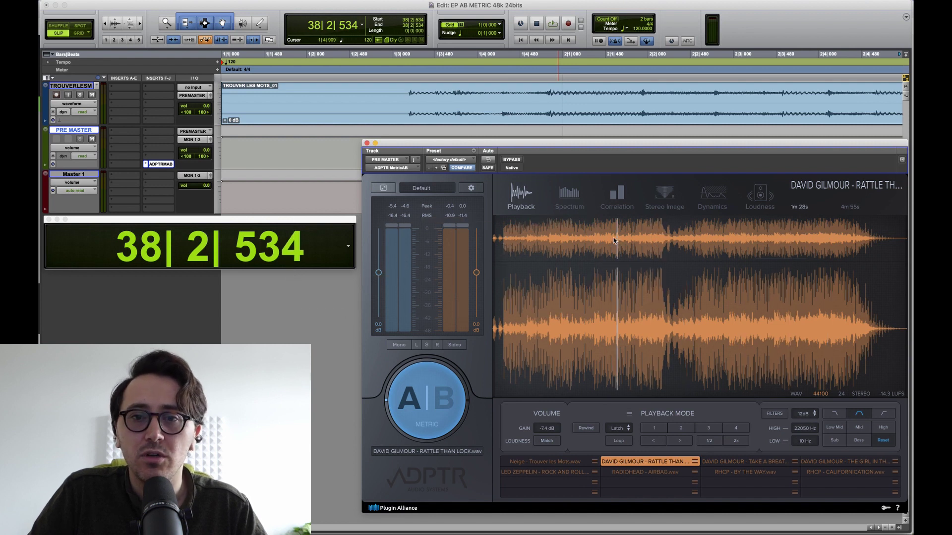
# - Audition different sections of the David Gilmour reference on B during session playback, including about 0m 33s, finishing on A with playback stopped
pyautogui.press('space')
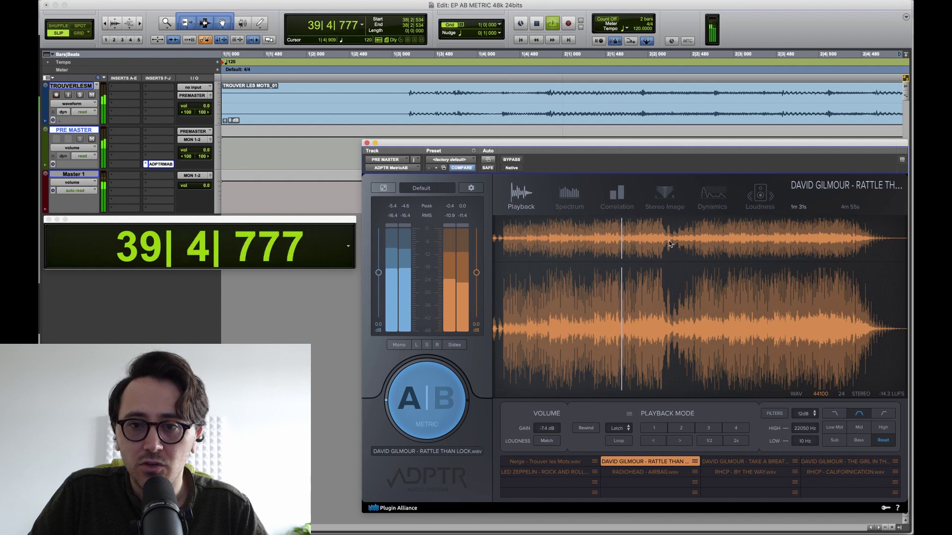
pyautogui.click(757, 250)
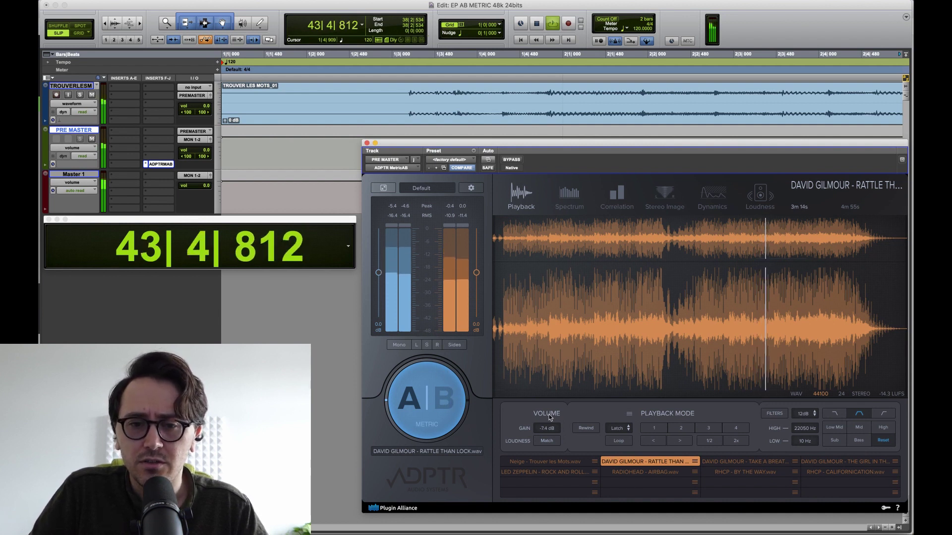
pyautogui.click(429, 396)
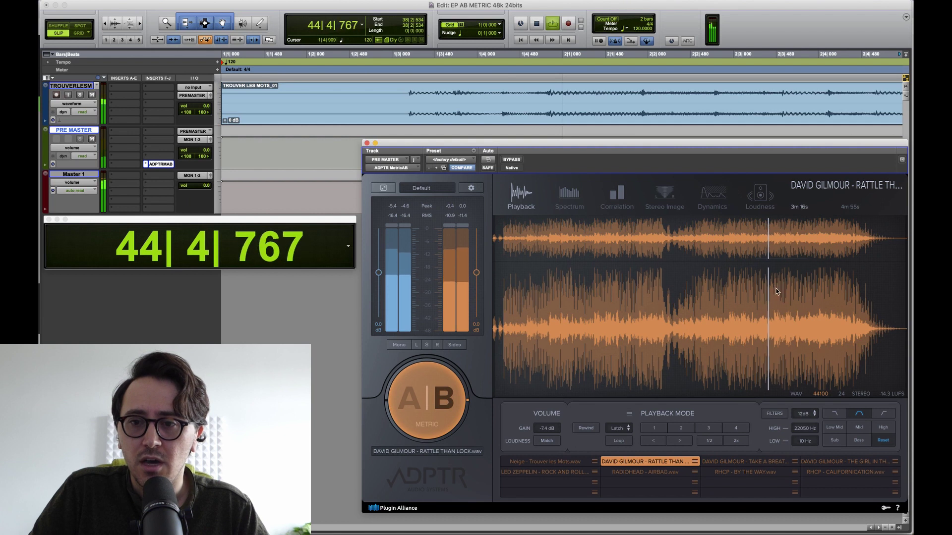
pyautogui.click(537, 327)
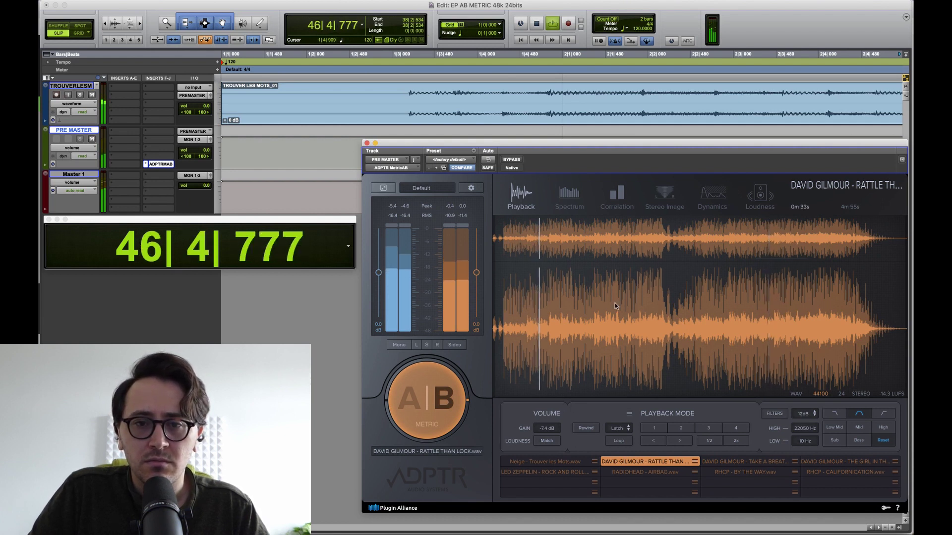
pyautogui.click(655, 234)
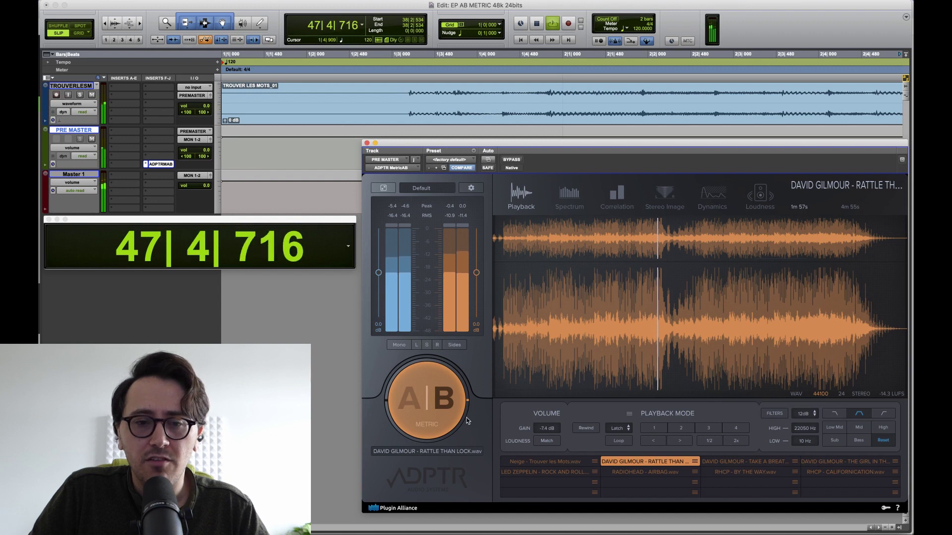
pyautogui.click(437, 403)
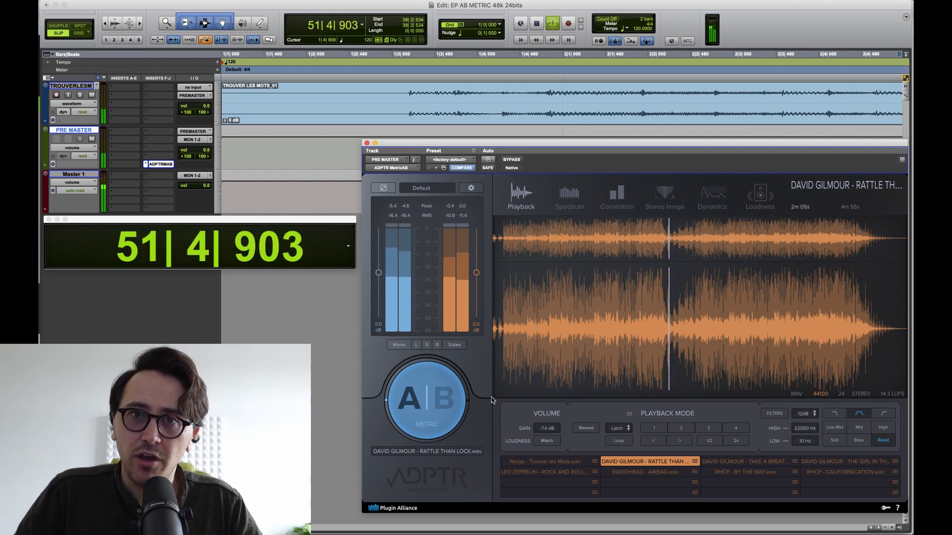
pyautogui.press('space')
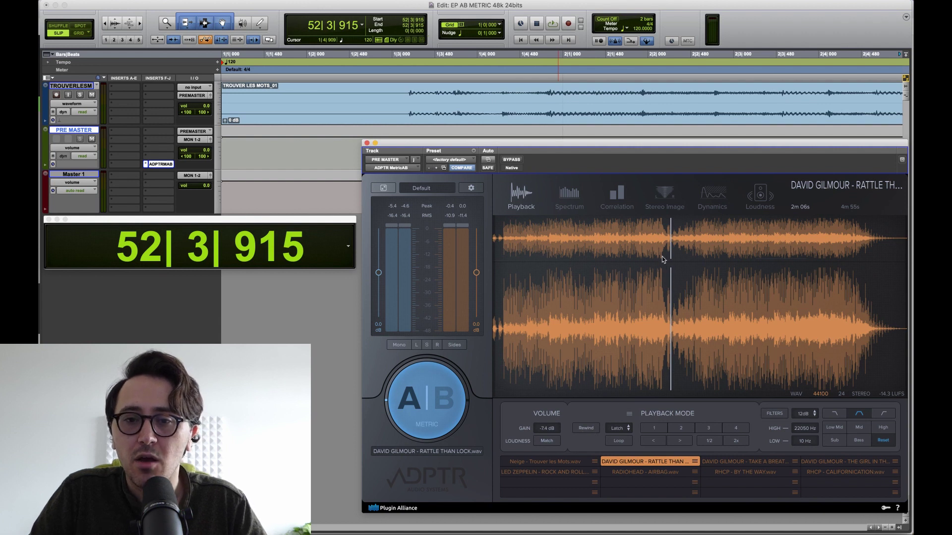
# - Rewind the David Gilmour reference to its start, both while stopped and during session playback, and switch monitoring to B
pyautogui.click(585, 429)
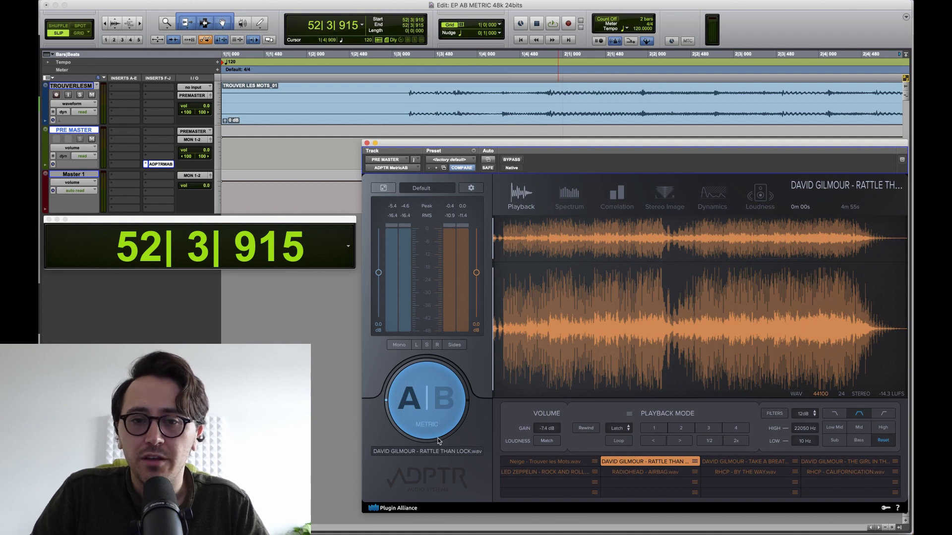
pyautogui.press('space')
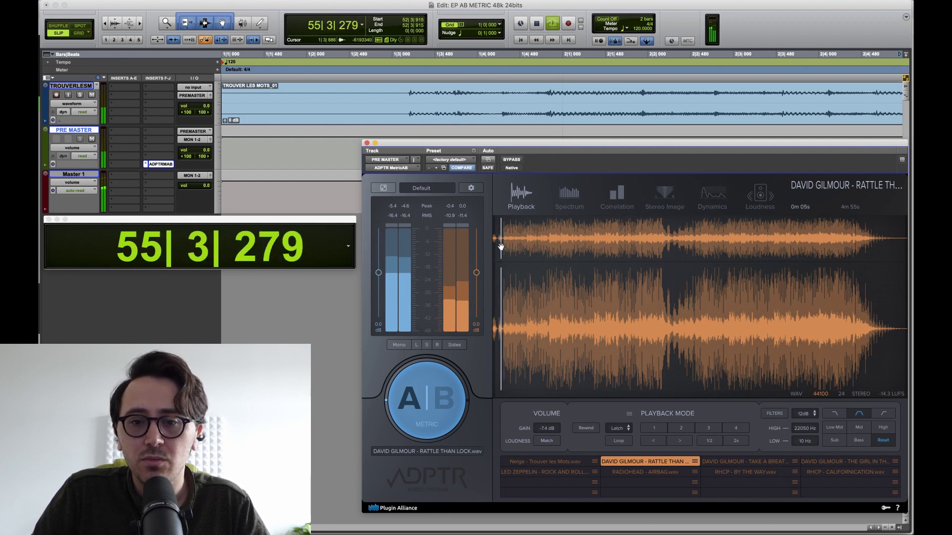
pyautogui.click(586, 429)
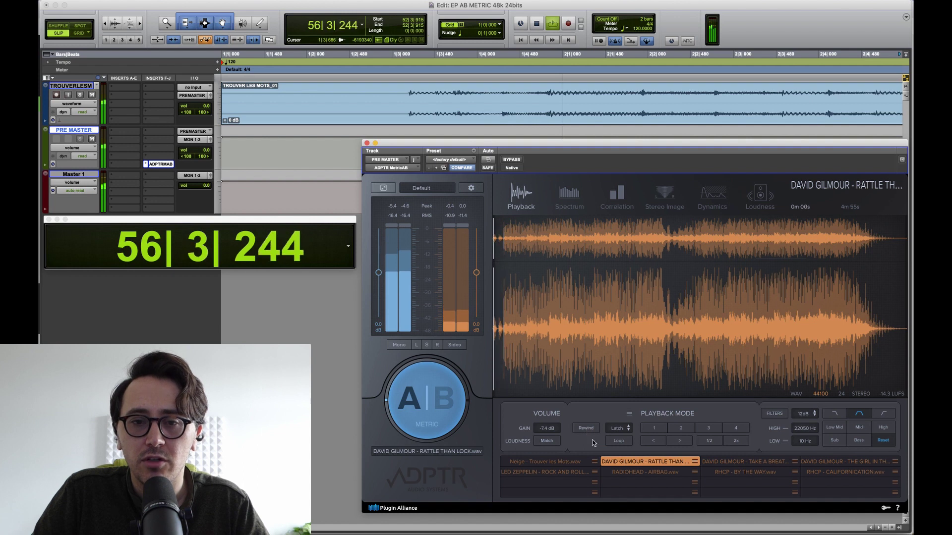
pyautogui.click(409, 413)
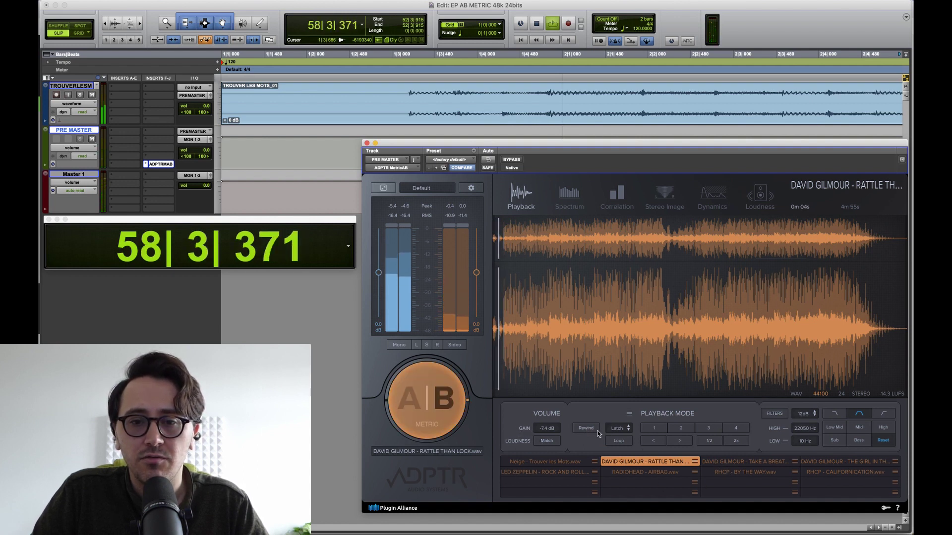
# - Review the separate playback positions of the Neige, David Gilmour and Led Zeppelin references, ending on LED ZEPPELIN - ROCK AND ROLL.wav with monitoring on A
pyautogui.click(550, 463)
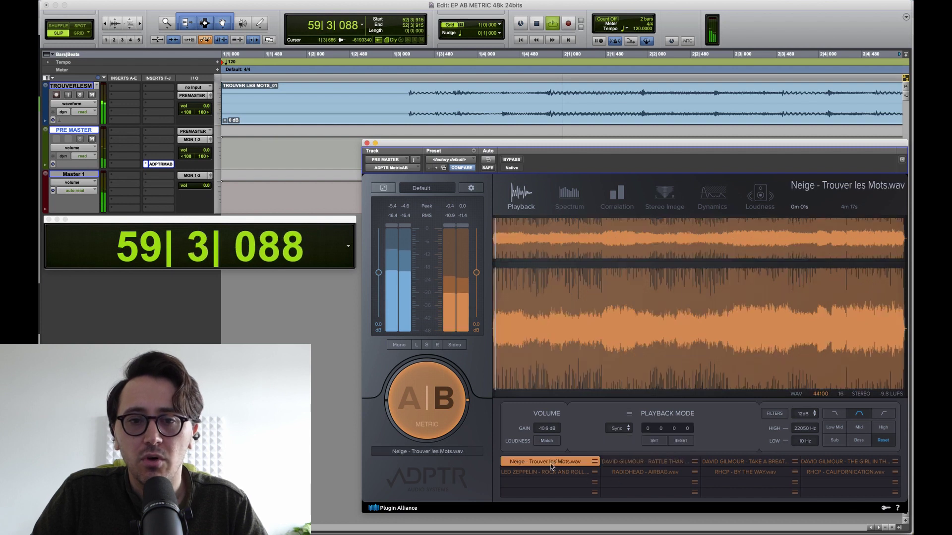
pyautogui.click(642, 462)
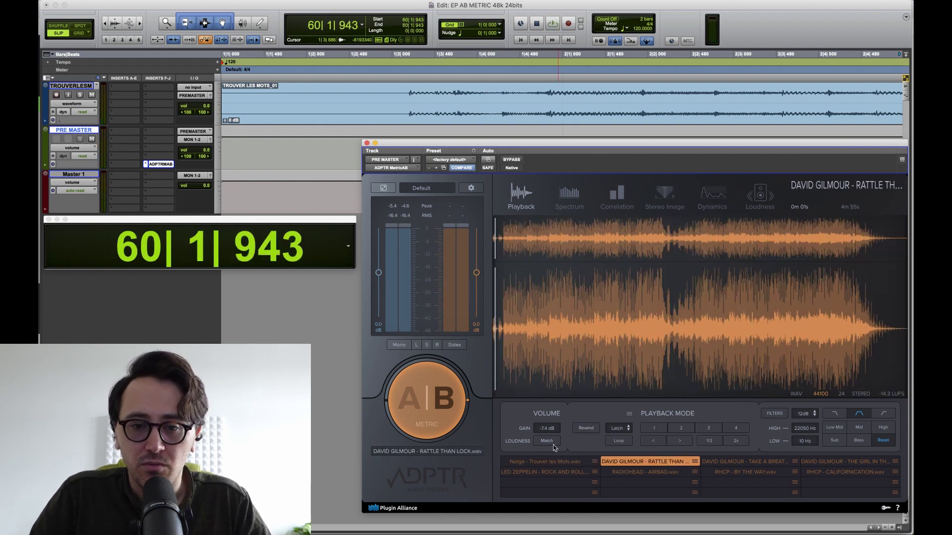
pyautogui.click(542, 465)
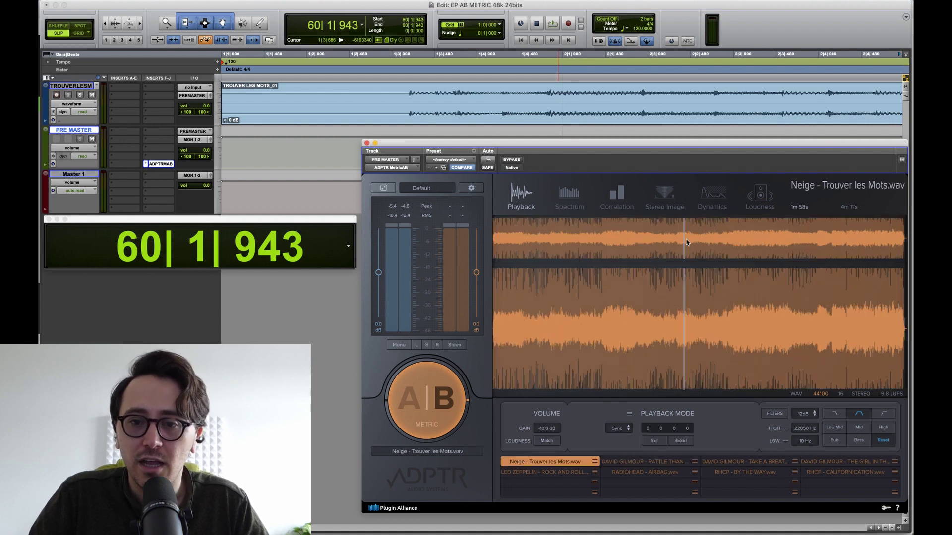
pyautogui.click(558, 473)
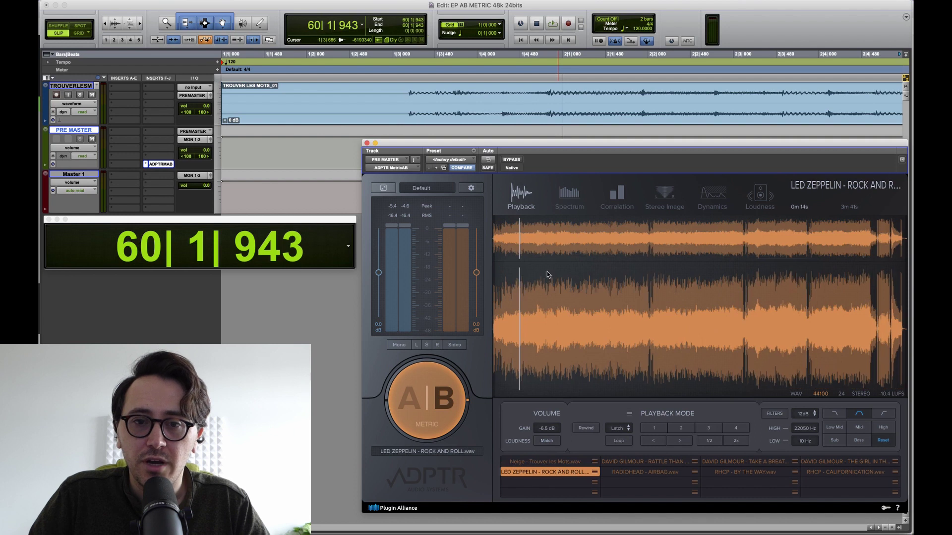
pyautogui.click(666, 463)
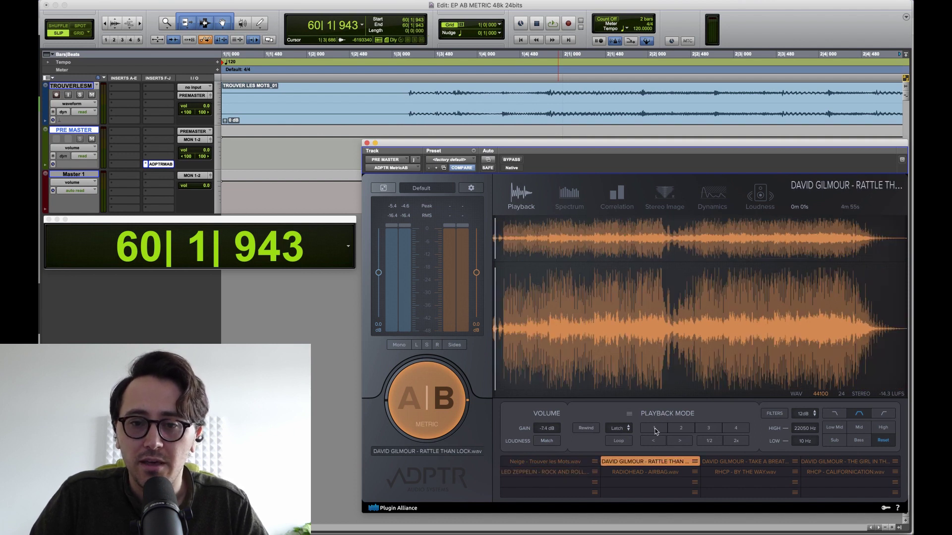
pyautogui.click(540, 469)
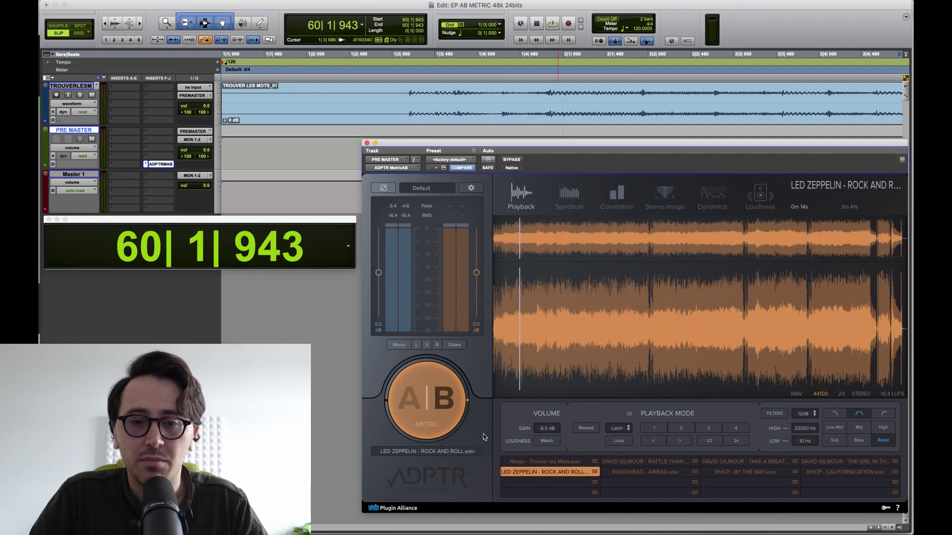
pyautogui.click(424, 401)
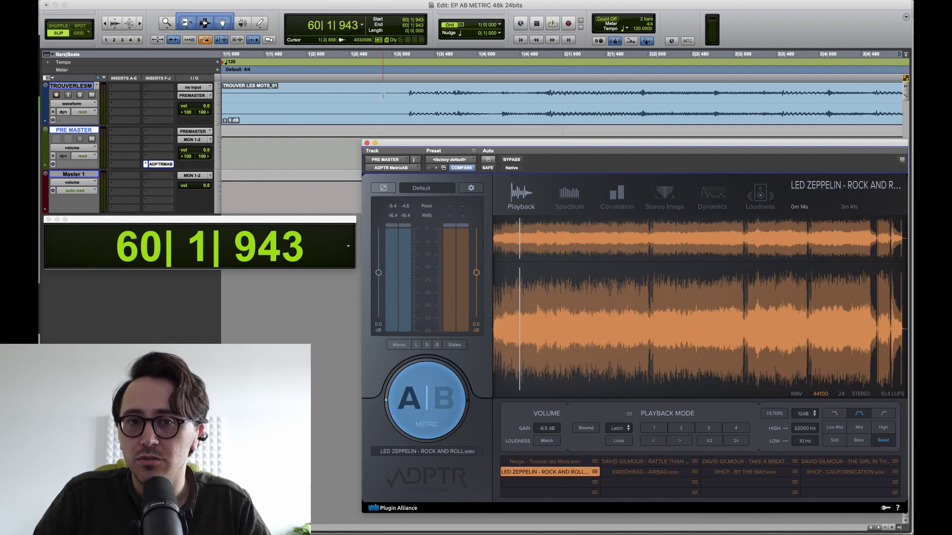
# - Alternate between the Led Zeppelin and DAVID GILMOUR - RATTLE THAN LOCK.wav references during session playback, stopping on Led Zeppelin
pyautogui.press('space')
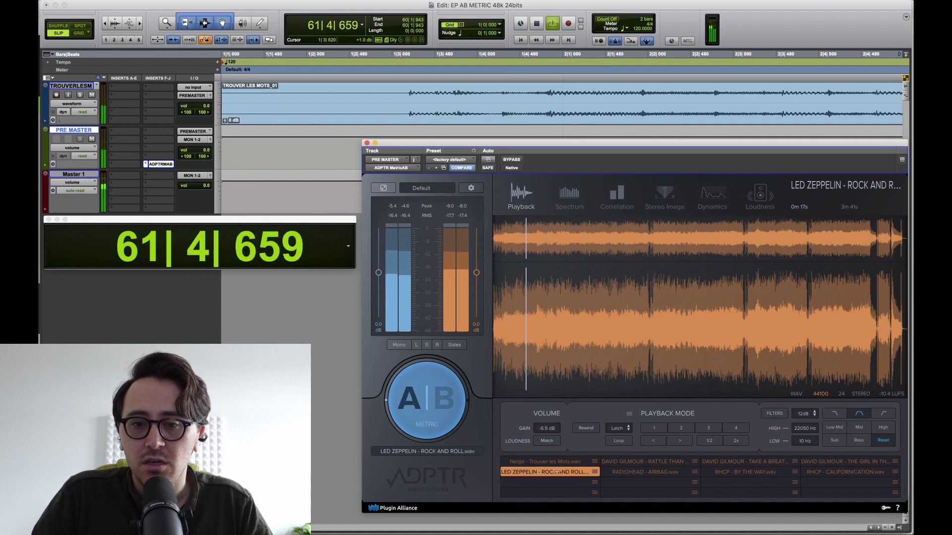
pyautogui.click(654, 461)
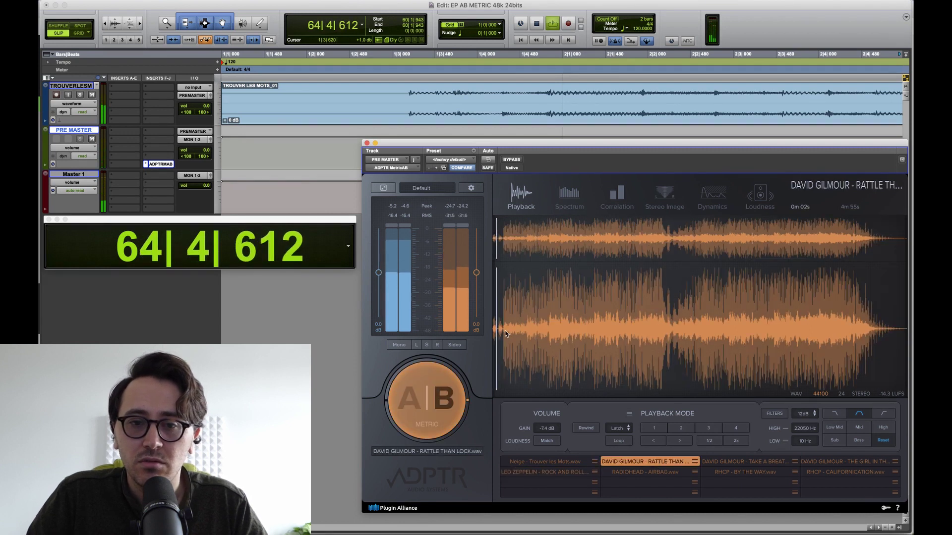
pyautogui.click(524, 472)
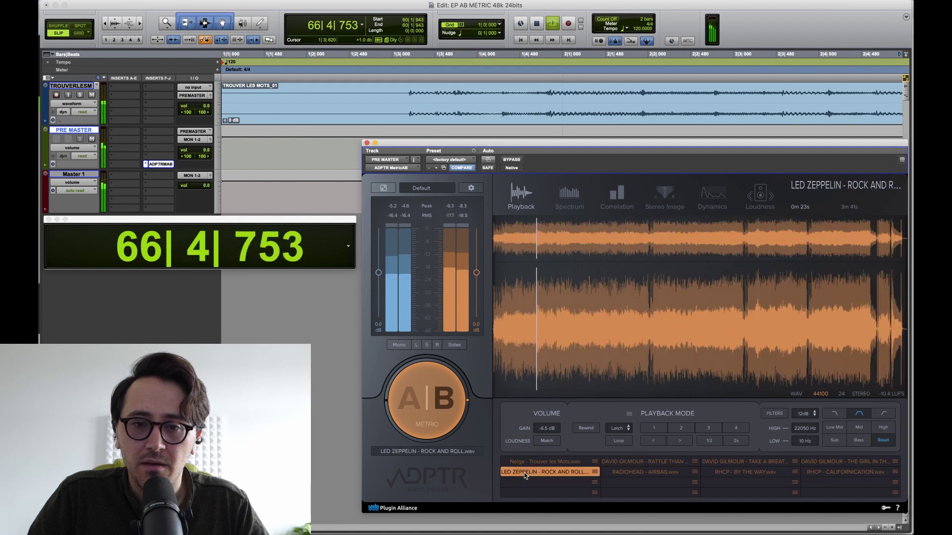
pyautogui.click(658, 461)
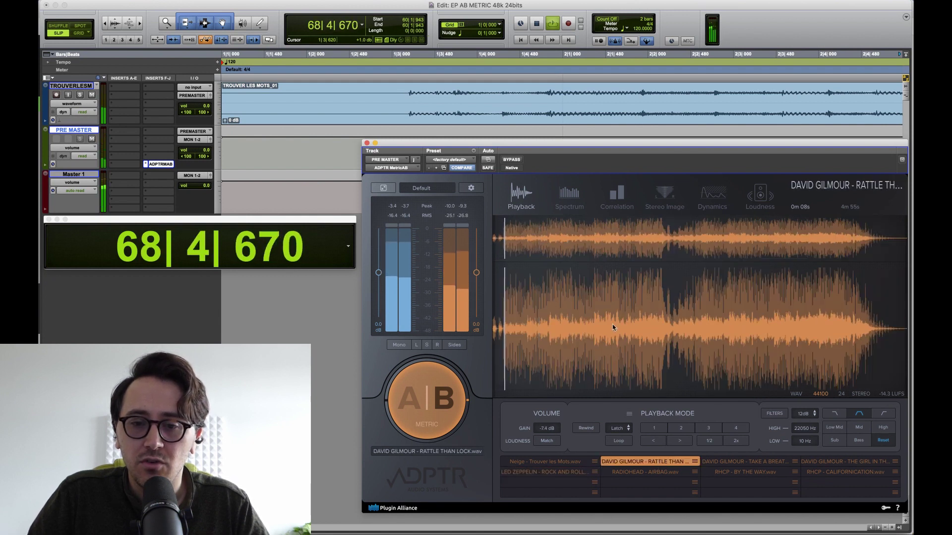
pyautogui.click(570, 474)
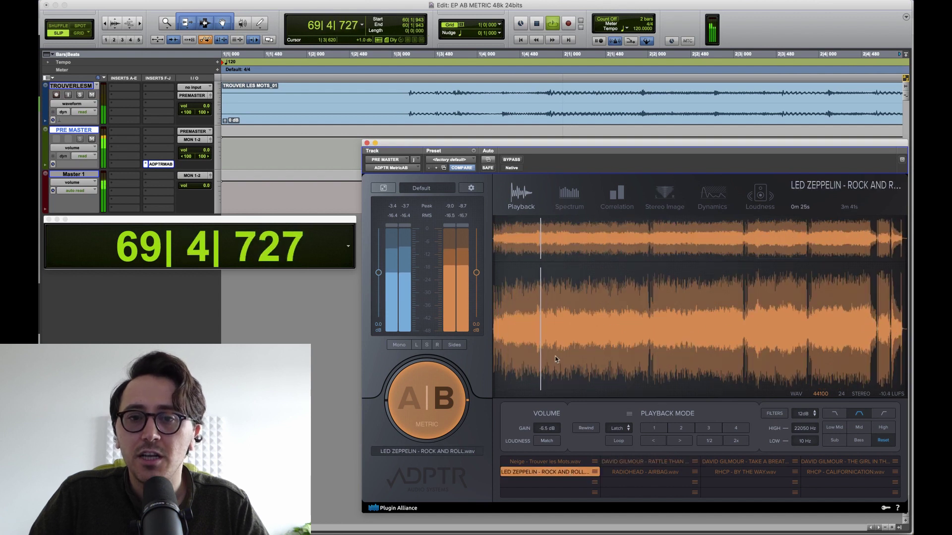
pyautogui.press('space')
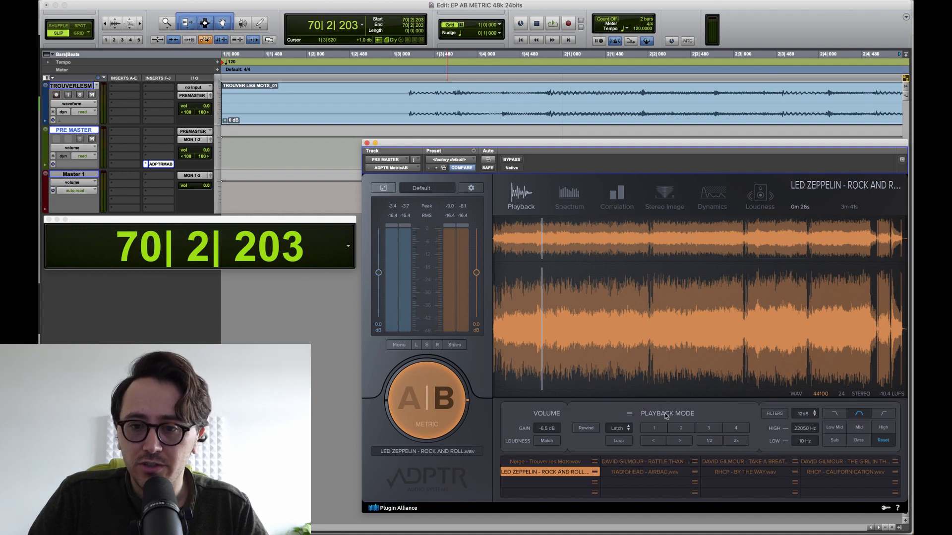
# - Set cue points in the Led Zeppelin reference, cue 1 at 0m 23s and cue 2 at 1m 24s
pyautogui.click(654, 430)
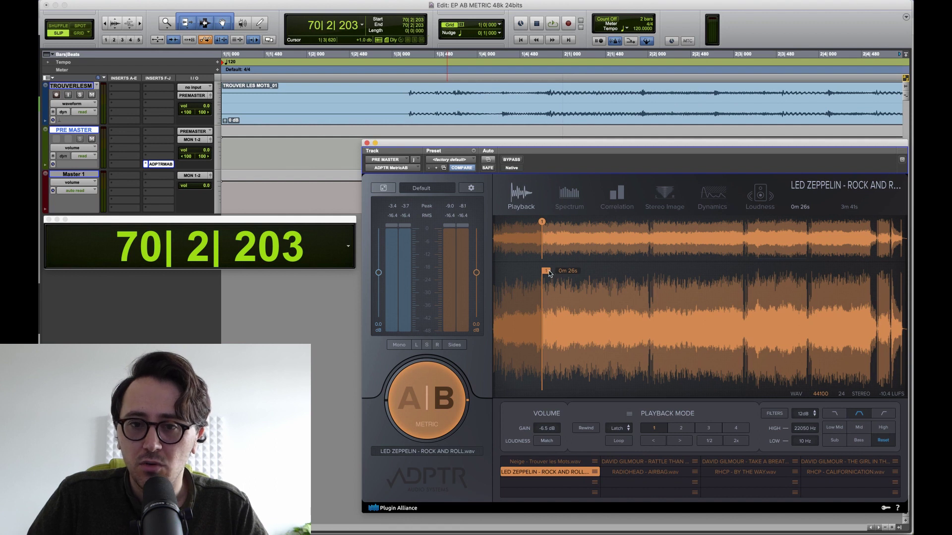
pyautogui.moveTo(549, 273)
pyautogui.mouseDown()
pyautogui.moveTo(704, 278)
pyautogui.moveTo(570, 281)
pyautogui.moveTo(652, 284)
pyautogui.mouseUp()
pyautogui.moveTo(650, 284)
pyautogui.mouseDown()
pyautogui.moveTo(529, 288)
pyautogui.moveTo(543, 291)
pyautogui.mouseUp()
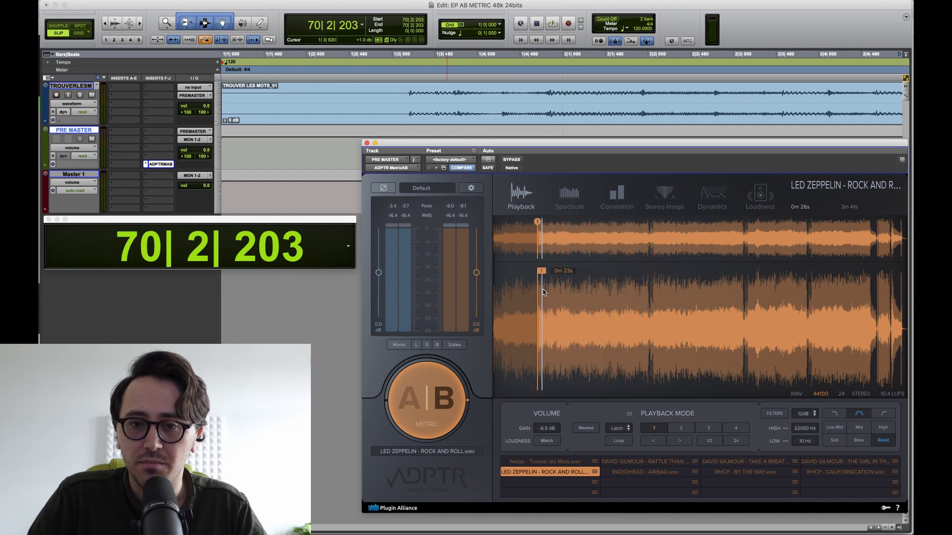
pyautogui.click(681, 428)
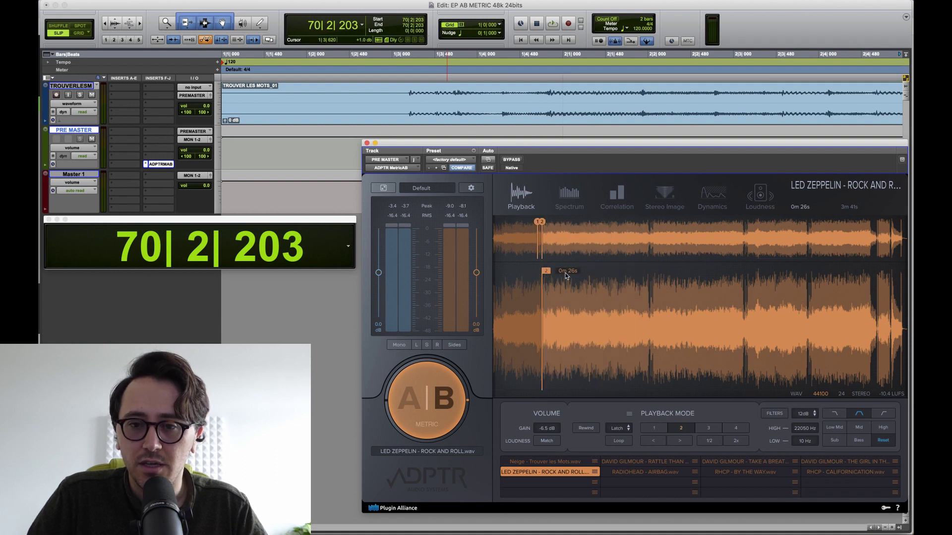
pyautogui.moveTo(566, 275); pyautogui.dragTo(653, 279)
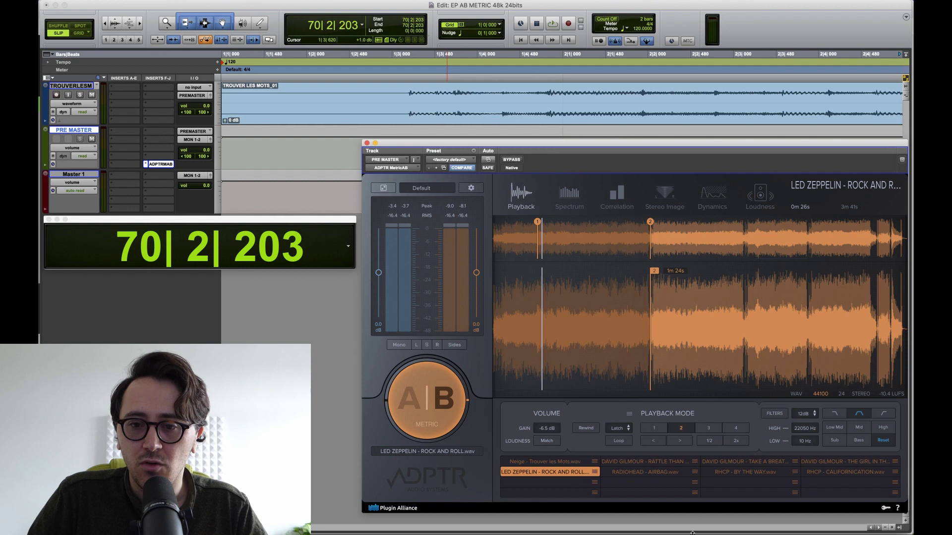
# - Jump back and forth between cue points 1 and 2 of the Led Zeppelin reference, ending on cue 1
pyautogui.click(655, 428)
pyautogui.click(681, 428)
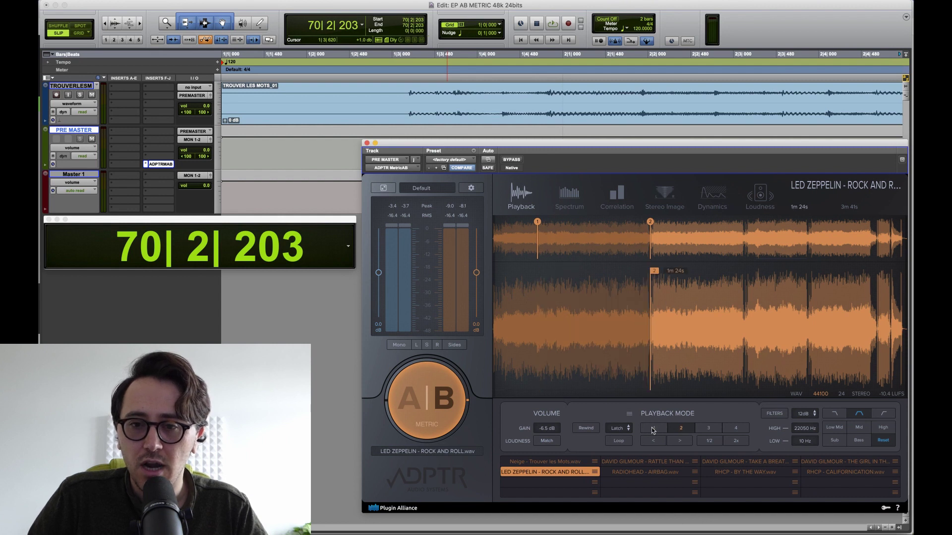
pyautogui.click(654, 428)
pyautogui.click(682, 429)
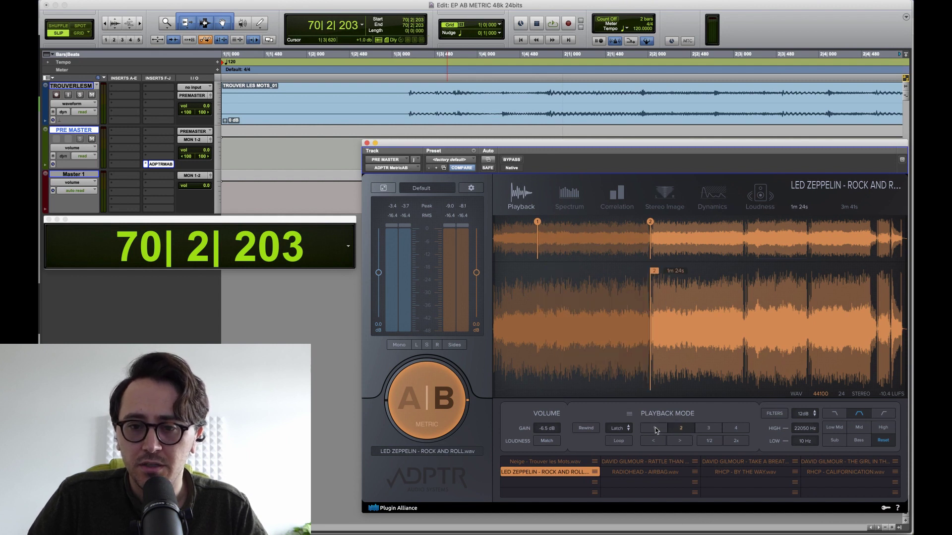
pyautogui.click(656, 428)
pyautogui.click(675, 431)
pyautogui.click(654, 428)
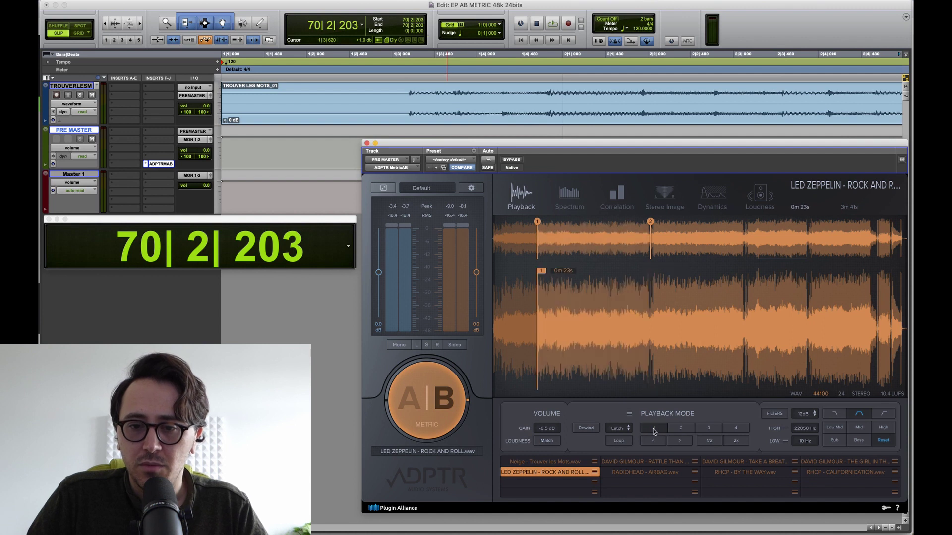
# - Loop the Led Zeppelin reference from cue 1, adjusting the loop end to 0m 57s and then 0m 25s, and play the short loop briefly
pyautogui.click(618, 441)
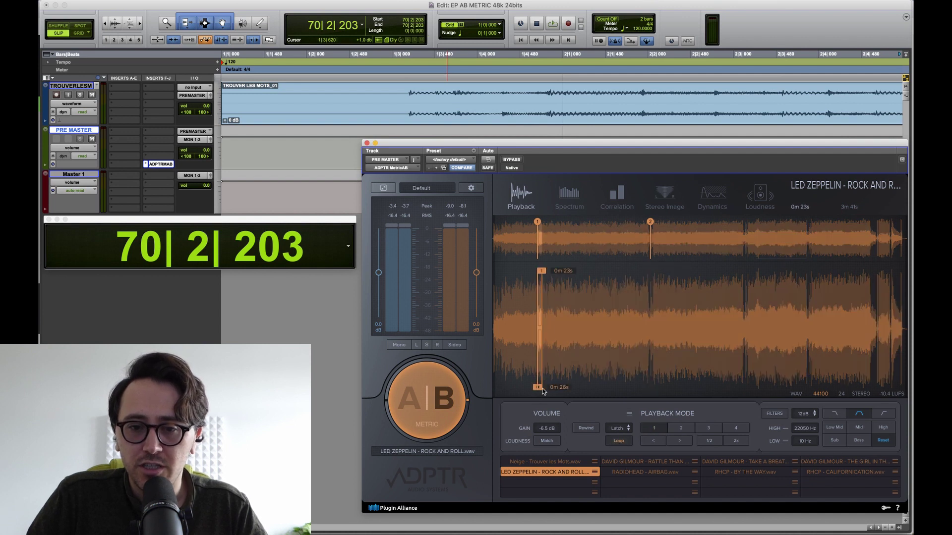
pyautogui.moveTo(544, 391); pyautogui.dragTo(598, 389)
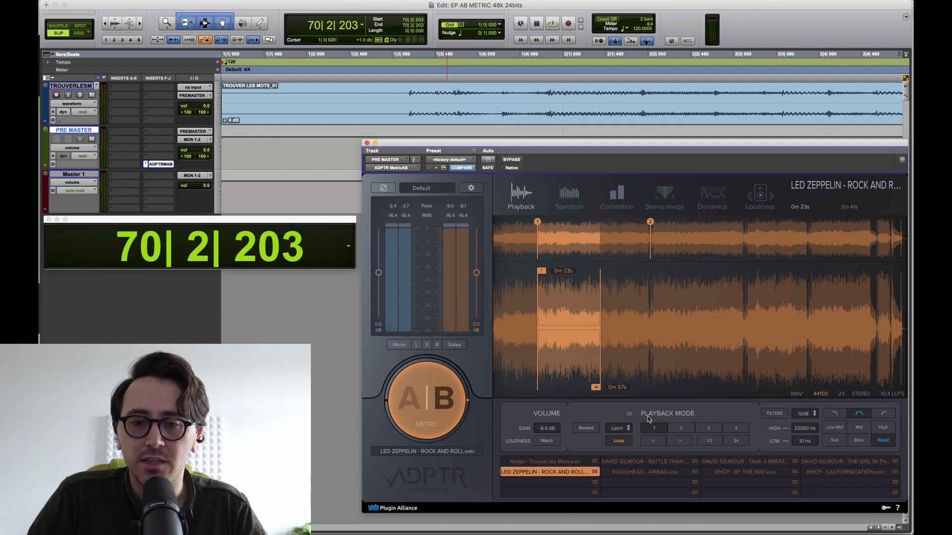
pyautogui.moveTo(598, 388); pyautogui.dragTo(540, 390)
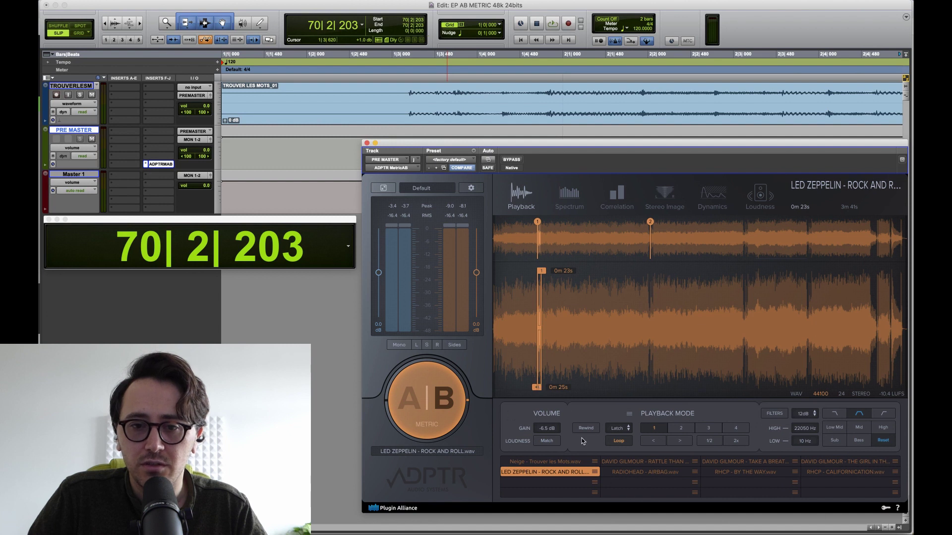
pyautogui.press('space')
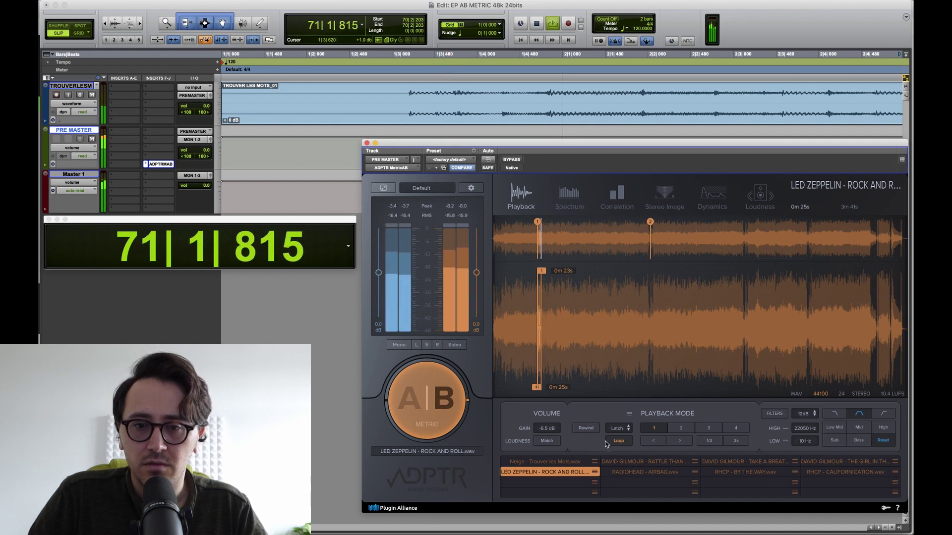
pyautogui.press('space')
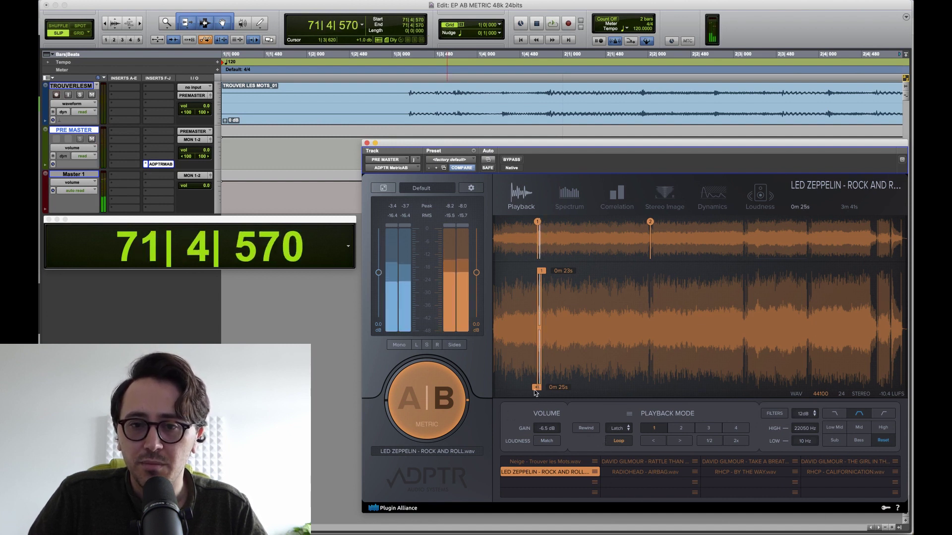
# - Extend the Led Zeppelin loop end to 0m 49s and switch looping off and on again
pyautogui.moveTo(534, 389); pyautogui.dragTo(580, 388)
pyautogui.click(623, 445)
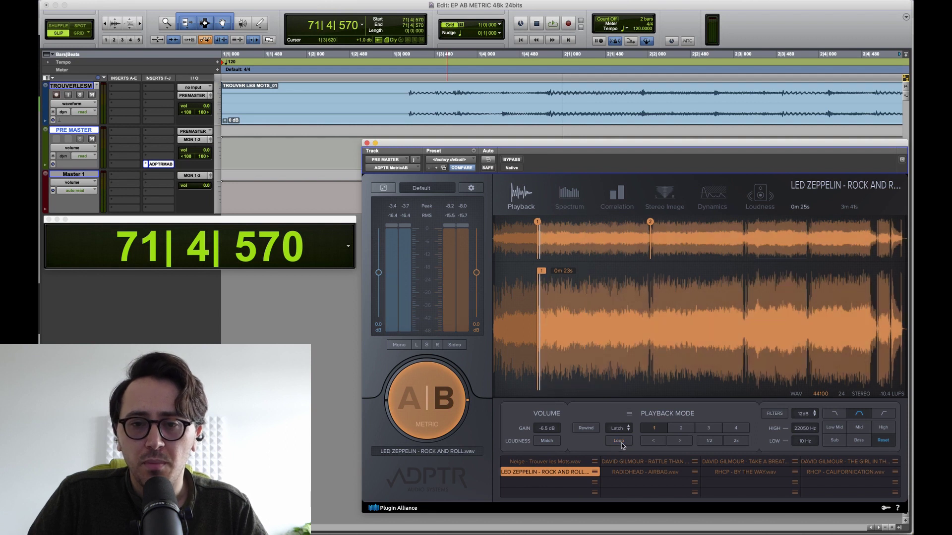
pyautogui.click(622, 445)
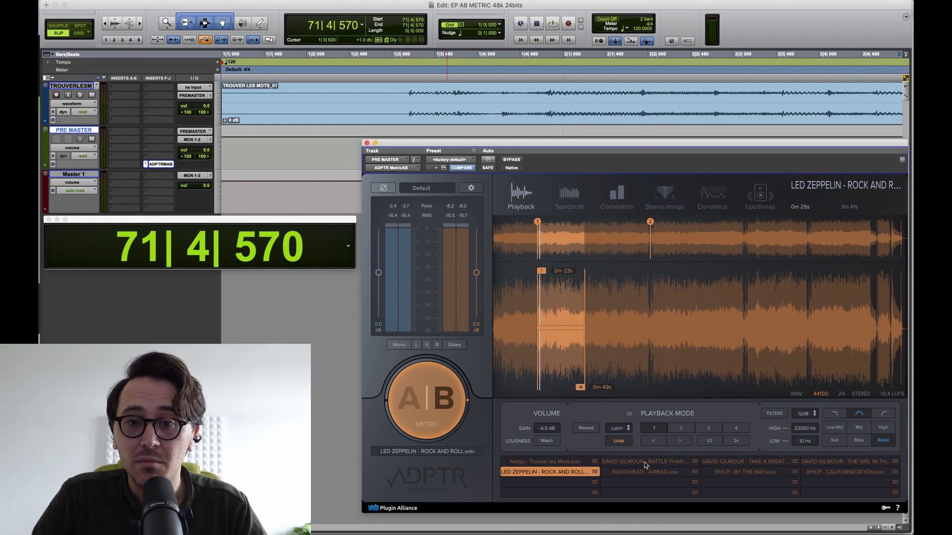
# - Put the Neige - Trouver les Mots.wav reference in Latch mode and place cue points 1 and 2, with cue 2 at 2m 18s
pyautogui.click(558, 462)
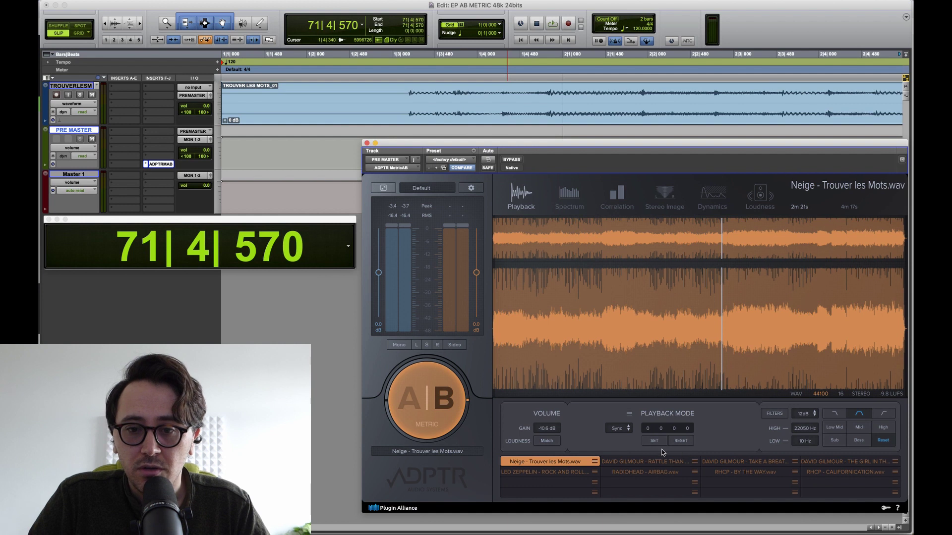
pyautogui.click(622, 430)
pyautogui.click(621, 439)
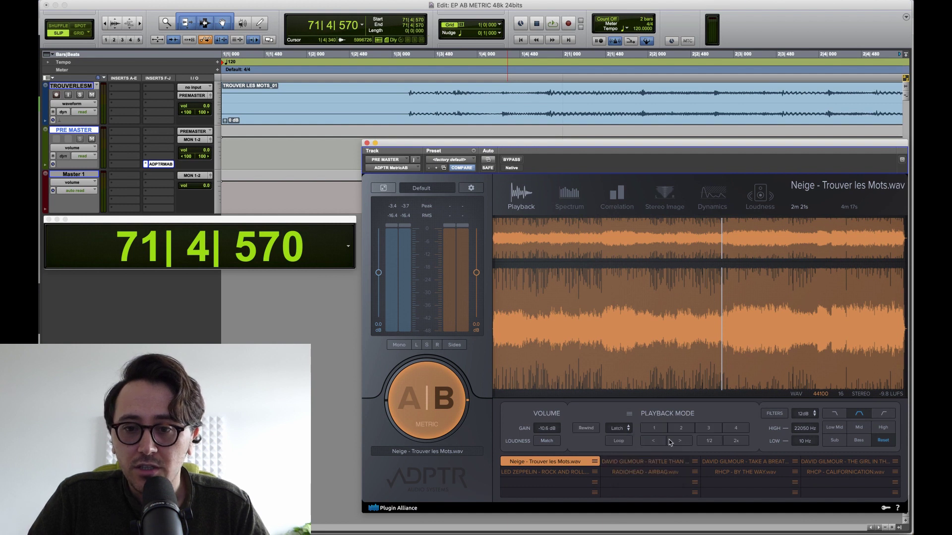
pyautogui.click(660, 430)
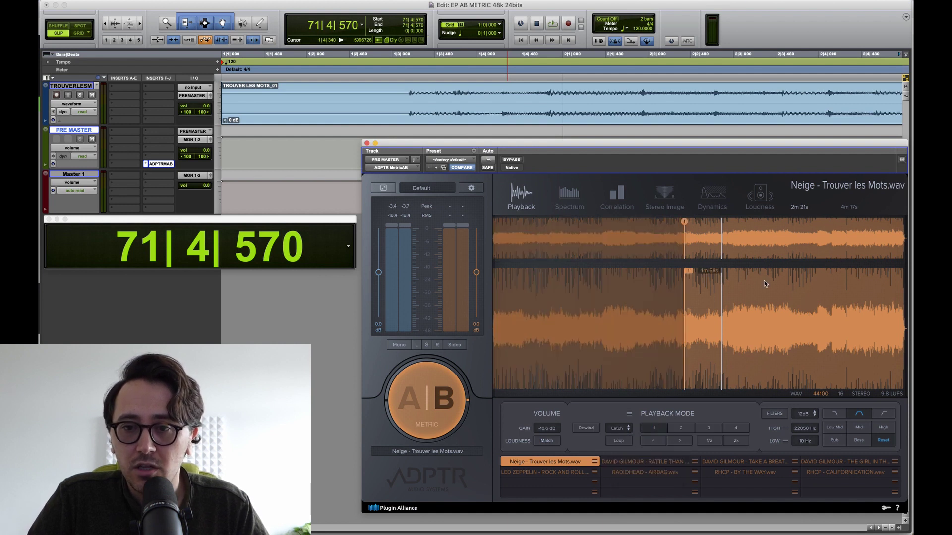
pyautogui.click(600, 271)
pyautogui.click(697, 270)
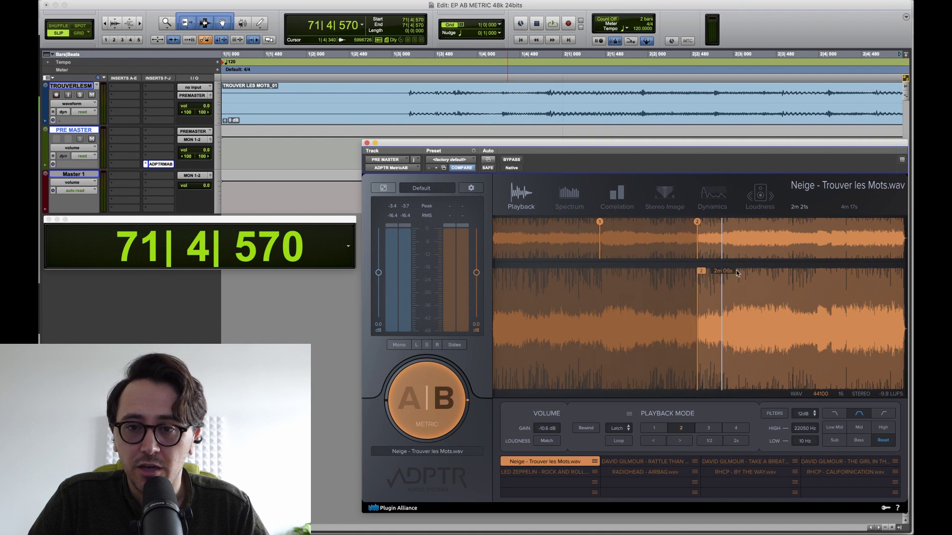
pyautogui.click(737, 271)
pyautogui.click(718, 271)
# - Switch the Neige reference's playback mode through Cue and Manual to Sync, and return to the Led Zeppelin reference
pyautogui.click(619, 429)
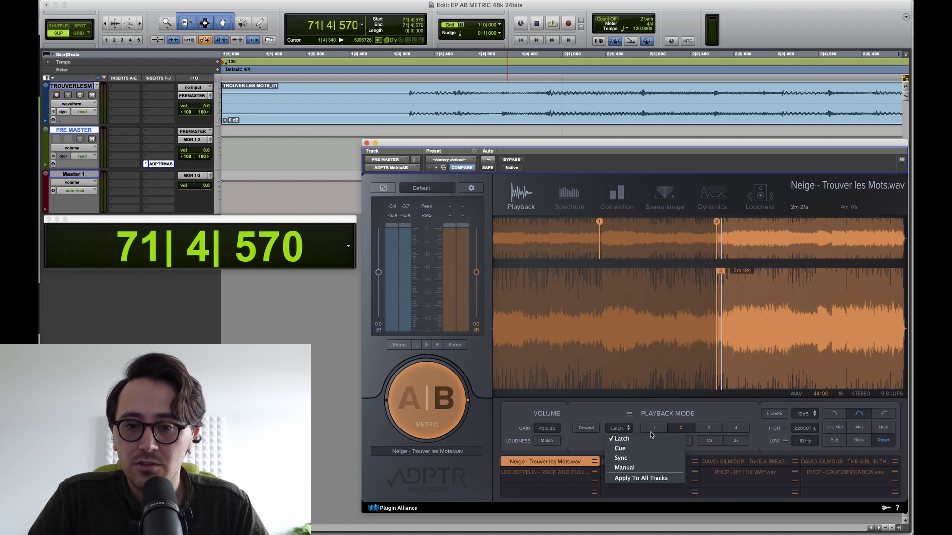
pyautogui.click(628, 452)
pyautogui.click(624, 429)
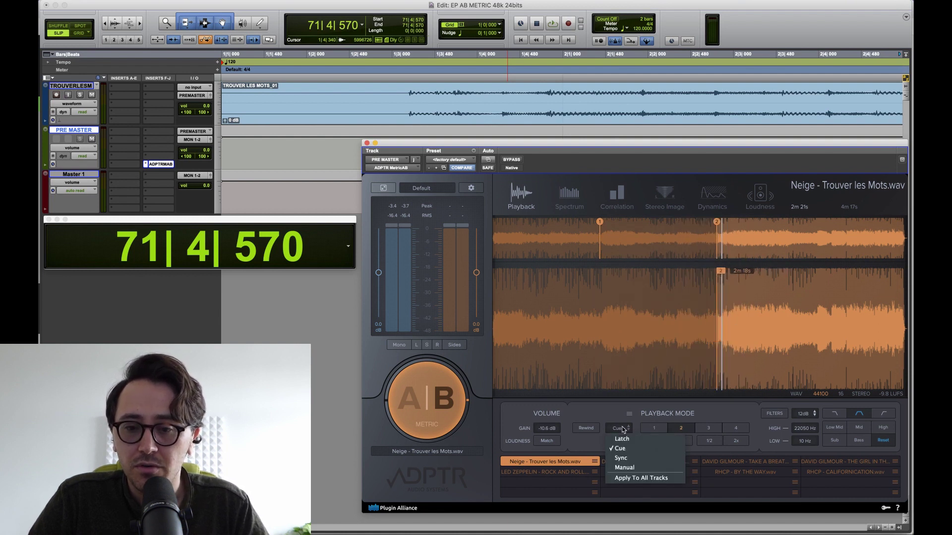
pyautogui.click(633, 467)
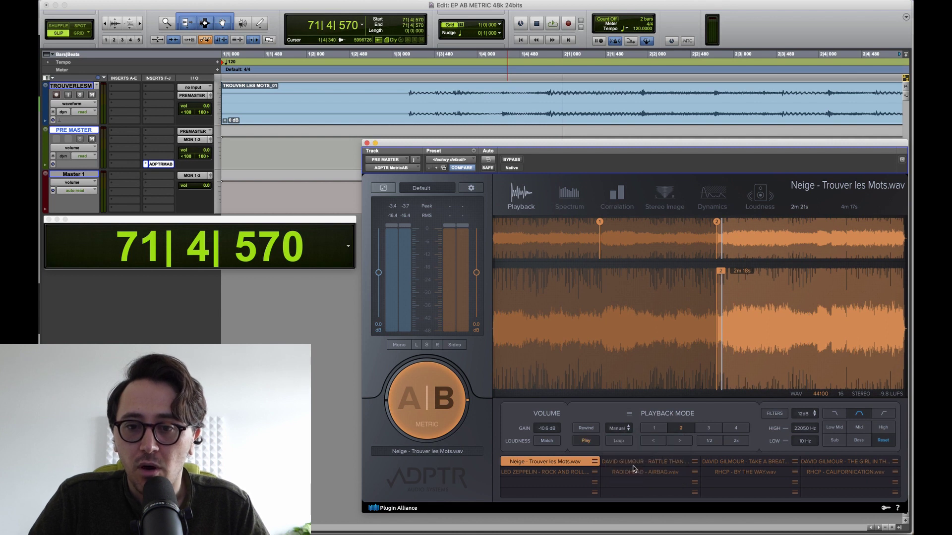
pyautogui.click(621, 430)
pyautogui.click(635, 462)
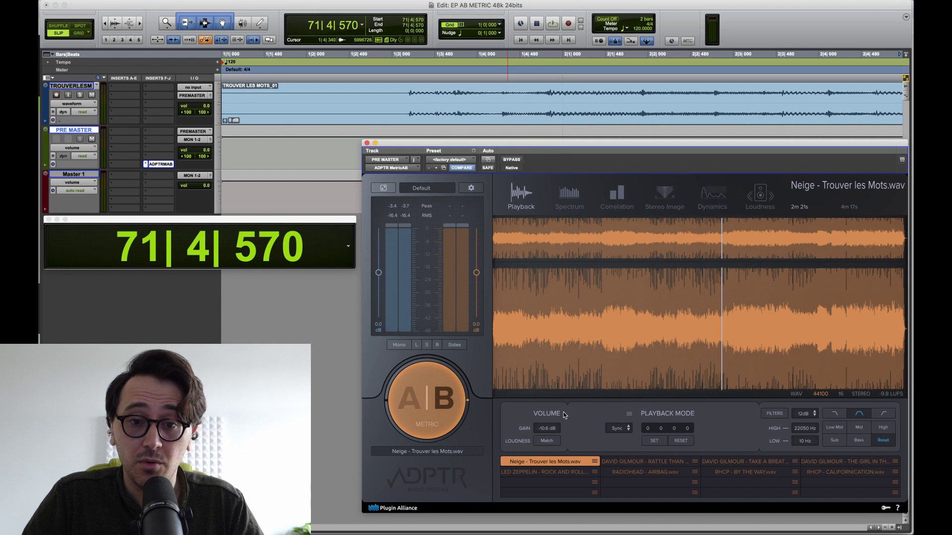
pyautogui.click(545, 472)
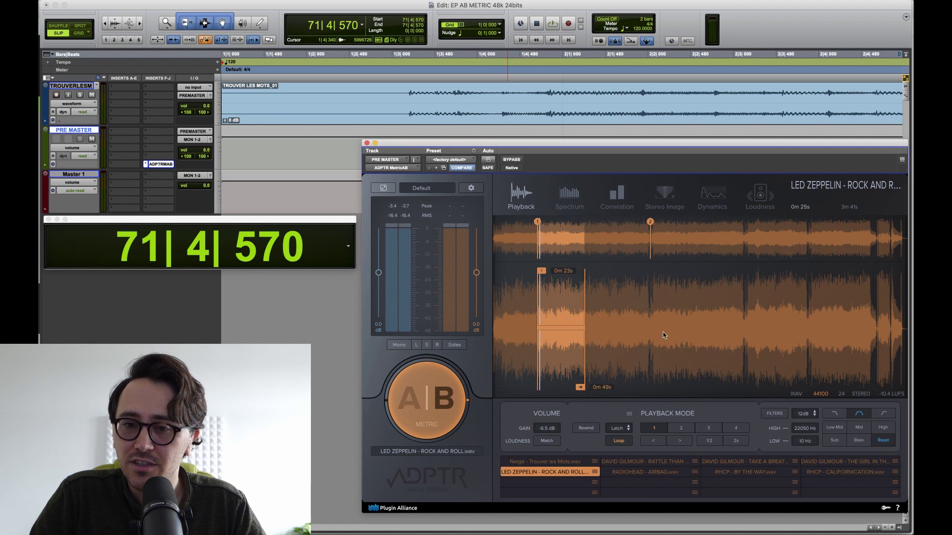
# - Shift the Led Zeppelin loop forward five times by its own length
pyautogui.click(679, 442)
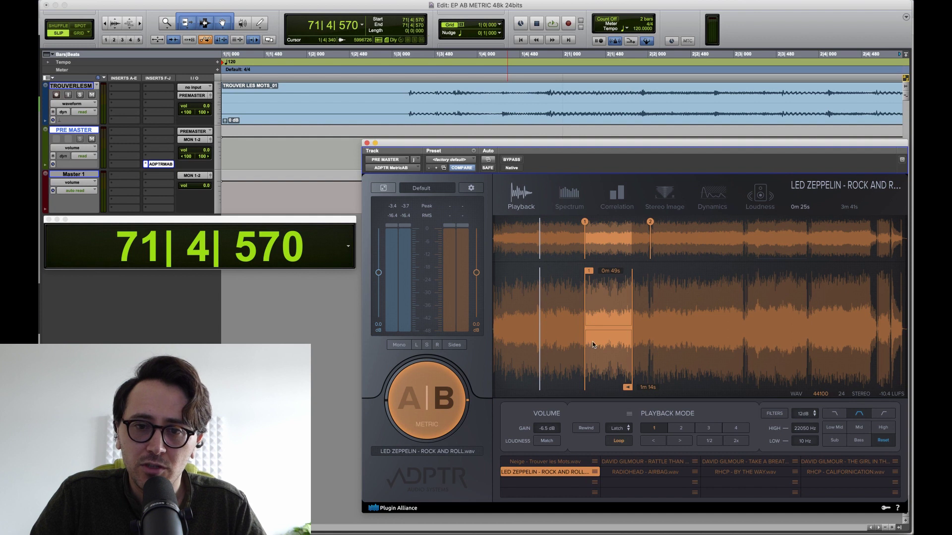
pyautogui.click(678, 441)
pyautogui.click(679, 441)
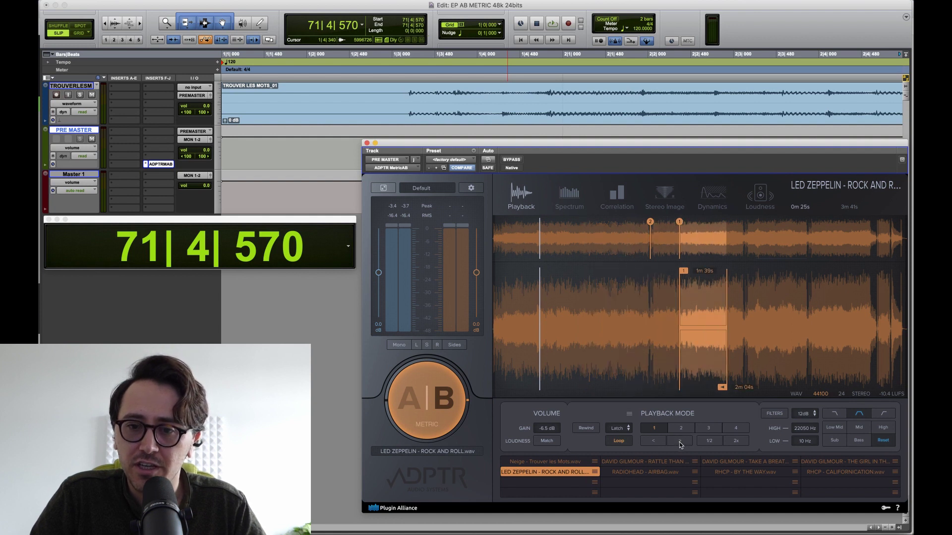
pyautogui.click(679, 442)
pyautogui.click(679, 442)
# - Shift the Led Zeppelin loop back to start at 0m 23s, and move it one length forward and back again
pyautogui.click(654, 442)
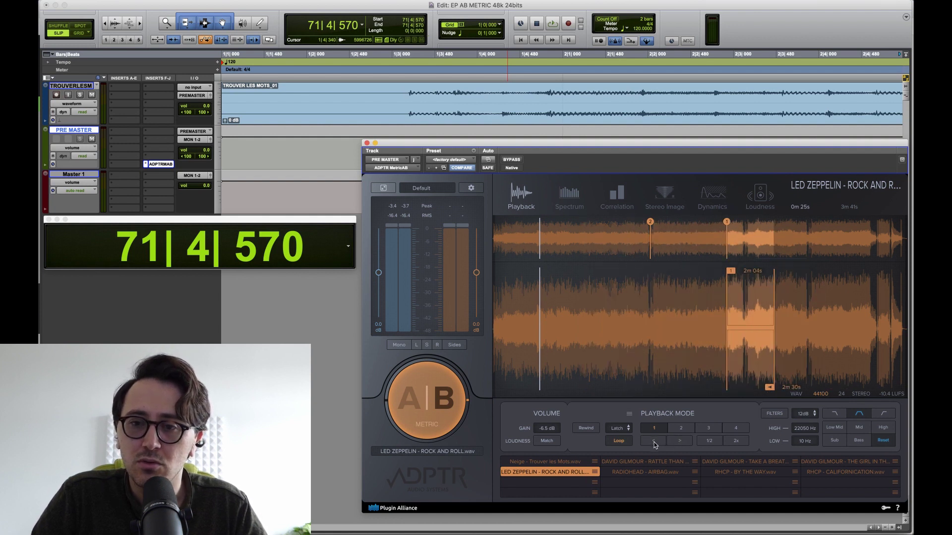
pyautogui.click(654, 443)
pyautogui.click(654, 443)
pyautogui.click(654, 443)
pyautogui.click(654, 443)
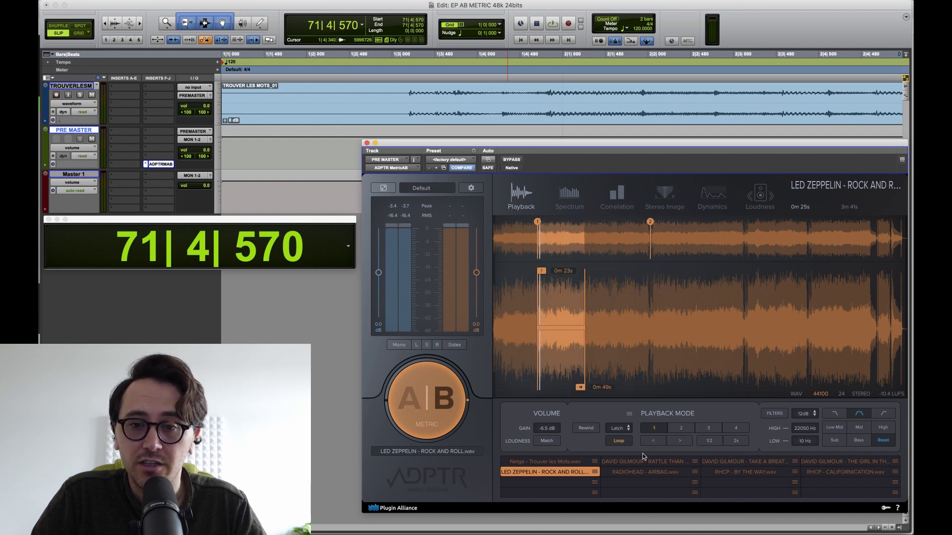
pyautogui.click(680, 442)
pyautogui.click(643, 443)
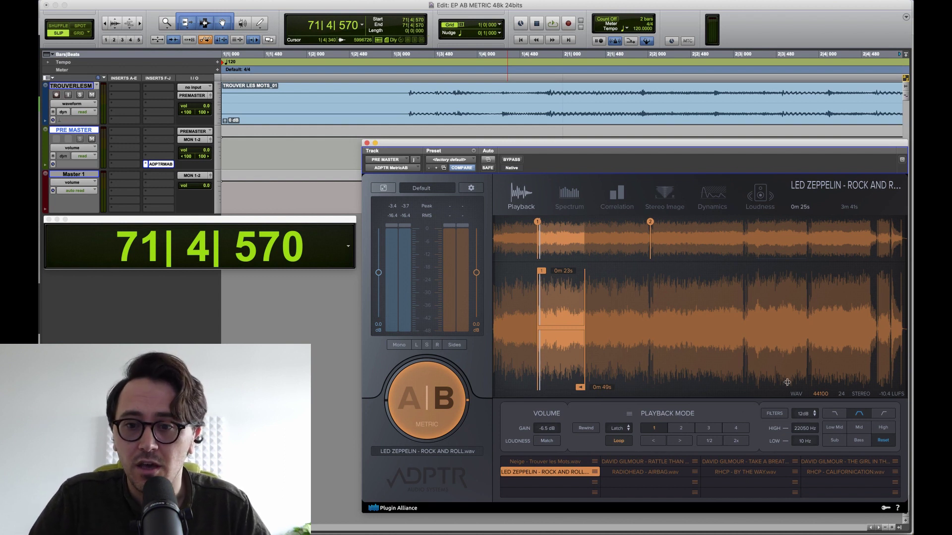
# - Double the Led Zeppelin loop length until the loop ends at 2m 04s
pyautogui.click(736, 443)
pyautogui.click(737, 442)
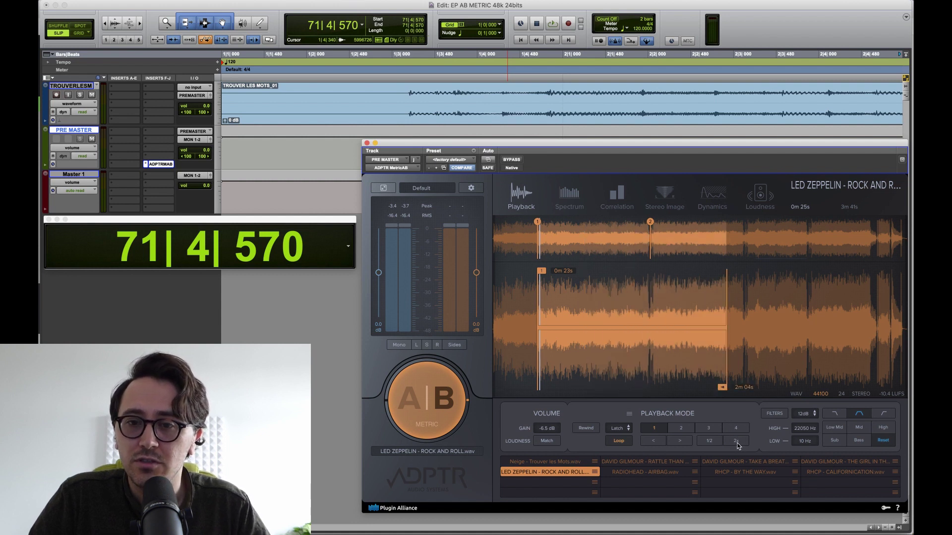
pyautogui.click(737, 443)
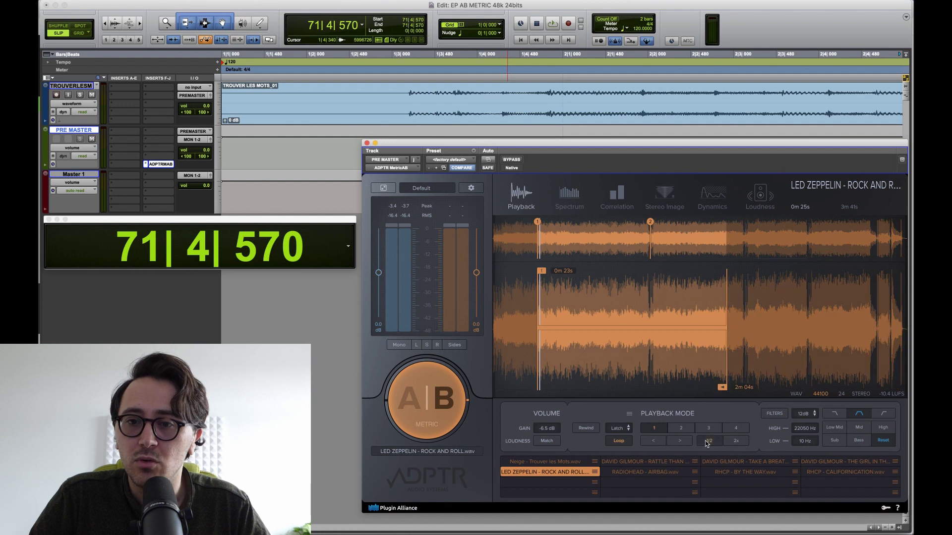
# - Halve the Led Zeppelin loop repeatedly to end at 0m 30s, and double it back out to 1m 14s
pyautogui.click(709, 441)
pyautogui.click(709, 441)
pyautogui.click(708, 442)
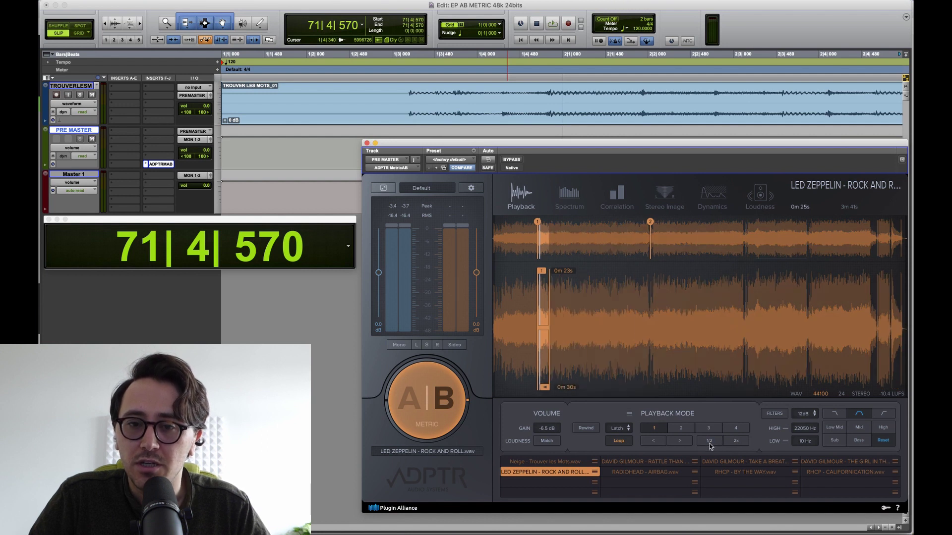
pyautogui.click(735, 443)
pyautogui.click(735, 444)
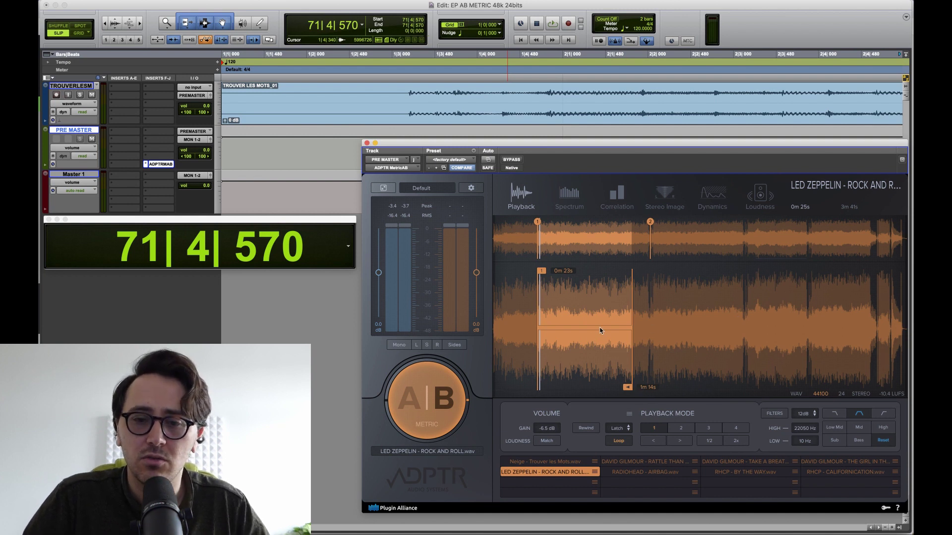
# - Set the Led Zeppelin reference to Cue mode at cue 2 and play the session from 1|3|169
pyautogui.click(619, 428)
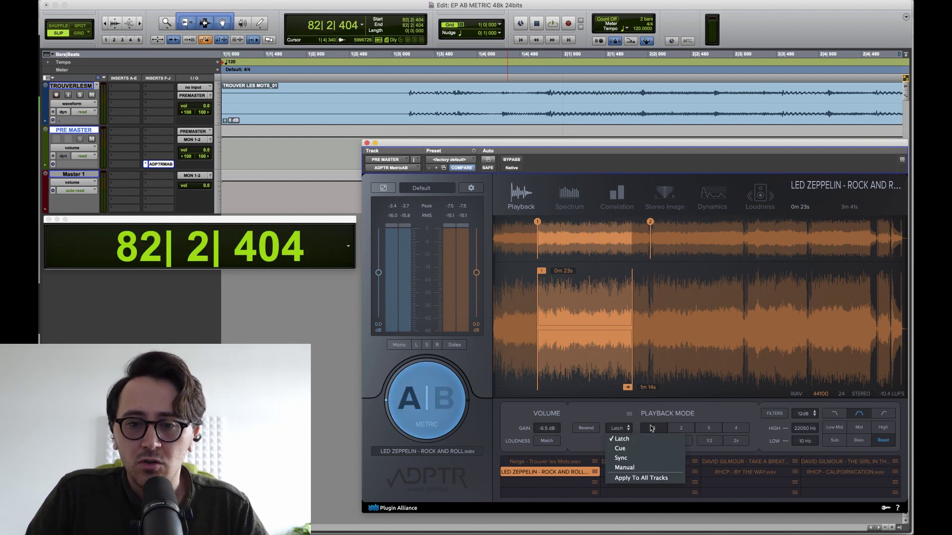
pyautogui.click(620, 449)
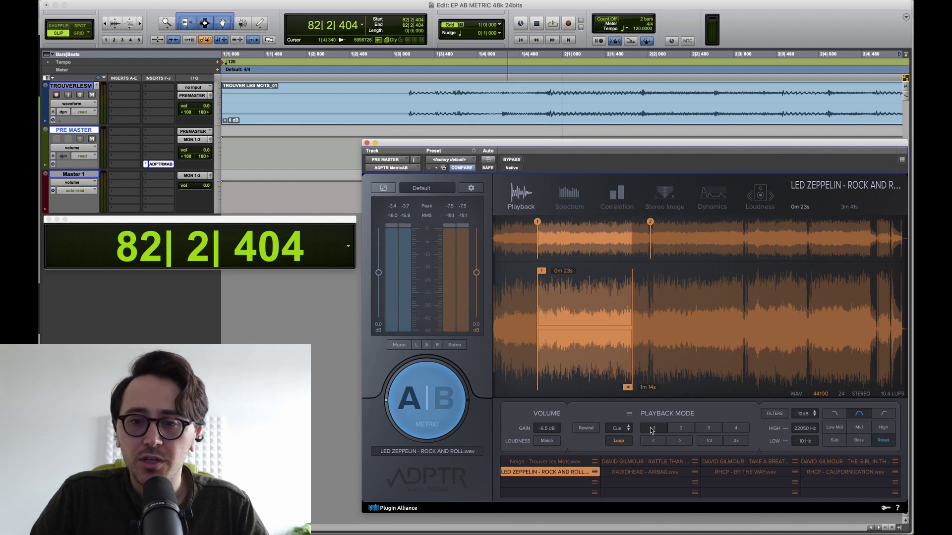
pyautogui.click(681, 429)
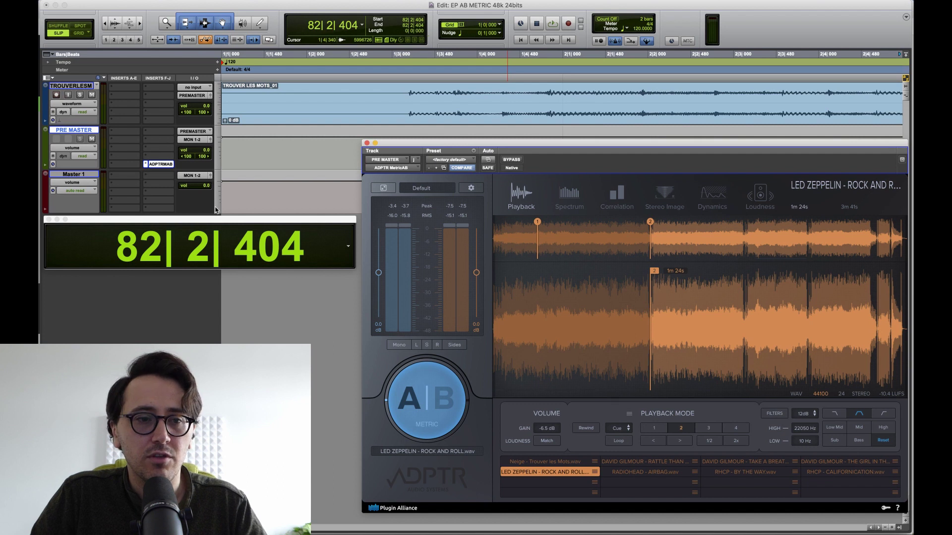
pyautogui.click(408, 114)
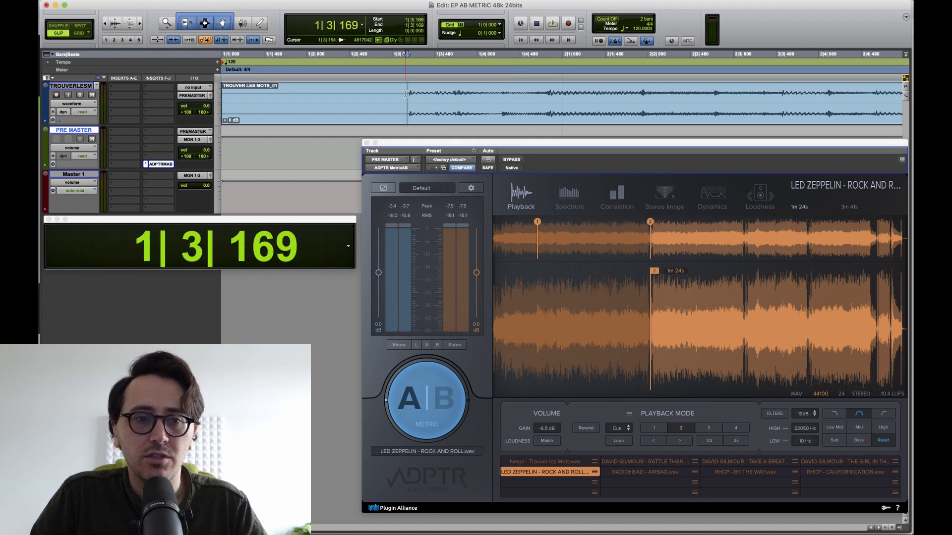
pyautogui.press('space')
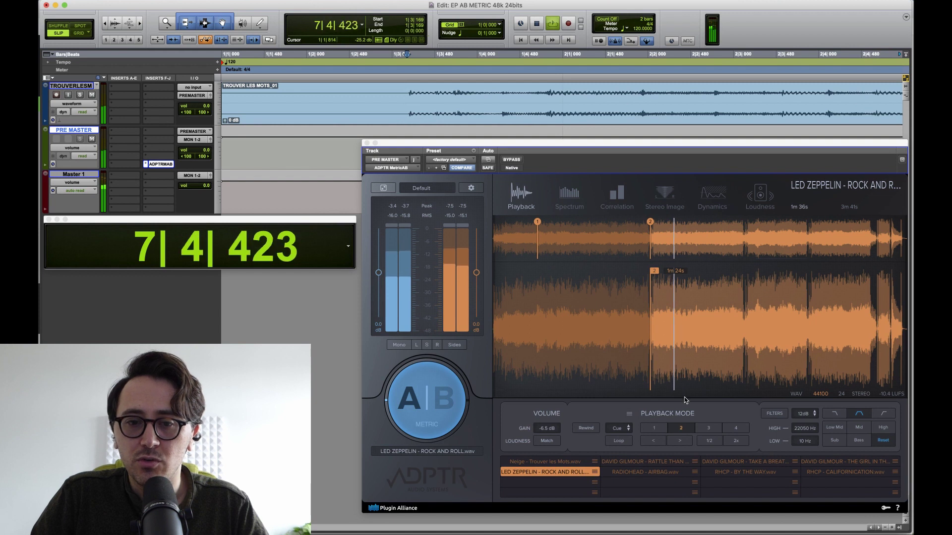
# - Alternate monitoring between the mix and the Led Zeppelin reference from cue 2 during playback, ending on A, and activate cue 1
pyautogui.click(436, 393)
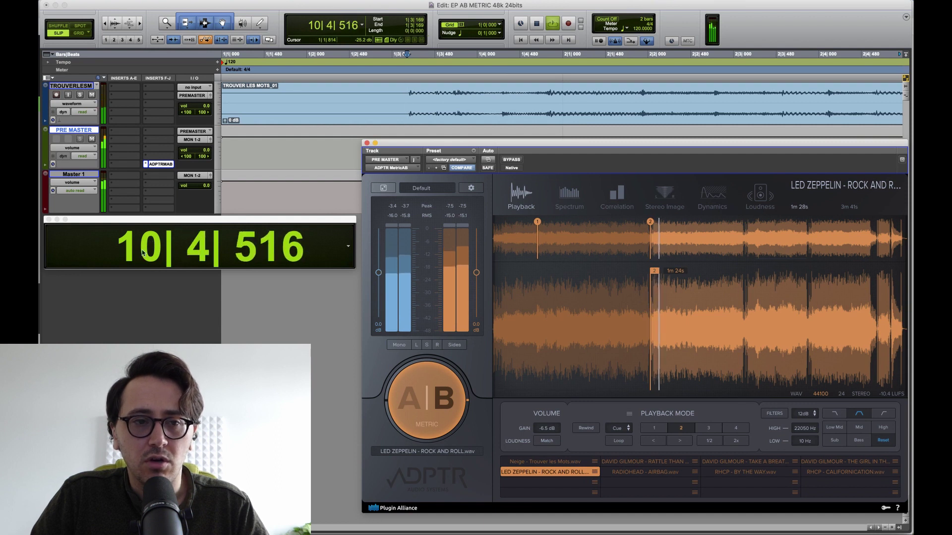
pyautogui.click(428, 399)
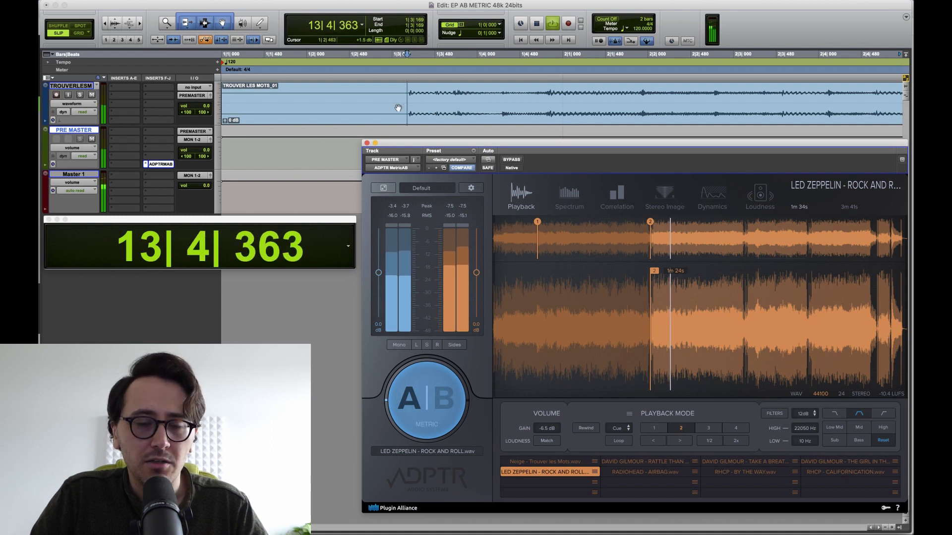
pyautogui.click(446, 411)
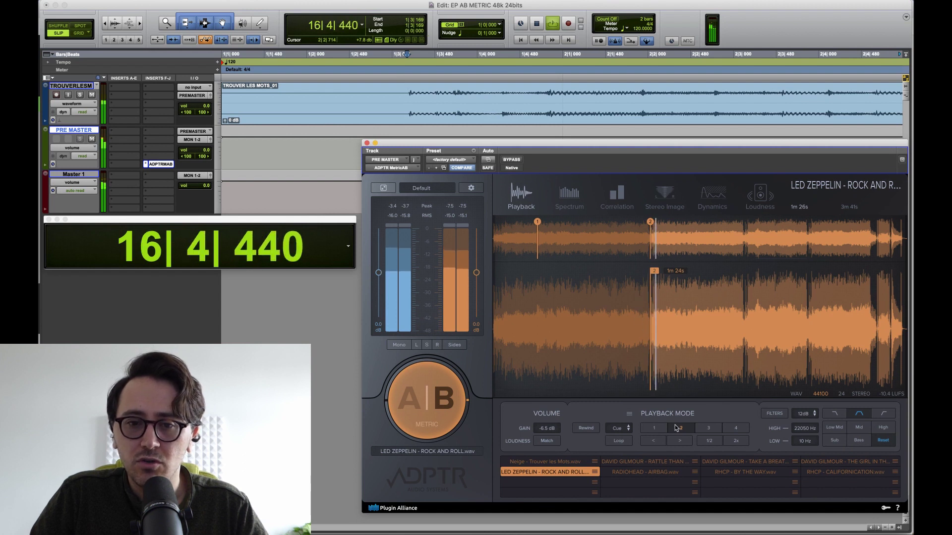
pyautogui.click(419, 403)
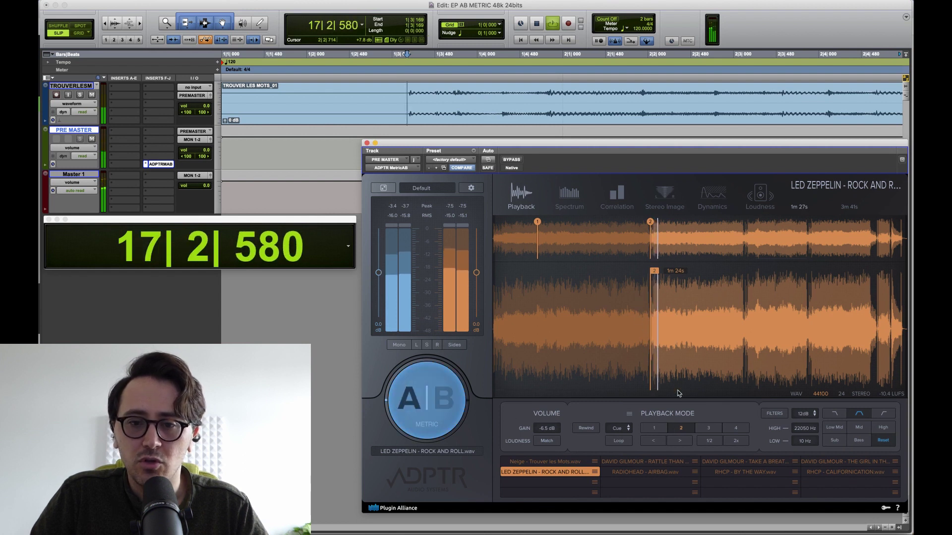
pyautogui.click(664, 430)
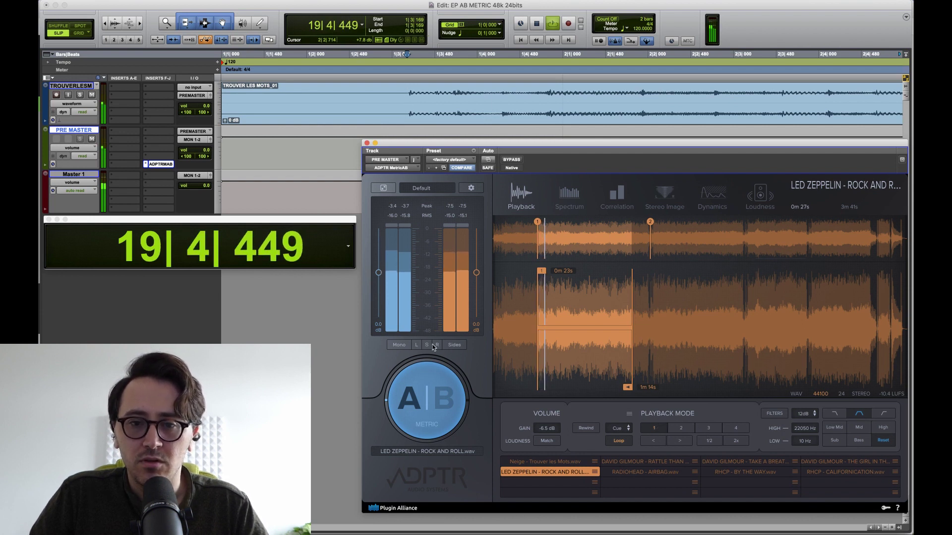
# - Switch monitoring to the Led Zeppelin reference and back to the mix, stop playback, and activate the reference's cue 2
pyautogui.click(432, 404)
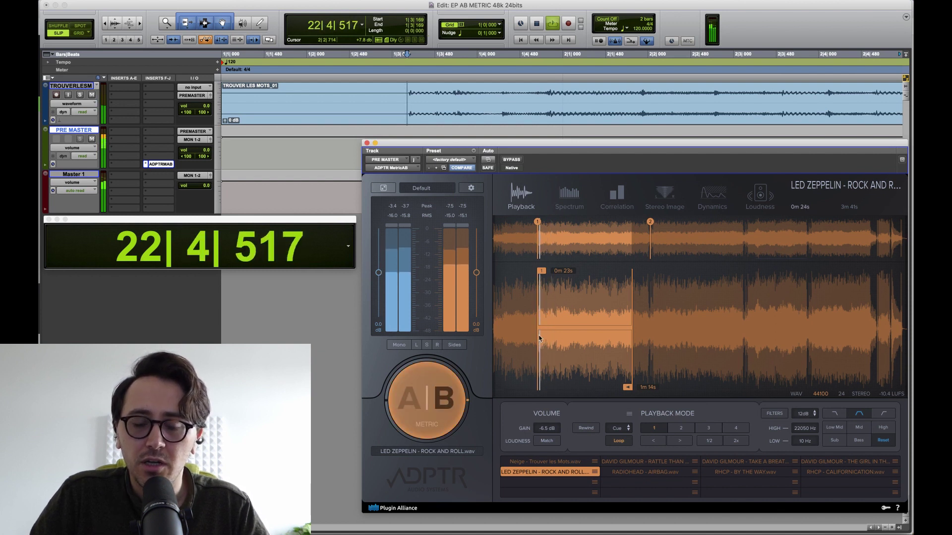
pyautogui.click(423, 399)
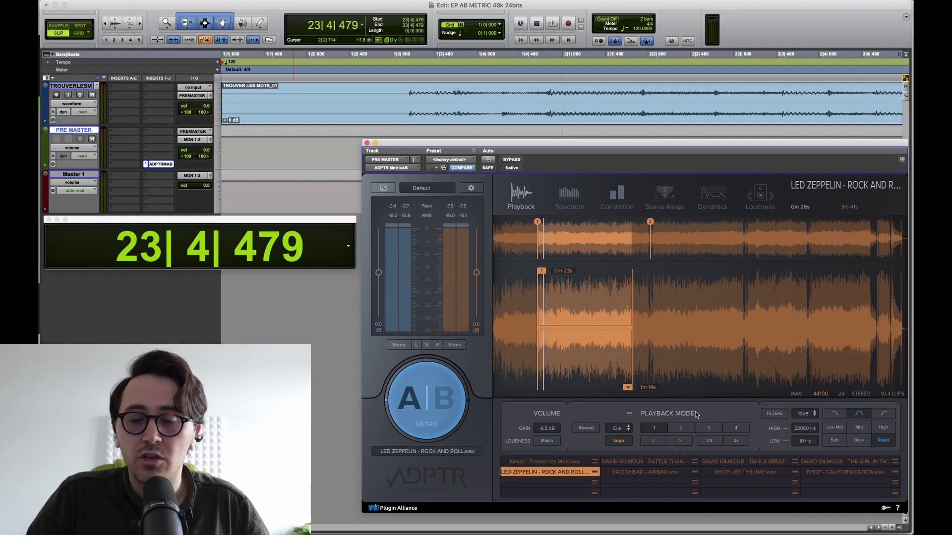
pyautogui.click(679, 428)
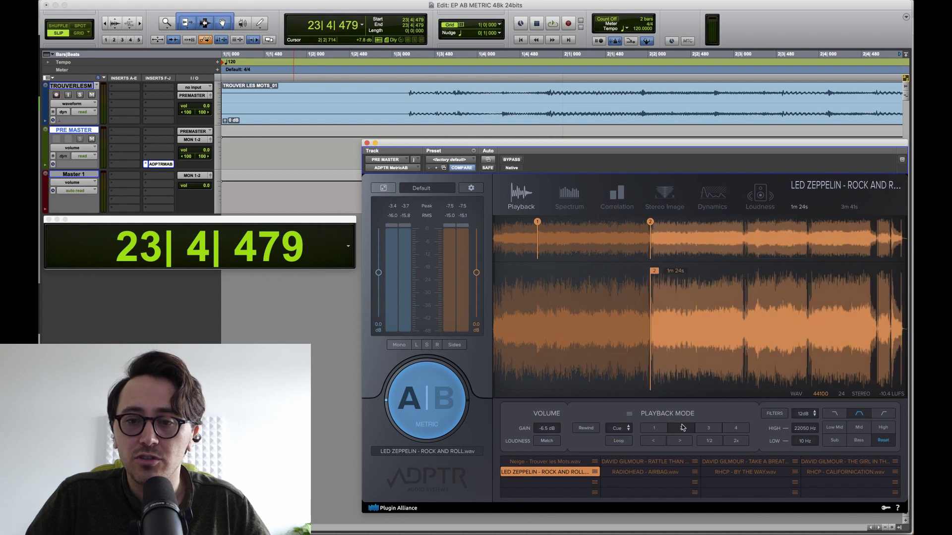
# - Select the David Gilmour Rattle That Lock reference and place cues 1, 2 and 3 at about 0m 37s, 1m 27s and 2m 41s
pyautogui.click(557, 462)
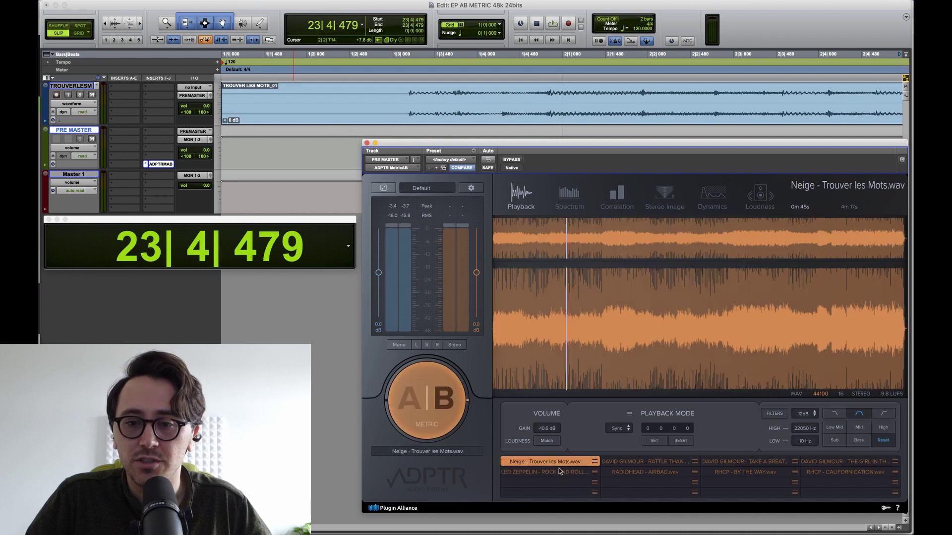
pyautogui.click(651, 462)
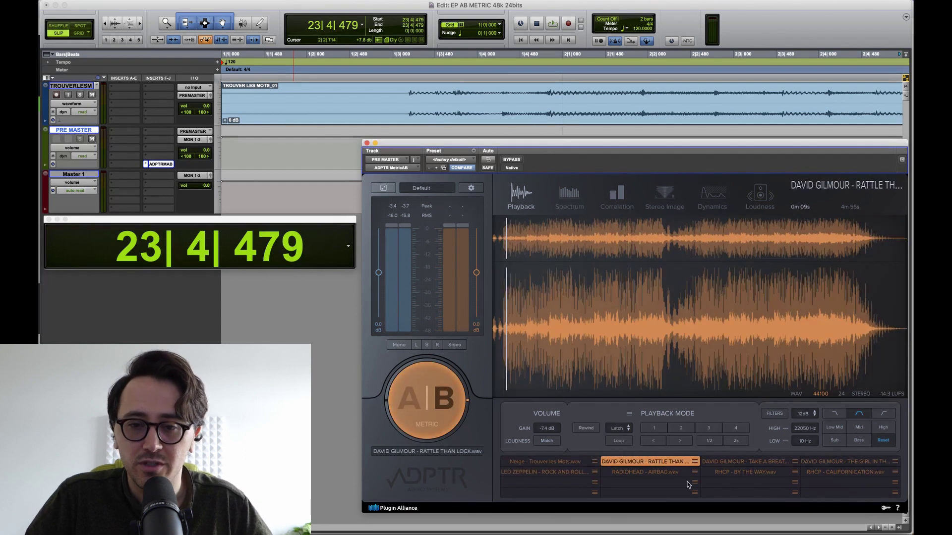
pyautogui.click(654, 429)
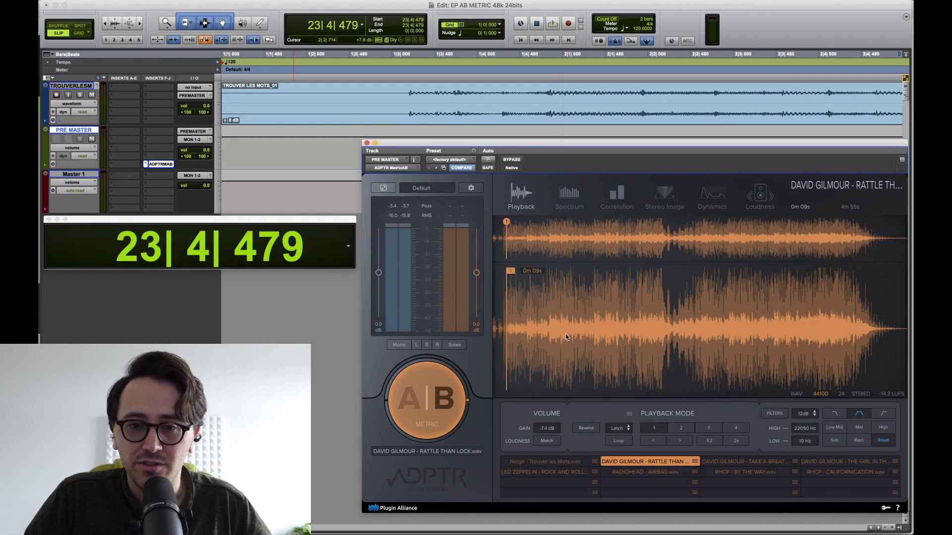
pyautogui.moveTo(517, 277); pyautogui.dragTo(619, 275)
pyautogui.click(682, 431)
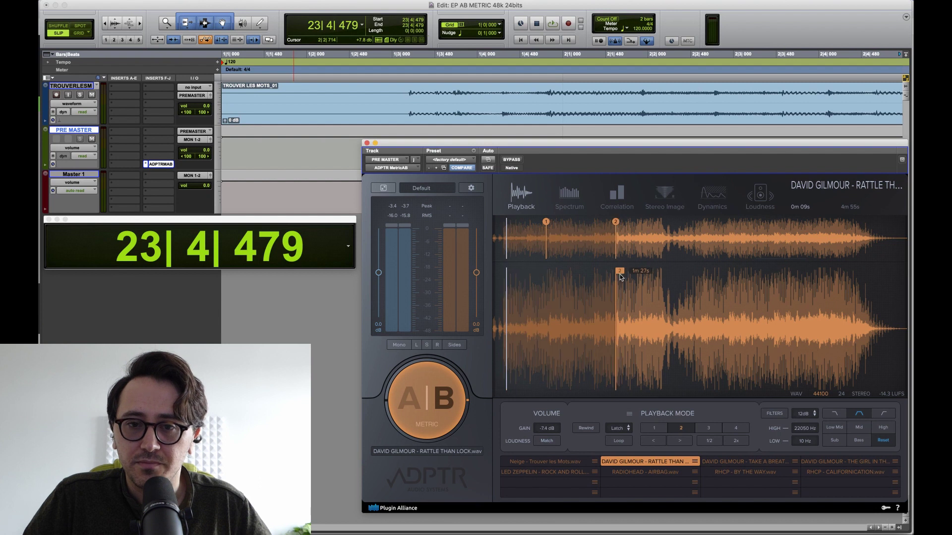
pyautogui.click(714, 430)
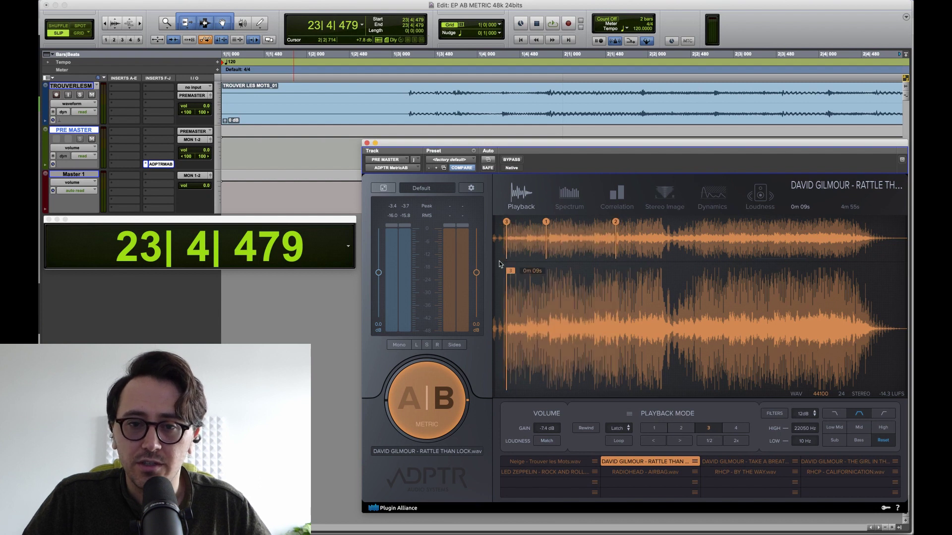
pyautogui.moveTo(562, 276); pyautogui.dragTo(725, 279)
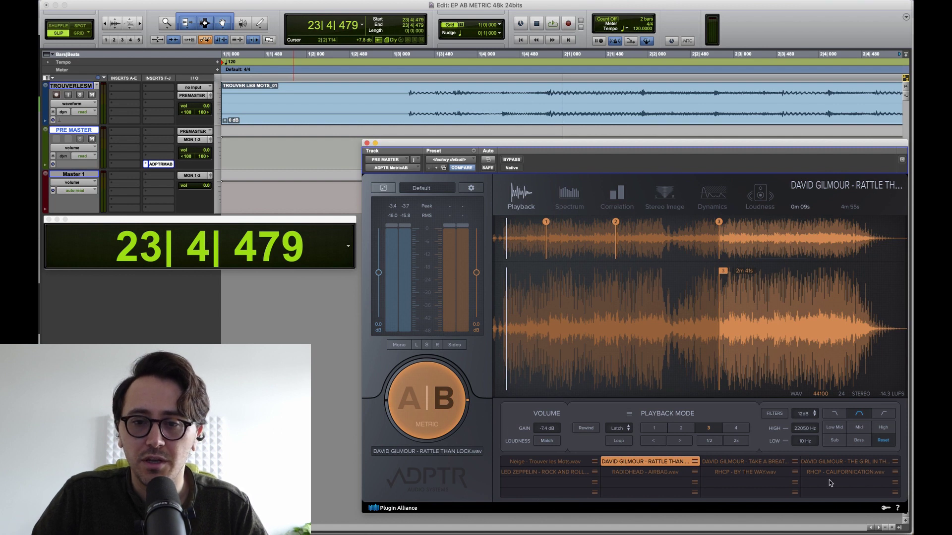
# - Start playback and audition cues 1, 2 and 3 of the Rattle That Lock reference in Latch mode
pyautogui.press('space')
pyautogui.click(657, 429)
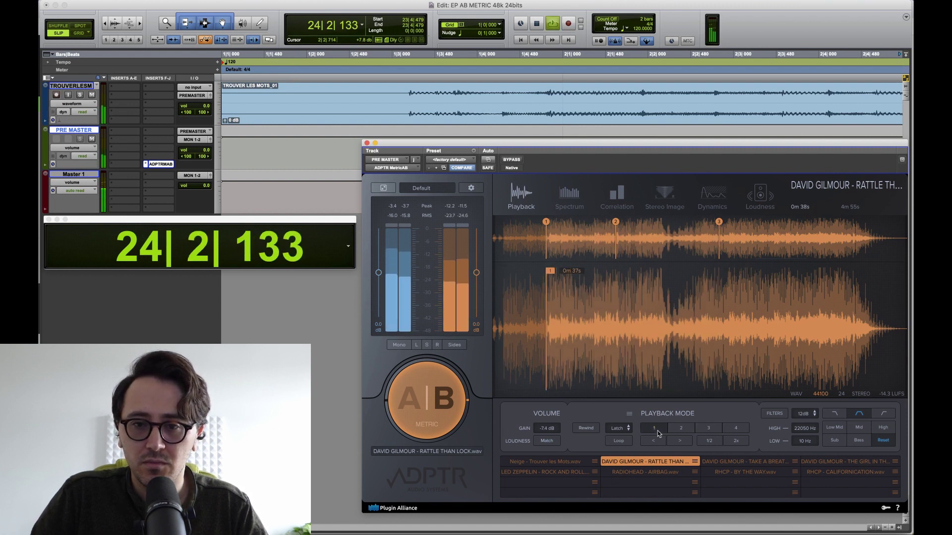
pyautogui.click(683, 429)
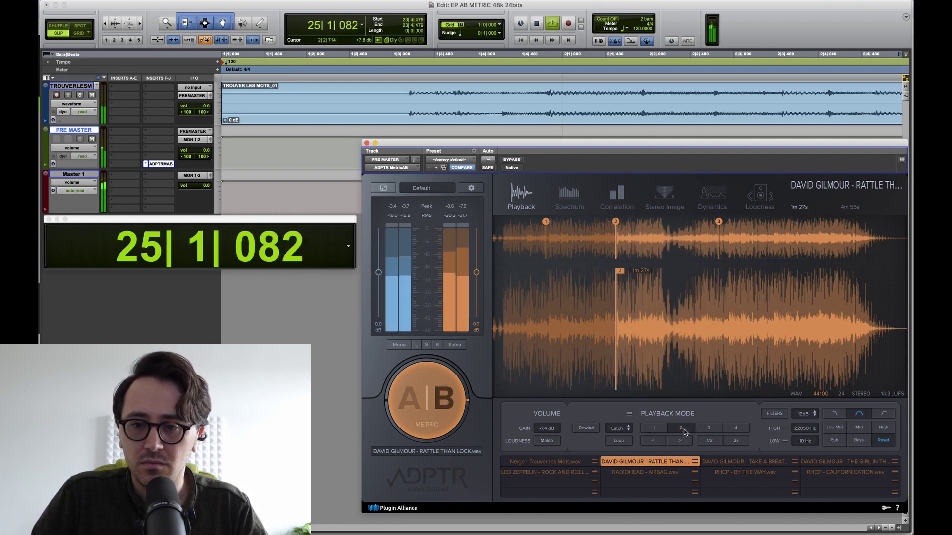
pyautogui.click(711, 427)
# - Set the Rattle That Lock reference to Cue mode and jump between its cues during playback, ending on cue 1
pyautogui.click(620, 430)
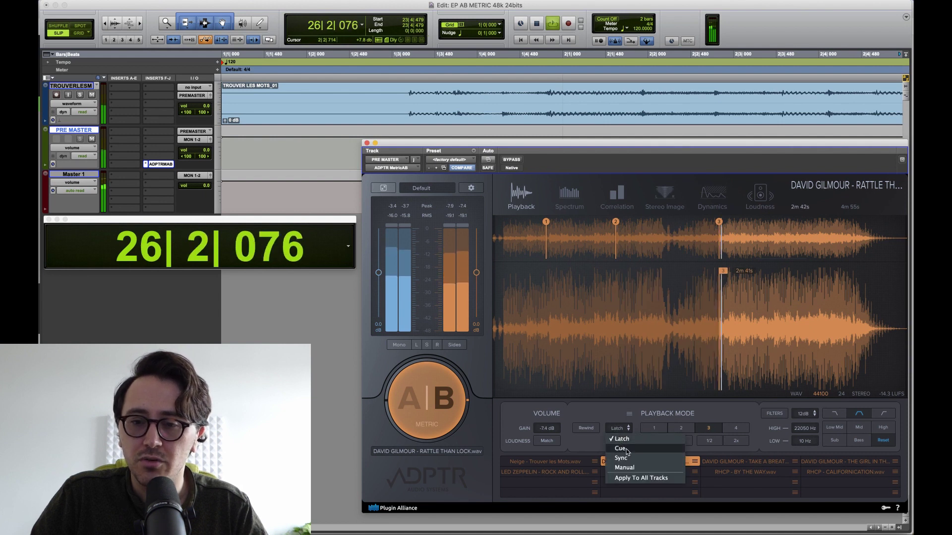
pyautogui.click(620, 449)
pyautogui.click(666, 429)
pyautogui.click(680, 429)
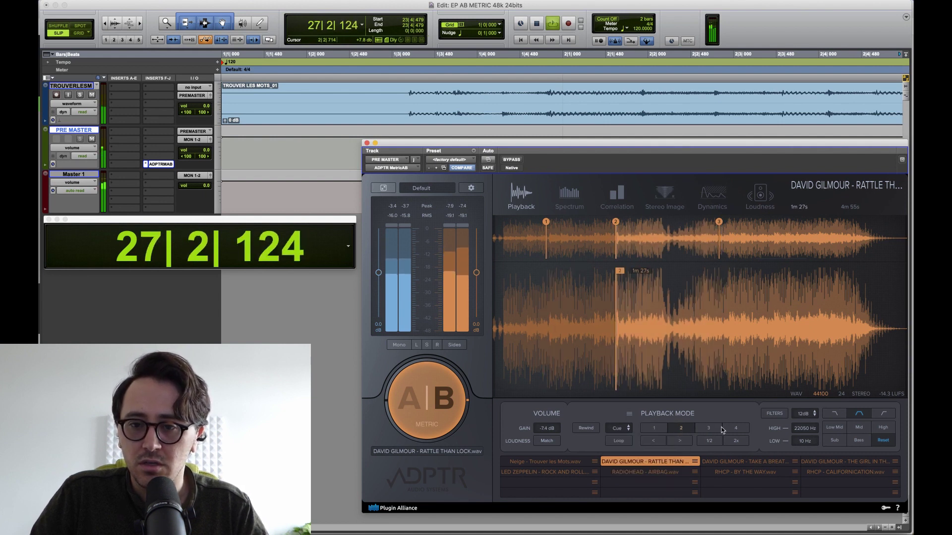
pyautogui.click(709, 428)
pyautogui.click(683, 429)
pyautogui.click(654, 428)
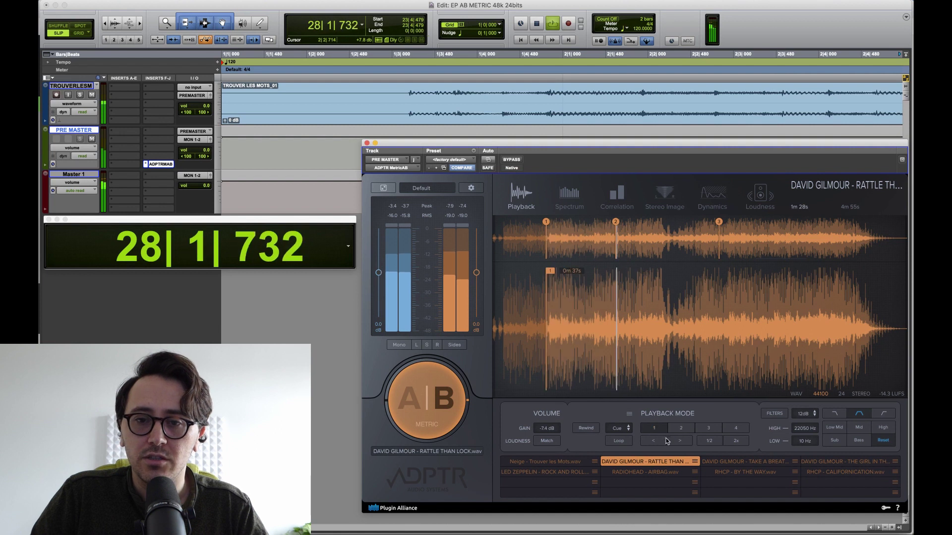
# - Switch monitoring to the mix, activate cue 2, return to the reference to hear it from that cue, and stop playback
pyautogui.click(419, 400)
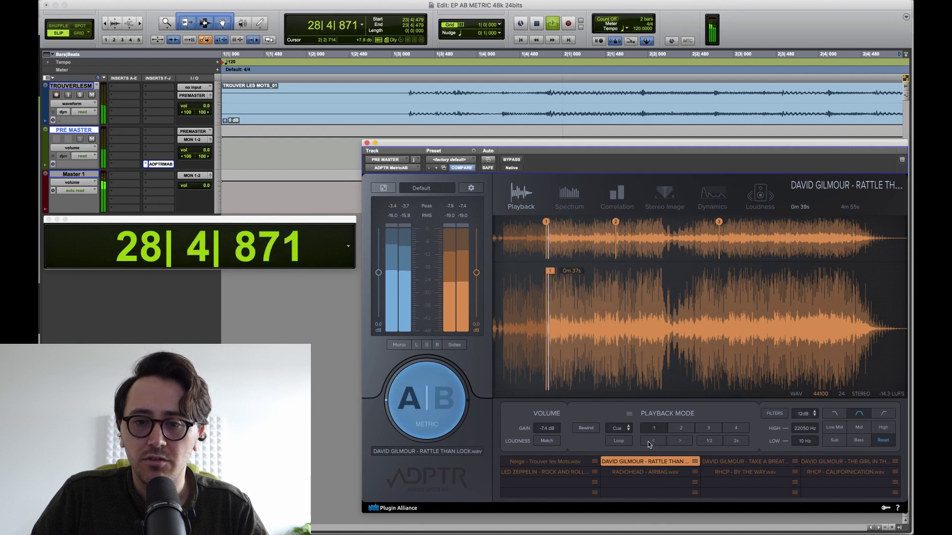
pyautogui.click(683, 428)
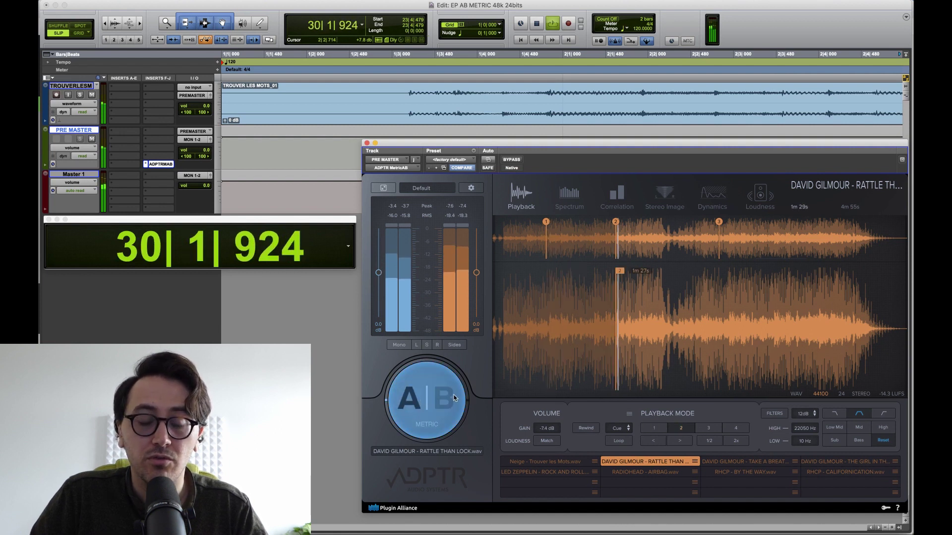
pyautogui.click(438, 410)
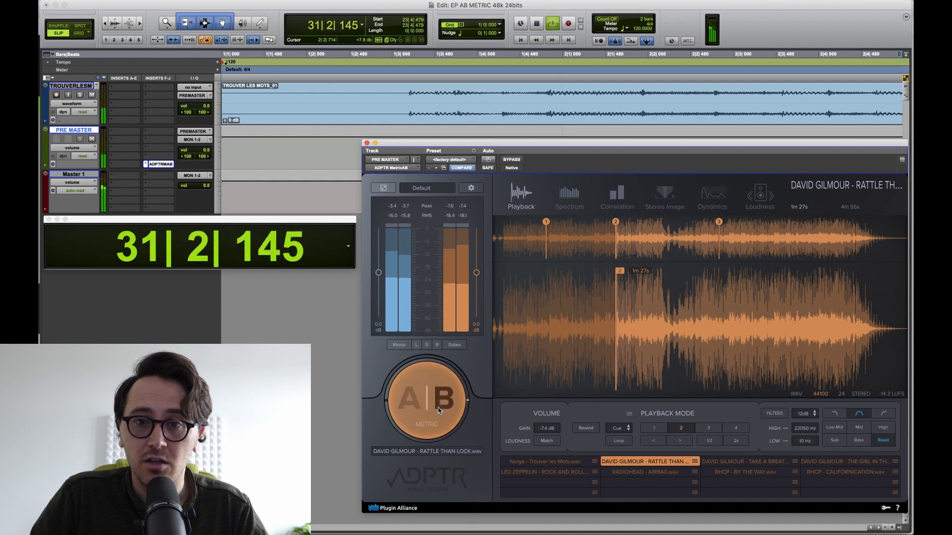
pyautogui.press('space')
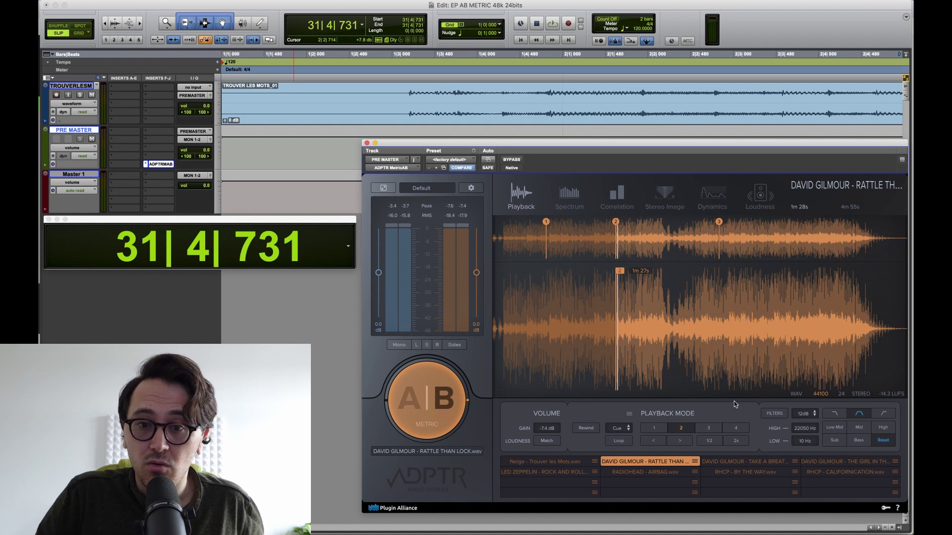
# - Set the playback mode of the Rattle That Lock reference to Sync
pyautogui.click(613, 429)
pyautogui.click(625, 420)
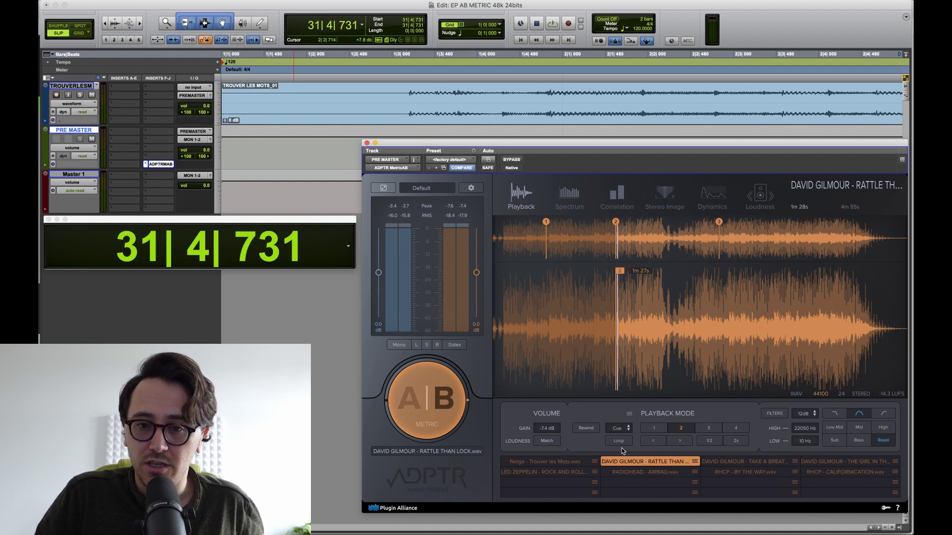
pyautogui.click(626, 429)
pyautogui.click(630, 458)
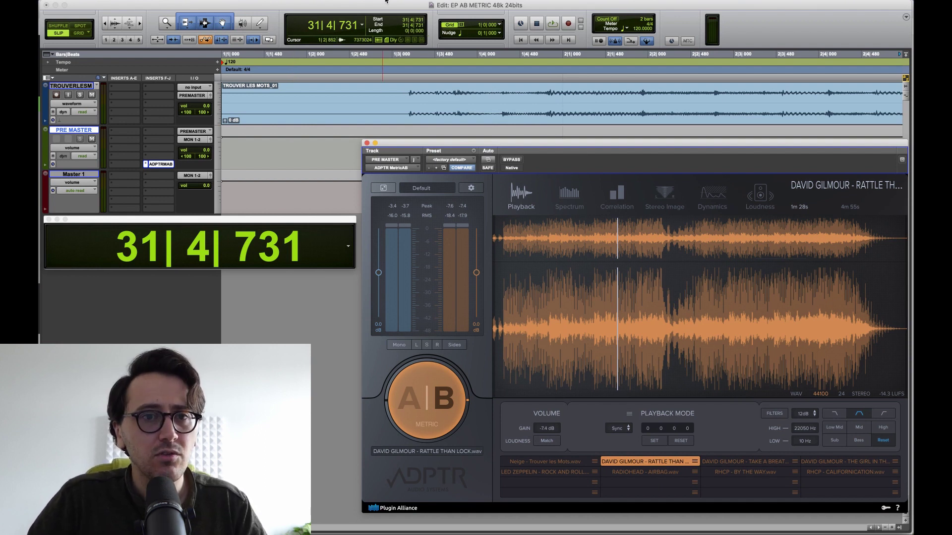
# - Highlight the session audio from 1|2|827 to 2|4|914 and select the Neige - Trouver les Mots reference
pyautogui.click(397, 90)
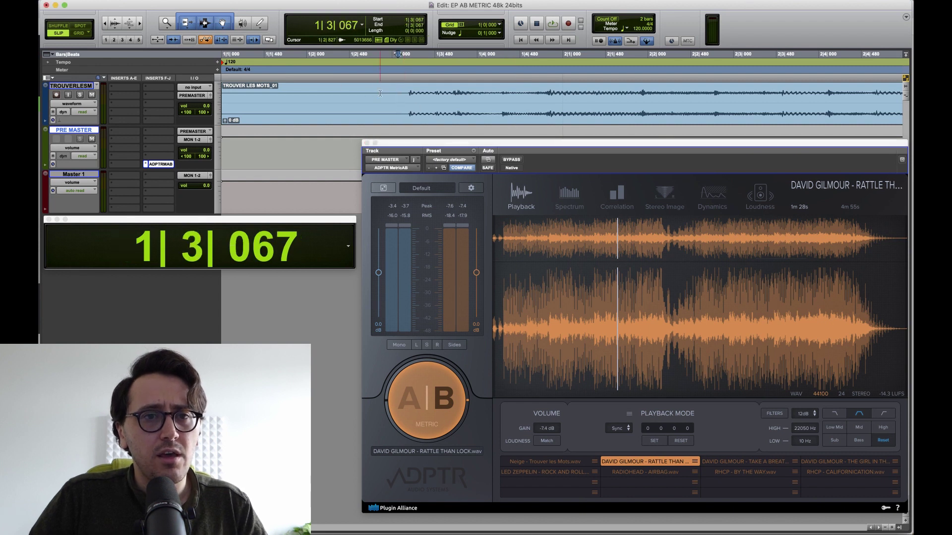
pyautogui.moveTo(380, 93); pyautogui.dragTo(901, 102)
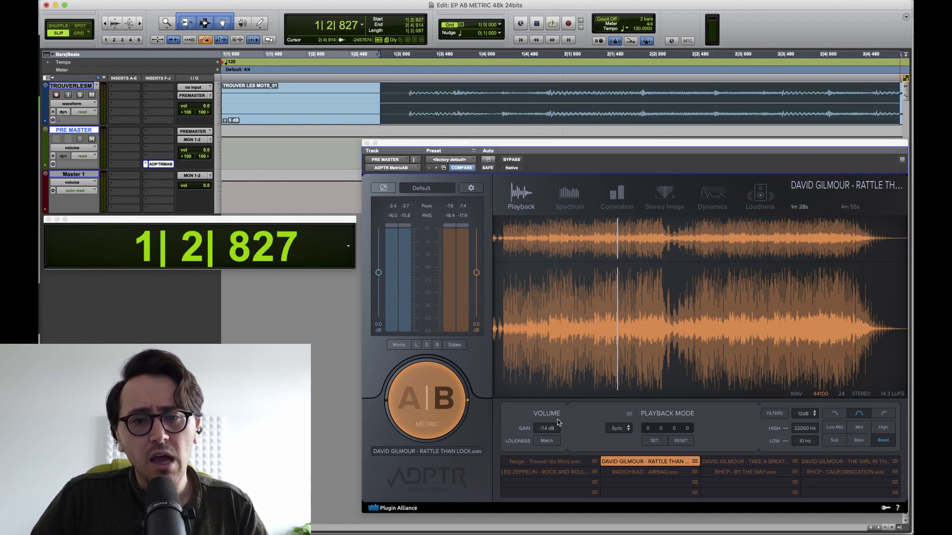
pyautogui.click(557, 461)
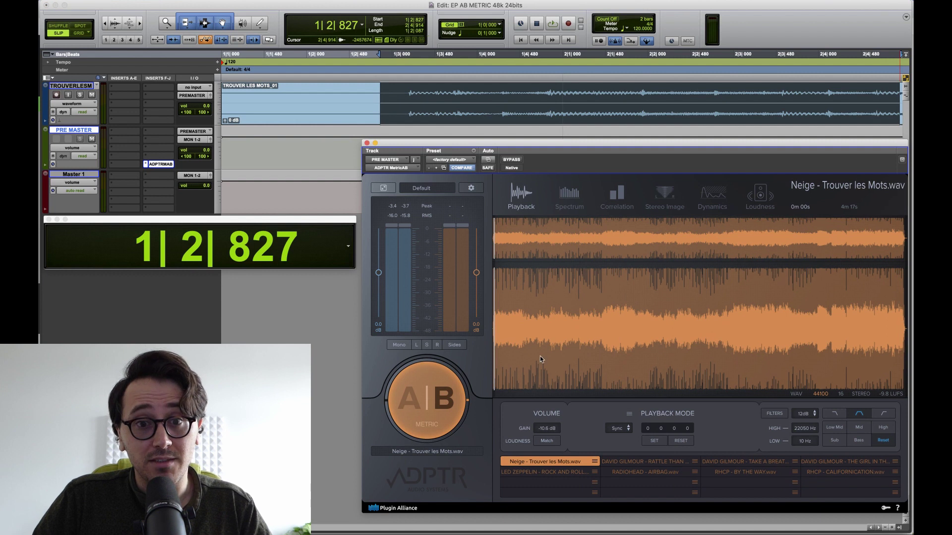
# - Play the session briefly from just before the song's first sound and place the edit cursor at 1|3|148
pyautogui.click(396, 103)
pyautogui.press('space')
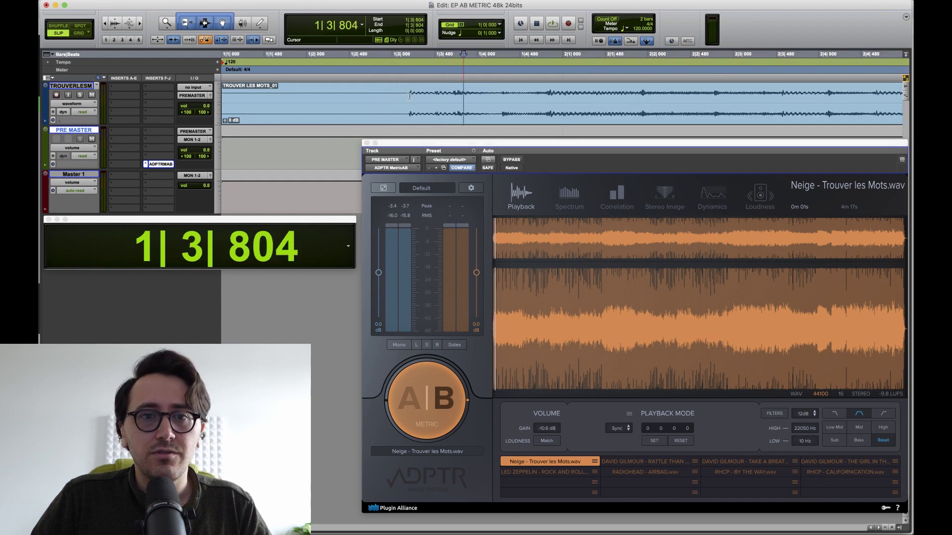
pyautogui.press('space')
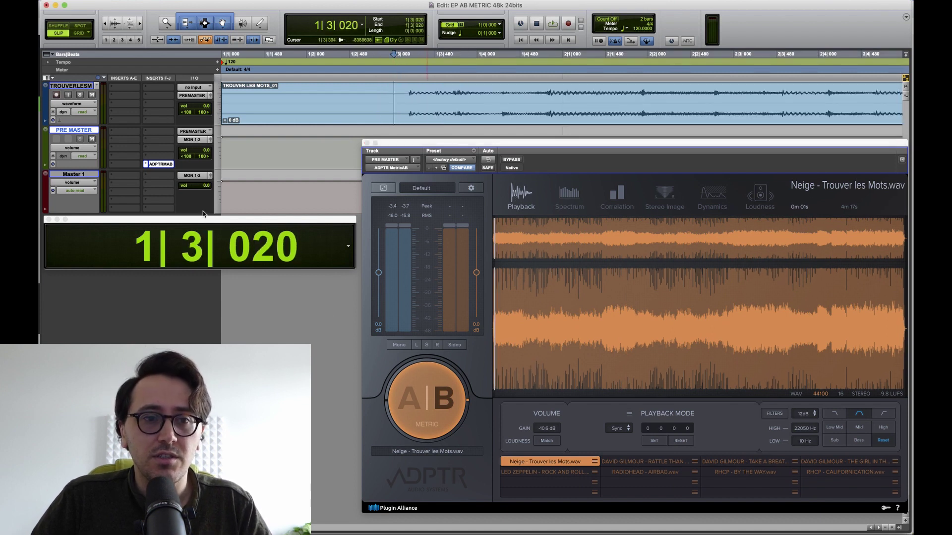
pyautogui.doubleClick(403, 98)
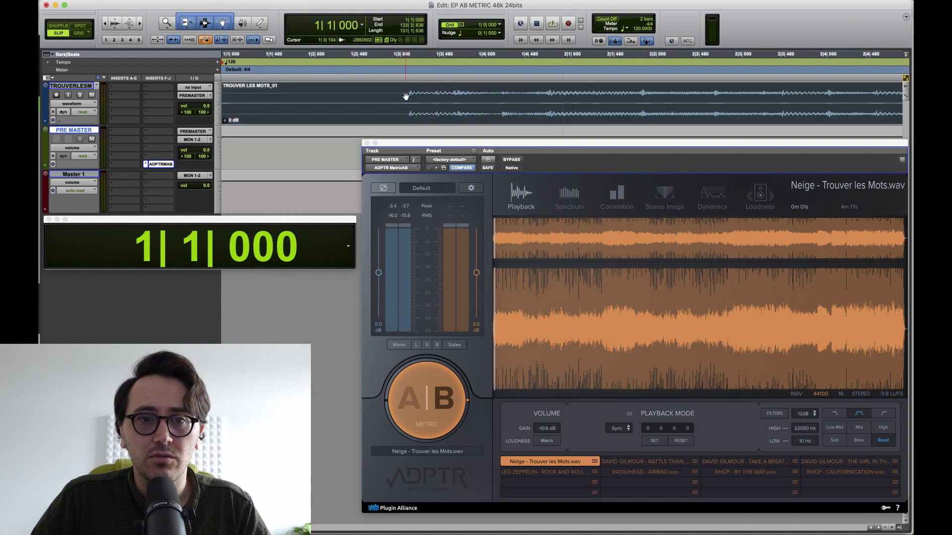
pyautogui.click(404, 98)
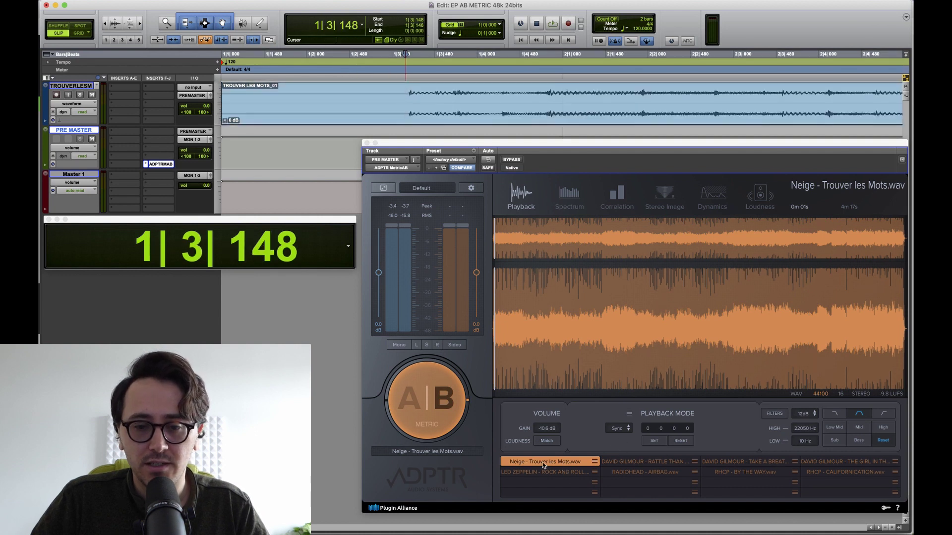
# - Set the Neige - Trouver les Mots reference to Latch mode and delete its cues 1 and 2
pyautogui.click(618, 429)
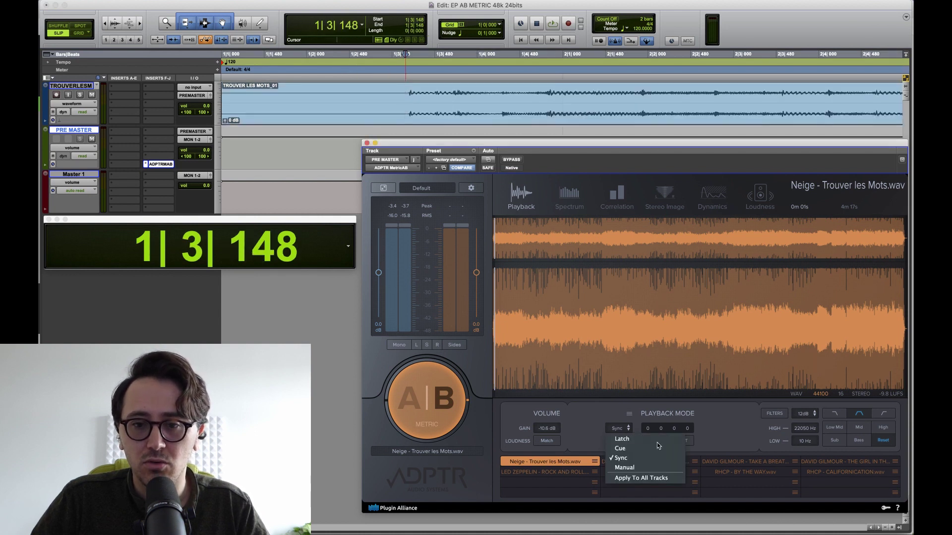
pyautogui.click(656, 440)
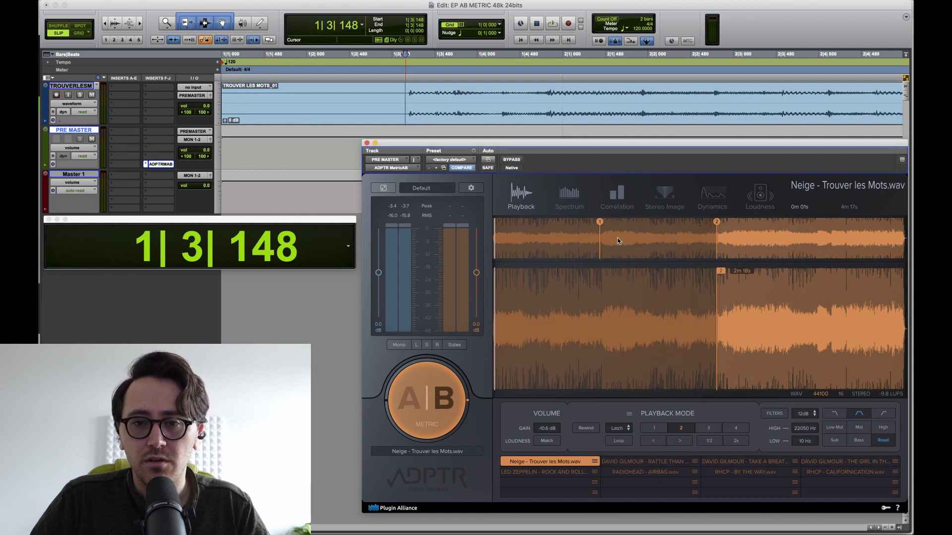
pyautogui.click(601, 257)
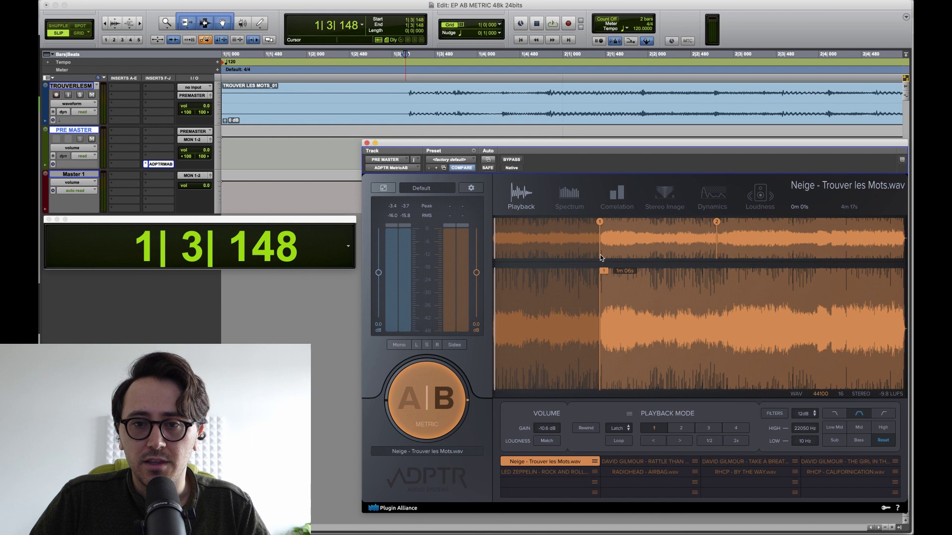
pyautogui.click(606, 290)
pyautogui.rightClick(644, 425)
pyautogui.click(644, 424)
pyautogui.rightClick(649, 429)
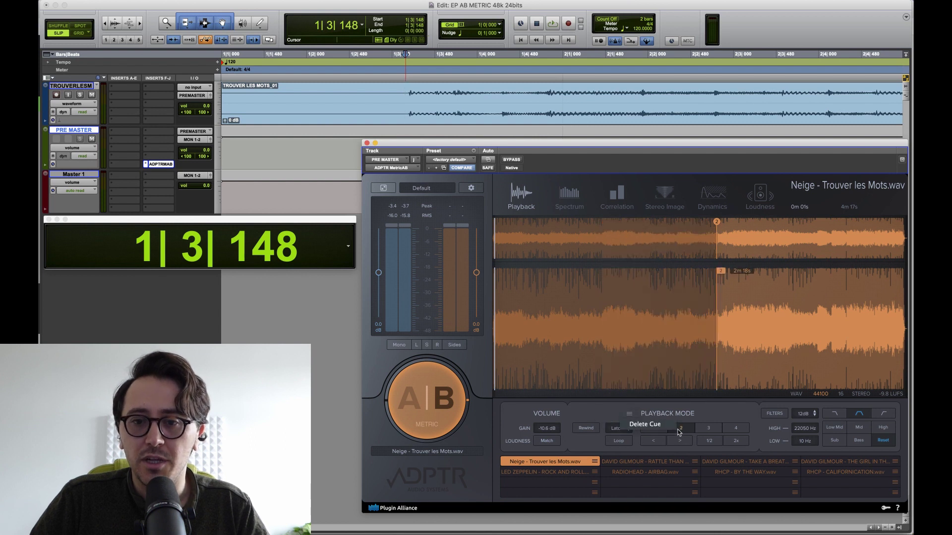
pyautogui.click(646, 425)
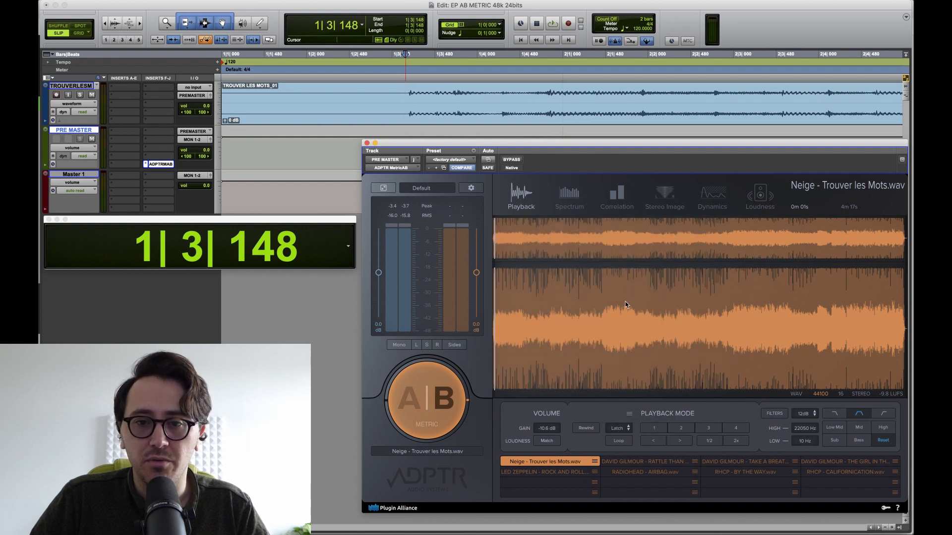
# - Move the Neige reference's playhead to the start of the louder section at about 1m 07s
pyautogui.click(556, 361)
pyautogui.click(600, 308)
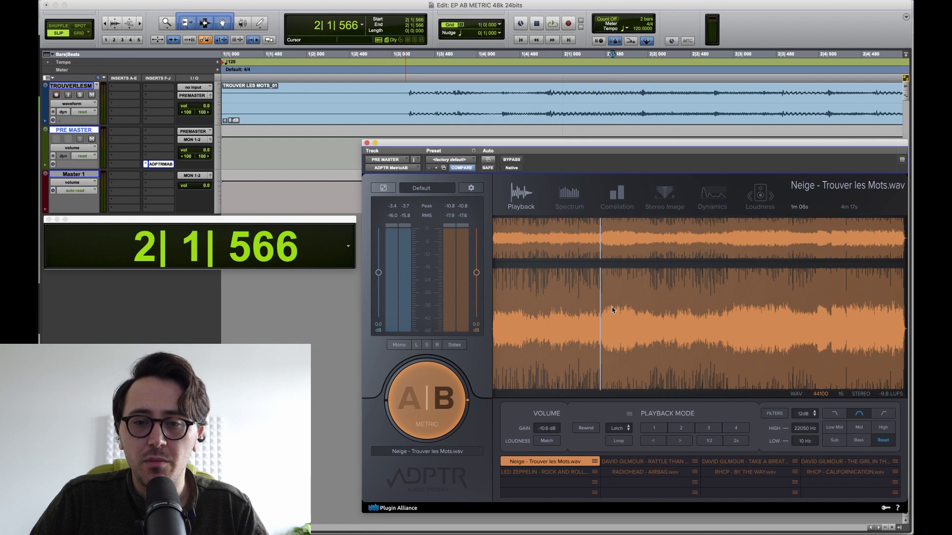
pyautogui.click(608, 304)
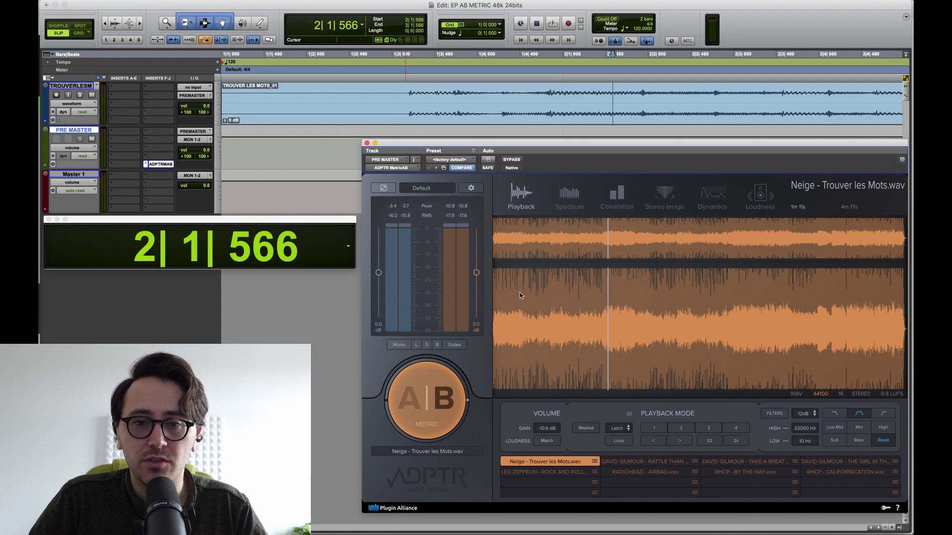
pyautogui.click(521, 296)
pyautogui.click(586, 297)
pyautogui.click(601, 286)
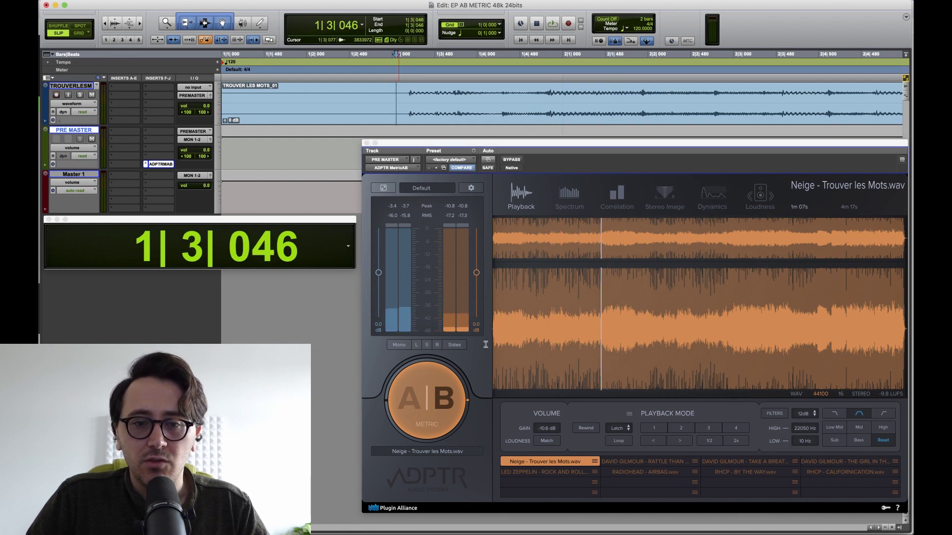
# - Switch to the session mix, play from 1|3|159 and compare it with the Neige reference in Latch mode
pyautogui.click(418, 403)
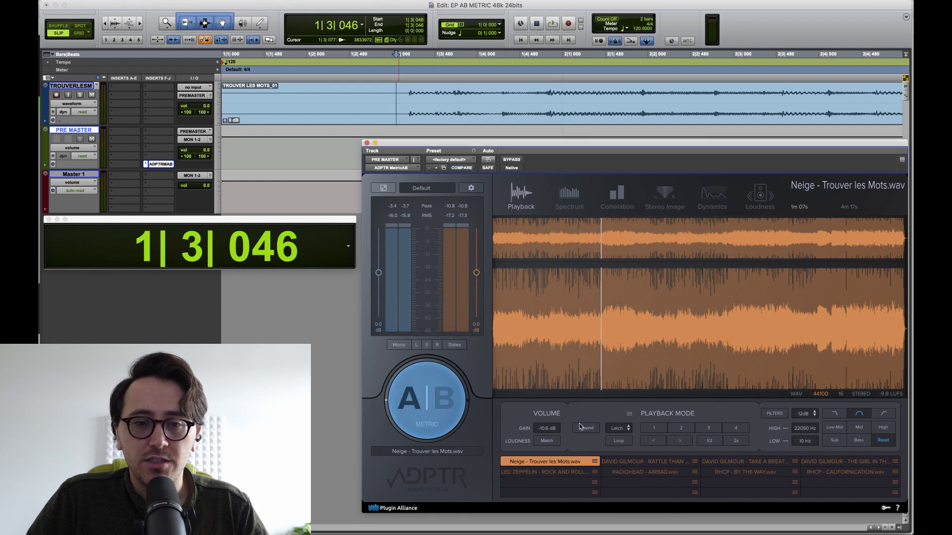
pyautogui.click(400, 92)
pyautogui.click(406, 93)
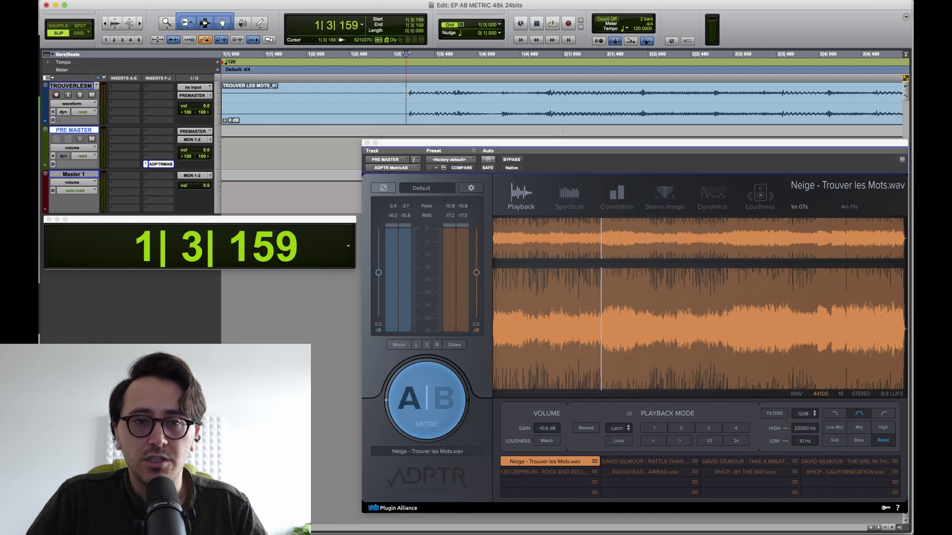
pyautogui.press('space')
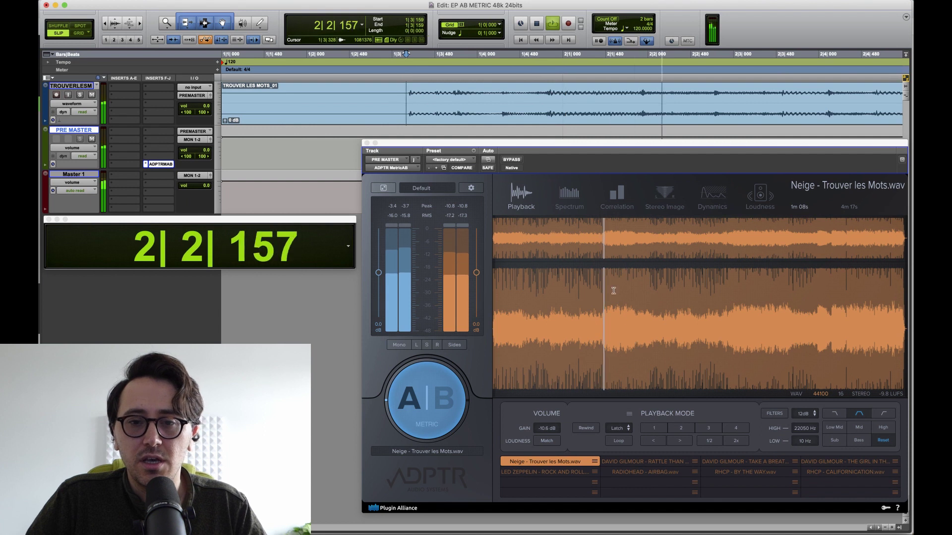
pyautogui.click(425, 398)
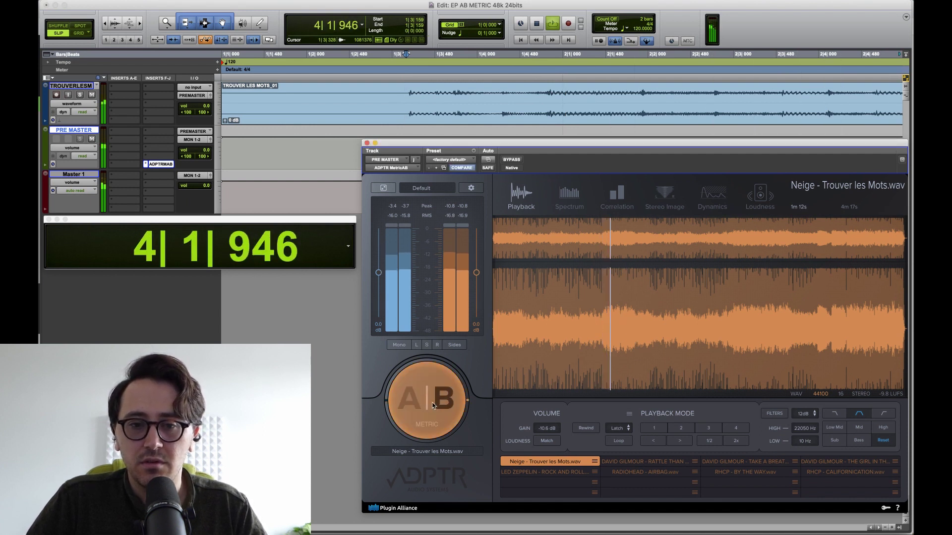
pyautogui.click(424, 397)
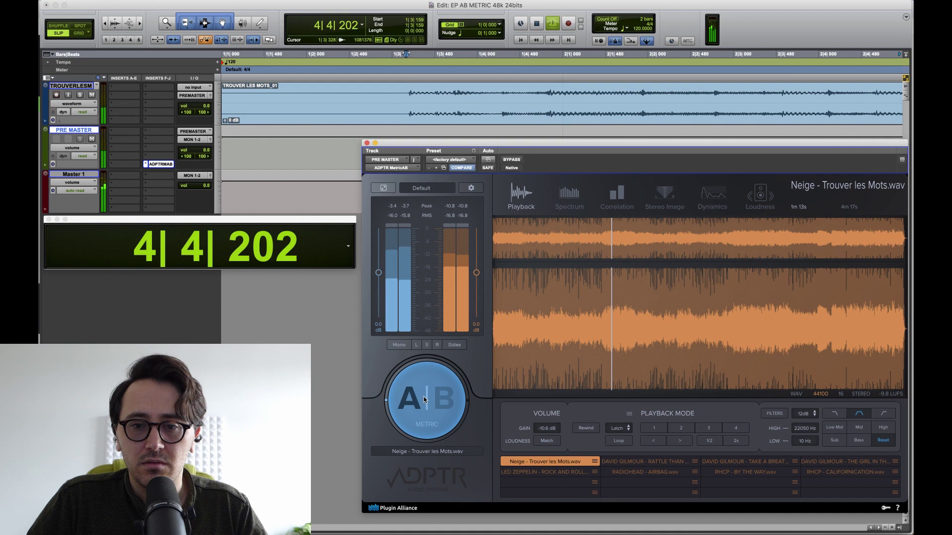
# - Set the Neige reference to Sync mode, alternate between it and the session mix during playback, and stop
pyautogui.click(613, 427)
pyautogui.click(626, 456)
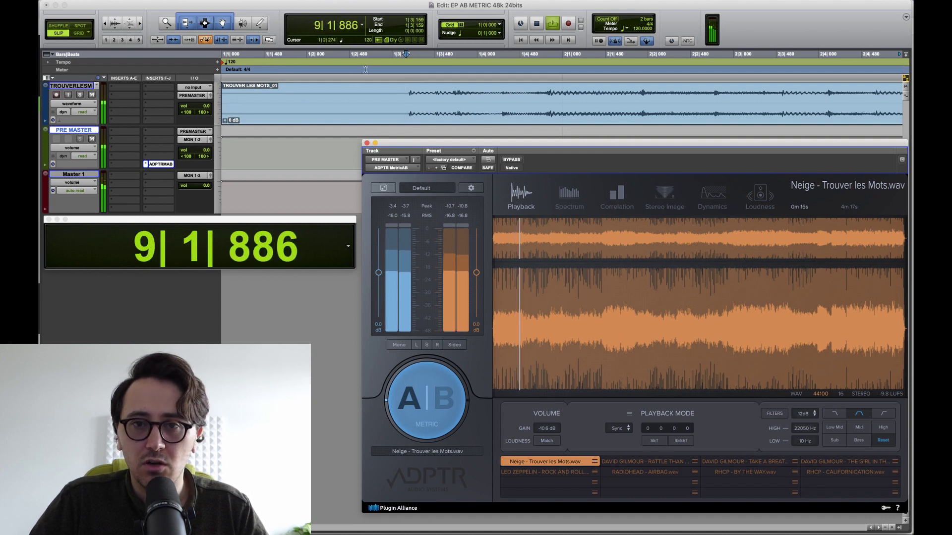
pyautogui.click(435, 400)
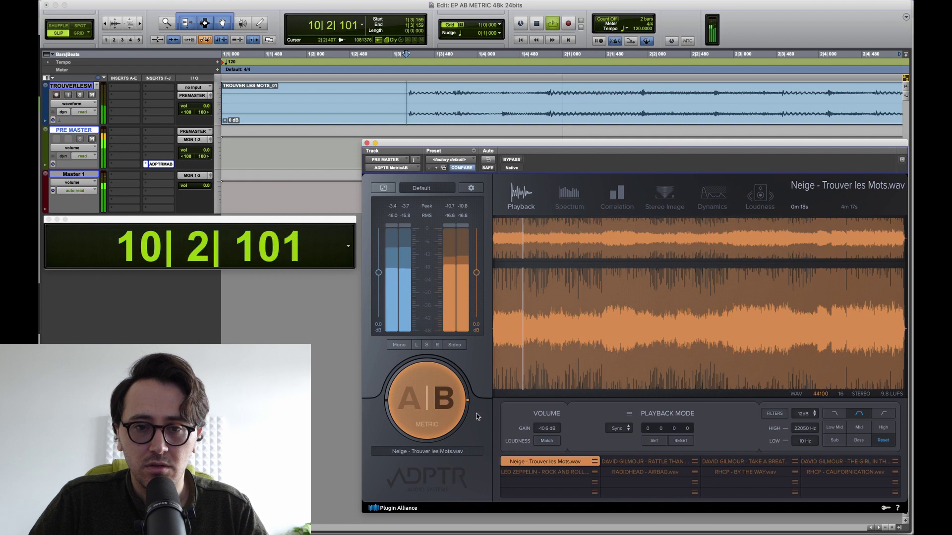
pyautogui.click(430, 402)
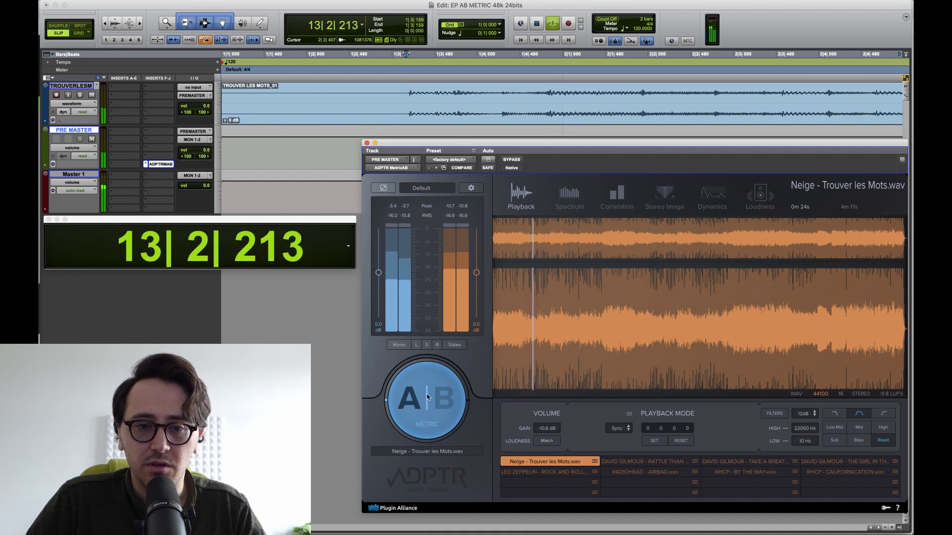
pyautogui.click(428, 398)
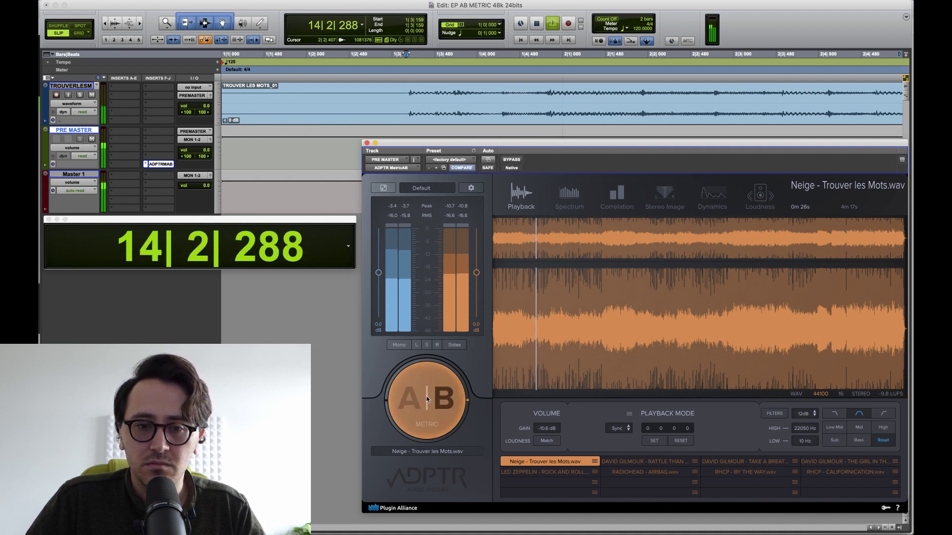
pyautogui.click(430, 398)
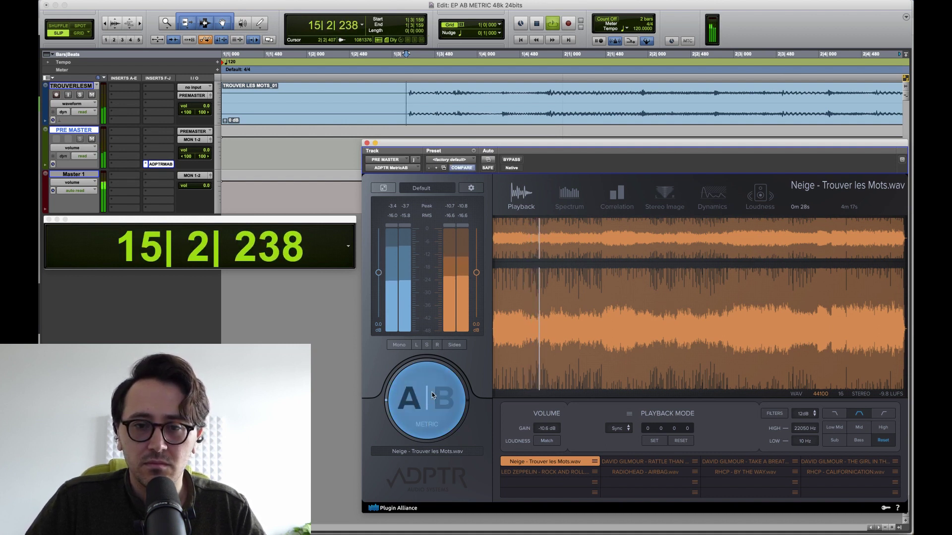
pyautogui.click(497, 343)
pyautogui.press('space')
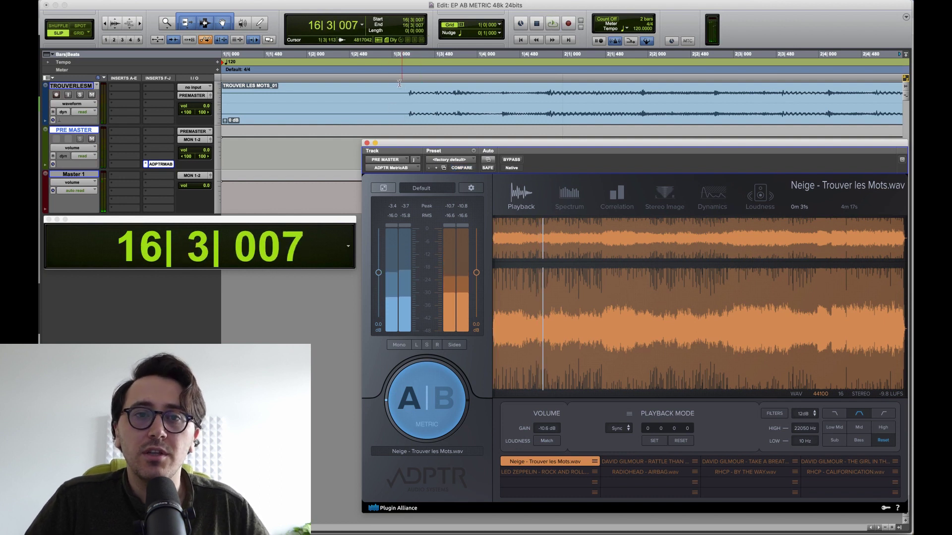
# - Highlight the silent gap before the song's first sound, from 1|1|000 to 1|2|945
pyautogui.click(395, 97)
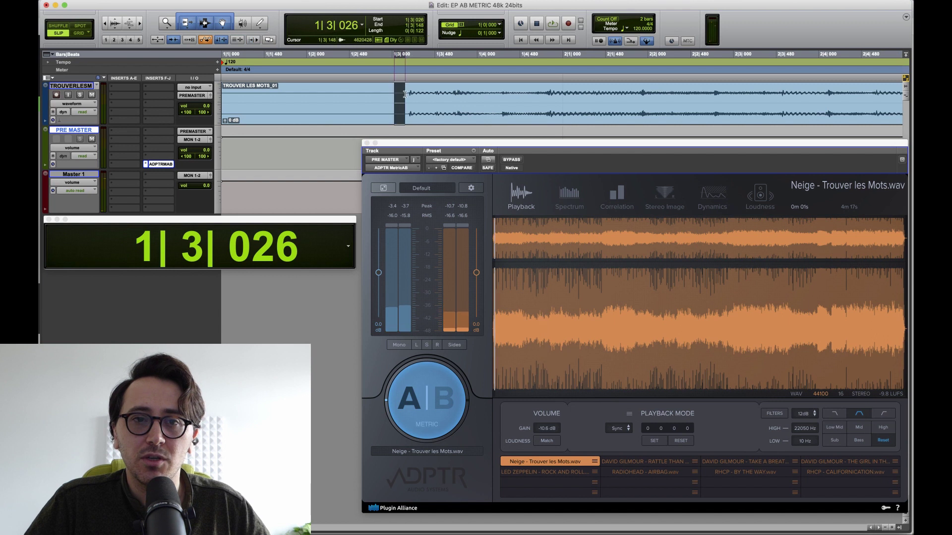
pyautogui.click(396, 98)
pyautogui.moveTo(395, 97); pyautogui.dragTo(229, 96)
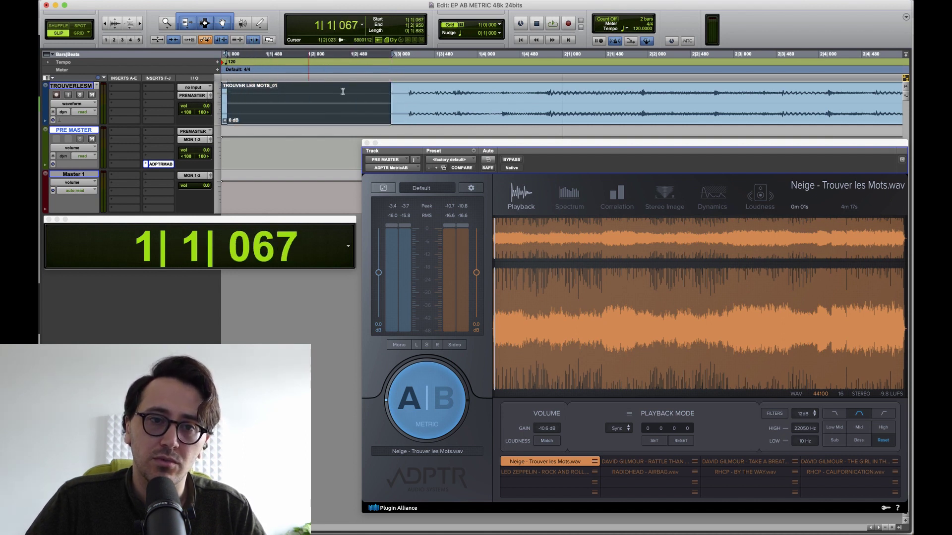
pyautogui.click(414, 99)
pyautogui.click(400, 101)
pyautogui.moveTo(388, 99); pyautogui.dragTo(191, 93)
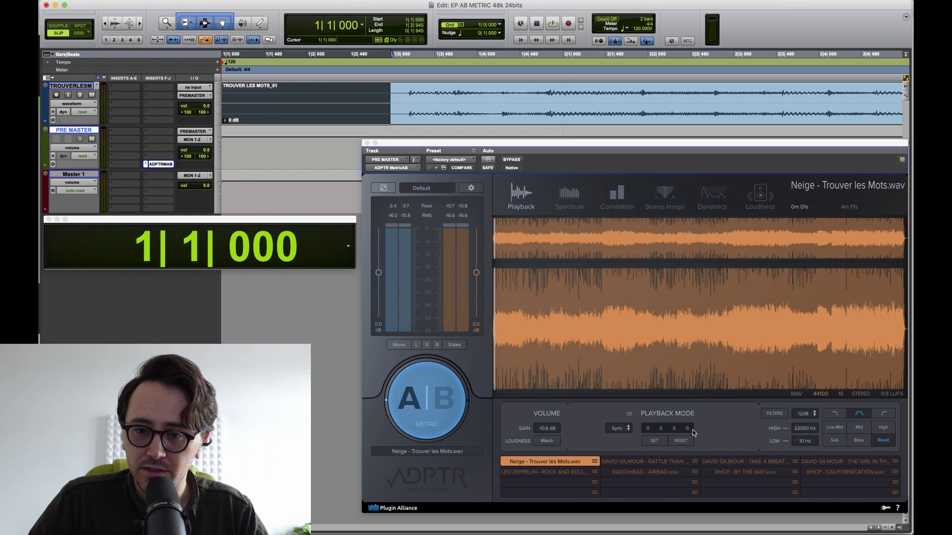
# - Try a Sync offset of 0 0 0 254 and play the session briefly from 1|2|233 and from its start
pyautogui.moveTo(689, 429); pyautogui.dragTo(697, 417)
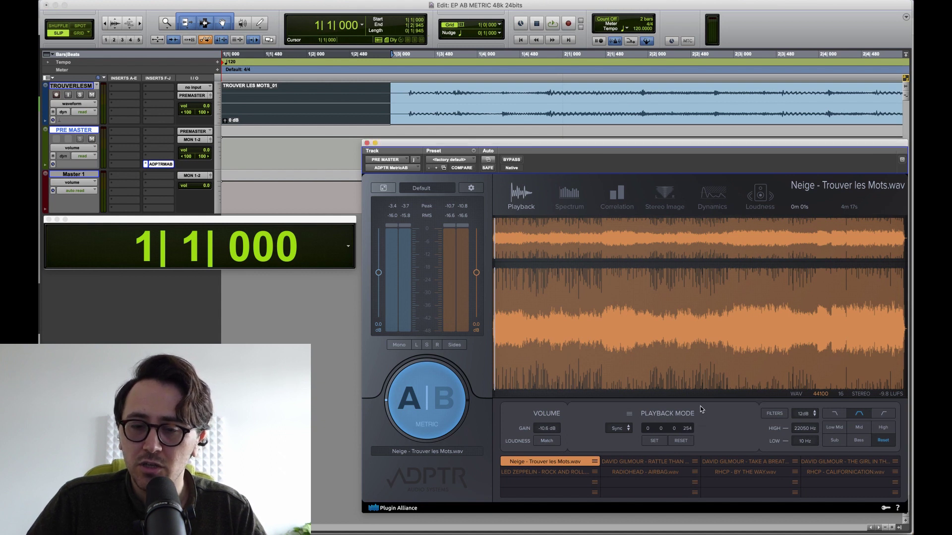
pyautogui.click(346, 104)
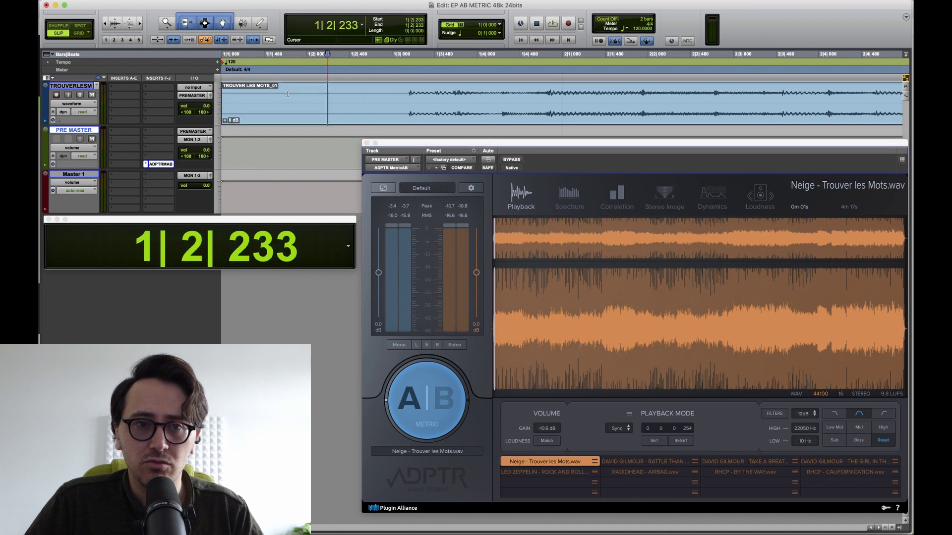
pyautogui.press('space')
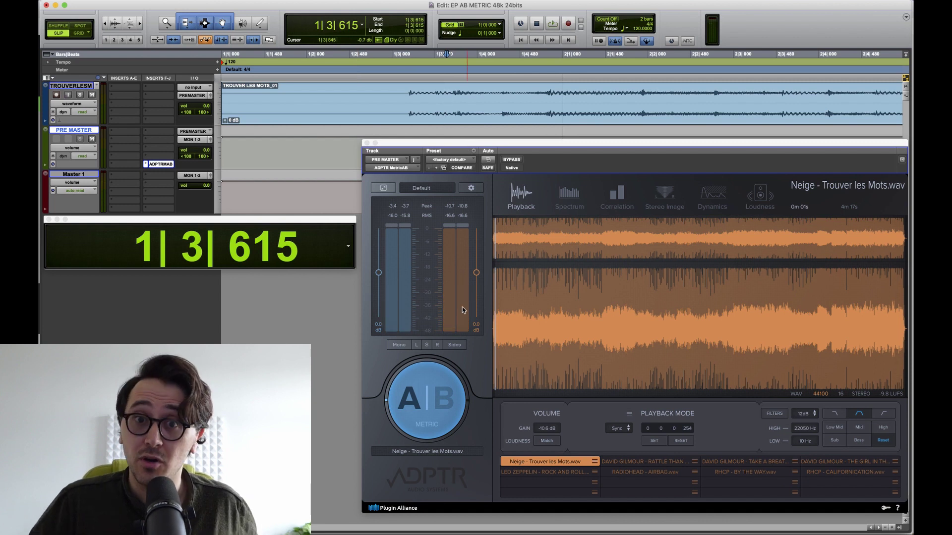
pyautogui.press('Return')
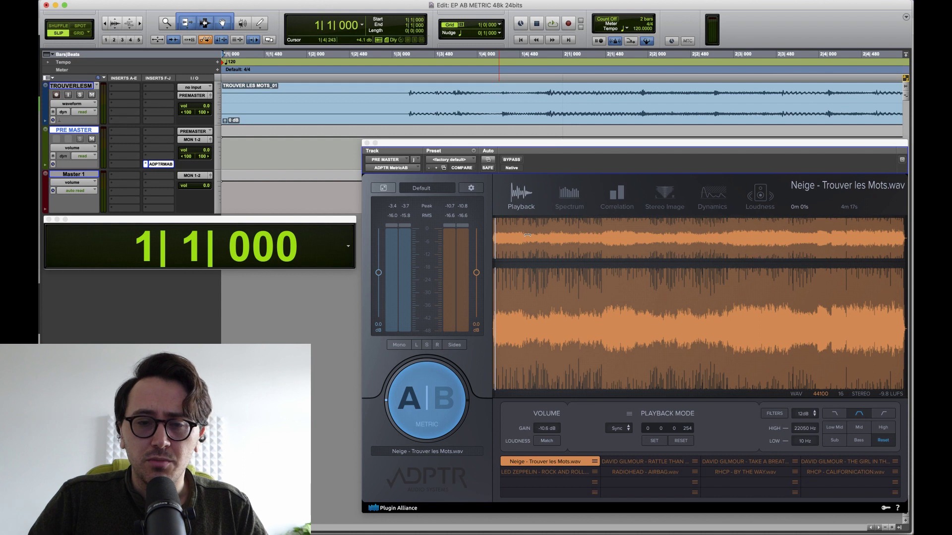
pyautogui.press('space')
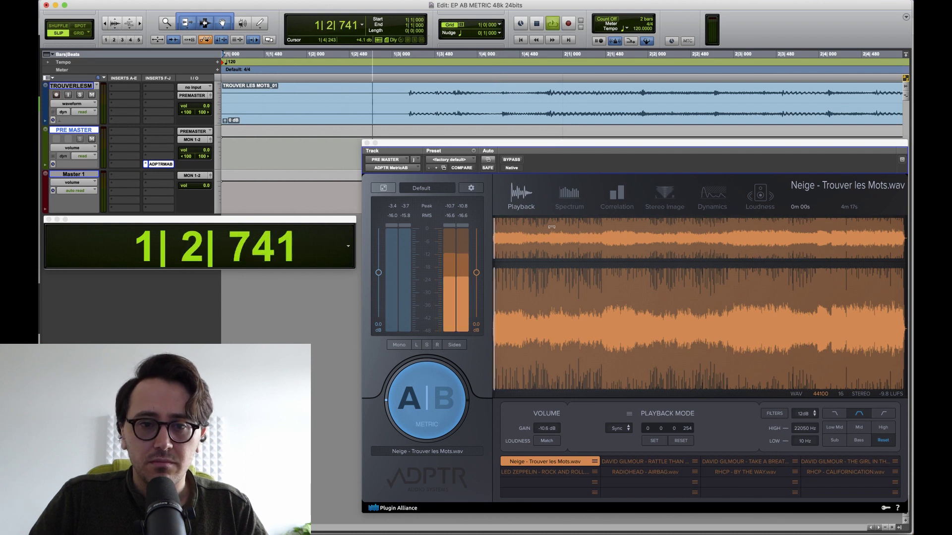
pyautogui.press('space')
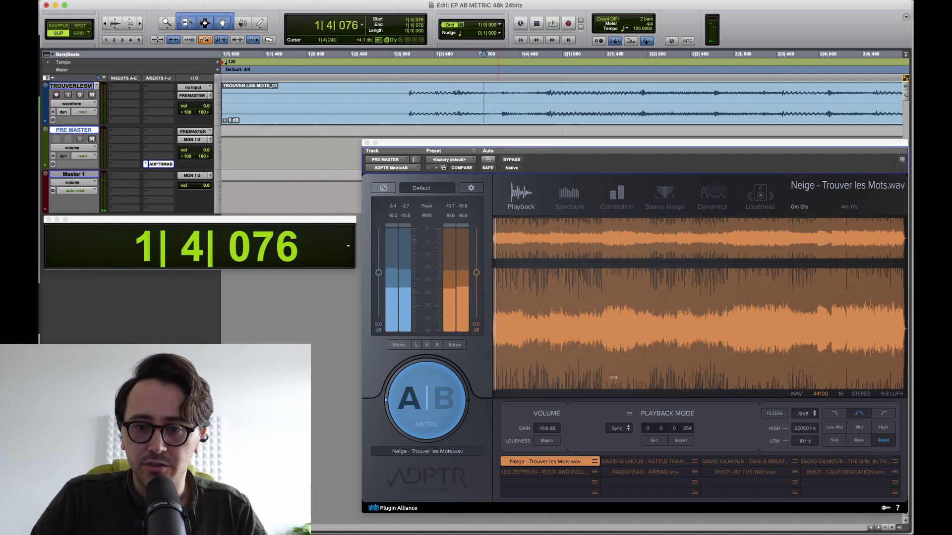
# - Try a Sync offset of 0 0 0 539 and play the session briefly from its start
pyautogui.press('Return')
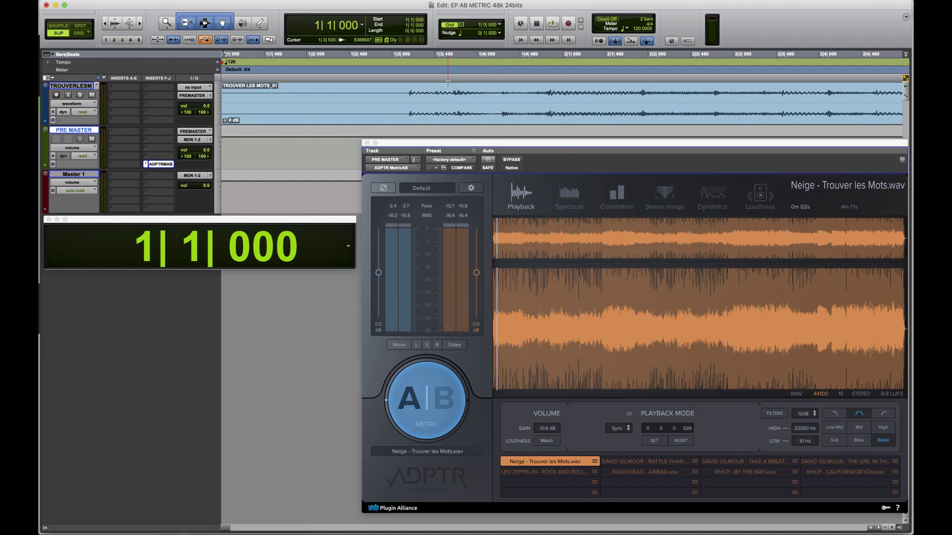
pyautogui.press('space')
pyautogui.press('space')
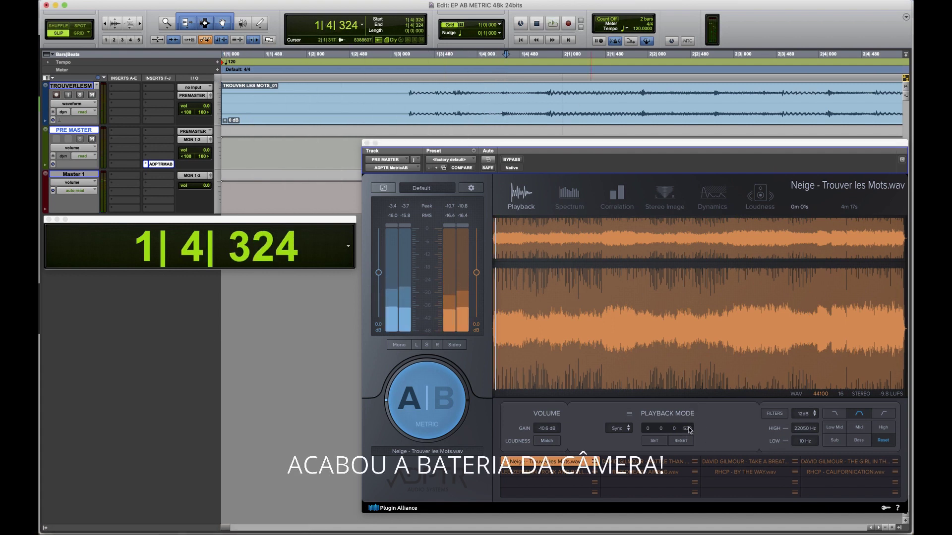
# - Set the Sync offset to 0 0 0 673 and play the session from its start
pyautogui.click(695, 419)
pyautogui.click(413, 80)
pyautogui.press('Return')
pyautogui.press('space')
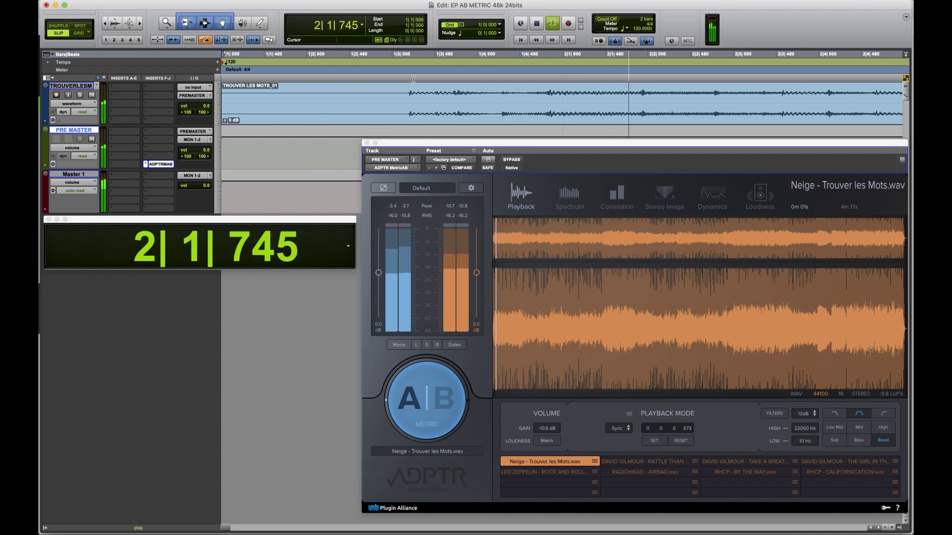
# - Compare the mix with the synced reference track by alternating between A and B, ending on B, and stop playback
pyautogui.click(435, 406)
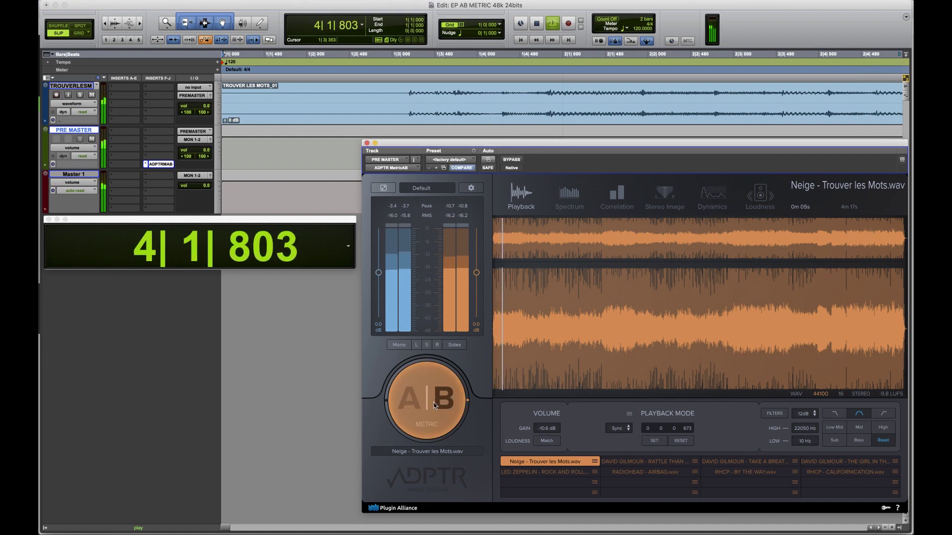
pyautogui.click(434, 406)
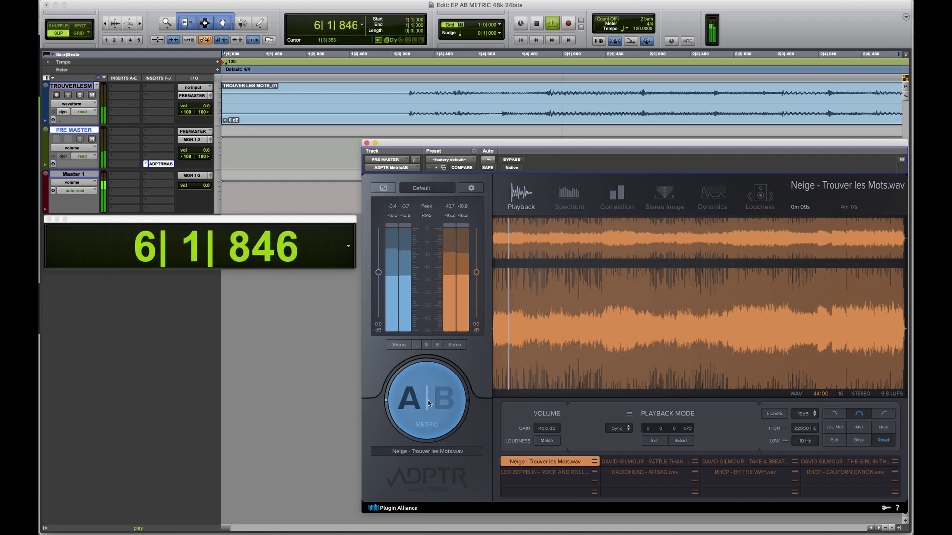
pyautogui.click(429, 403)
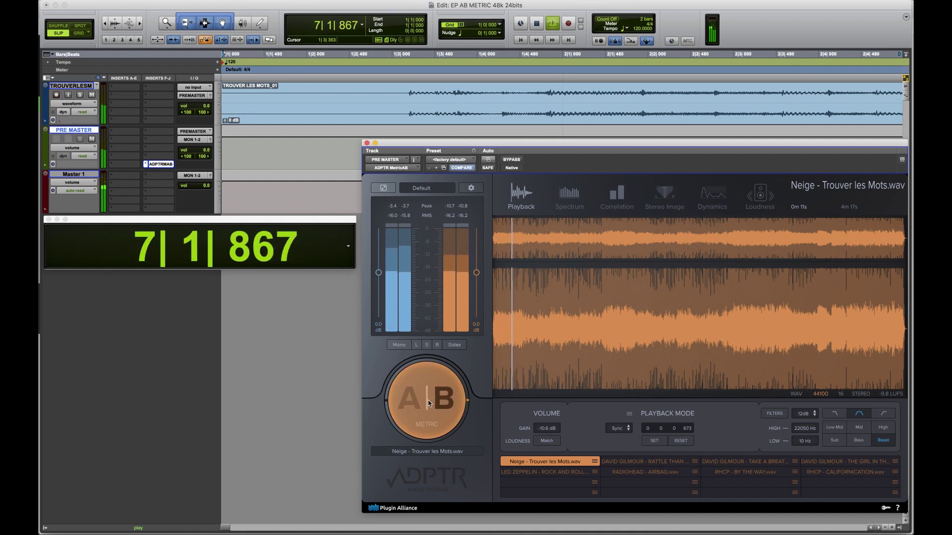
pyautogui.press('space')
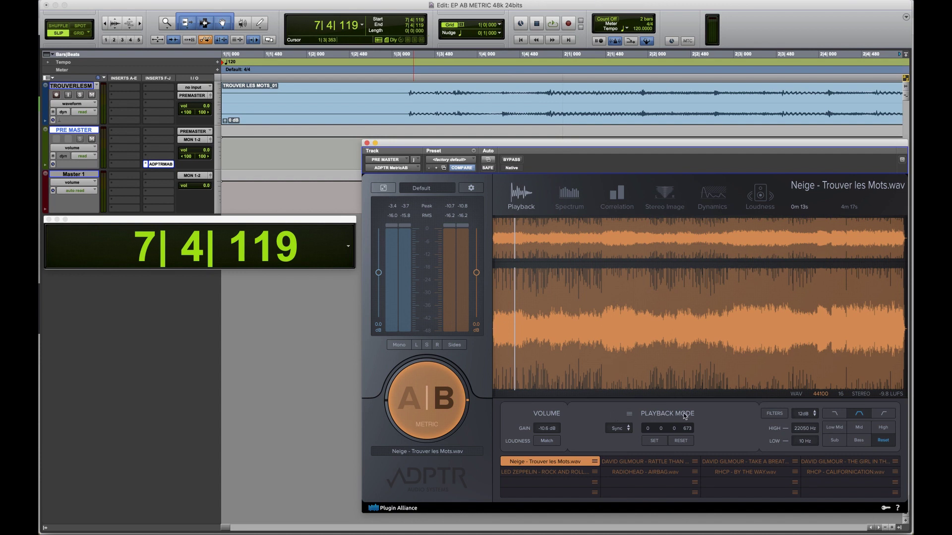
# - Set the reference track's playback mode to Manual and place three cue points at about 0m 12s, 0m 56s and 2m 11s
pyautogui.click(617, 430)
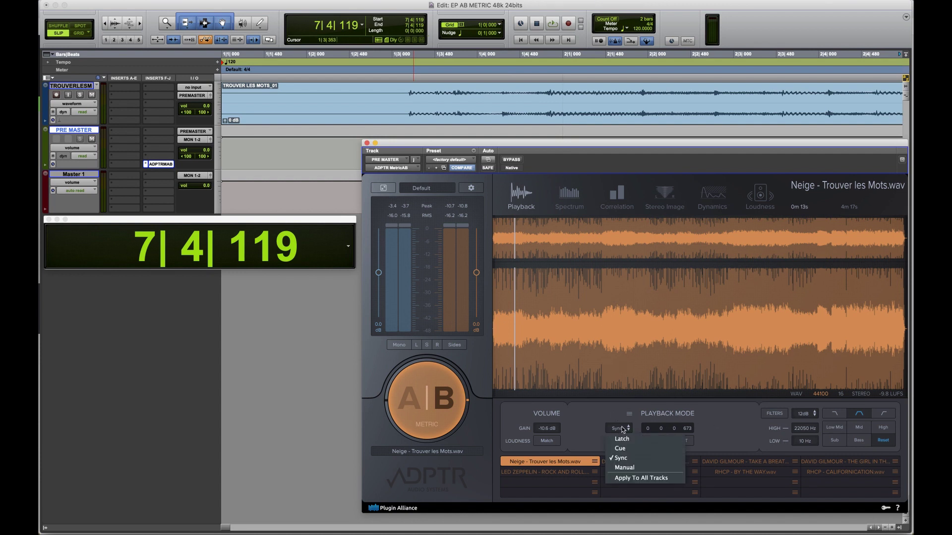
pyautogui.click(640, 468)
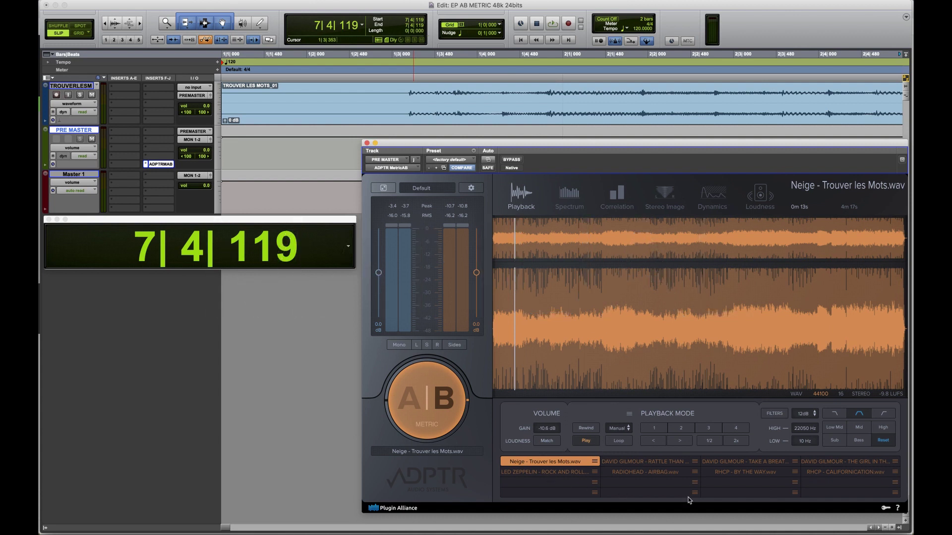
pyautogui.click(651, 429)
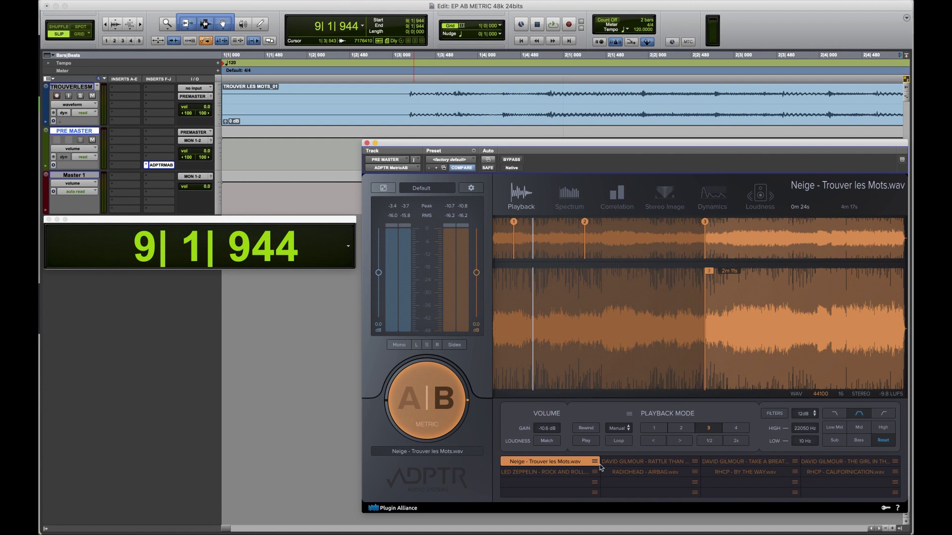
# - Play the session and start the reference track manually, comparing the two by alternating between A and B
pyautogui.press('a')
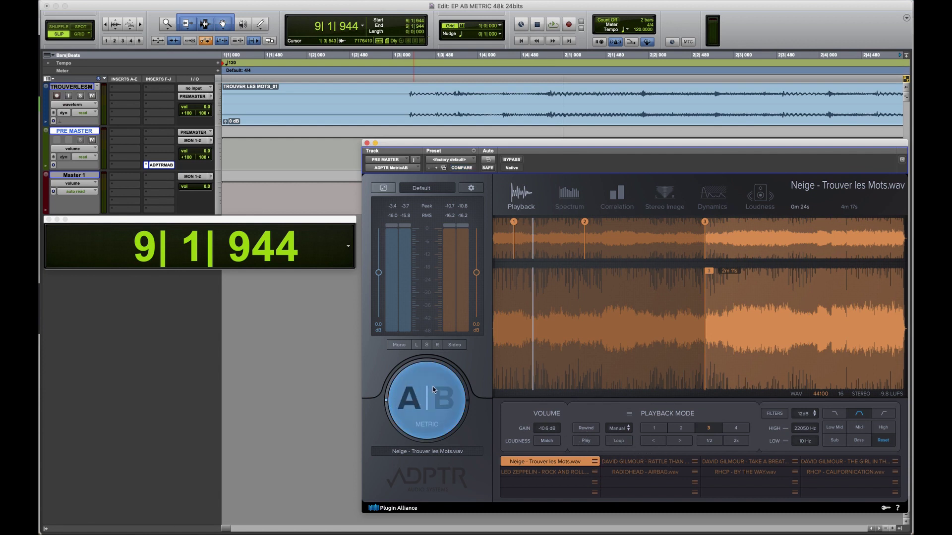
pyautogui.press('space')
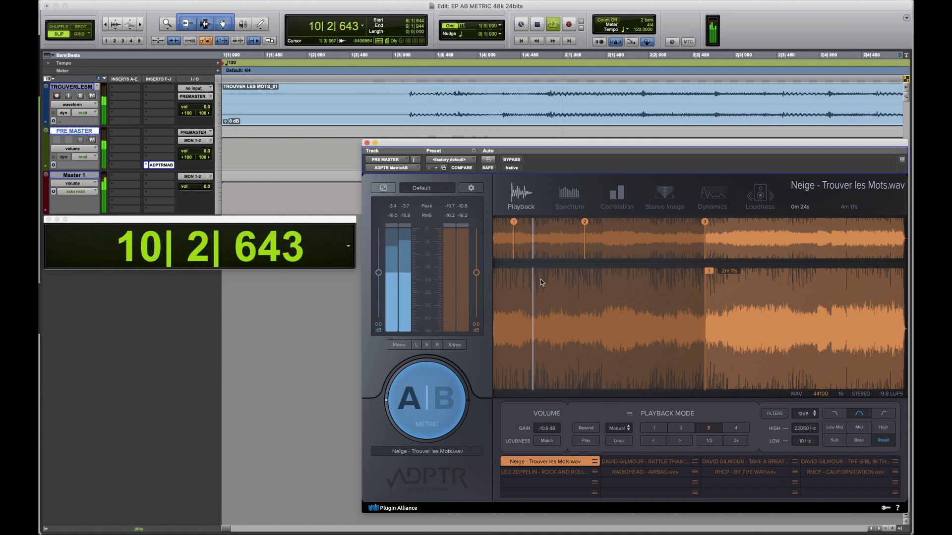
pyautogui.click(588, 443)
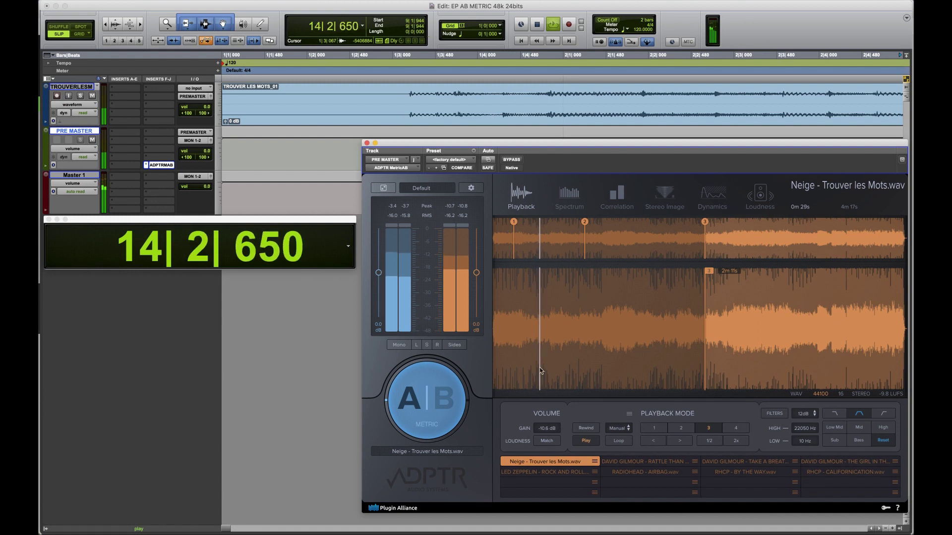
pyautogui.click(428, 393)
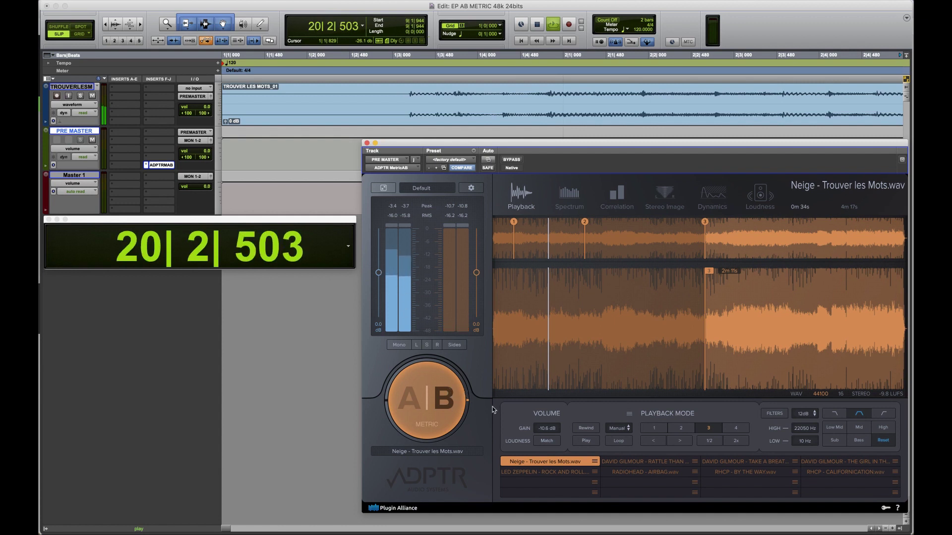
pyautogui.click(425, 402)
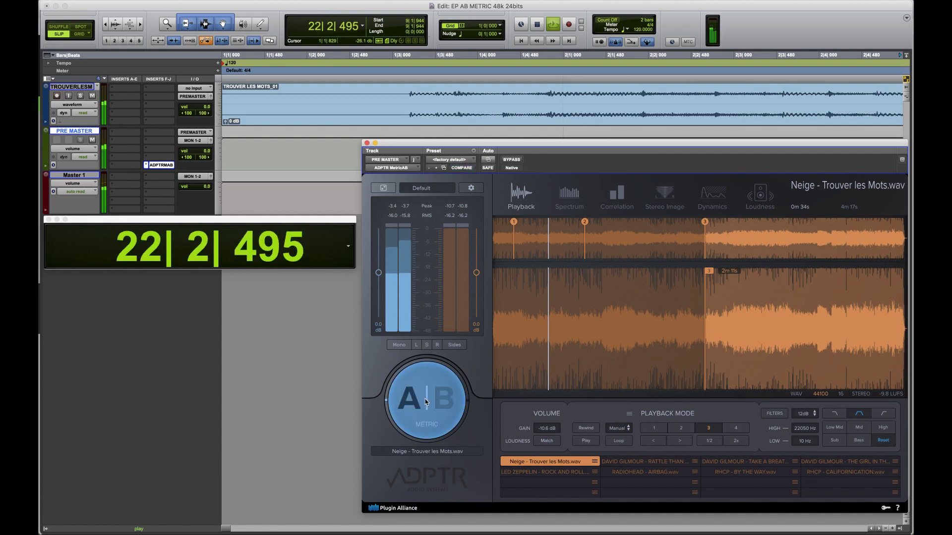
pyautogui.click(425, 402)
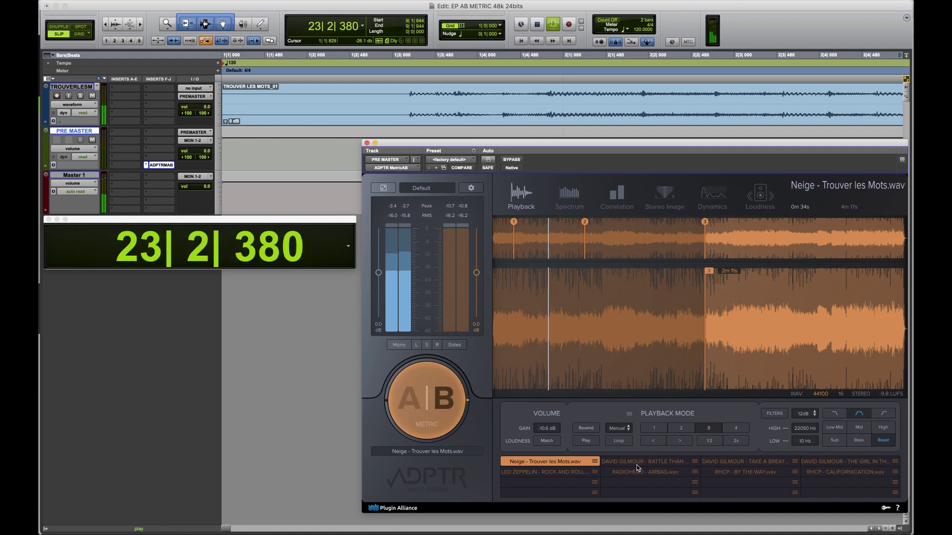
# - Resume the reference track's playback and audition it from cue points 2, 3 and 1 before rewinding it to the start
pyautogui.click(585, 441)
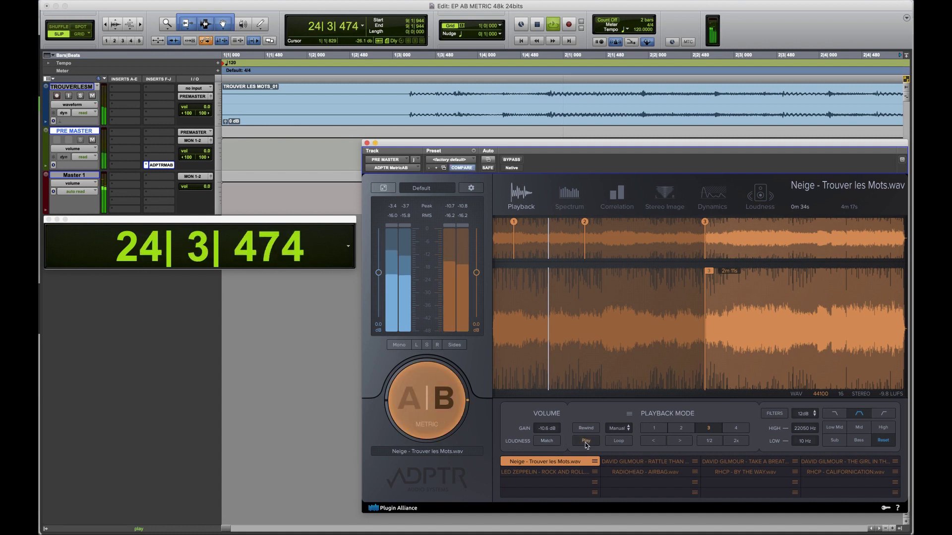
pyautogui.click(655, 431)
pyautogui.click(681, 429)
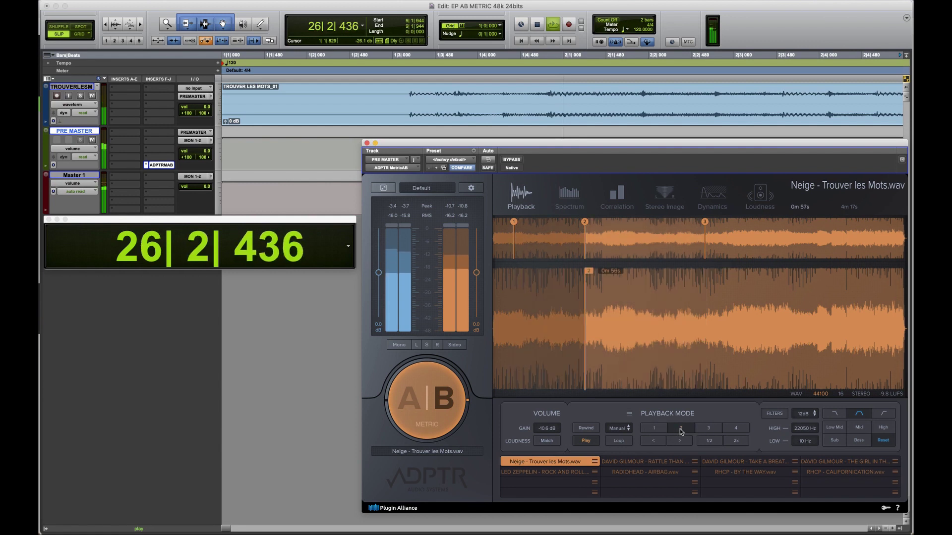
pyautogui.click(708, 431)
pyautogui.click(681, 429)
pyautogui.click(654, 429)
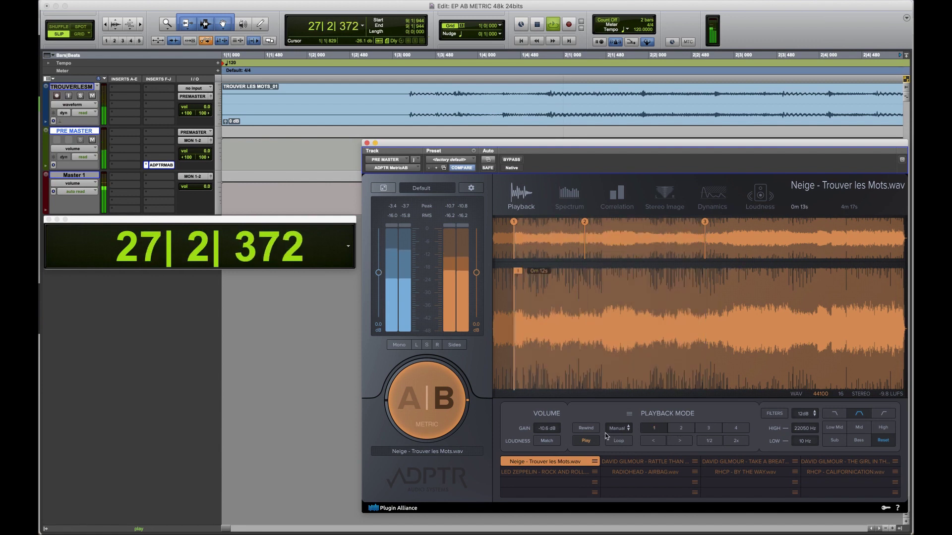
pyautogui.click(586, 429)
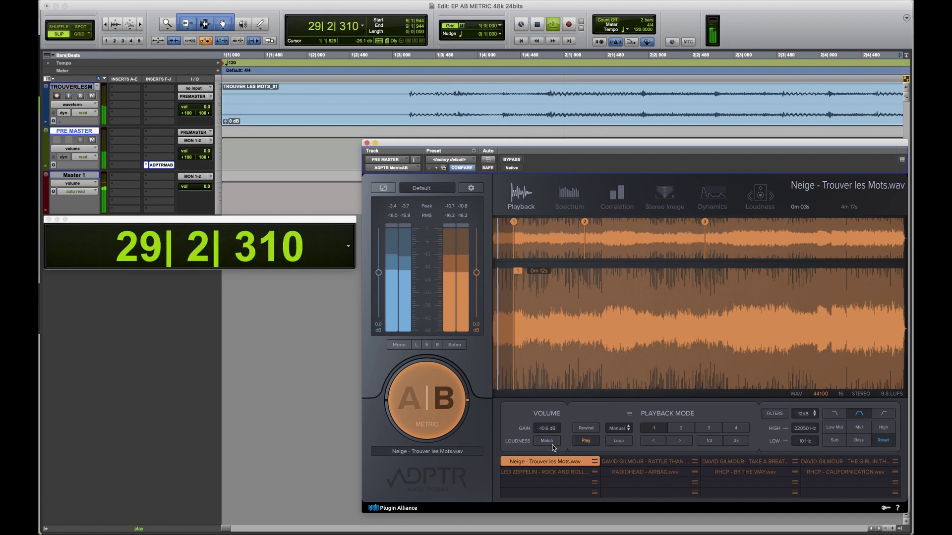
# - Stop the reference and session playback and review the available playback modes, keeping Manual for the reference track
pyautogui.click(618, 429)
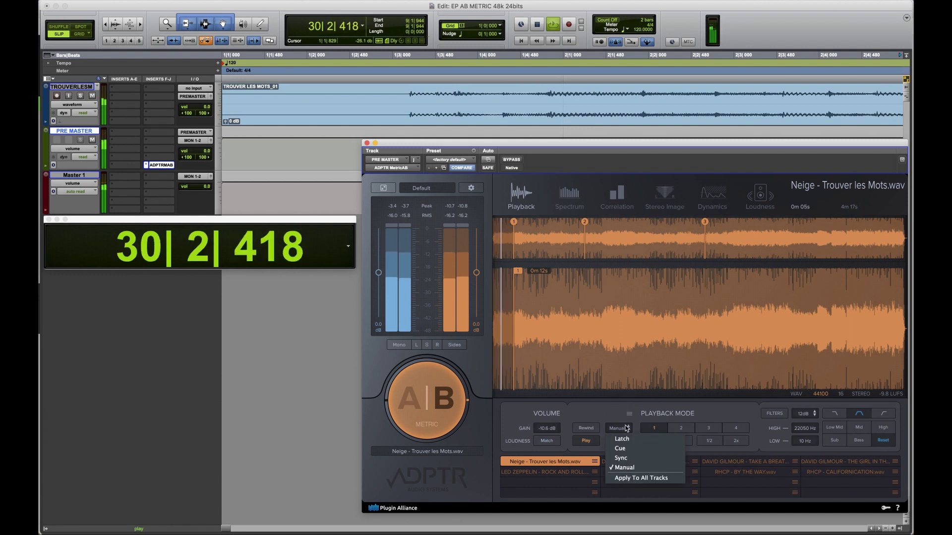
pyautogui.click(597, 420)
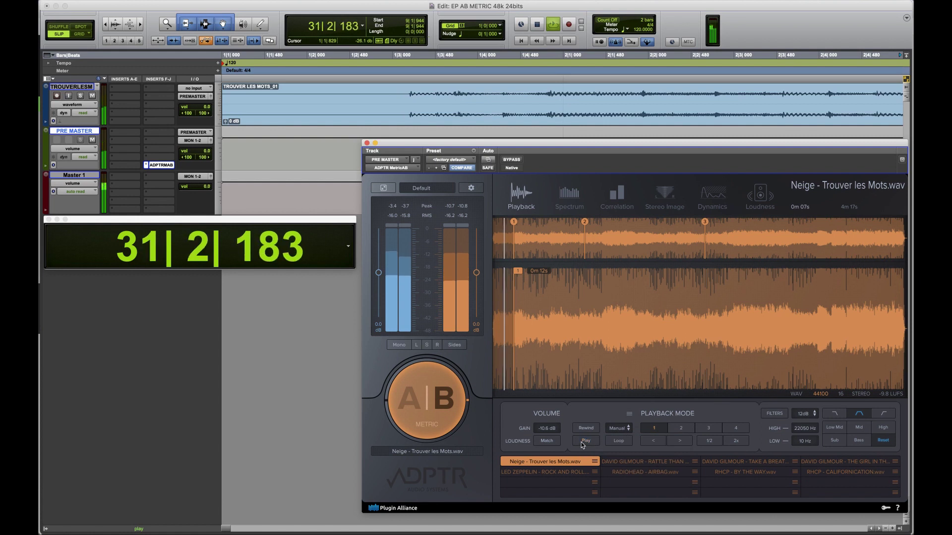
pyautogui.press('space')
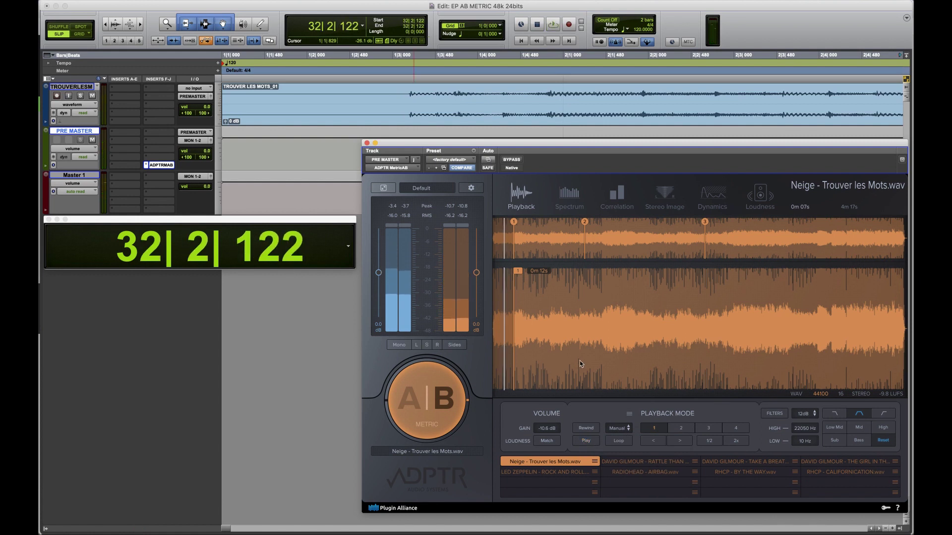
pyautogui.click(618, 428)
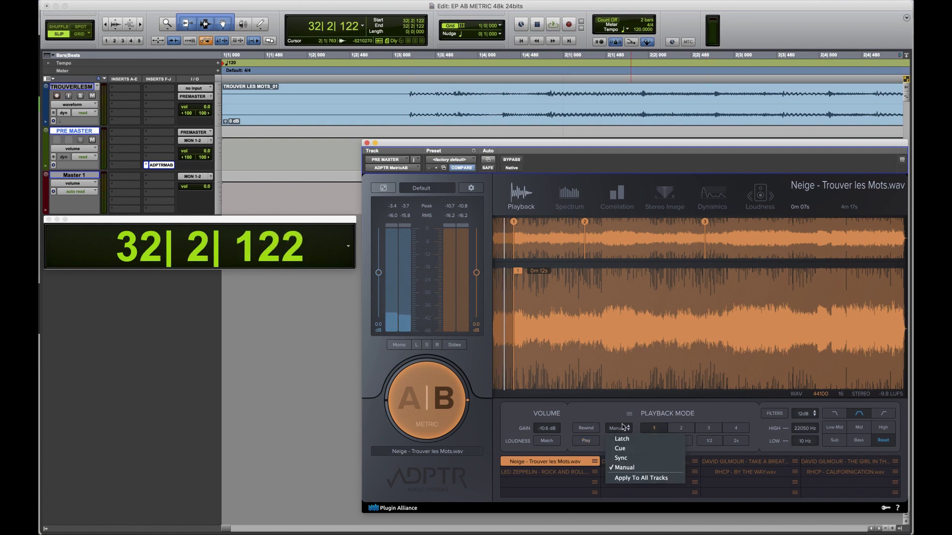
pyautogui.click(626, 467)
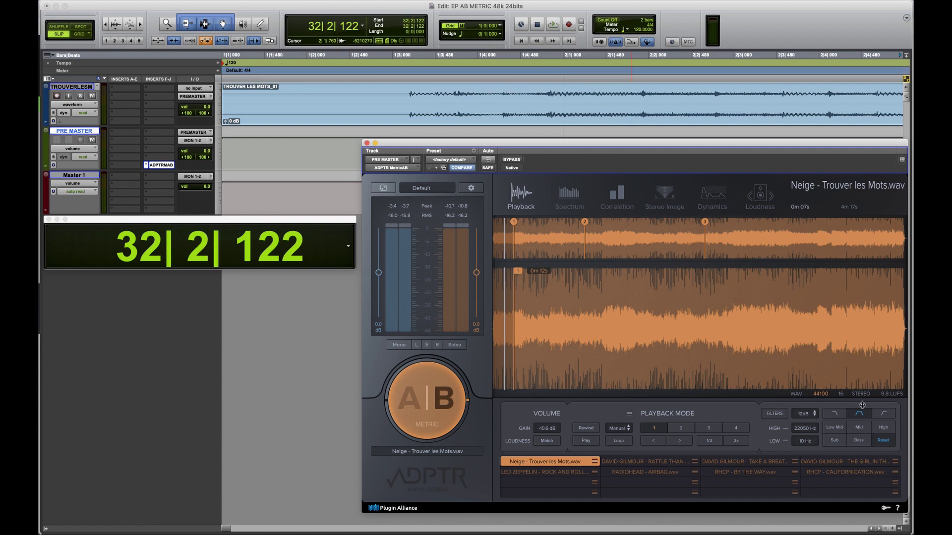
# - Look through the Spectrum, Correlation, Stereo Image, Dynamics and Loudness views and return to the Playback view
pyautogui.click(571, 195)
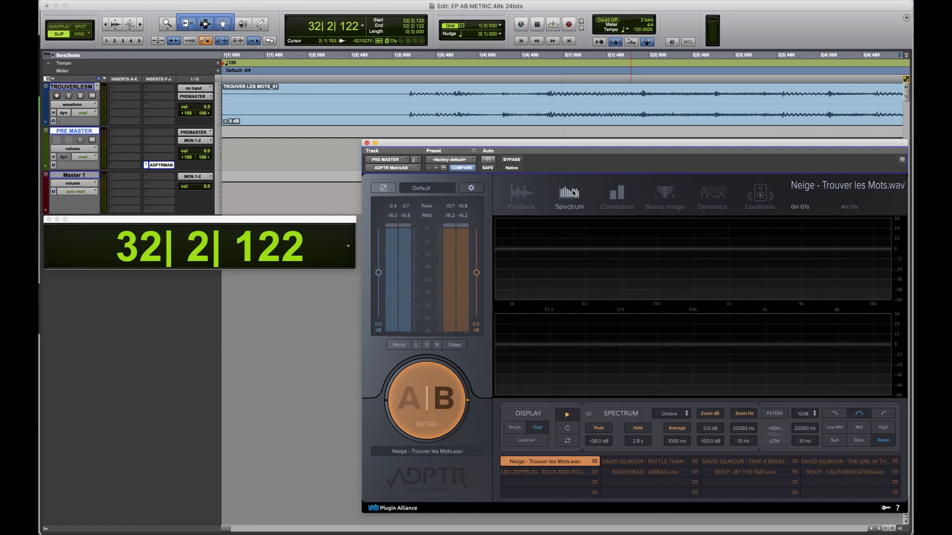
pyautogui.click(619, 193)
pyautogui.click(662, 194)
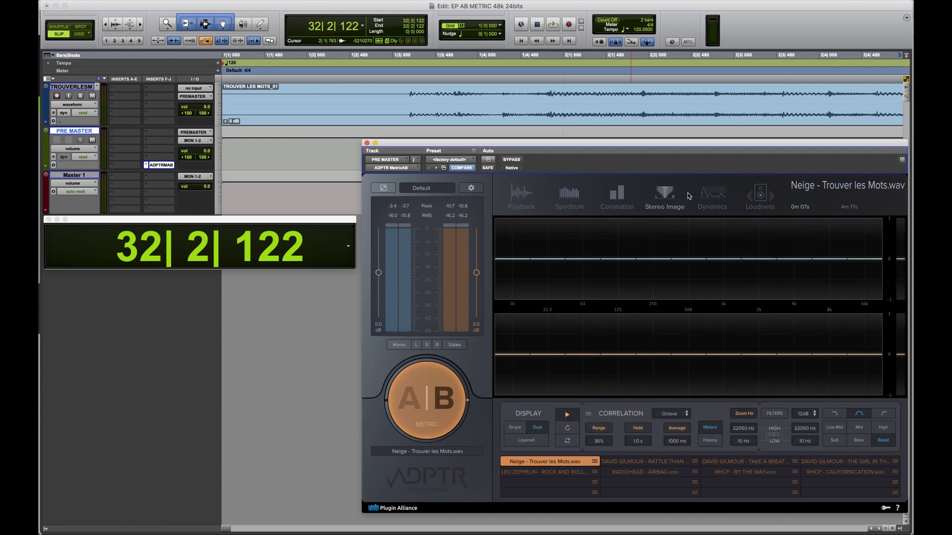
pyautogui.click(716, 195)
pyautogui.click(763, 193)
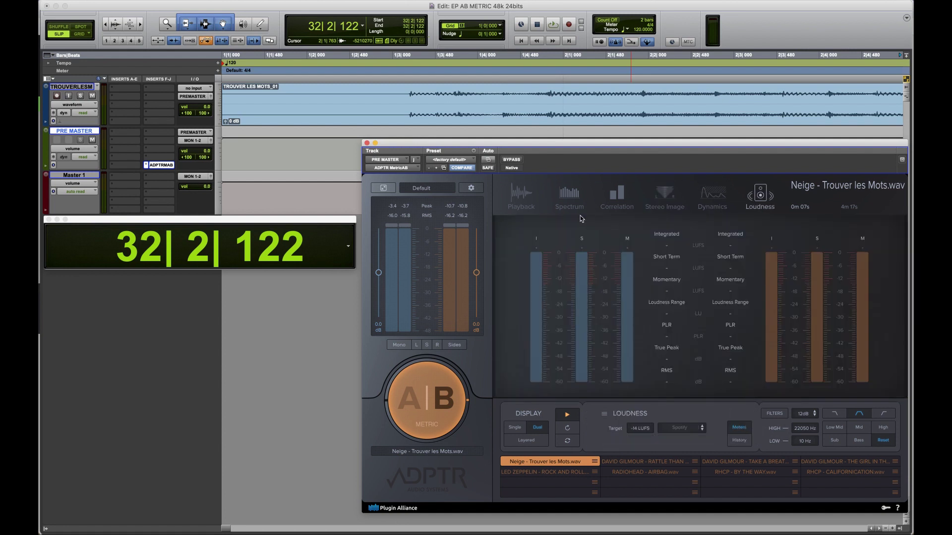
pyautogui.click(519, 197)
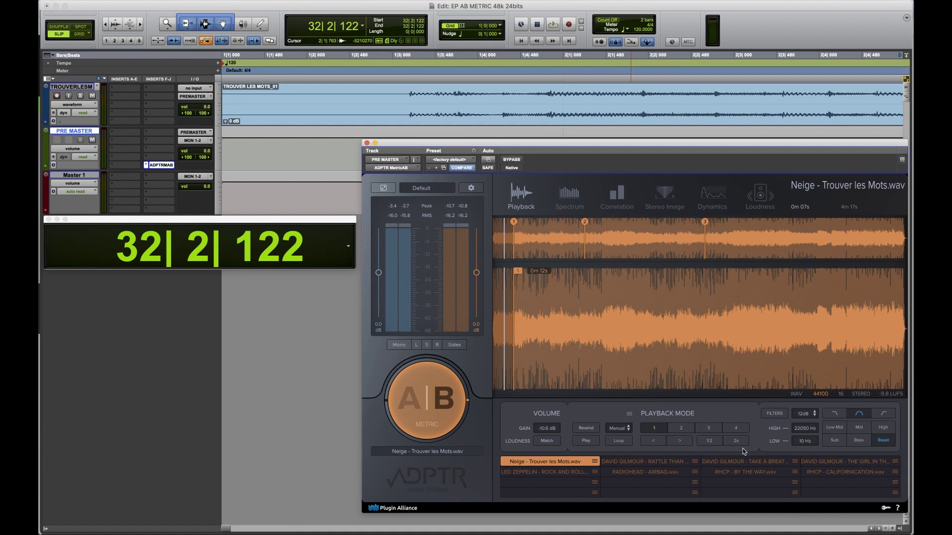
# - Check the individual playback settings of the Neige, LED ZEPPELIN - ROCK AND ROLL and DAVID GILMOUR - RATTLE THAN LOCK references, ending on the last one
pyautogui.click(617, 464)
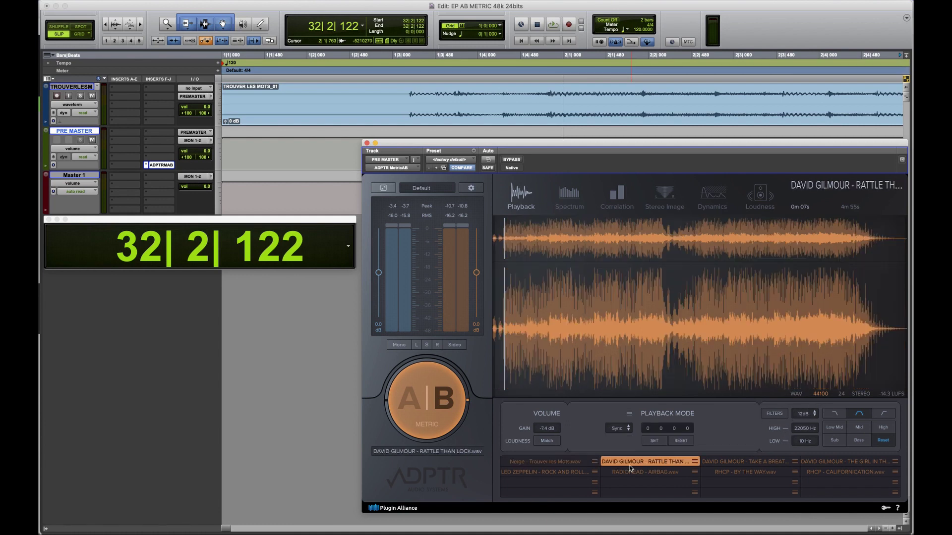
pyautogui.click(563, 463)
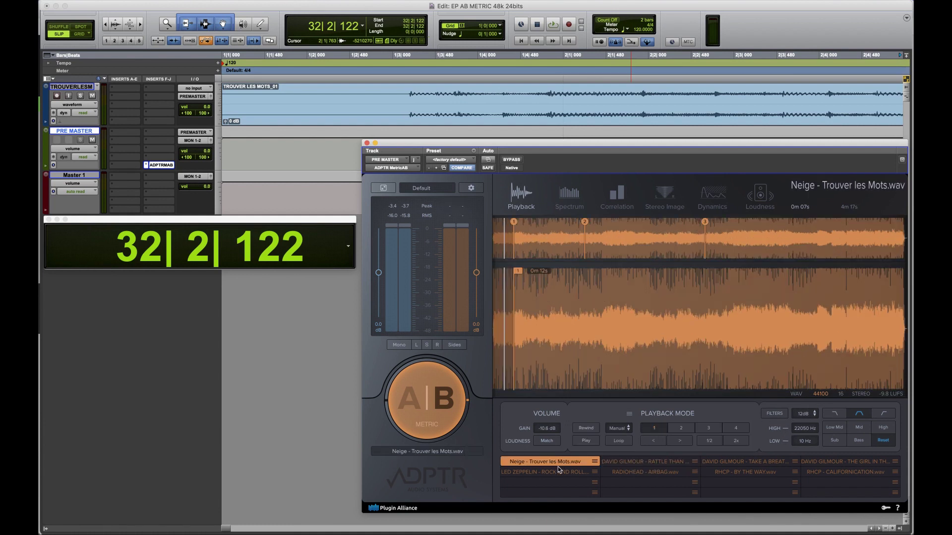
pyautogui.click(557, 473)
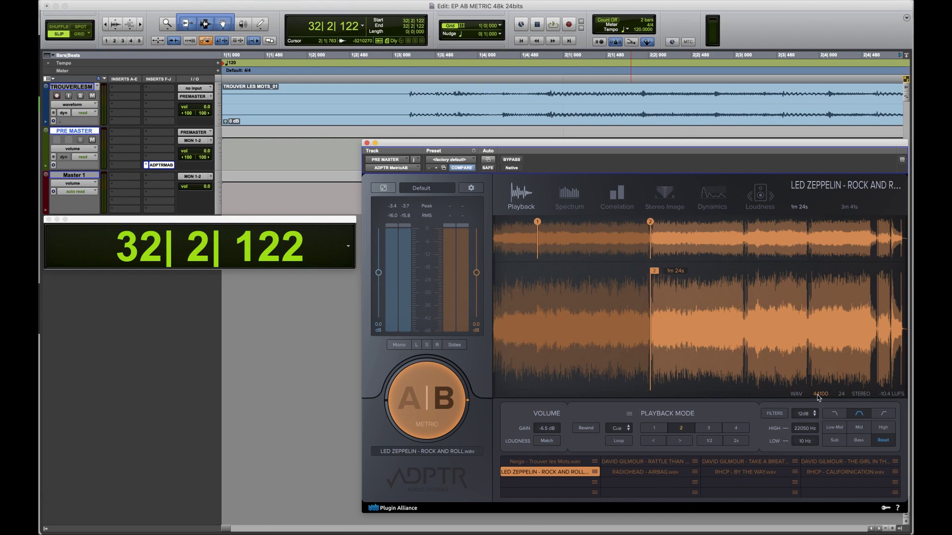
pyautogui.click(553, 464)
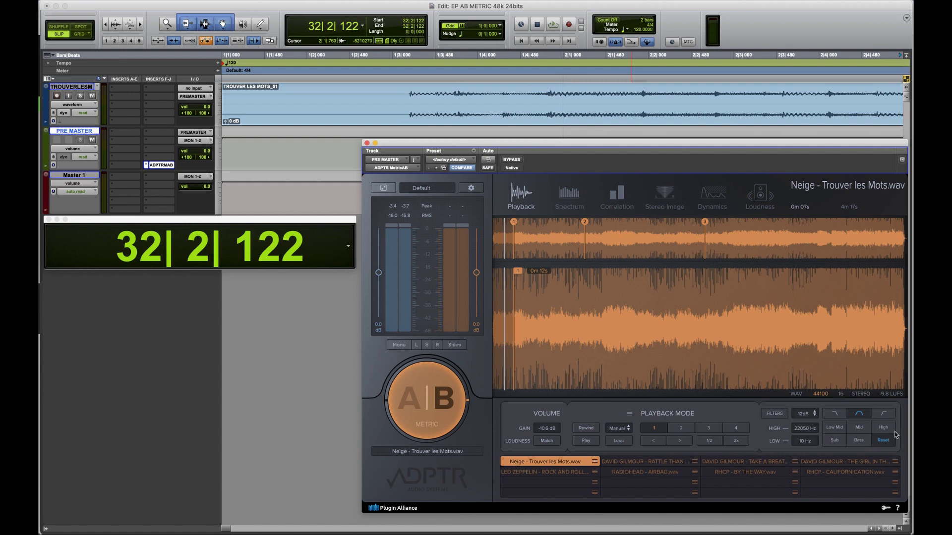
pyautogui.click(644, 463)
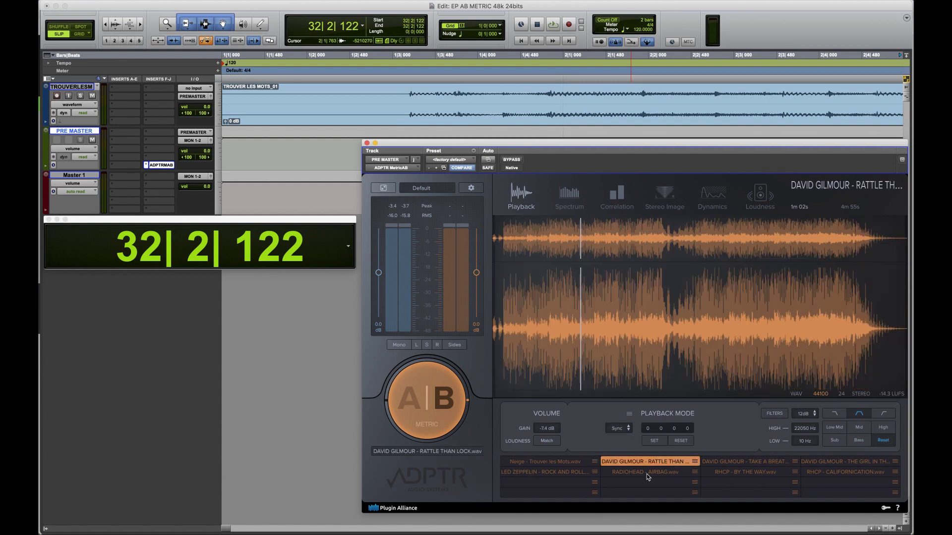
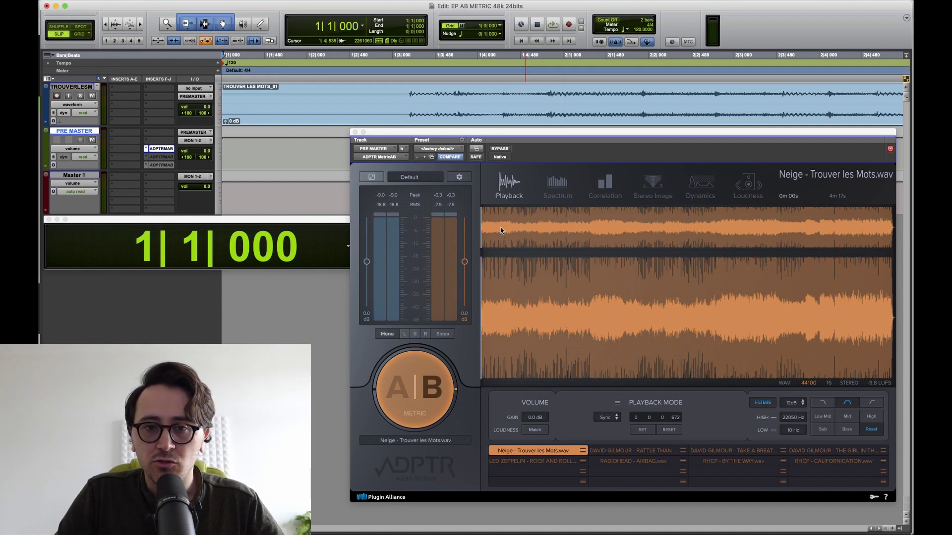
# - Zoom in on the Neige reference waveform and shift the magnified section along the track to inspect it
pyautogui.scroll(5, 501, 228)
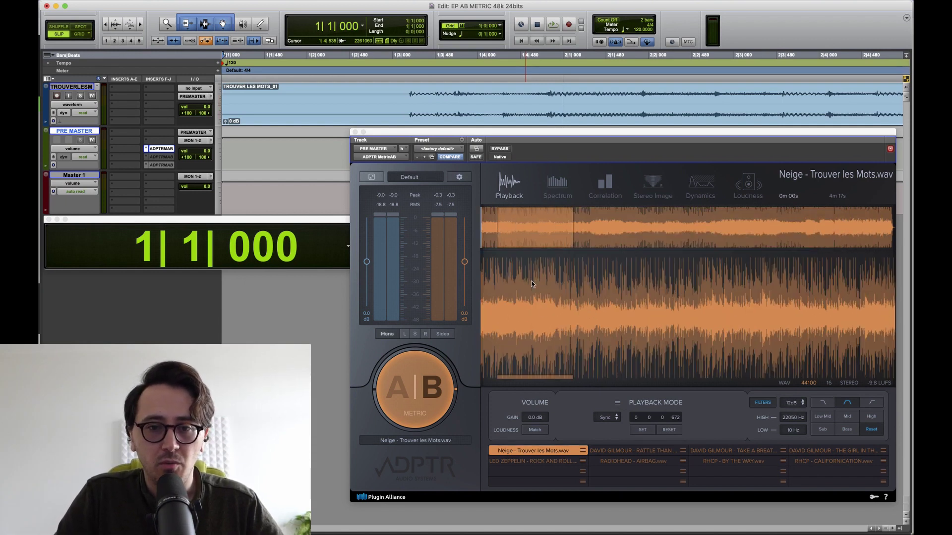
pyautogui.click(540, 379)
pyautogui.hscroll(5, 540, 380)
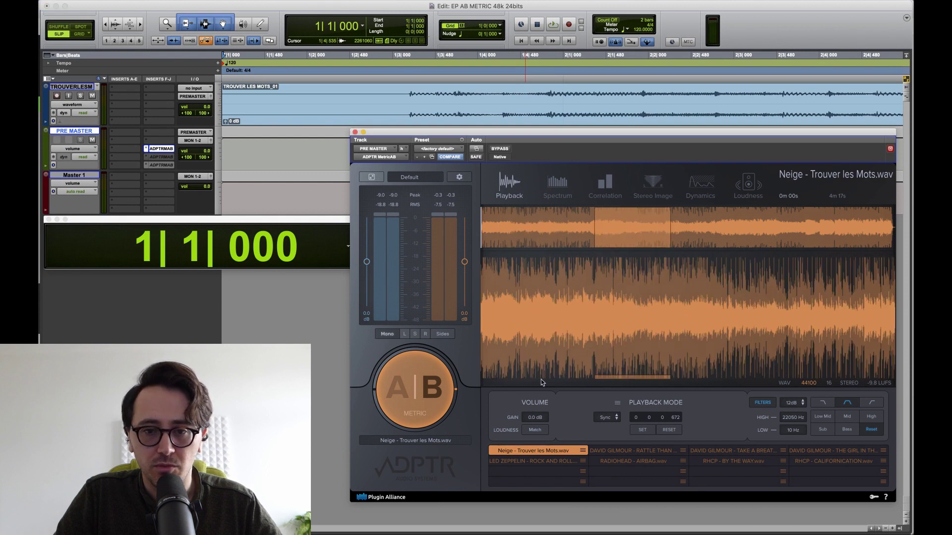
pyautogui.moveTo(628, 381); pyautogui.dragTo(595, 383)
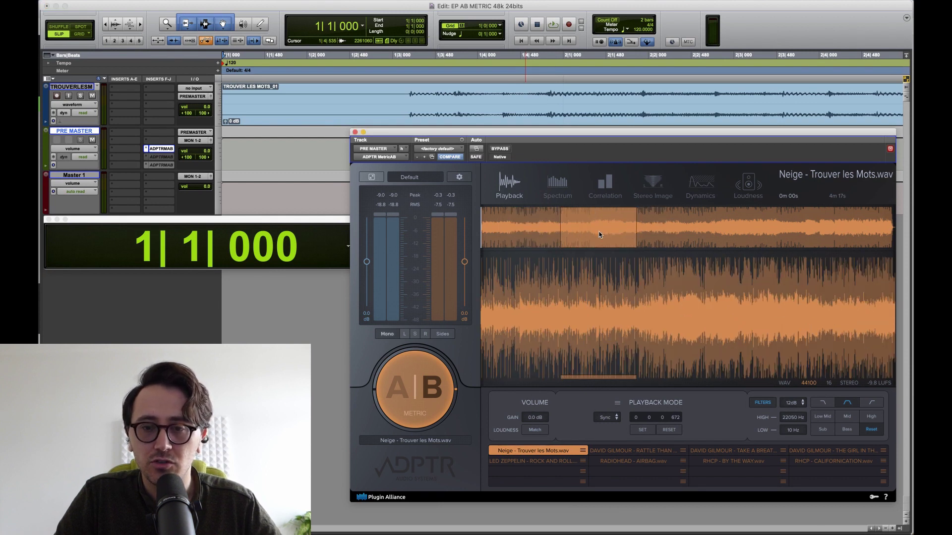
# - Move the magnified section back to the start of the Neige waveform and inspect its opening at different zoom levels
pyautogui.click(765, 240)
pyautogui.click(502, 230)
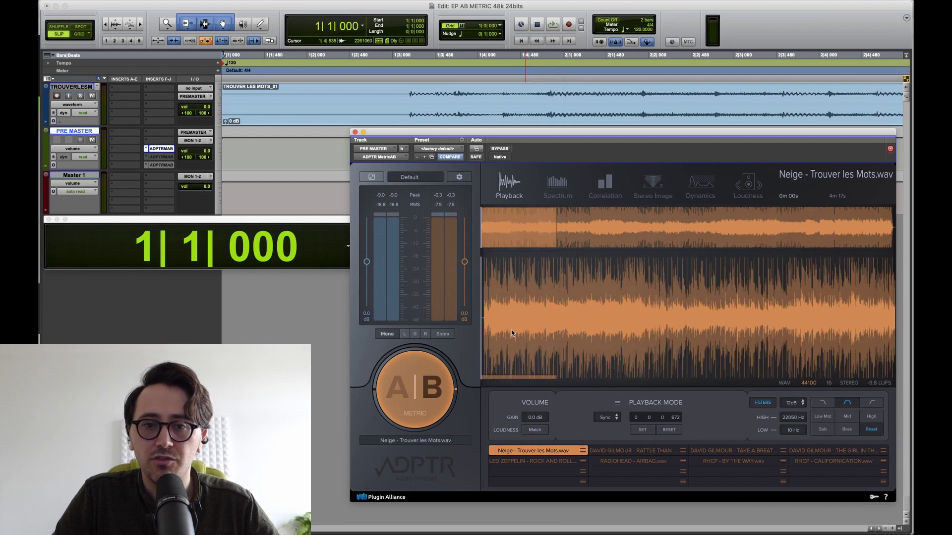
pyautogui.scroll(5, 524, 296)
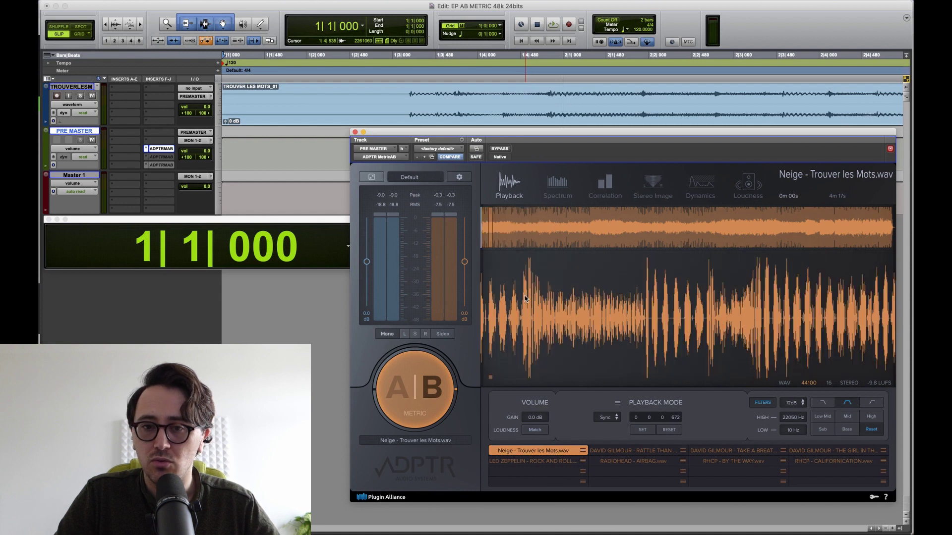
pyautogui.scroll(-3, 525, 296)
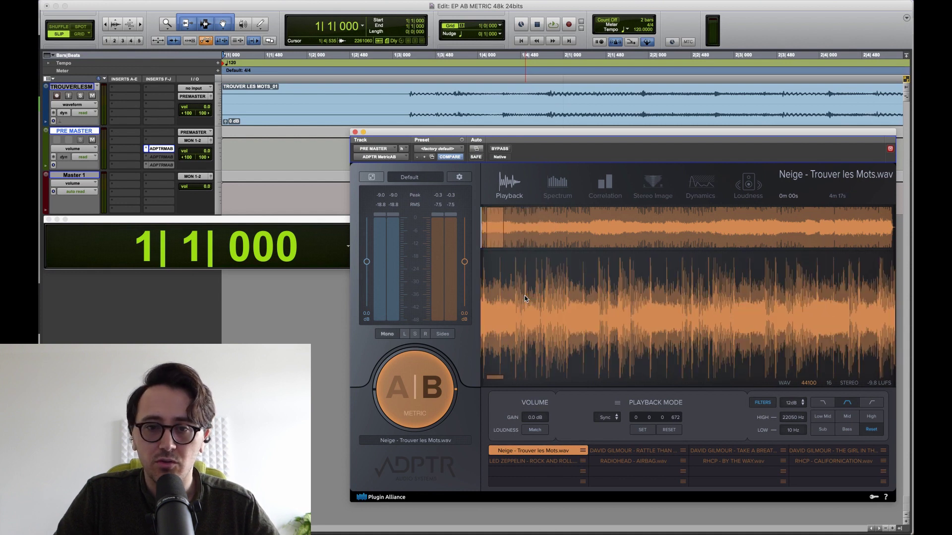
pyautogui.scroll(3, 525, 295)
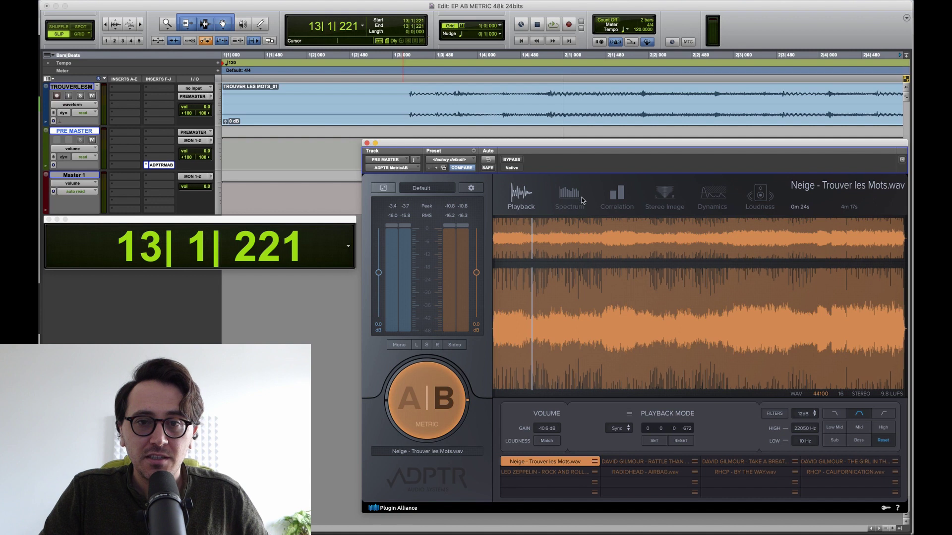
# - Look through the Spectrum, Correlation, Stereo Image, Dynamics and Loudness views, revisit Spectrum and end on Correlation
pyautogui.click(583, 200)
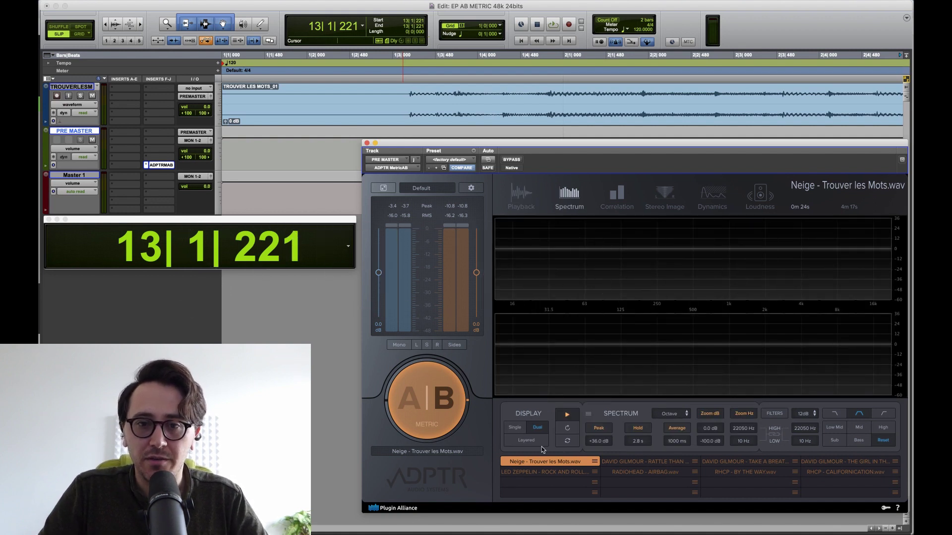
pyautogui.click(617, 201)
pyautogui.click(665, 198)
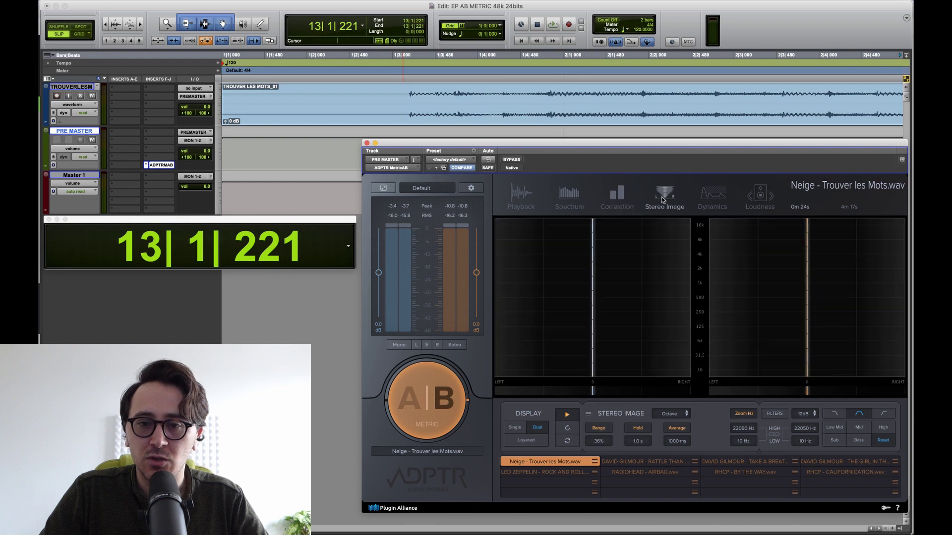
pyautogui.click(712, 198)
pyautogui.click(763, 196)
pyautogui.click(569, 196)
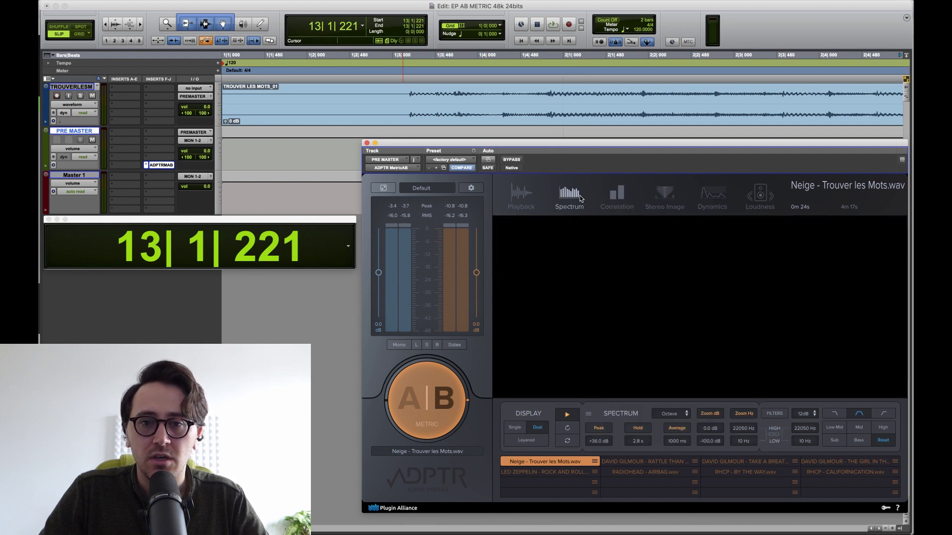
pyautogui.click(617, 196)
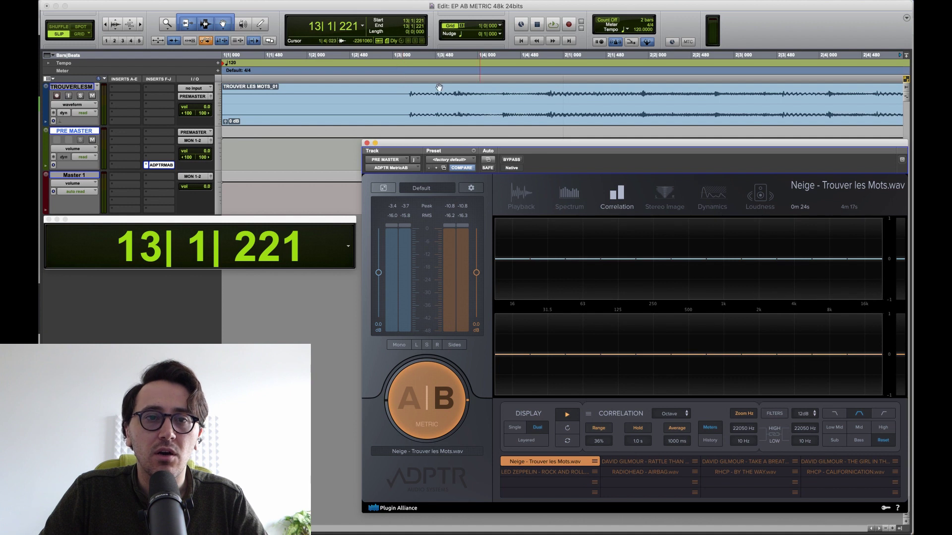
# - Set the Correlation analysis to Plot and place the session cursor just before the mix's audio starts, at 1|3|128
pyautogui.click(410, 101)
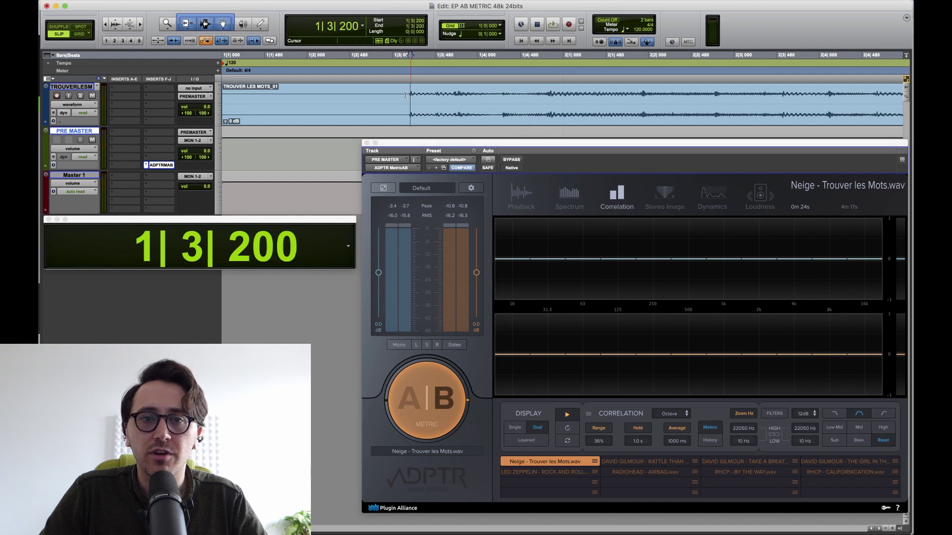
pyautogui.click(669, 413)
pyautogui.click(668, 414)
pyautogui.click(669, 422)
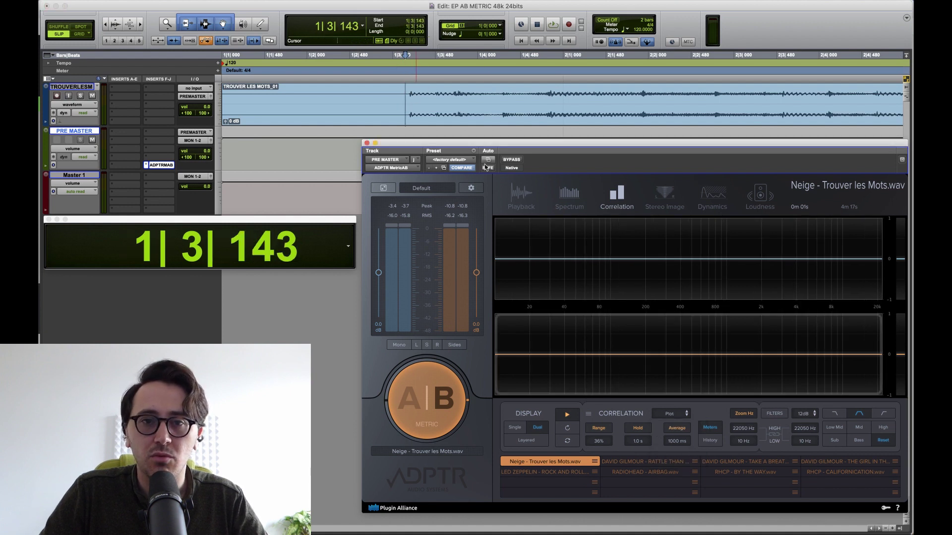
pyautogui.click(403, 99)
# - Look at the remaining views, return to Spectrum and set its display to Single
pyautogui.click(665, 194)
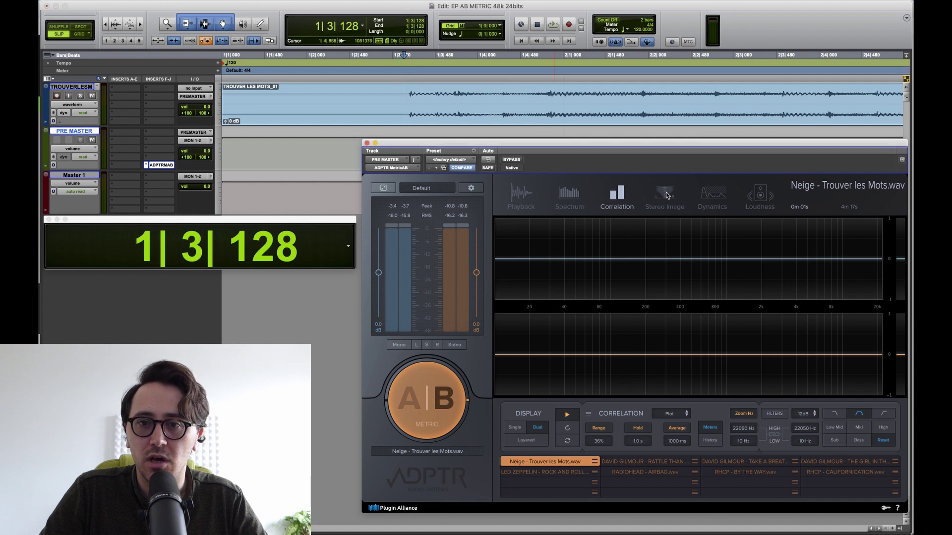
pyautogui.click(707, 208)
pyautogui.click(521, 195)
pyautogui.click(569, 196)
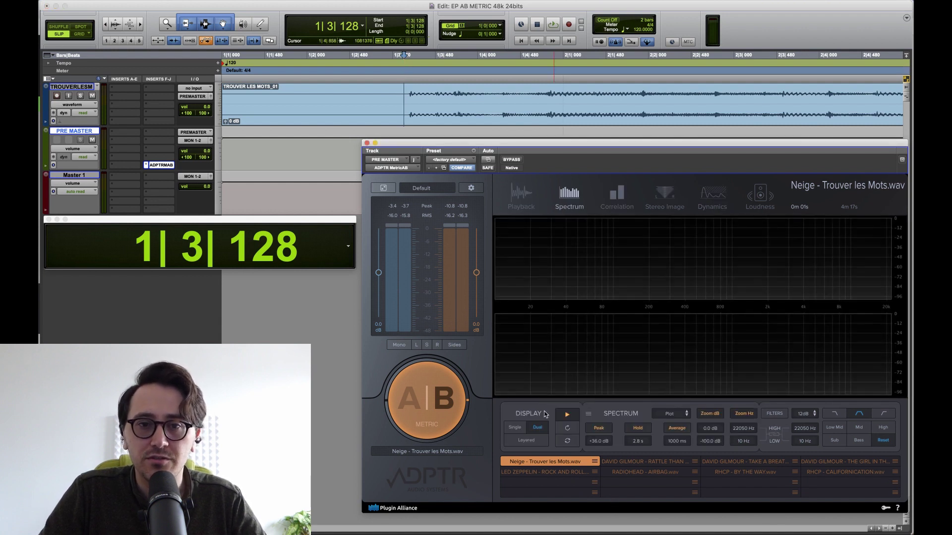
pyautogui.click(515, 427)
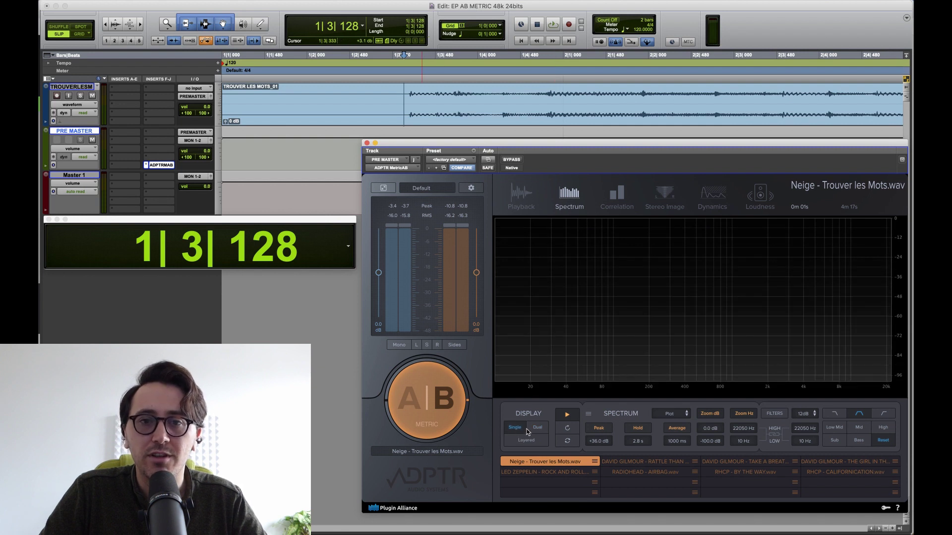
# - Play the session from 1|3|092 and compare the mix's spectrum with the Neige reference by switching from A to B
pyautogui.click(402, 97)
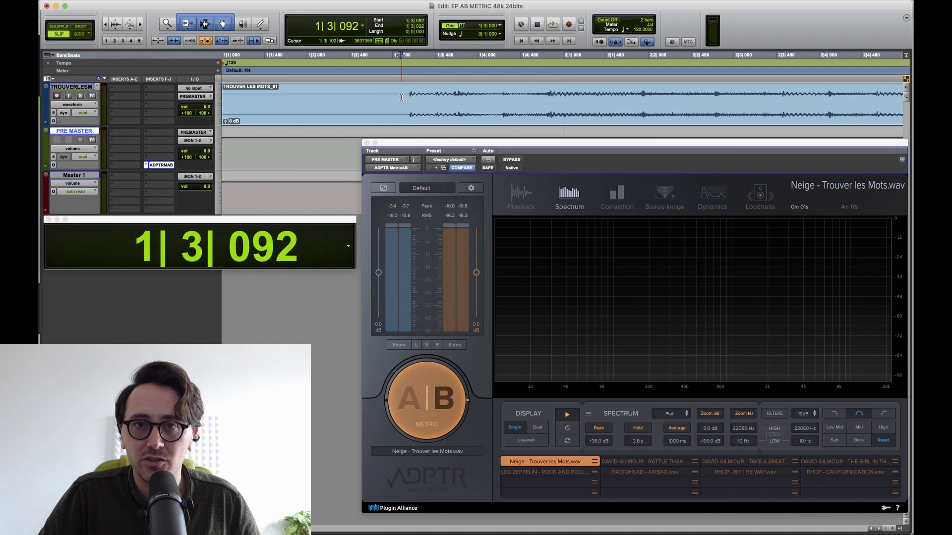
pyautogui.click(429, 405)
pyautogui.press('space')
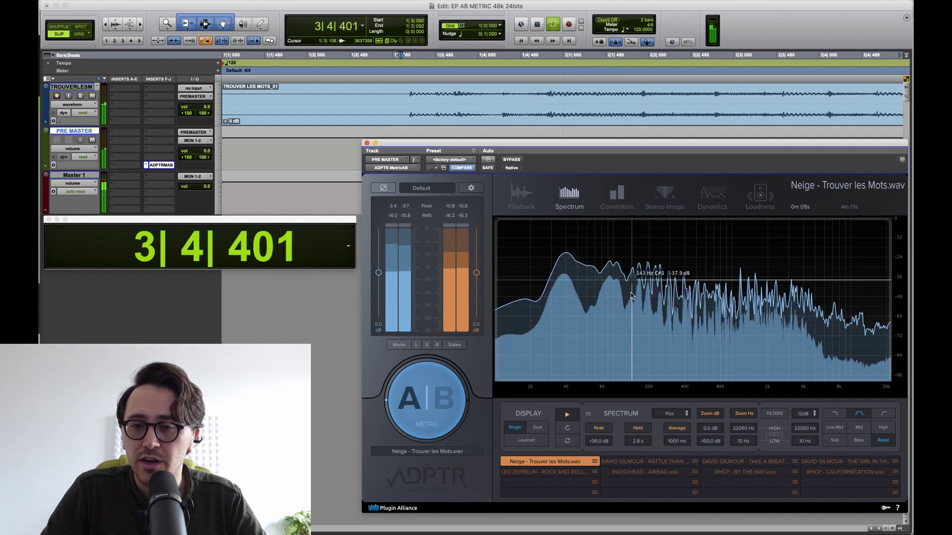
pyautogui.click(427, 400)
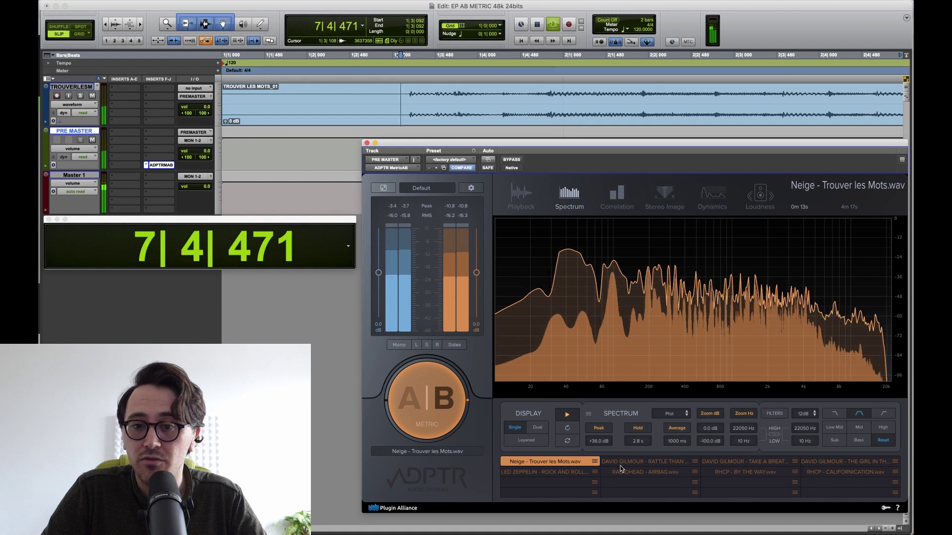
# - Compare the spectra of the LED ZEPPELIN - ROCK AND ROLL, DAVID GILMOUR - RATTLE THAN LOCK and Neige references, ending on the mix
pyautogui.click(551, 472)
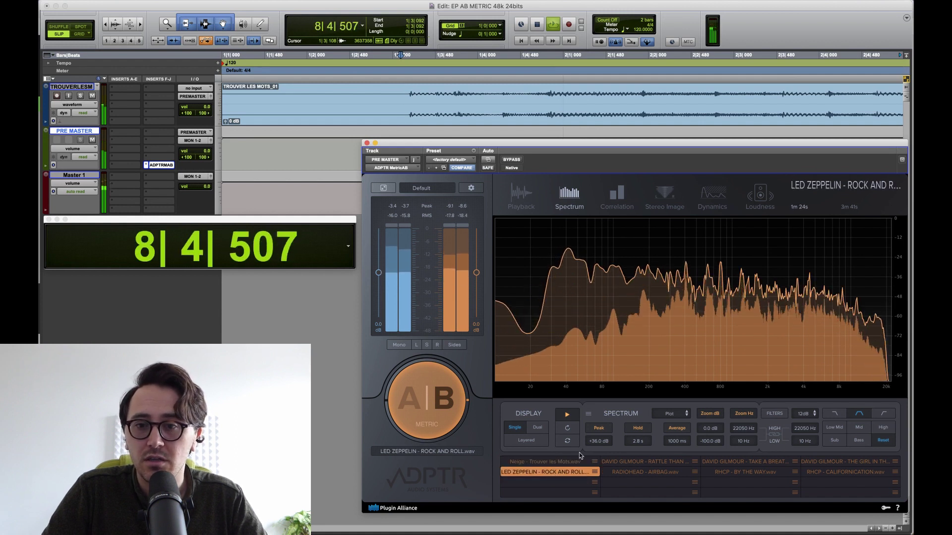
pyautogui.click(642, 463)
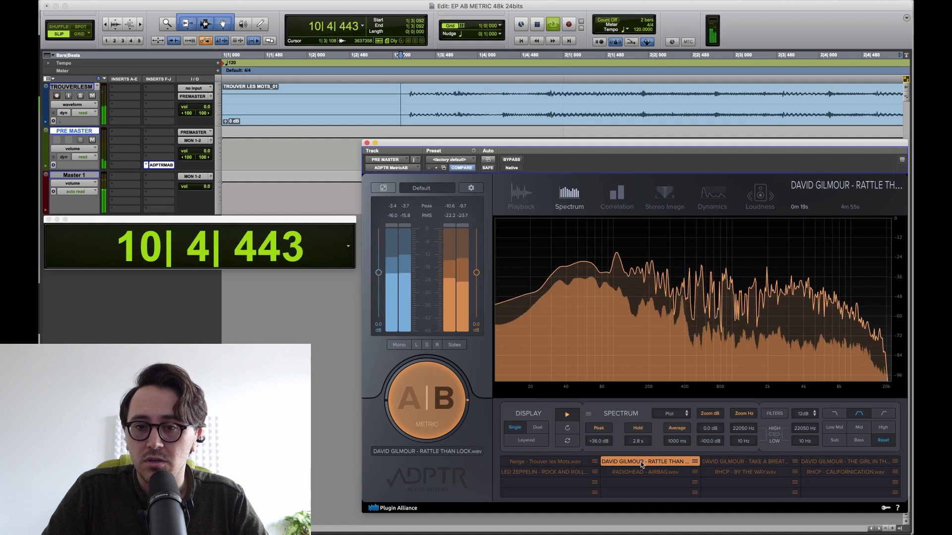
pyautogui.click(552, 462)
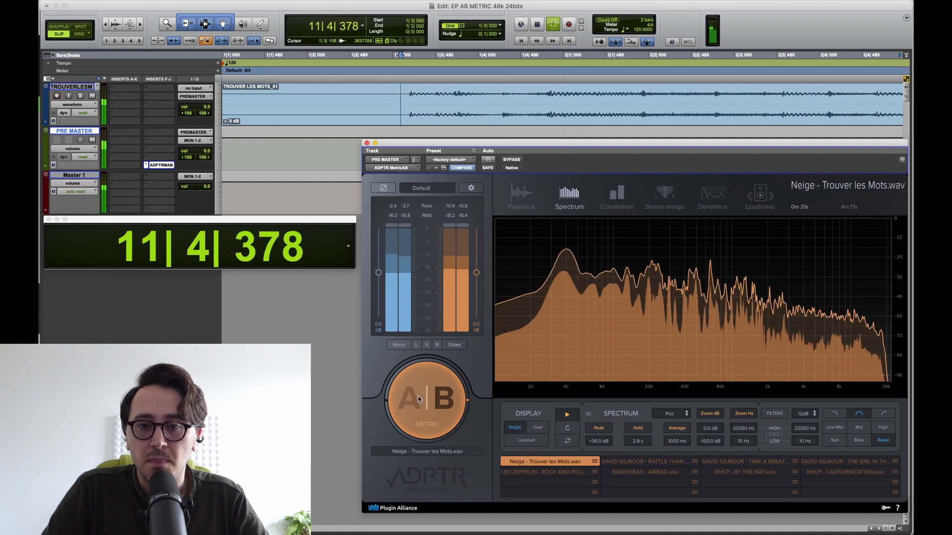
pyautogui.click(457, 411)
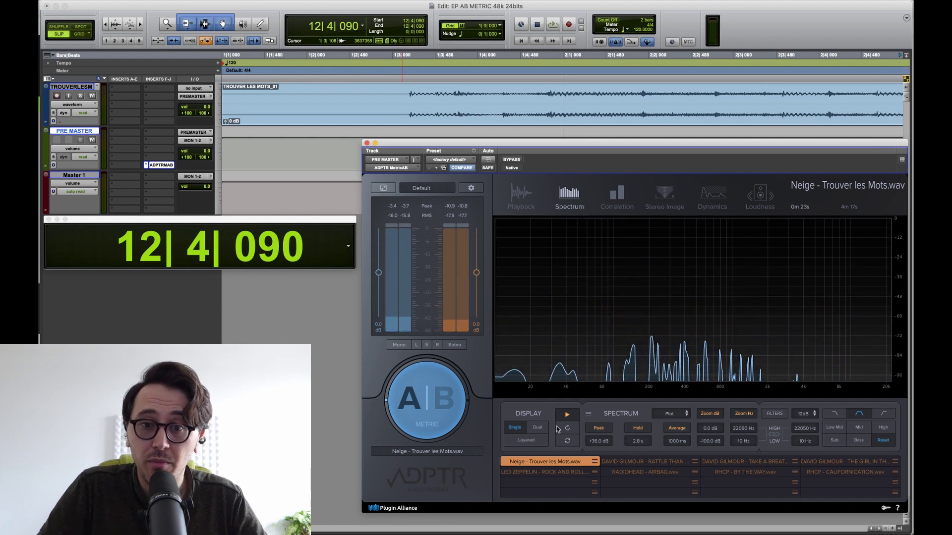
# - Set the spectrum display to Dual and alternate between the mix and the reference during playback
pyautogui.click(537, 430)
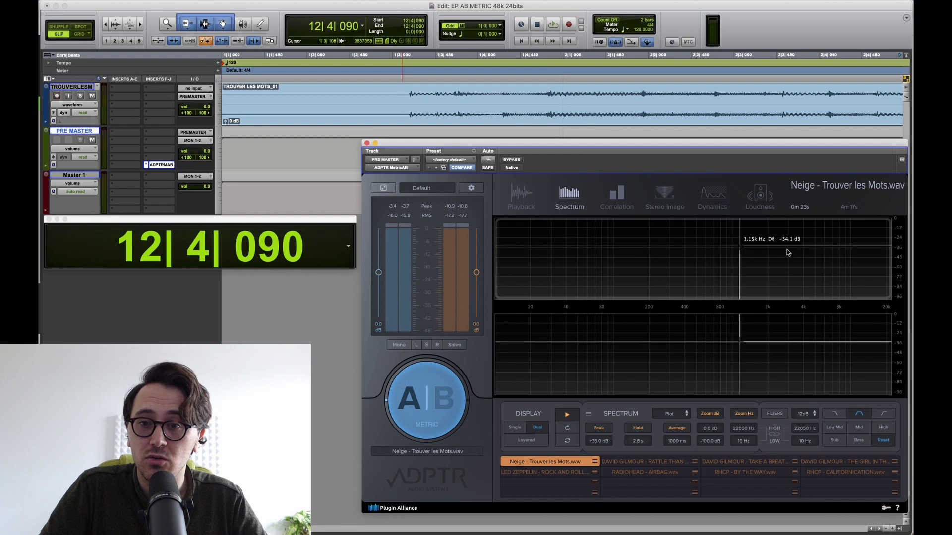
pyautogui.press('space')
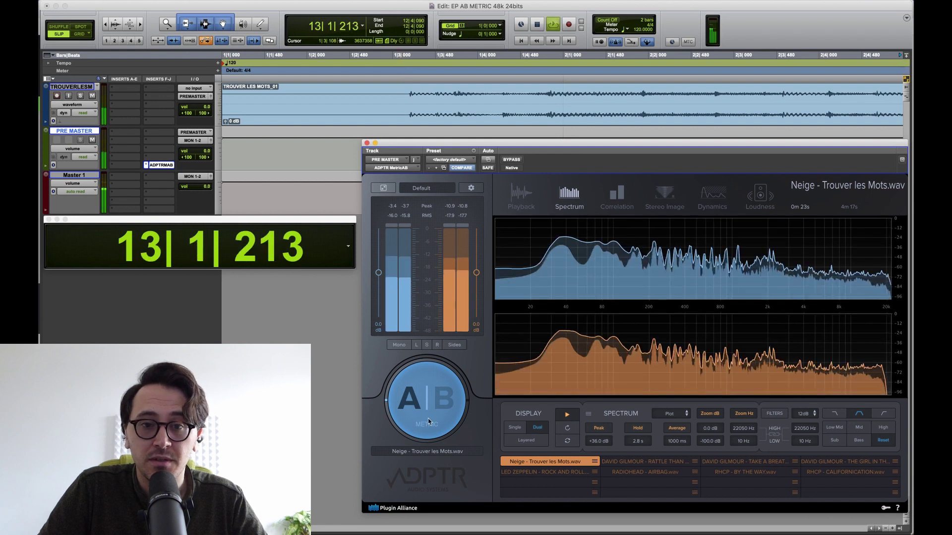
pyautogui.click(432, 406)
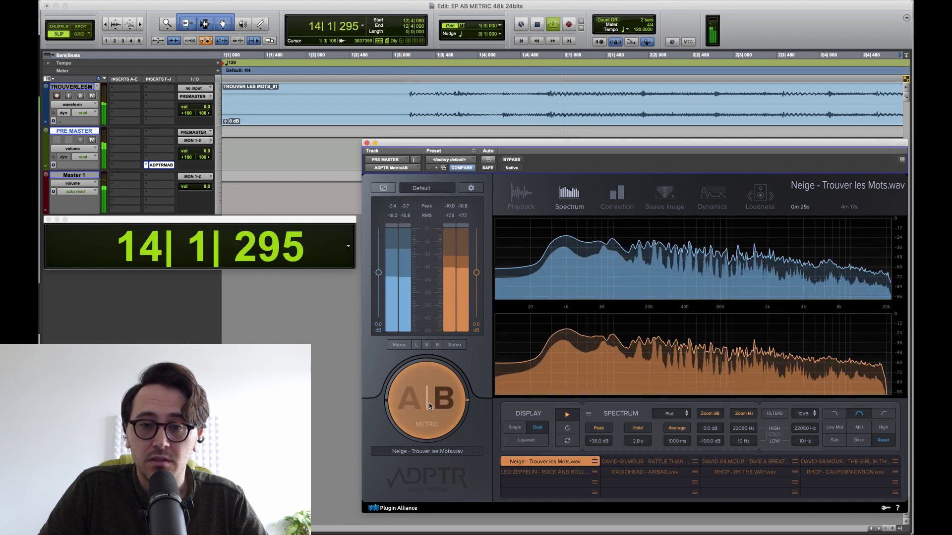
pyautogui.click(427, 398)
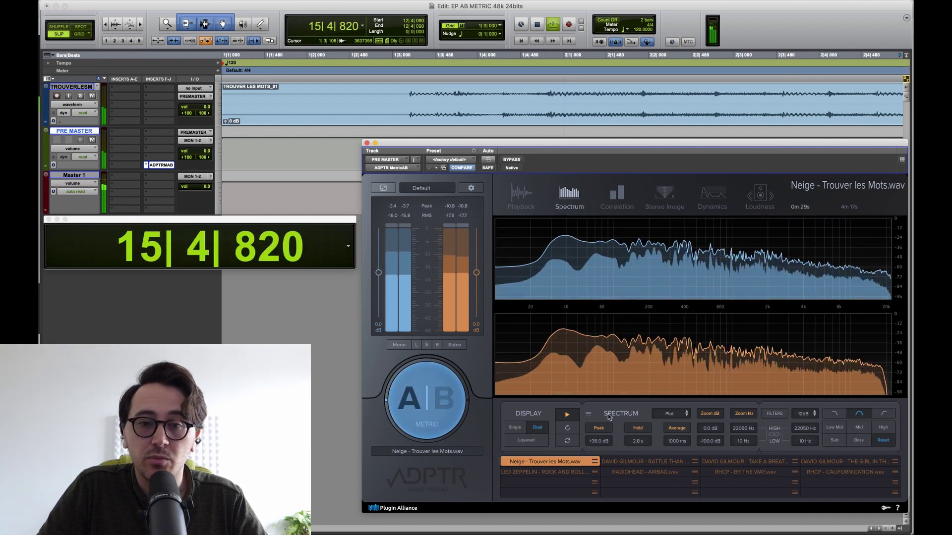
# - Set the spectrum display to Layered, look at the Correlation, Stereo Image and Dynamics views, and return to Spectrum
pyautogui.click(533, 442)
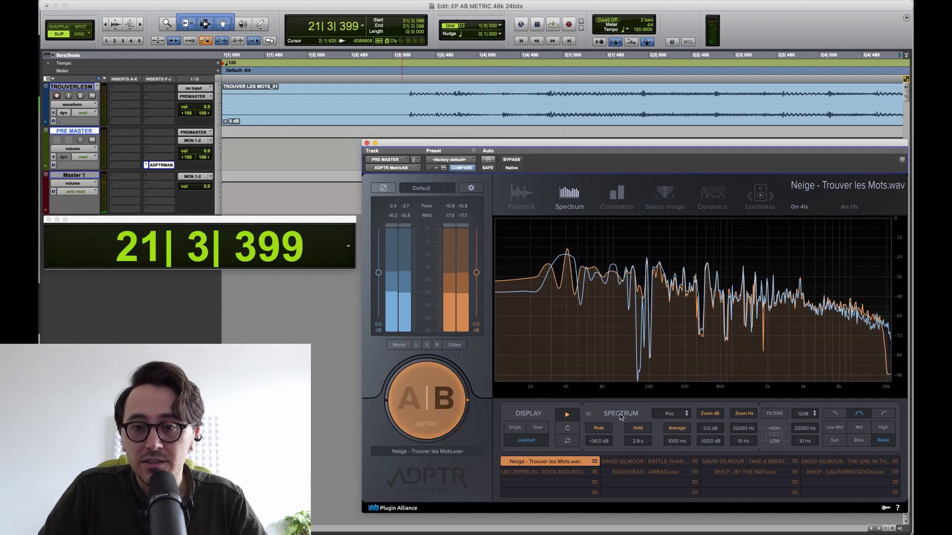
pyautogui.click(661, 416)
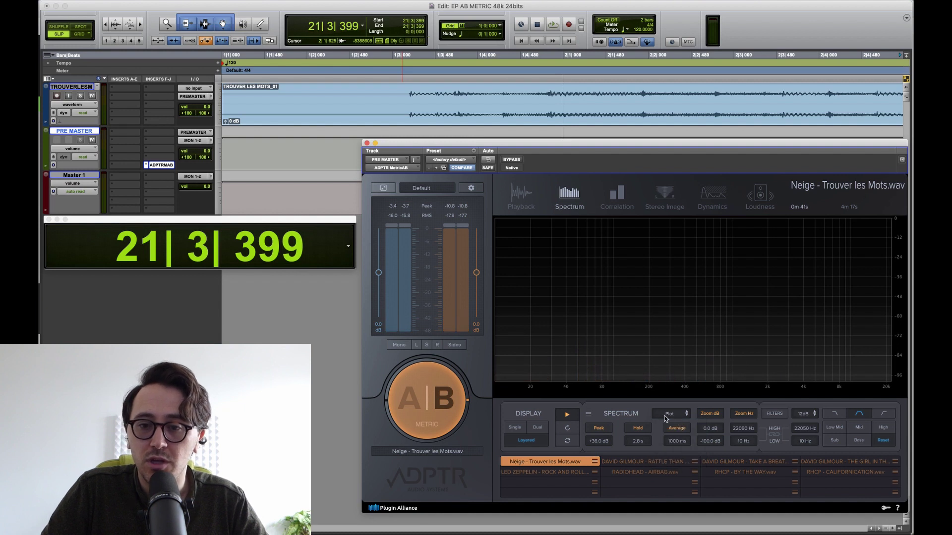
pyautogui.click(619, 191)
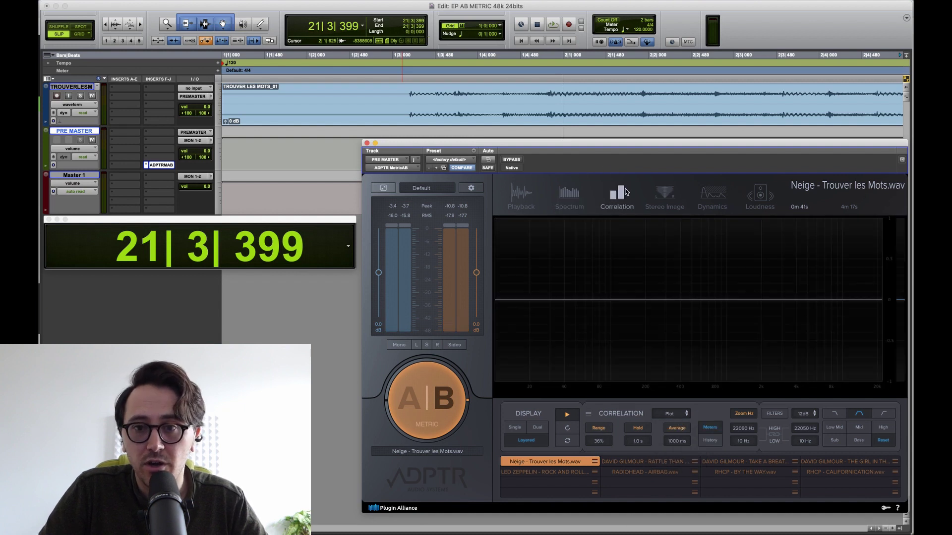
pyautogui.click(674, 197)
pyautogui.click(715, 193)
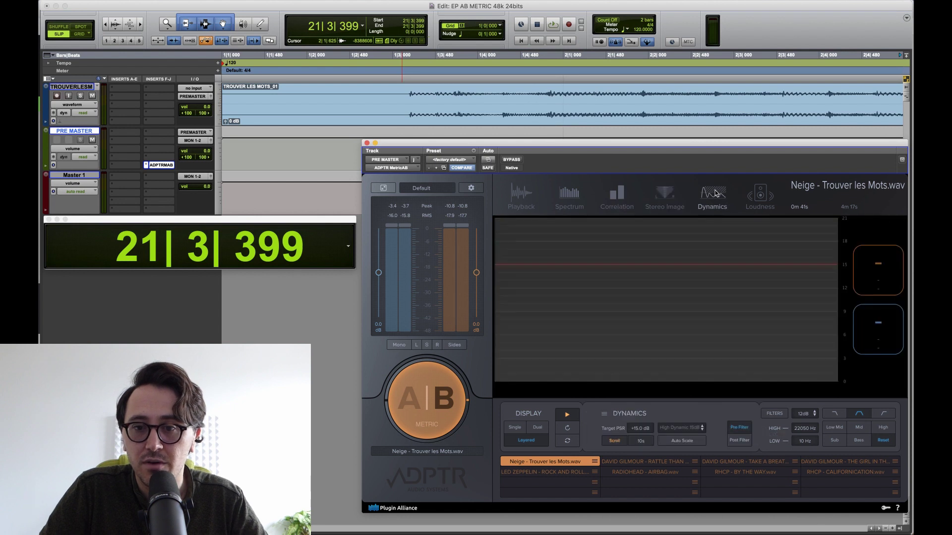
pyautogui.click(559, 198)
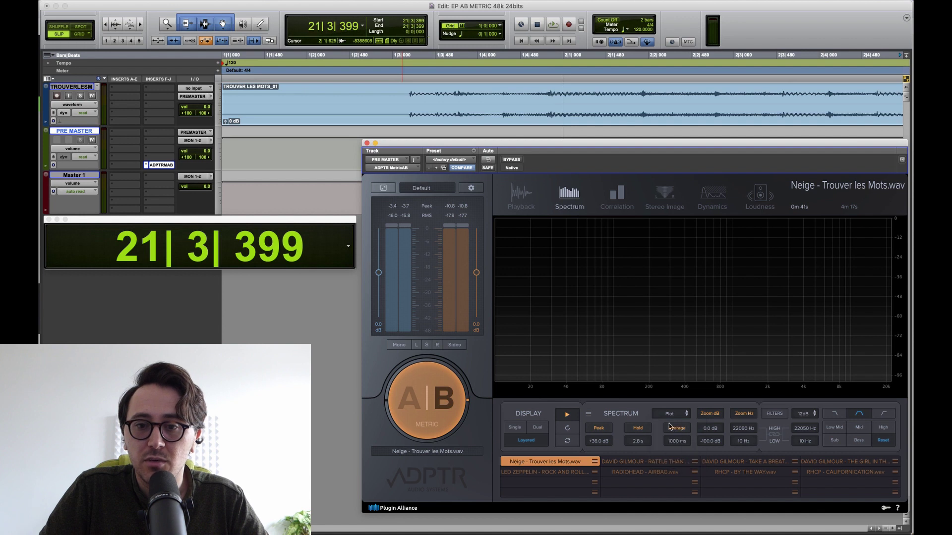
# - Play the session from 1|3|102 and set the layered spectrum to Octave bands
pyautogui.click(402, 97)
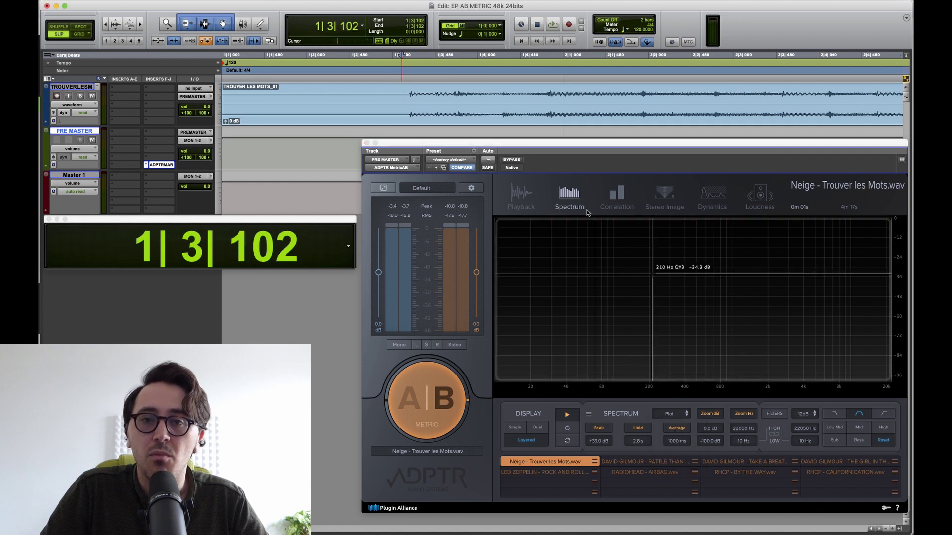
pyautogui.press('space')
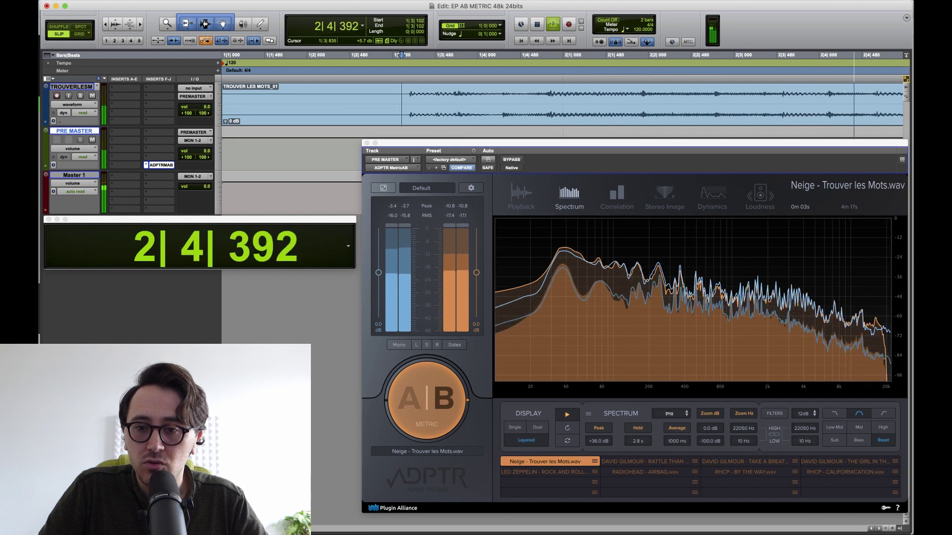
pyautogui.click(670, 413)
pyautogui.click(680, 434)
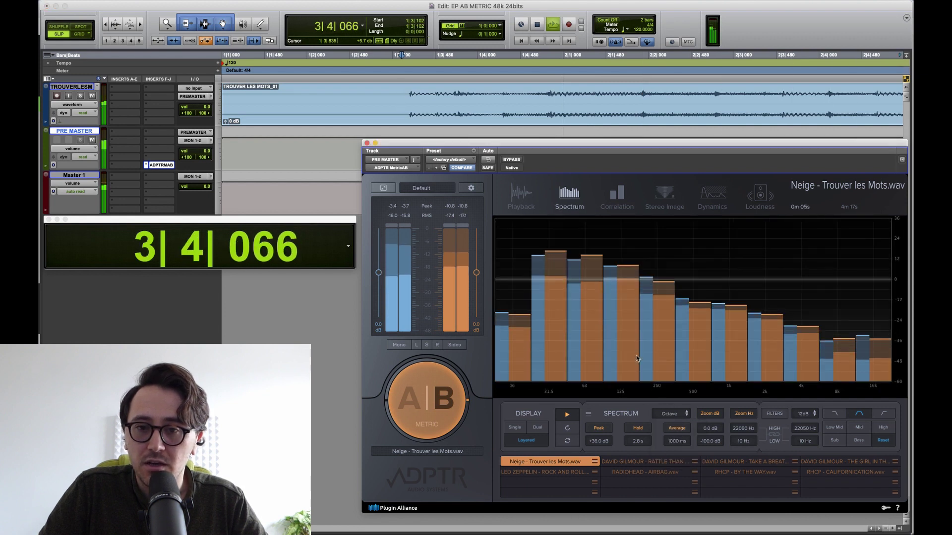
# - Set the spectrum display to Dual and go through the 3rd Octave and Critical band modes, ending on Plot
pyautogui.click(537, 428)
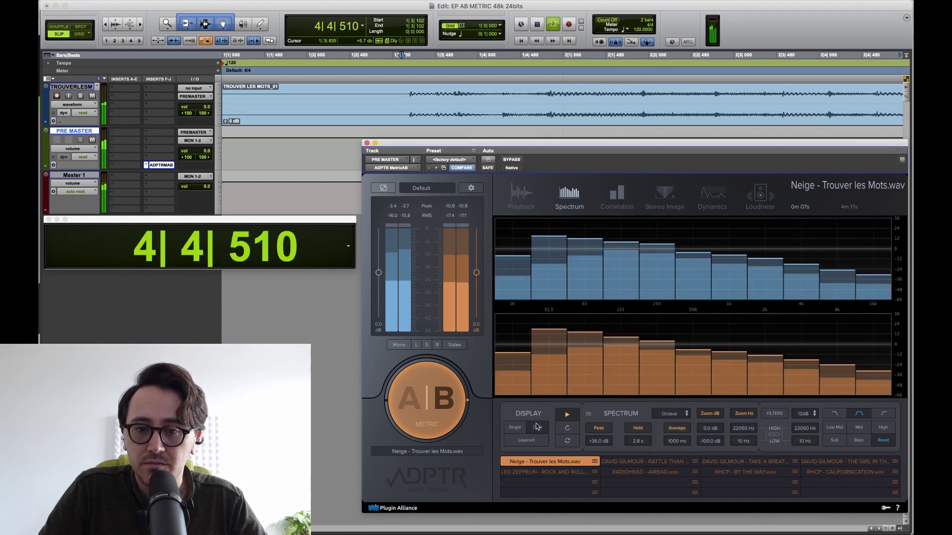
pyautogui.click(674, 416)
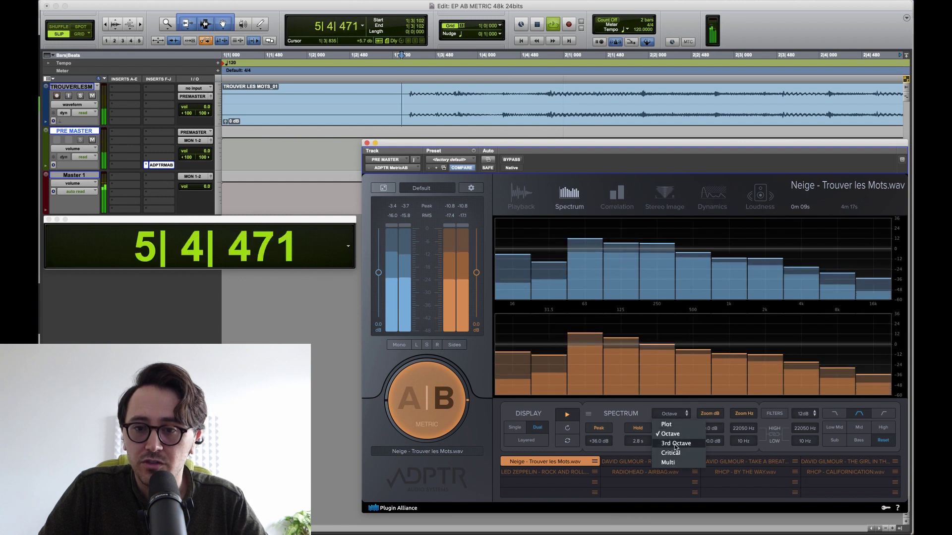
pyautogui.click(674, 444)
pyautogui.click(668, 415)
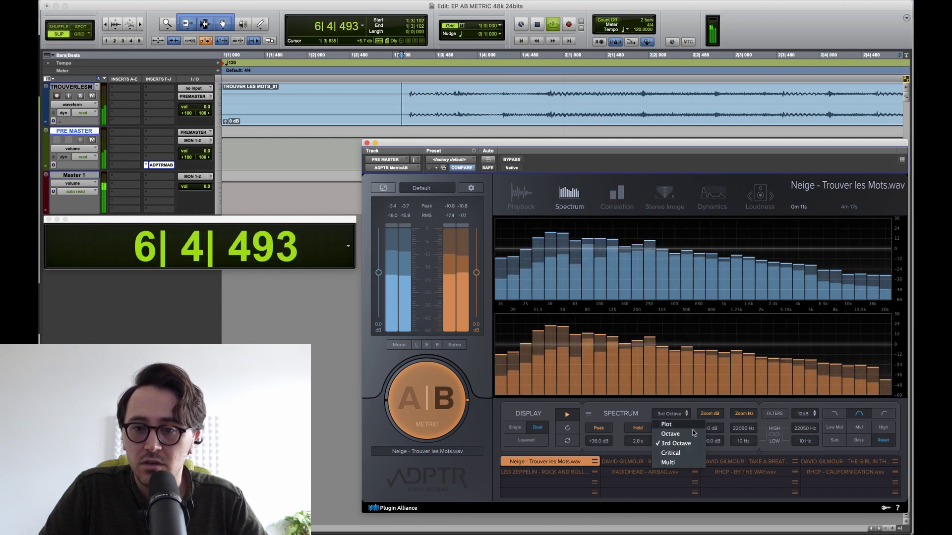
pyautogui.click(688, 455)
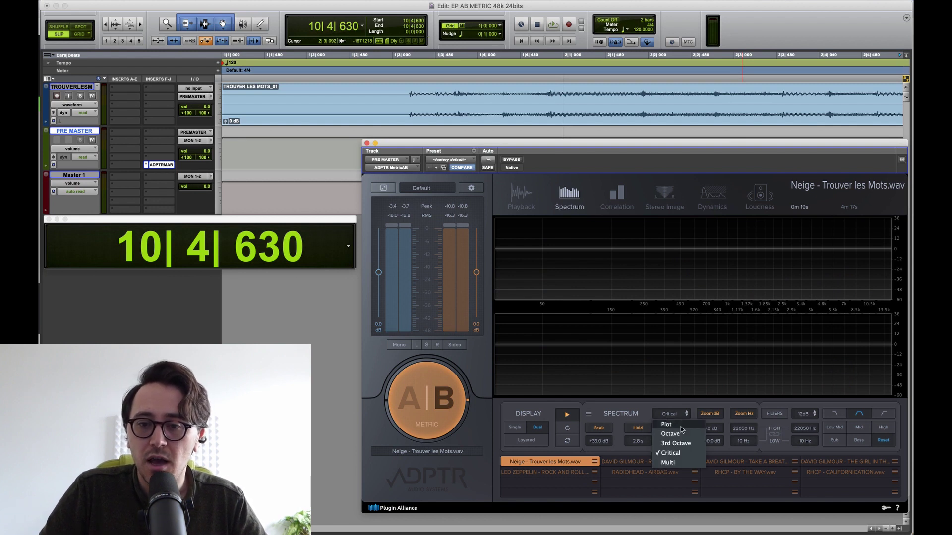
pyautogui.click(681, 426)
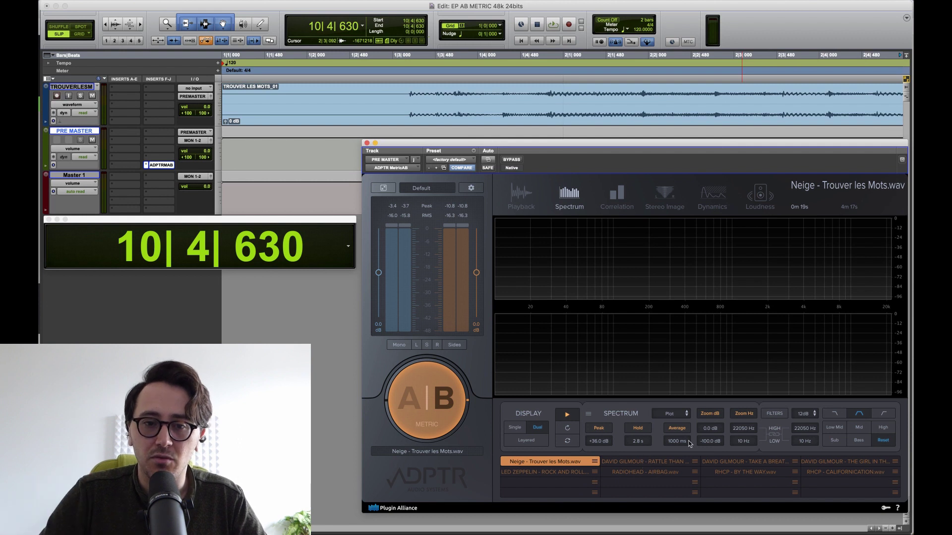
# - Play the session and set the spectrum's hold time to 5.0 s and its average time to 2871 ms
pyautogui.press('space')
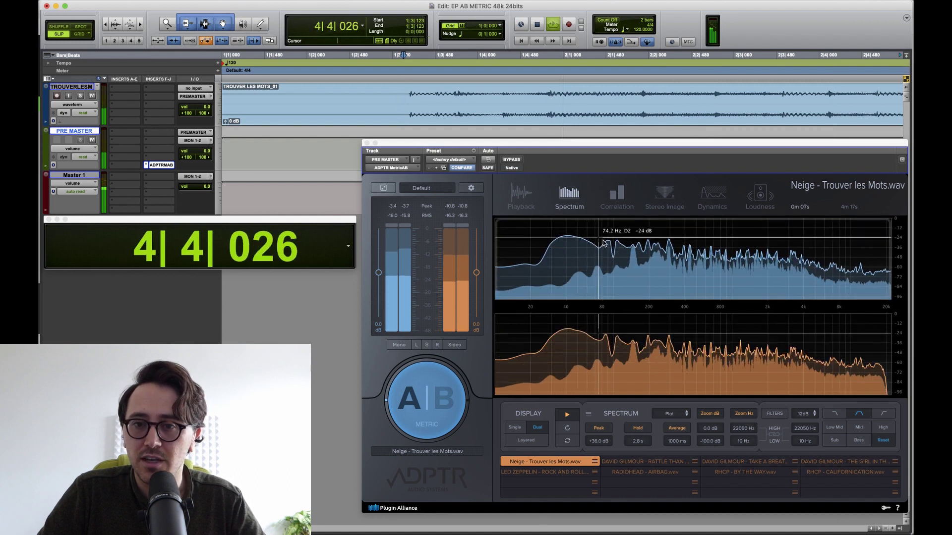
pyautogui.click(646, 433)
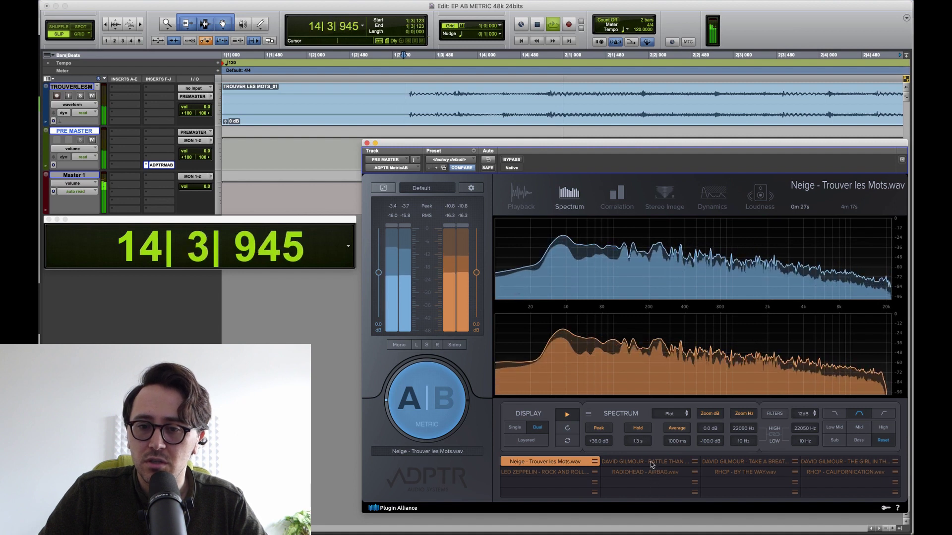
pyautogui.moveTo(639, 441); pyautogui.dragTo(648, 192)
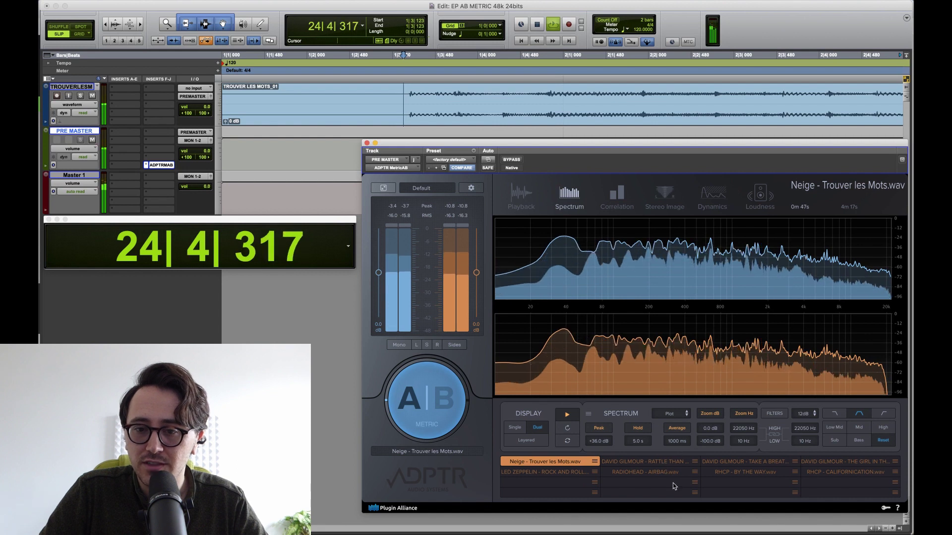
pyautogui.moveTo(677, 443); pyautogui.dragTo(653, 146)
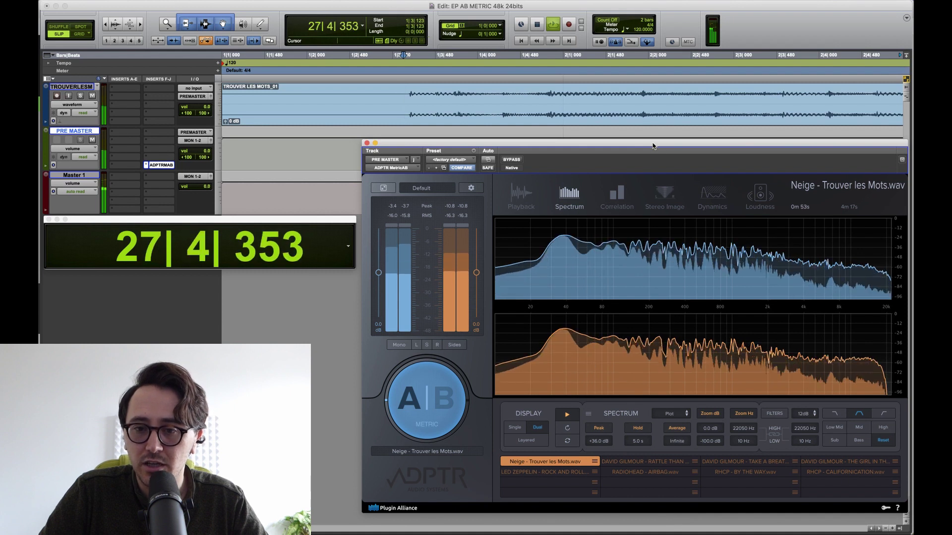
pyautogui.moveTo(686, 441); pyautogui.dragTo(684, 451)
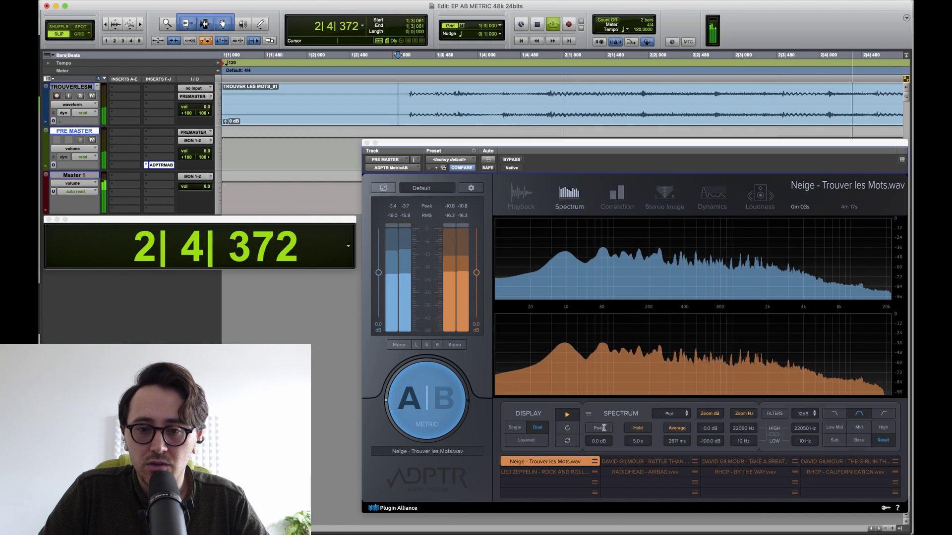
# - Toggle the spectrum's Peak and Hold traces during playback to compare the display with and without them
pyautogui.click(600, 428)
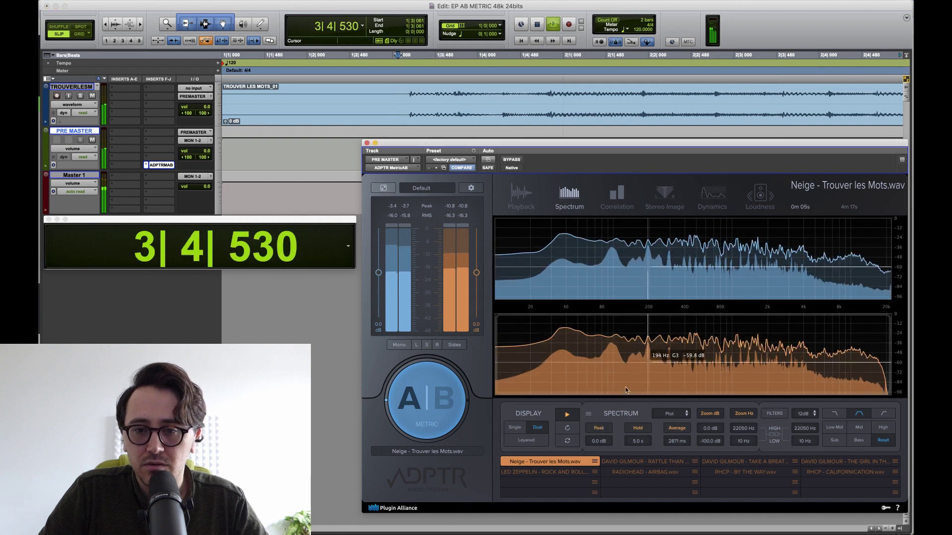
pyautogui.click(601, 429)
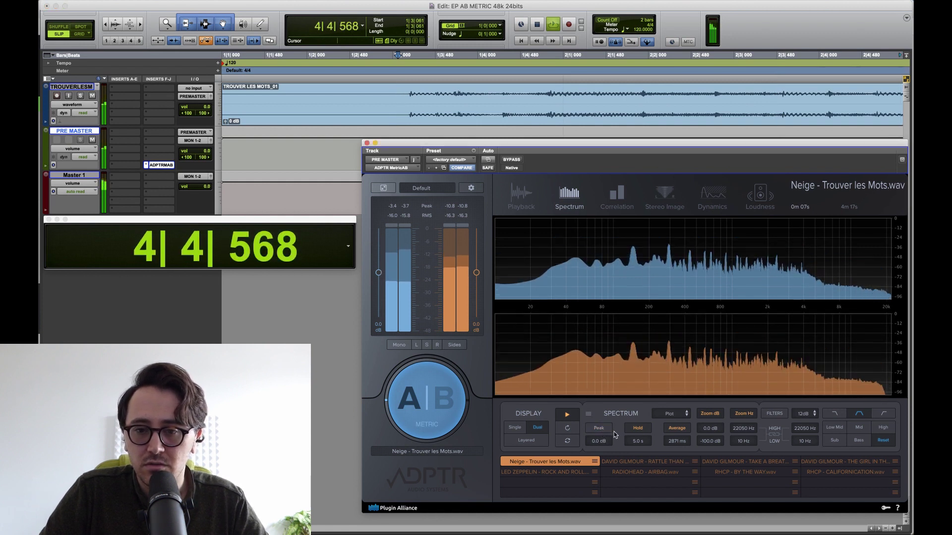
pyautogui.click(644, 431)
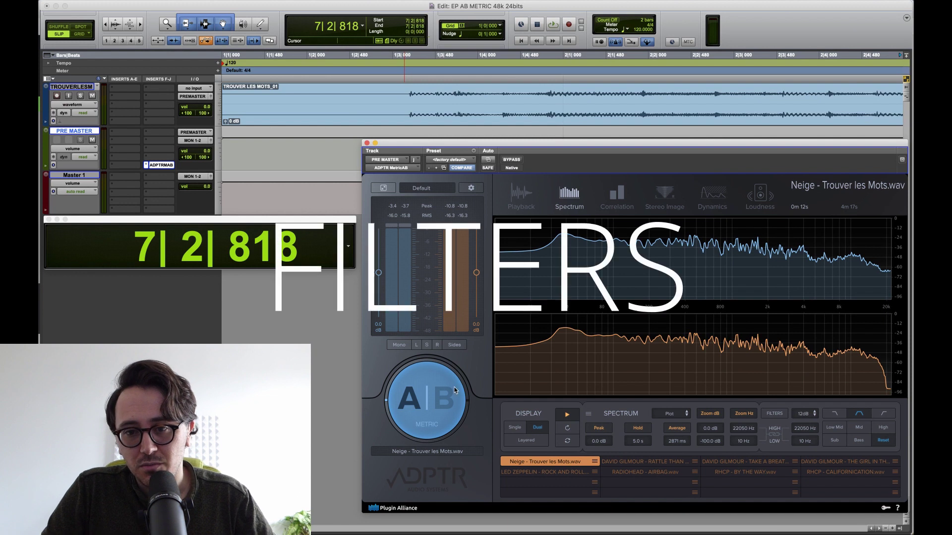
# - Isolate the Sub filter band and play the session, switching from the mix to the reference
pyautogui.click(837, 441)
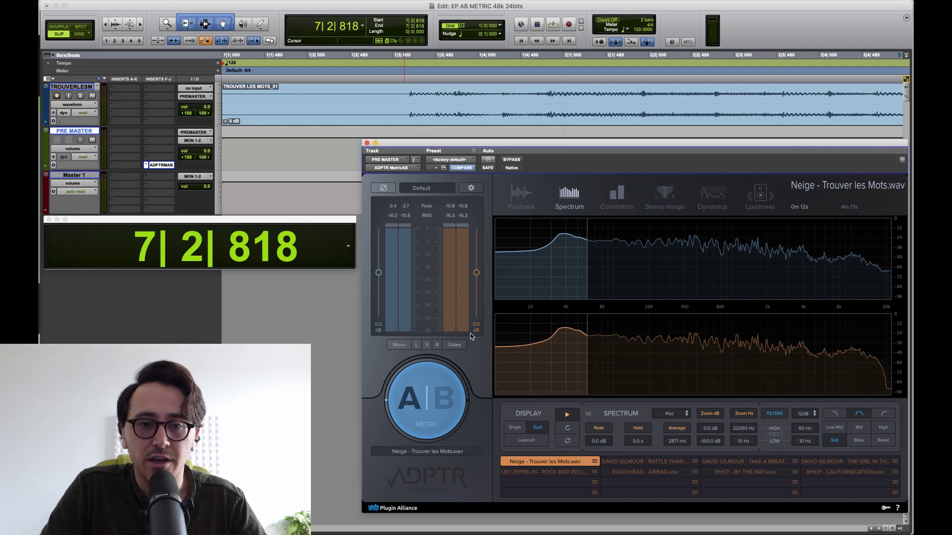
pyautogui.press('space')
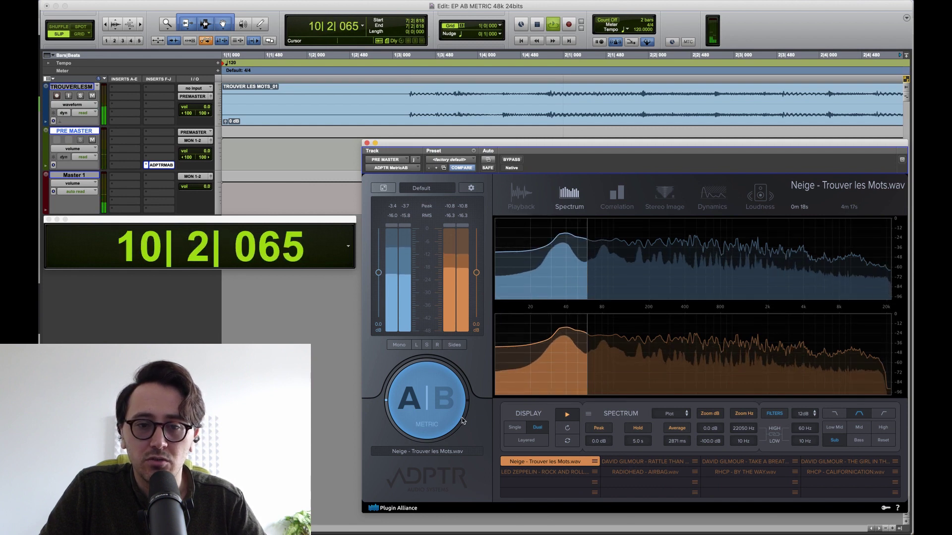
pyautogui.click(424, 400)
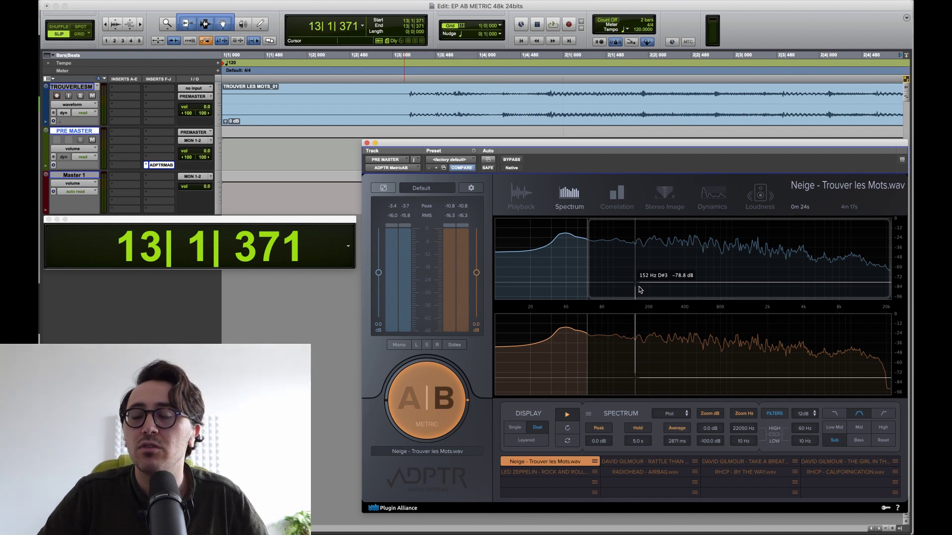
pyautogui.click(834, 440)
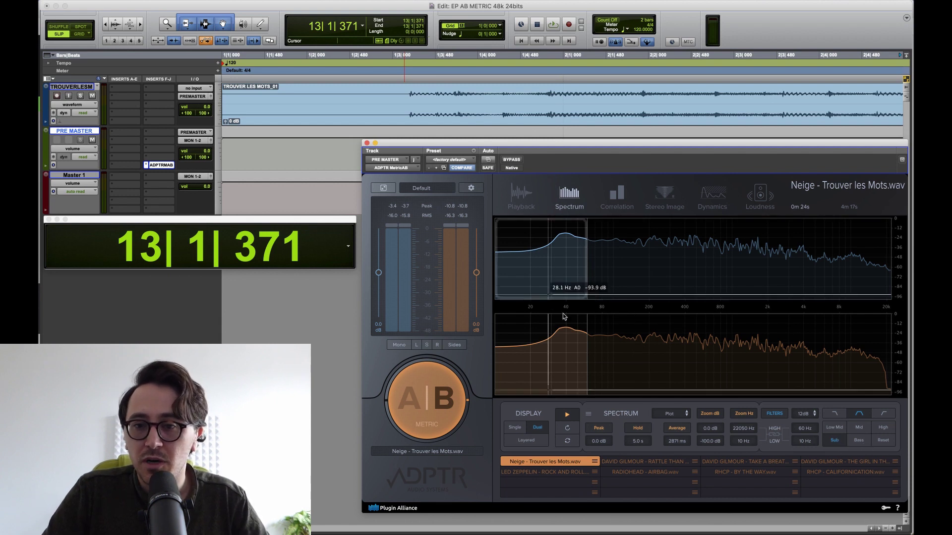
# - Isolate the Bass filter band and play the session, switching from the reference back to the mix
pyautogui.click(858, 440)
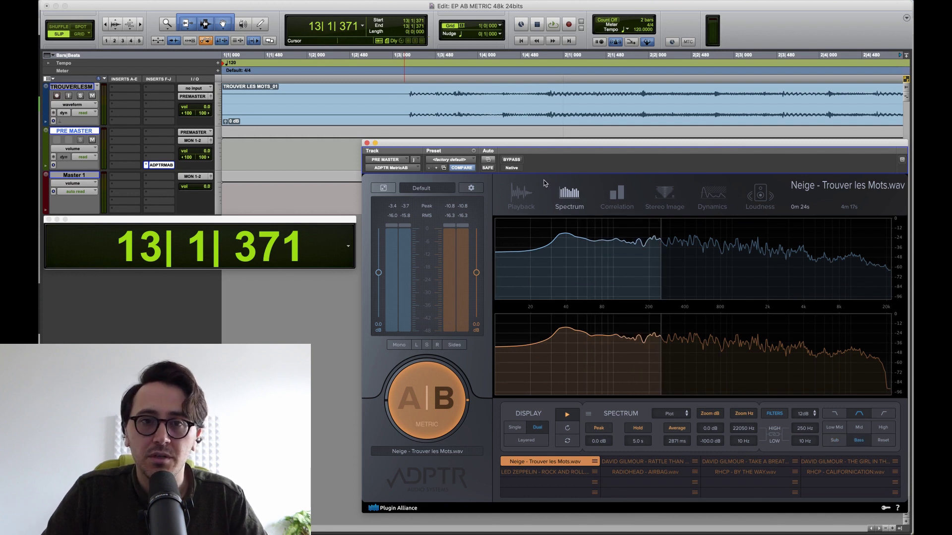
pyautogui.press('space')
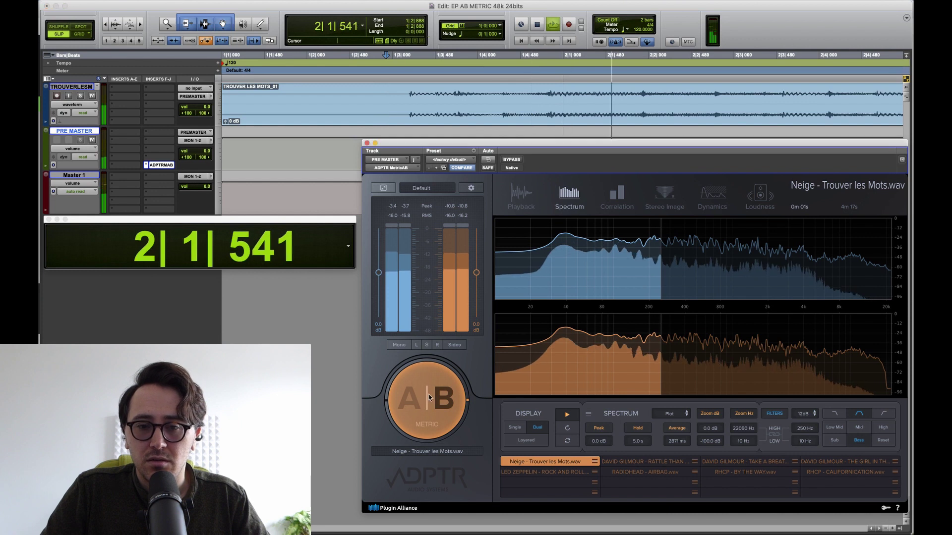
pyautogui.click(429, 397)
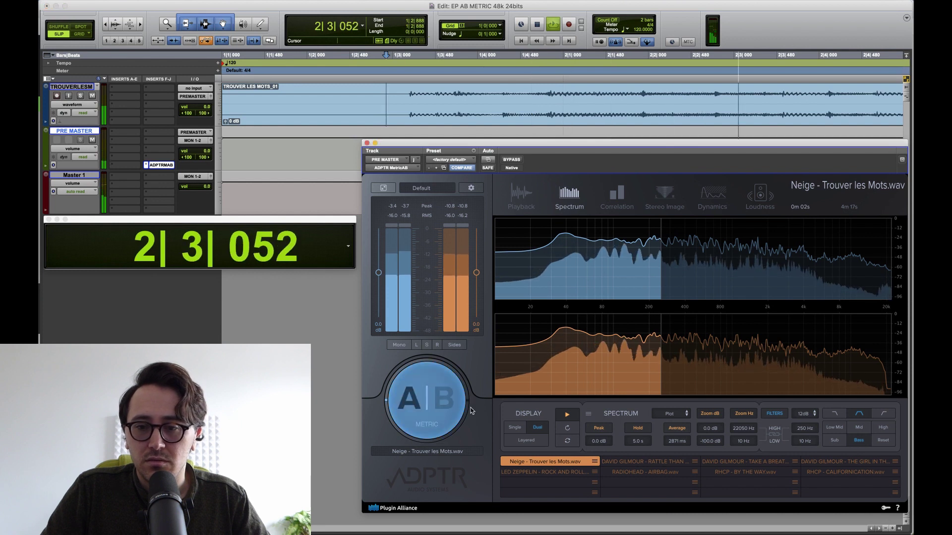
# - Listen to the mix through the Low Mid, Mid and High filter bands in turn, and reset the filter
pyautogui.click(842, 429)
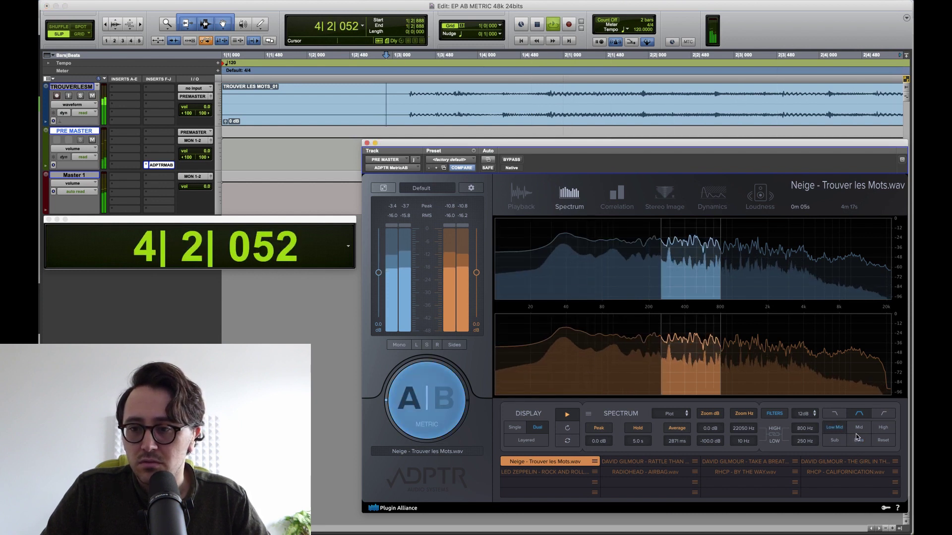
pyautogui.click(860, 430)
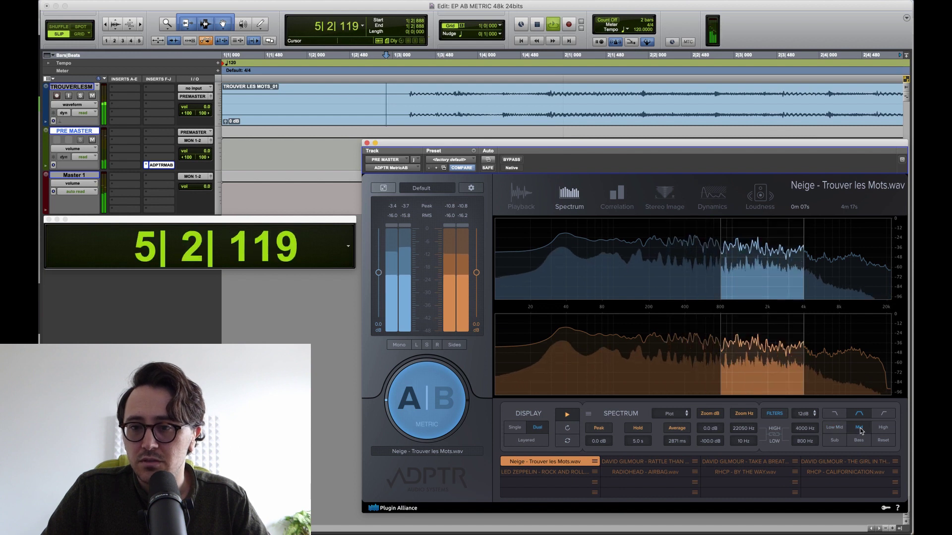
pyautogui.click(882, 428)
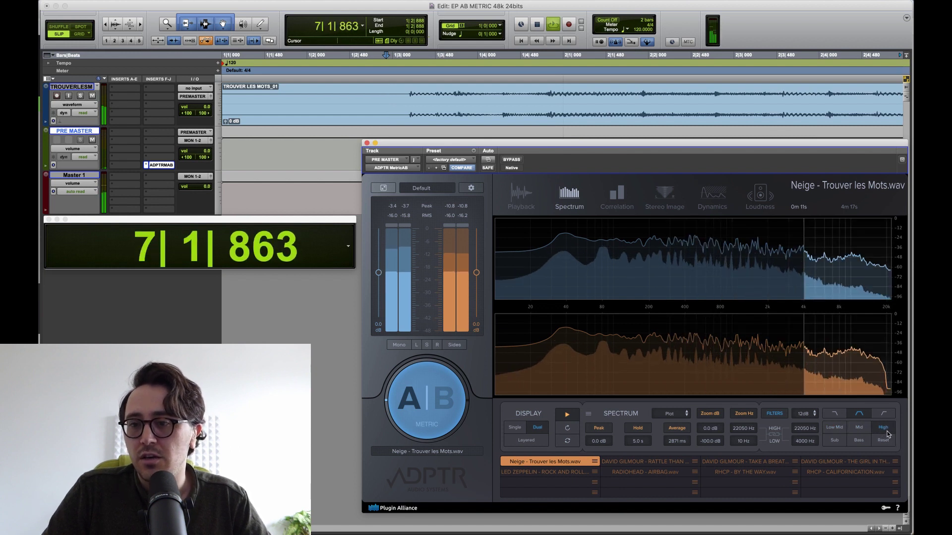
pyautogui.click(883, 440)
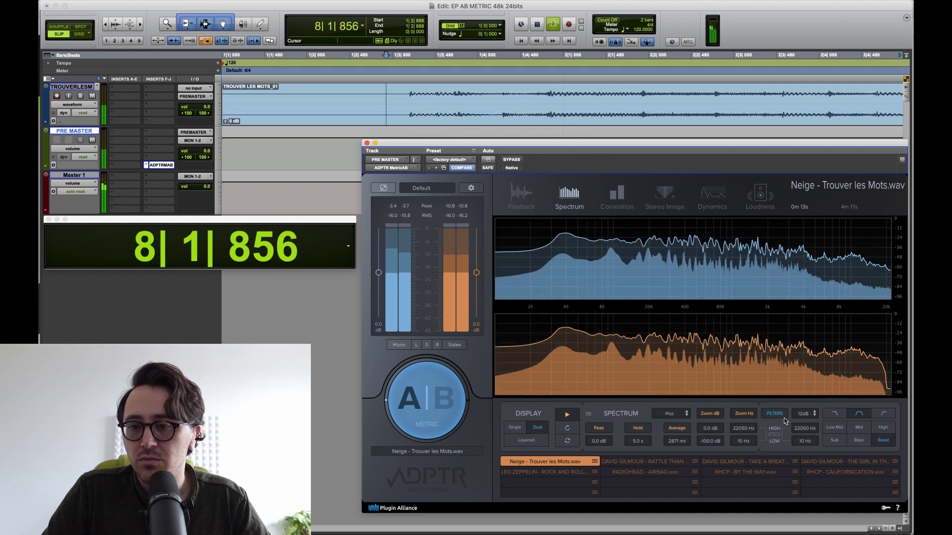
pyautogui.click(380, 208)
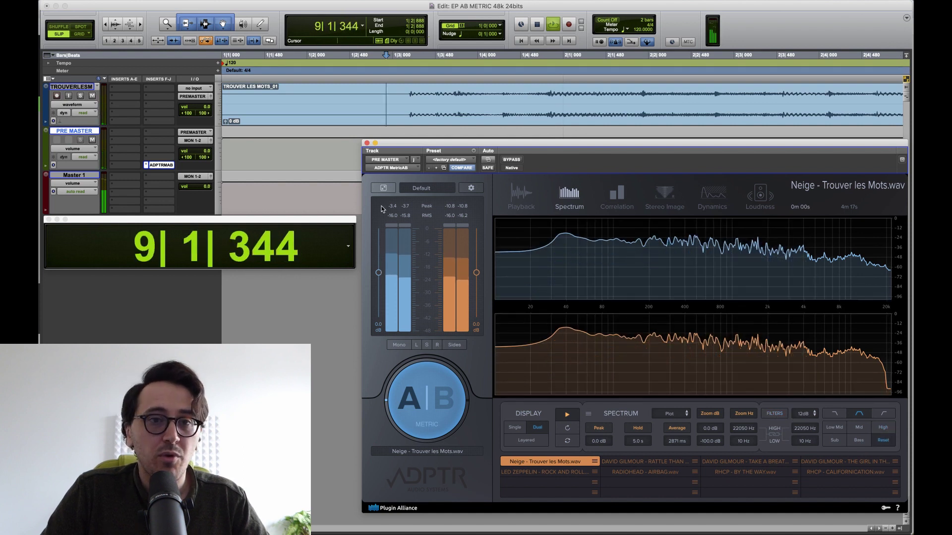
# - Try a different upper frequency for the Sub band in the plugin settings and restore the filter bank's factory defaults
pyautogui.click(471, 188)
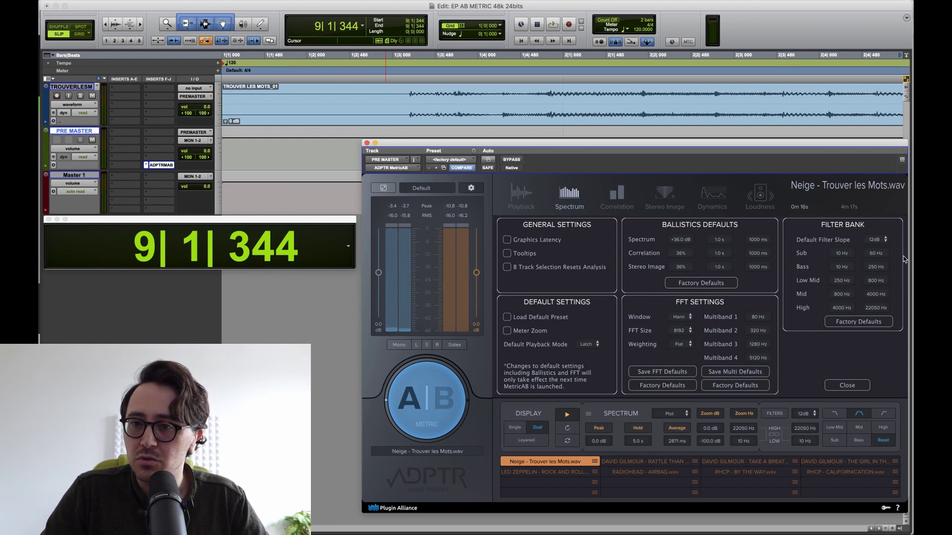
pyautogui.moveTo(874, 254); pyautogui.dragTo(866, 229)
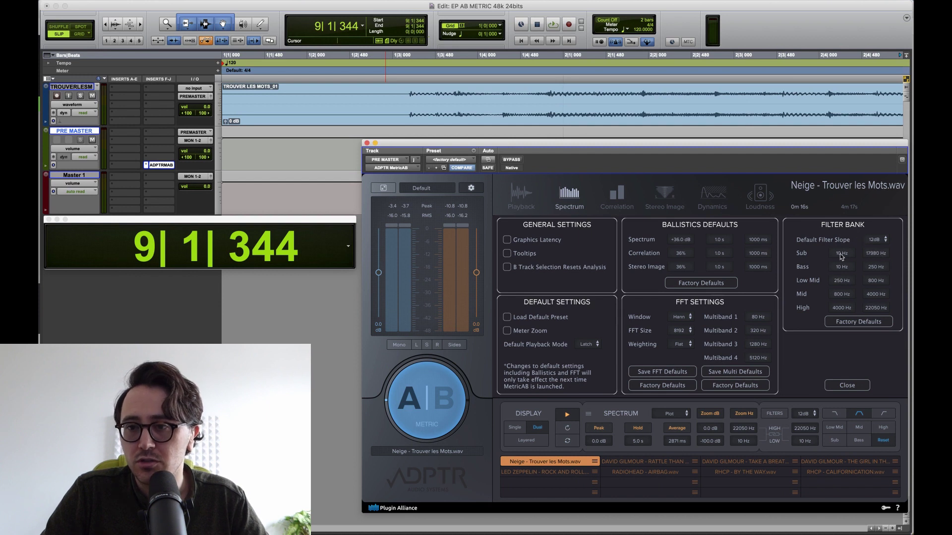
pyautogui.click(858, 322)
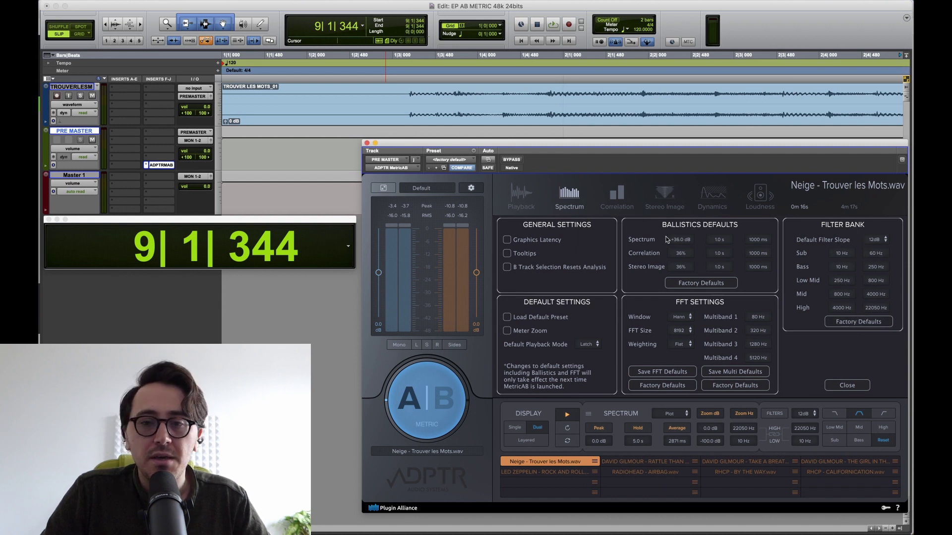
pyautogui.click(471, 188)
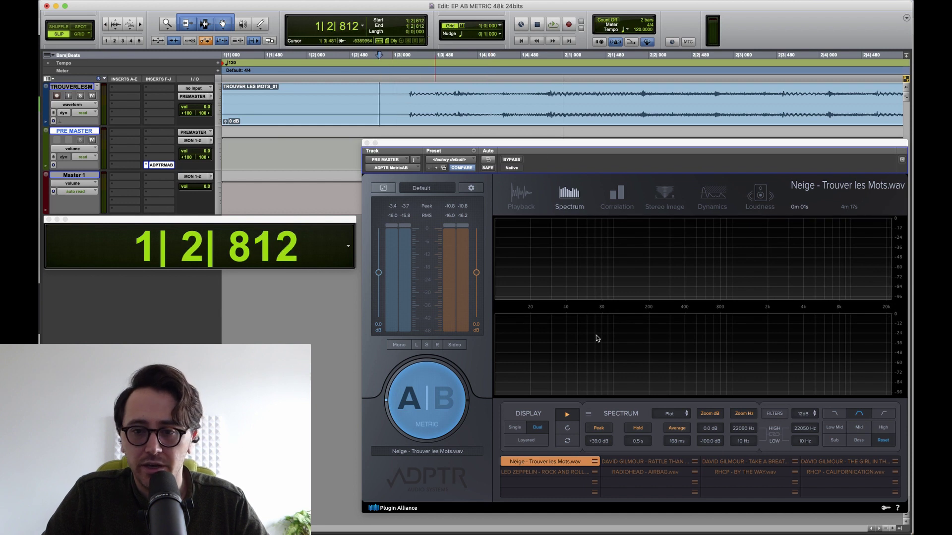
# - During playback, set the spectrum's dB zoom limits to -5.5 and -31.5 dB and its upper and lower frequency limits to 18 and 81 Hz
pyautogui.press('space')
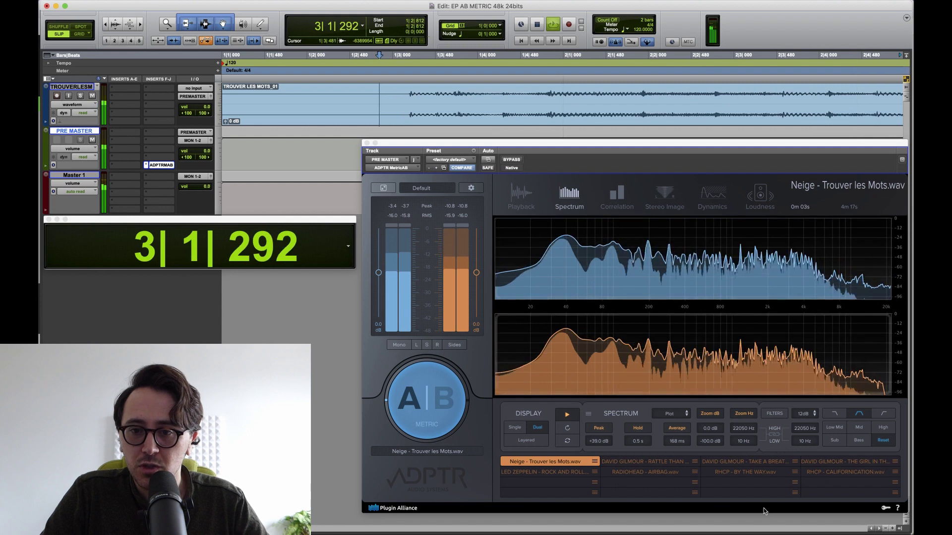
pyautogui.click(707, 458)
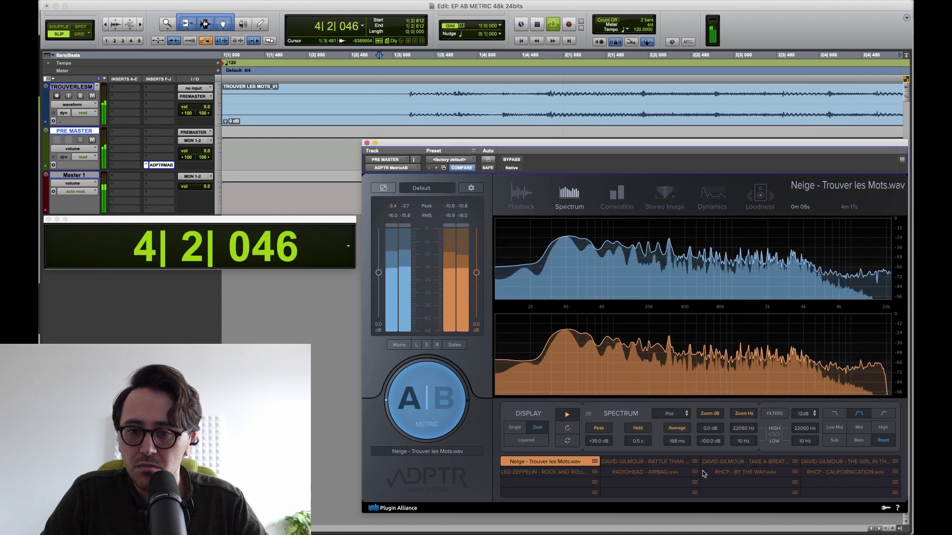
pyautogui.moveTo(710, 428); pyautogui.dragTo(723, 378)
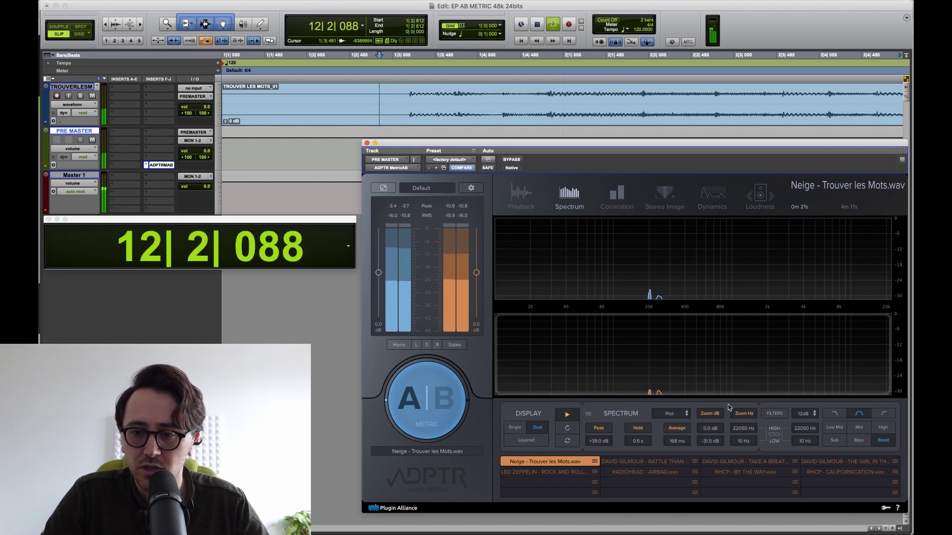
pyautogui.moveTo(741, 430); pyautogui.dragTo(732, 526)
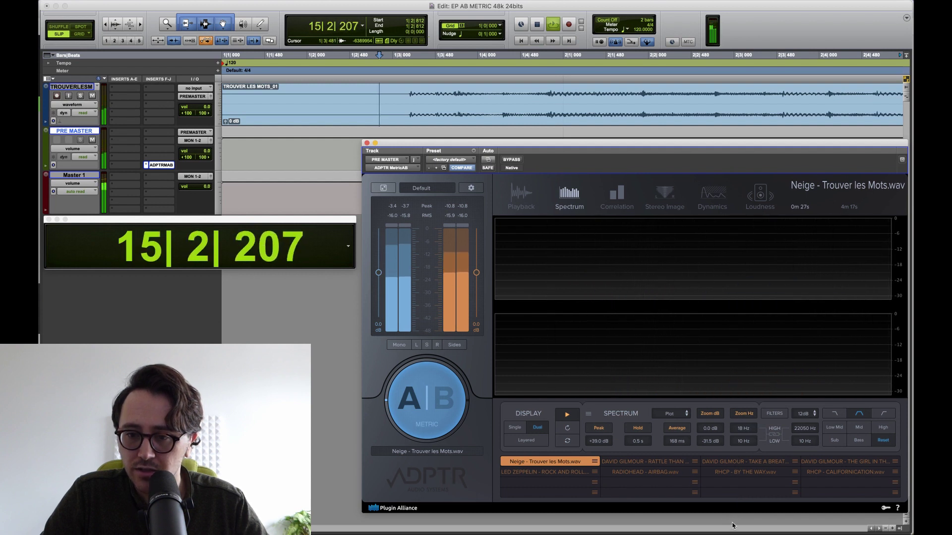
pyautogui.moveTo(745, 442); pyautogui.dragTo(741, 467)
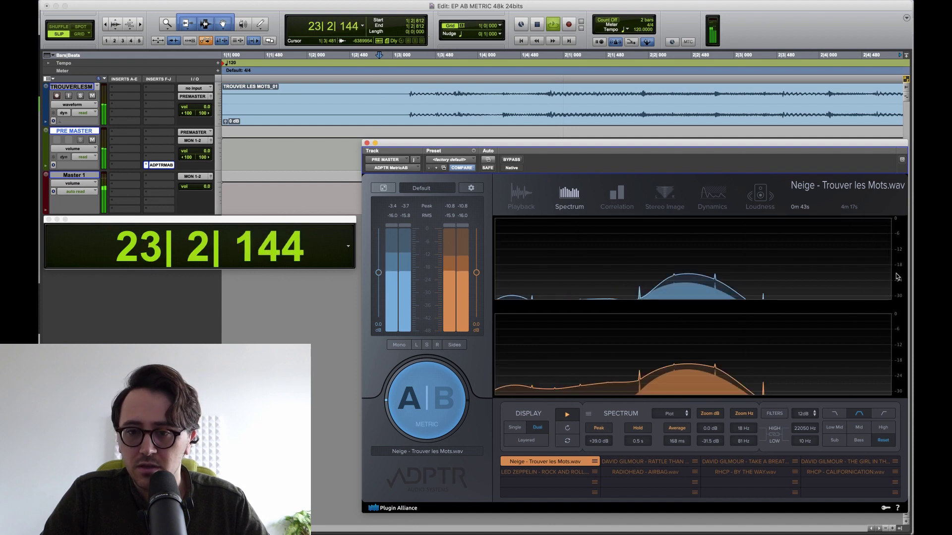
pyautogui.scroll(-3, 714, 435)
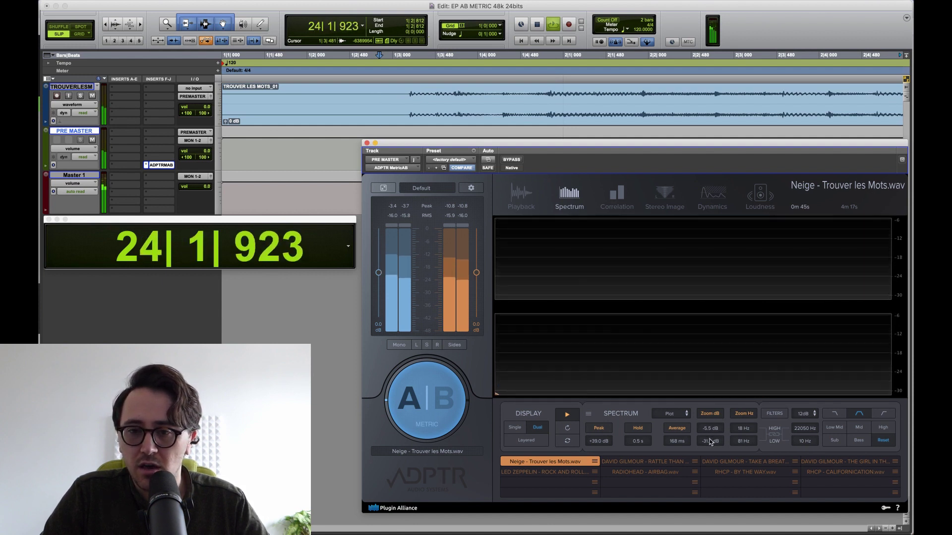
# - Try upper dB zoom limits of -20.5 and -26.5 dB, then restore the spectrum's limits to 0.0 and -100.0 dB and 22050 and 10 Hz
pyautogui.scroll(-10, 717, 431)
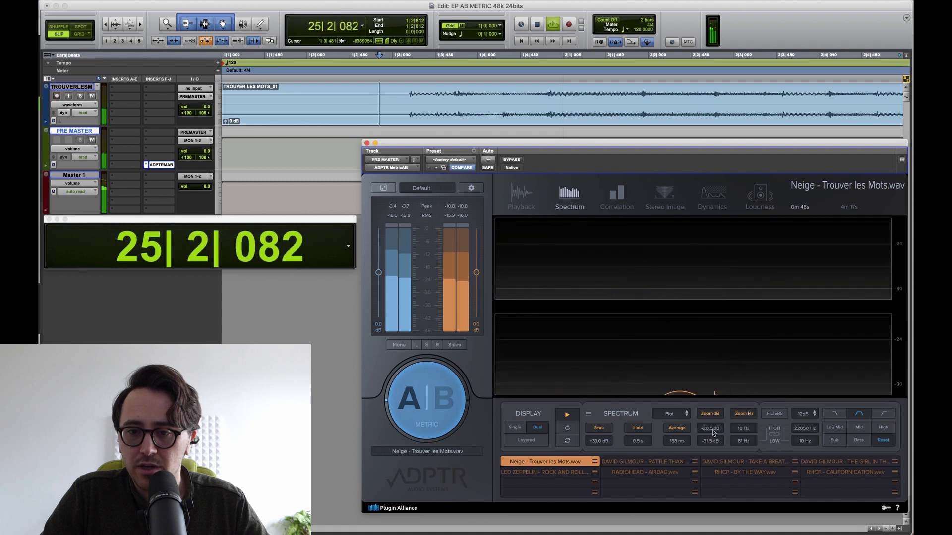
pyautogui.scroll(10, 716, 430)
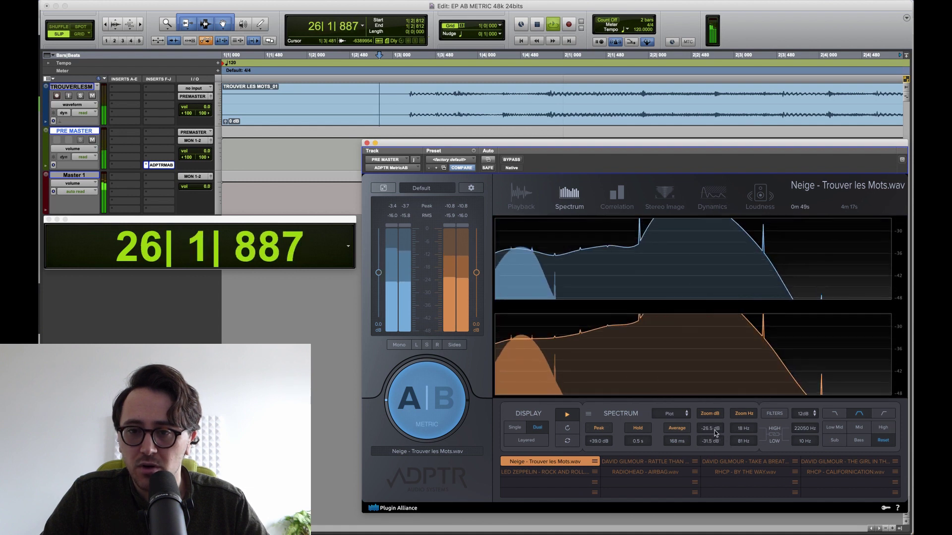
pyautogui.scroll(15, 716, 430)
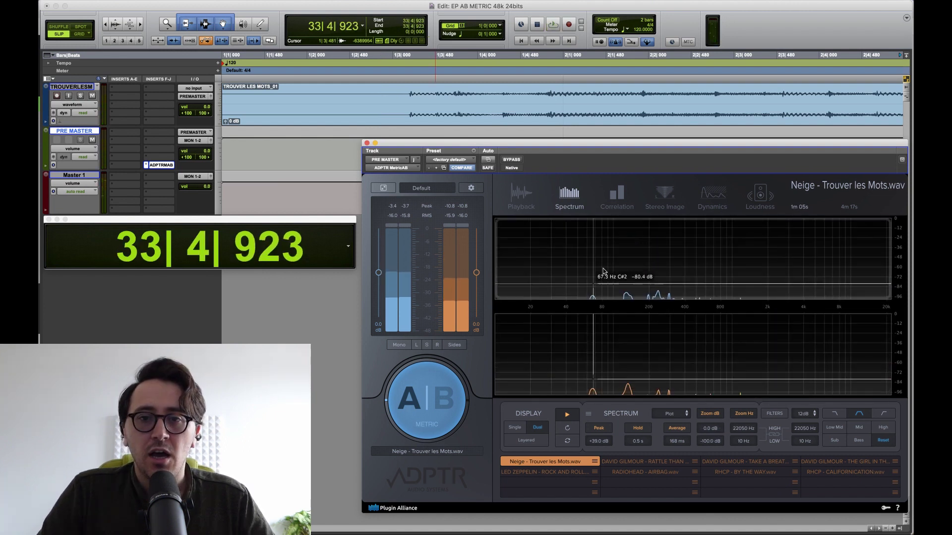
# - Show the Correlation view, play the session from just before the audio begins, and switch the correlation display from Plot to Octave mode
pyautogui.click(626, 202)
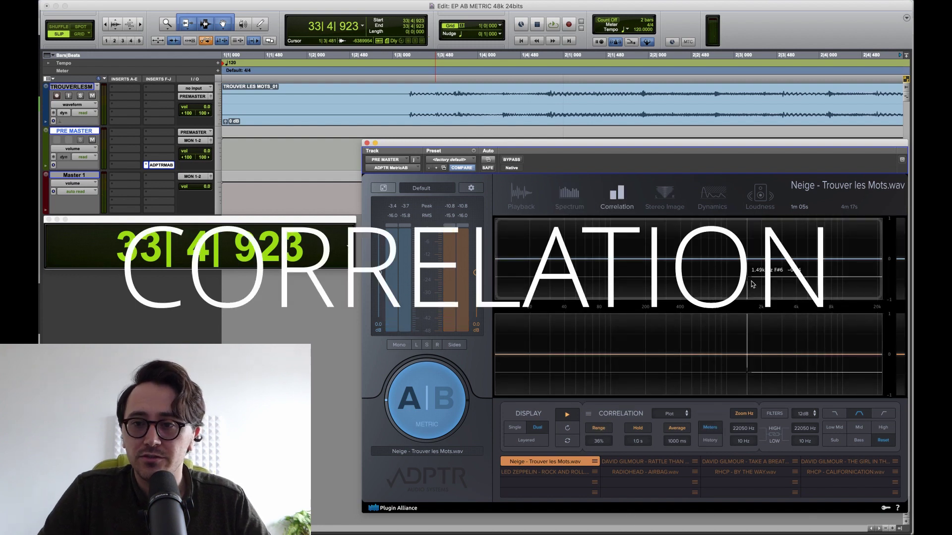
pyautogui.click(395, 95)
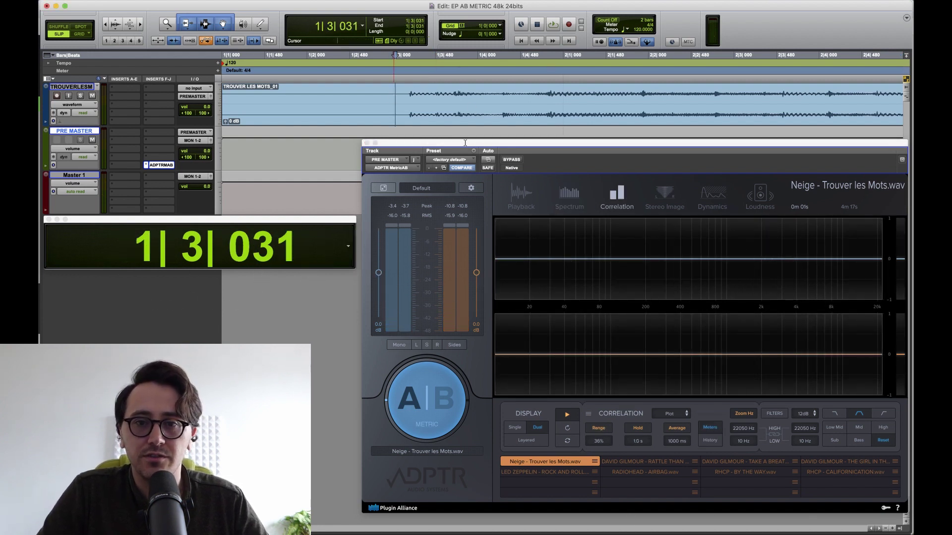
pyautogui.press('space')
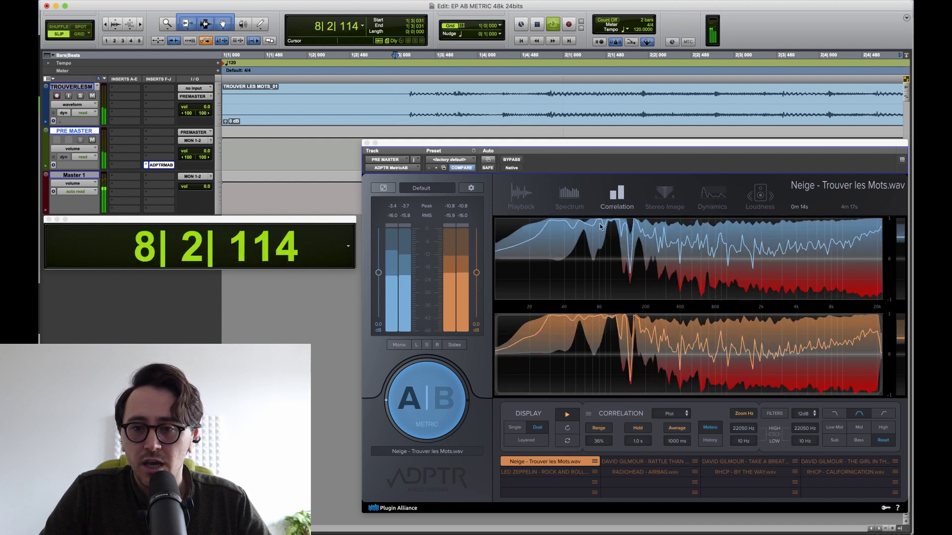
pyautogui.click(670, 414)
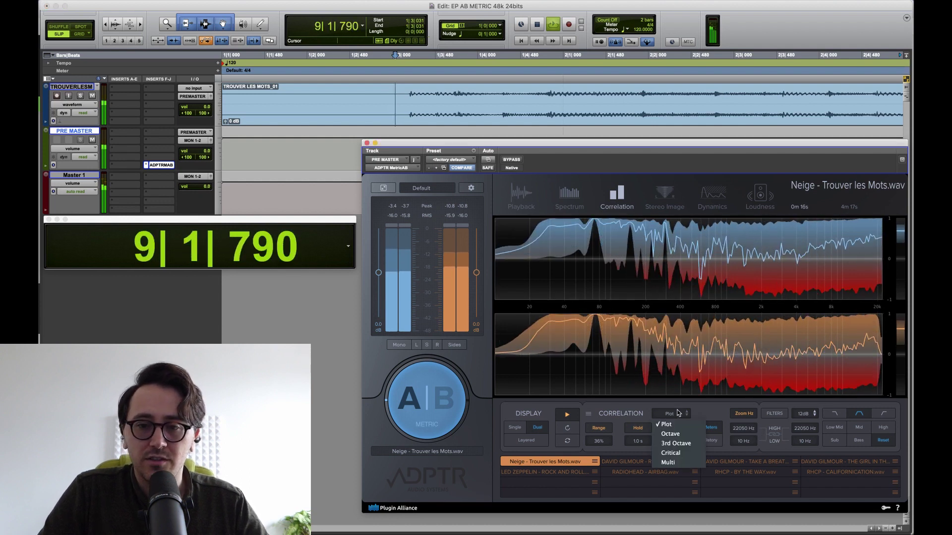
pyautogui.click(678, 434)
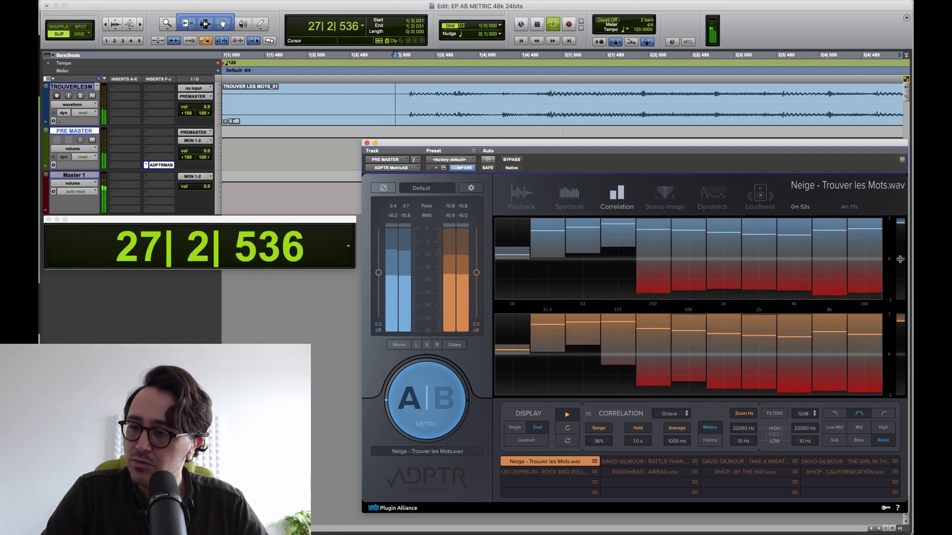
pyautogui.press('space')
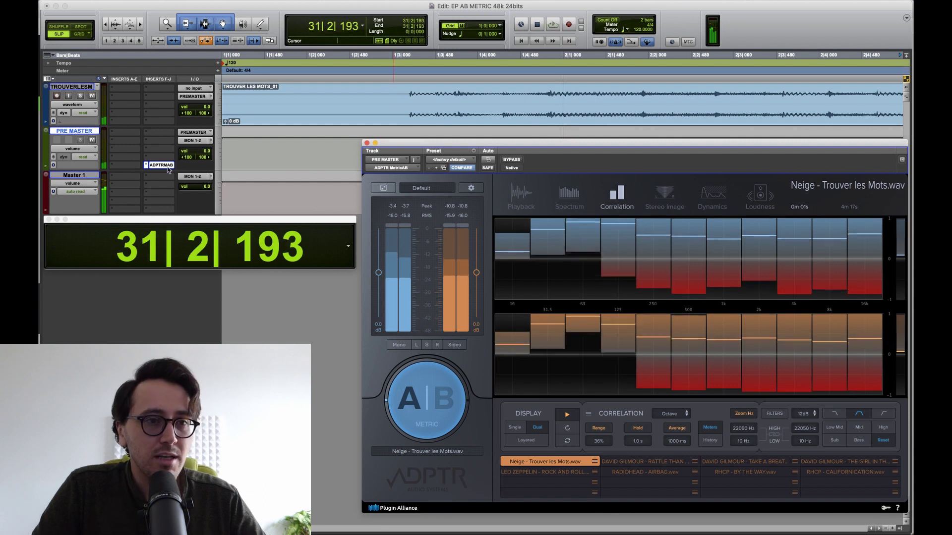
# - Insert the stereo Flux StereoTool v3 before MetricAB on the PRE MASTER track and play the session to watch its phase meter
pyautogui.click(164, 154)
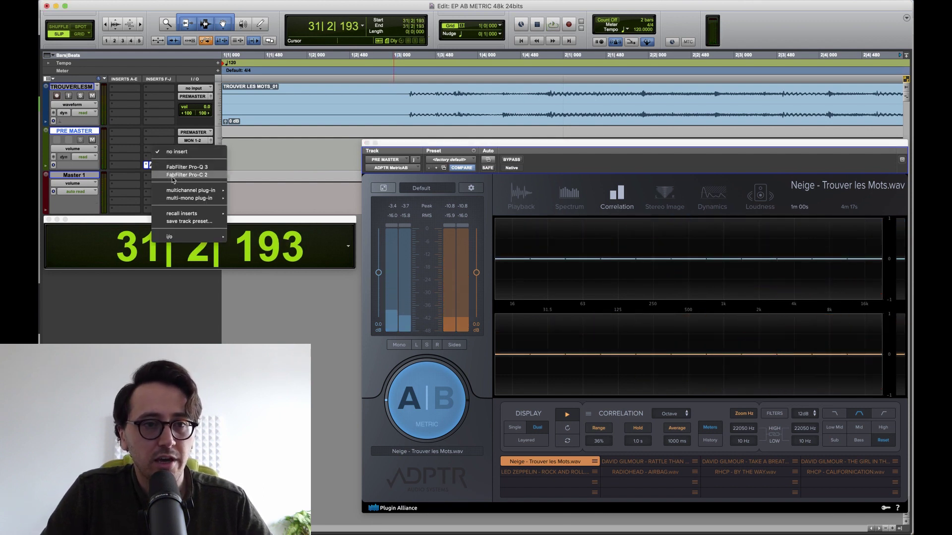
pyautogui.moveTo(180, 194)
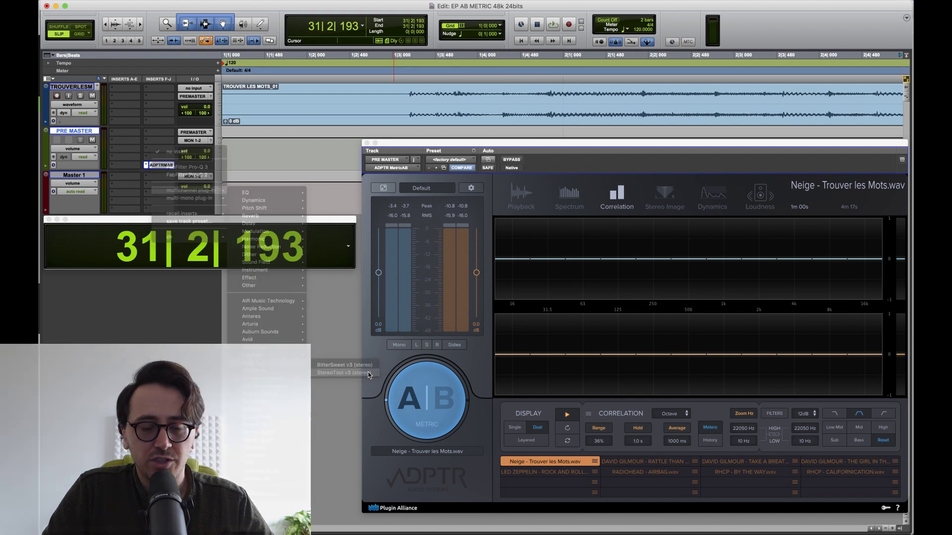
pyautogui.click(324, 365)
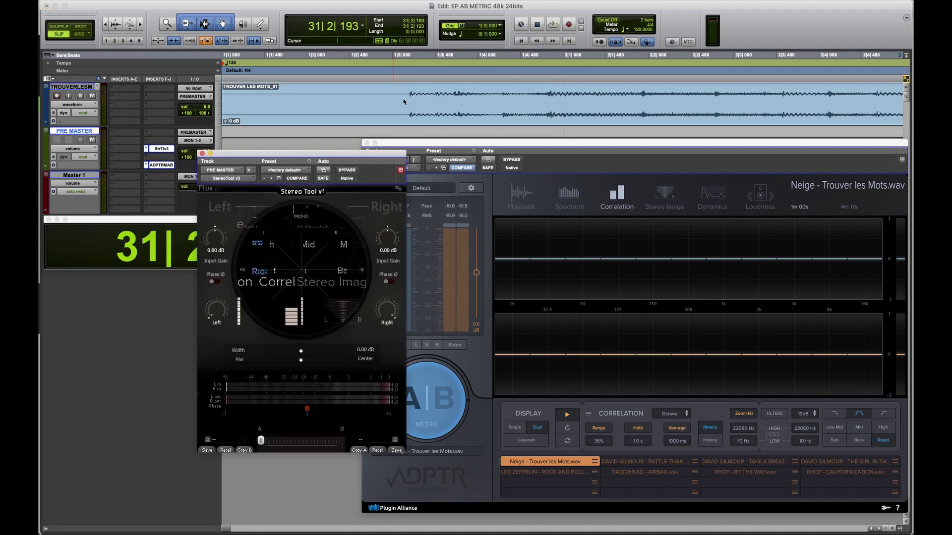
pyautogui.click(402, 97)
pyautogui.press('space')
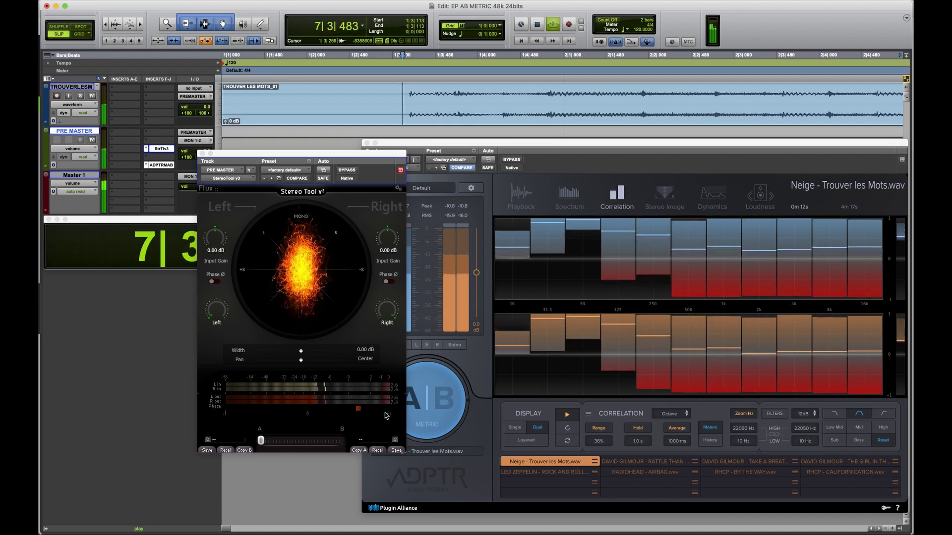
pyautogui.press('space')
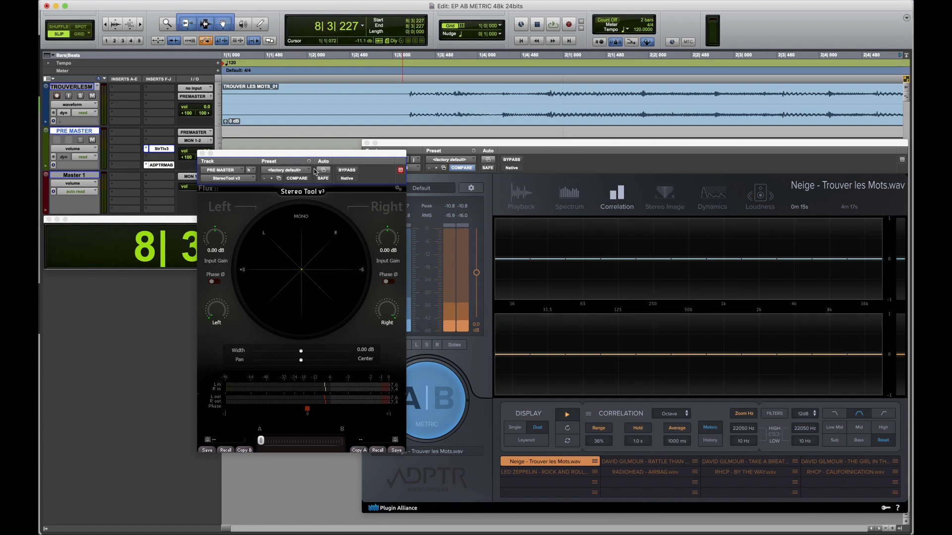
# - Close the StereoTool v3 window and remove the plugin from the PRE MASTER track's inserts
pyautogui.click(203, 154)
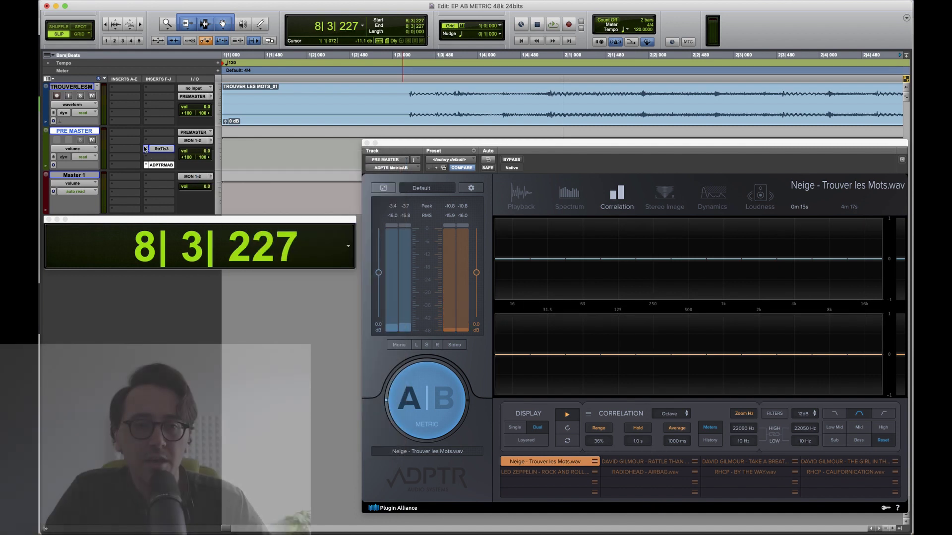
pyautogui.click(160, 112)
pyautogui.click(183, 112)
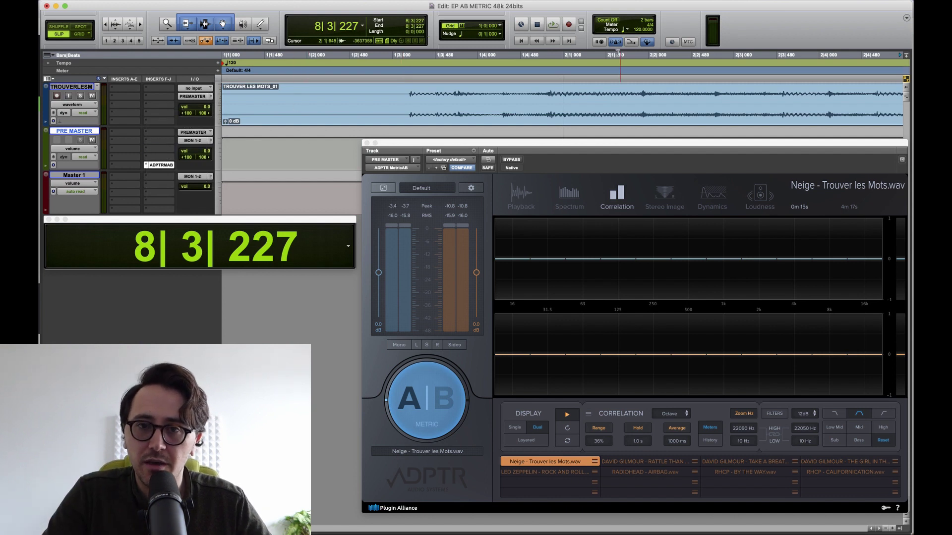
# - During playback, set the correlation's Hold to 4.6 s and then 0.0 s, and its Average to Infinite and then 5 ms
pyautogui.press('space')
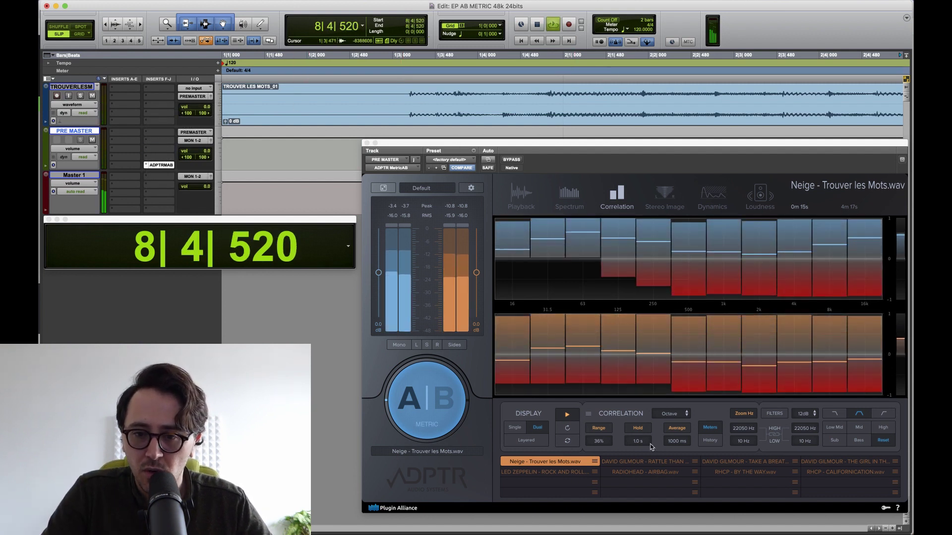
pyautogui.moveTo(651, 446); pyautogui.dragTo(649, 364)
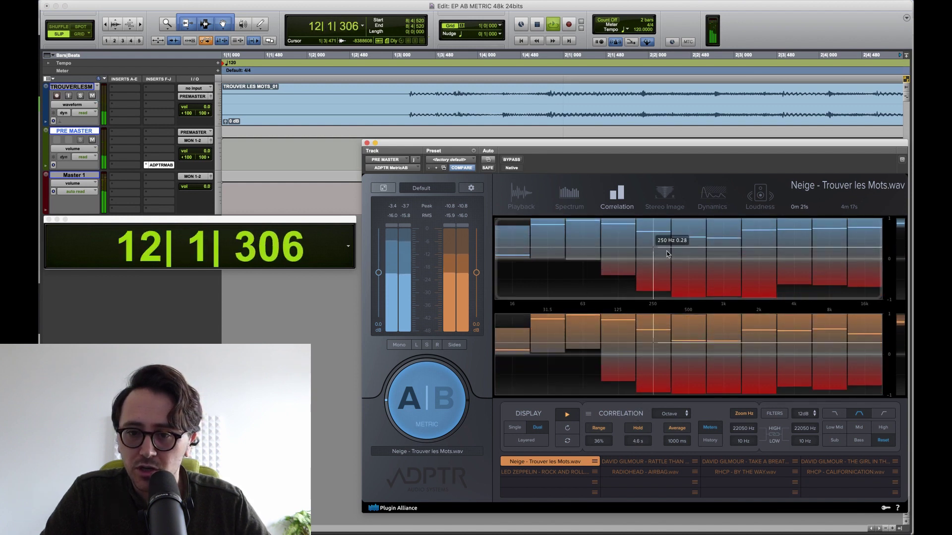
pyautogui.moveTo(638, 441); pyautogui.dragTo(605, 511)
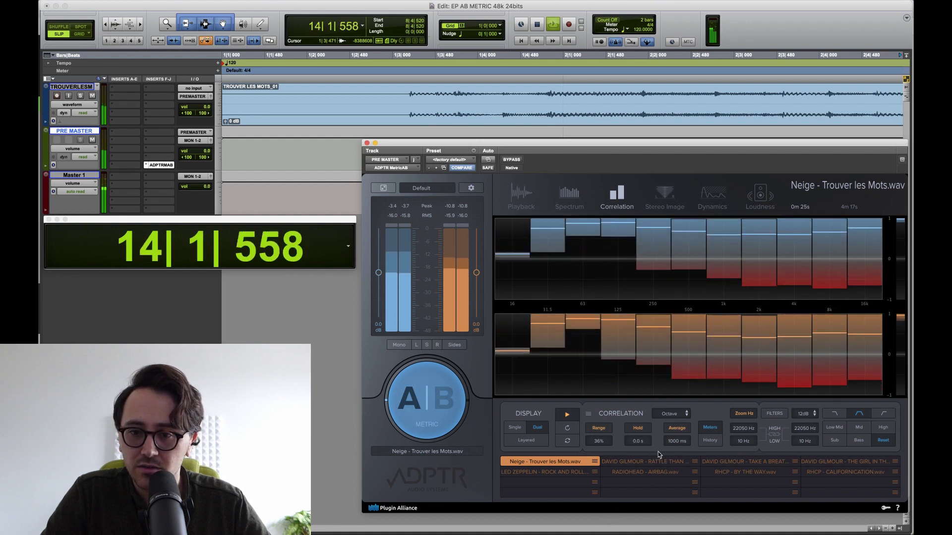
pyautogui.moveTo(680, 445); pyautogui.dragTo(705, 317)
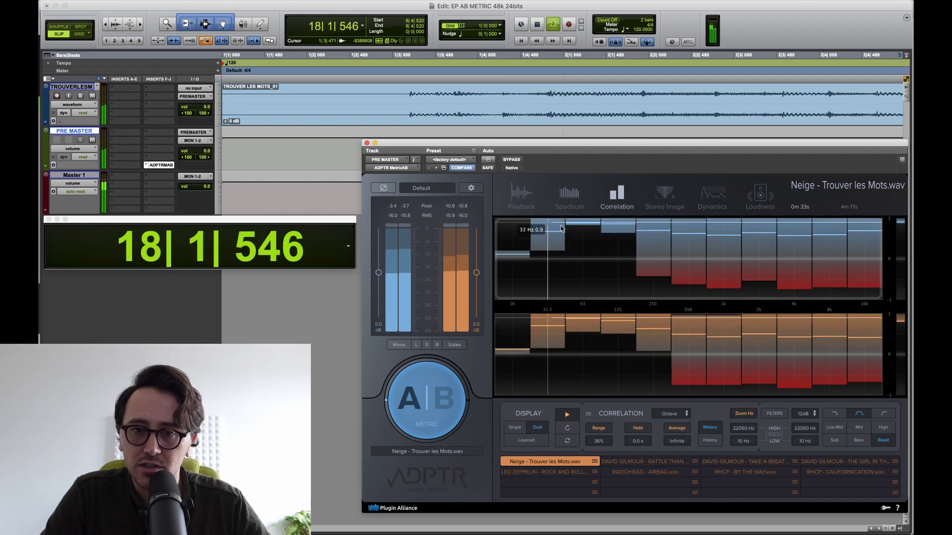
pyautogui.moveTo(675, 441); pyautogui.dragTo(663, 533)
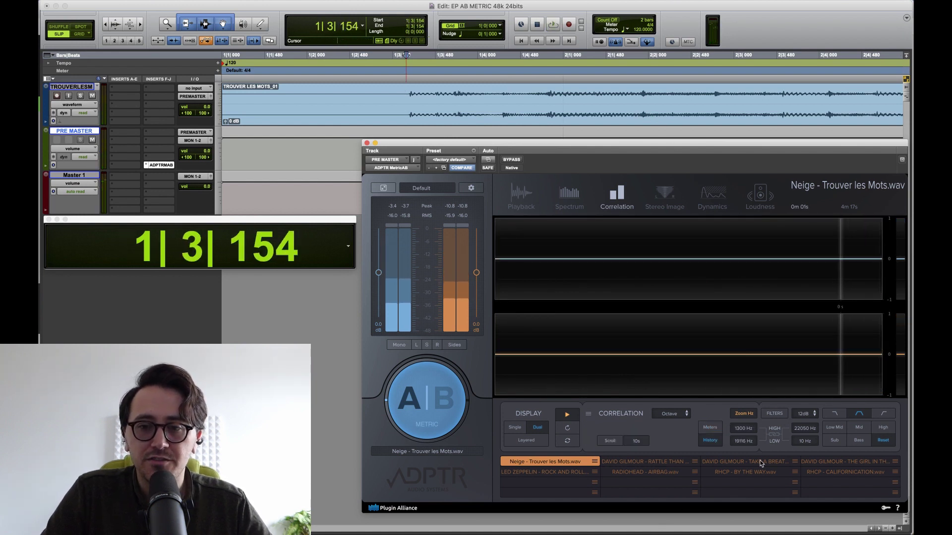
# - Replay the session with the correlation Meters, switch to the History display, and turn its Scroll option on and off again
pyautogui.click(709, 429)
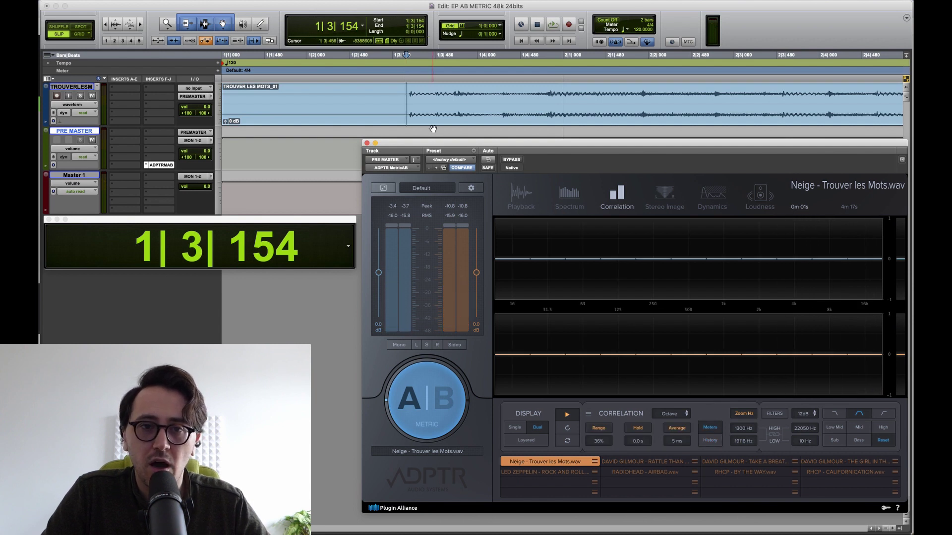
pyautogui.click(405, 91)
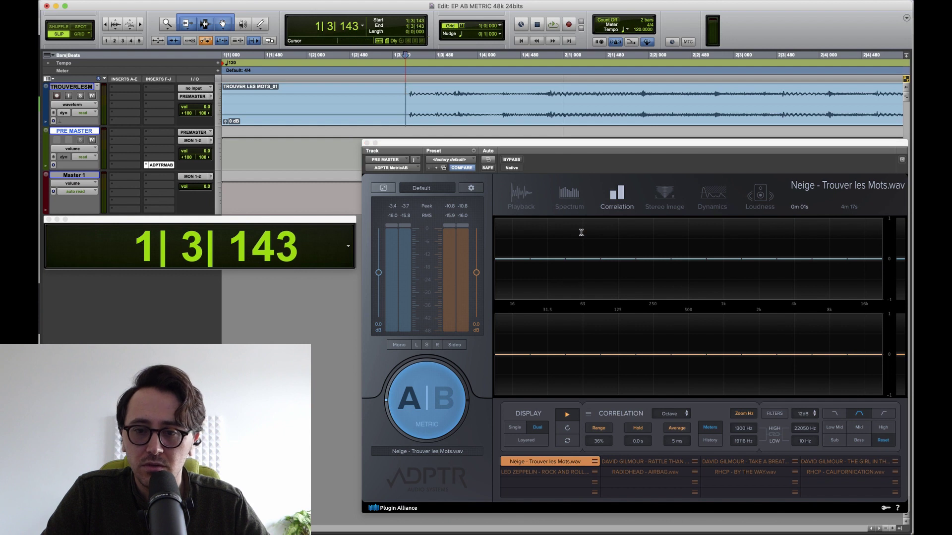
pyautogui.press('space')
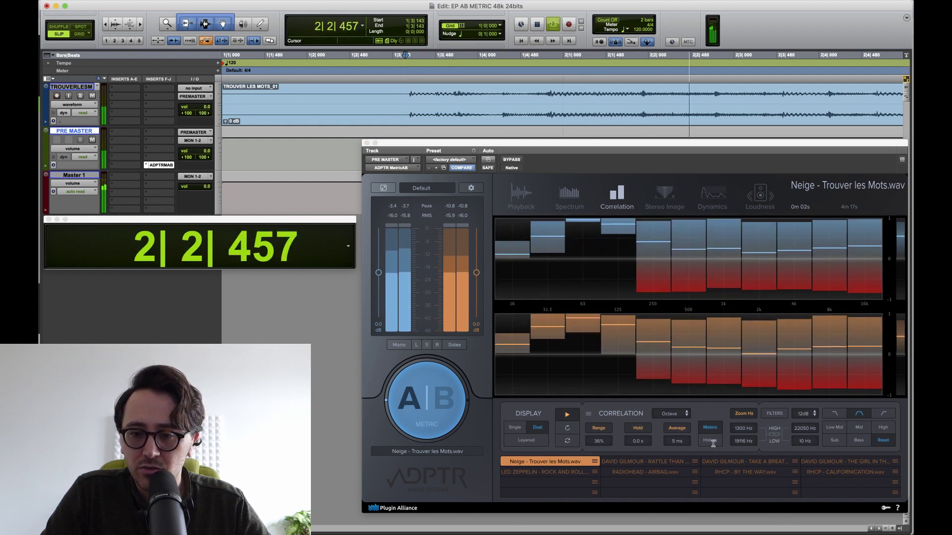
pyautogui.click(710, 442)
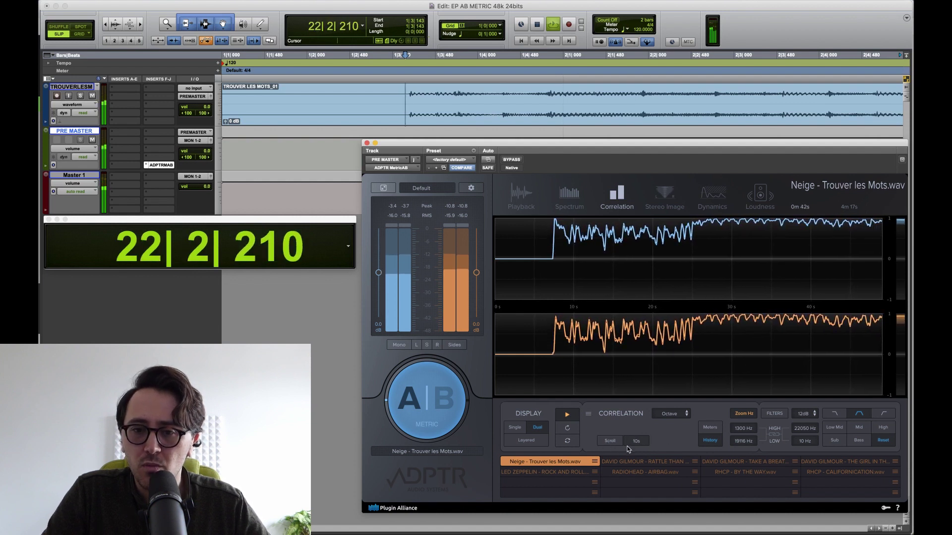
pyautogui.click(611, 444)
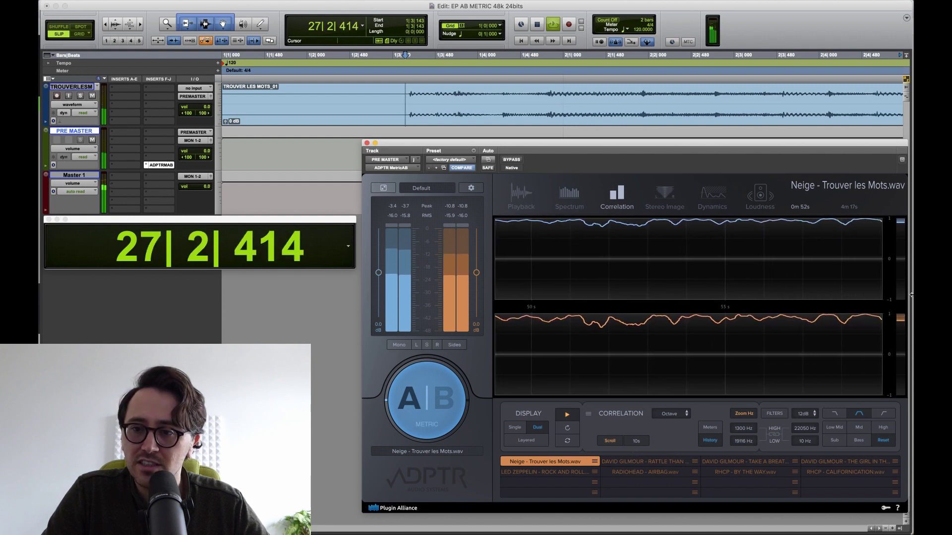
pyautogui.click(641, 441)
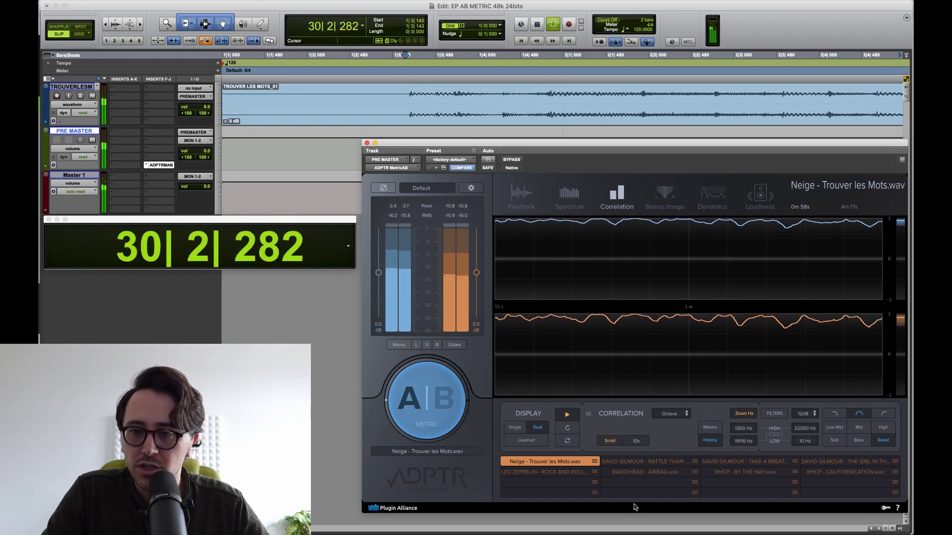
pyautogui.click(608, 442)
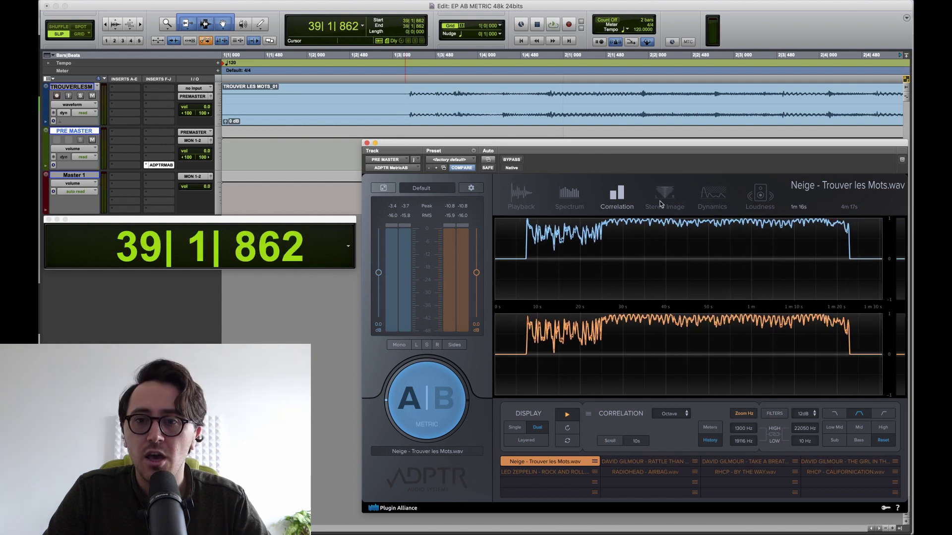
# - Show the Stereo Image view, play the session from just before the audio begins, and set the display to 3rd Octave mode
pyautogui.click(660, 203)
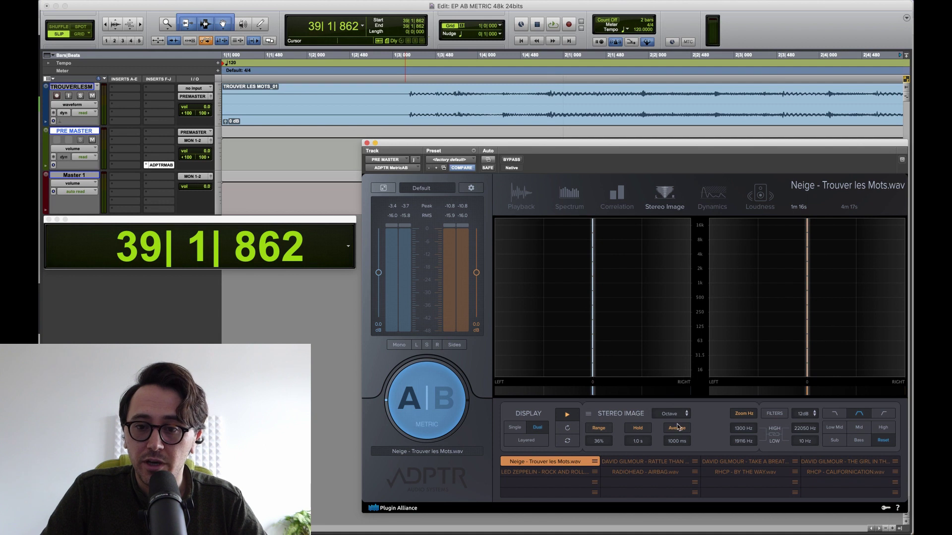
pyautogui.press('space')
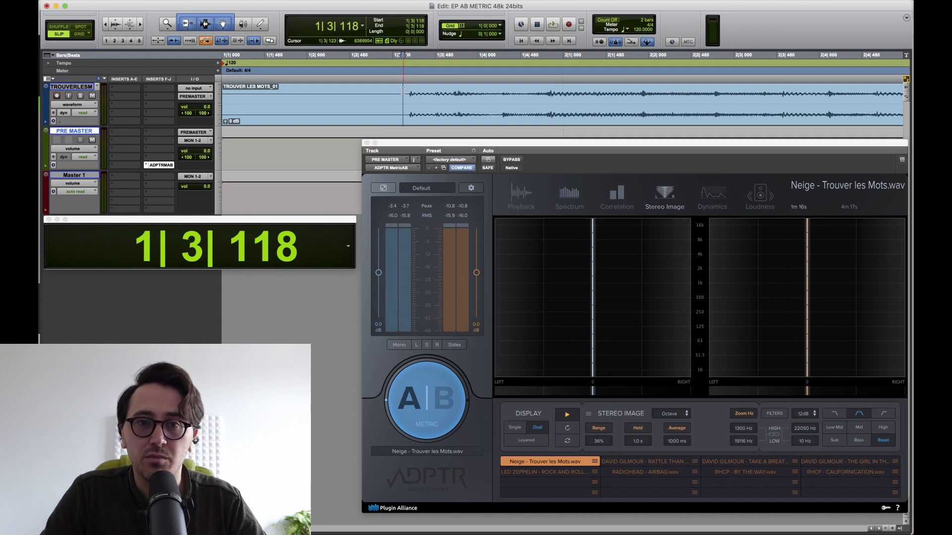
pyautogui.press('space')
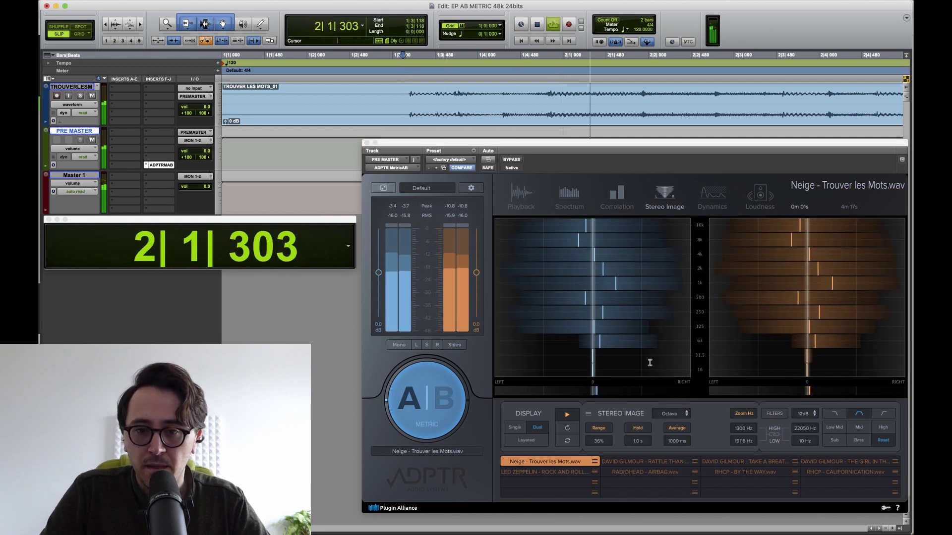
pyautogui.click(671, 413)
pyautogui.click(678, 448)
# - Switch the stereo image to Plot and then Octave mode, and set its Average to Infinite and Hold to 0.0 s
pyautogui.click(674, 414)
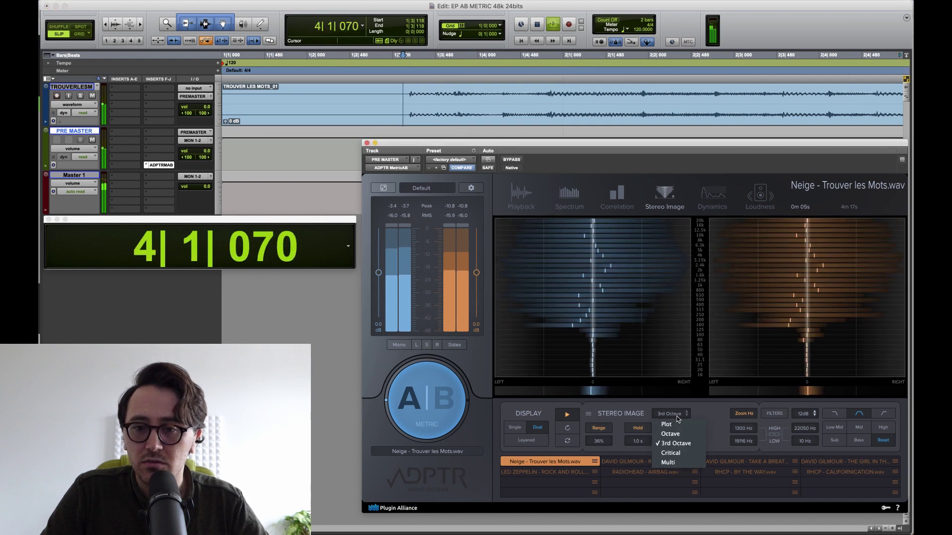
pyautogui.click(666, 425)
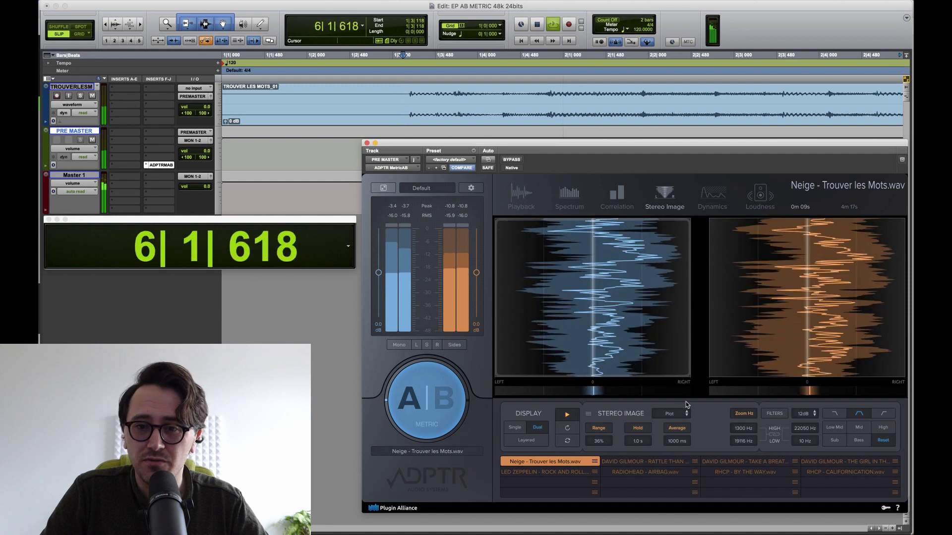
pyautogui.click(672, 413)
pyautogui.click(671, 433)
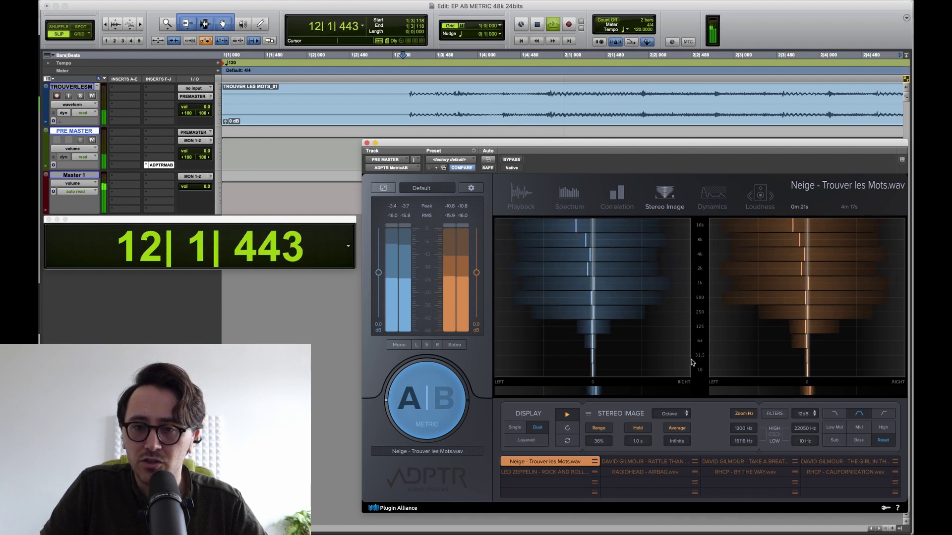
pyautogui.moveTo(691, 362); pyautogui.dragTo(704, 534)
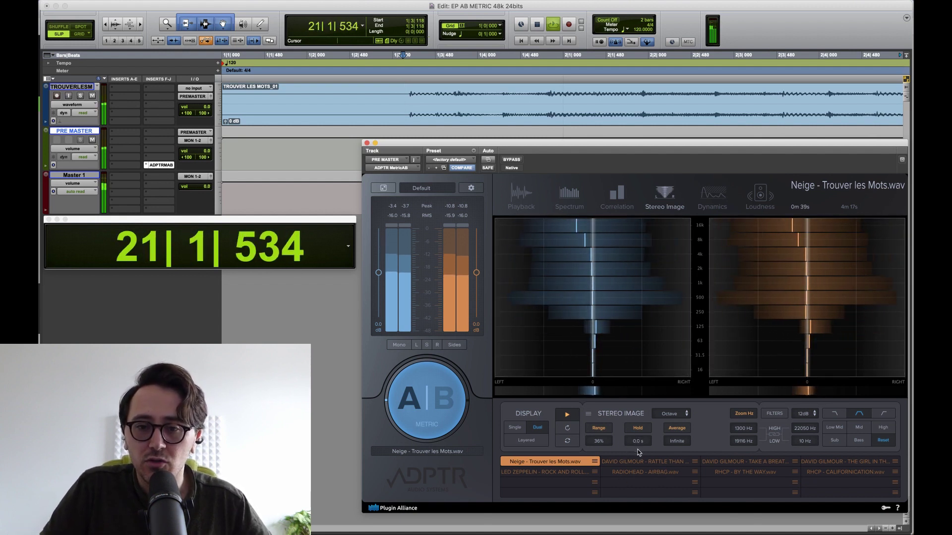
# - Replay the audio's start while setting the stereo image's Hold to 5.0 s, 2.0 s and then 1.0 s, and its Average to 954 ms
pyautogui.moveTo(639, 445); pyautogui.dragTo(639, 367)
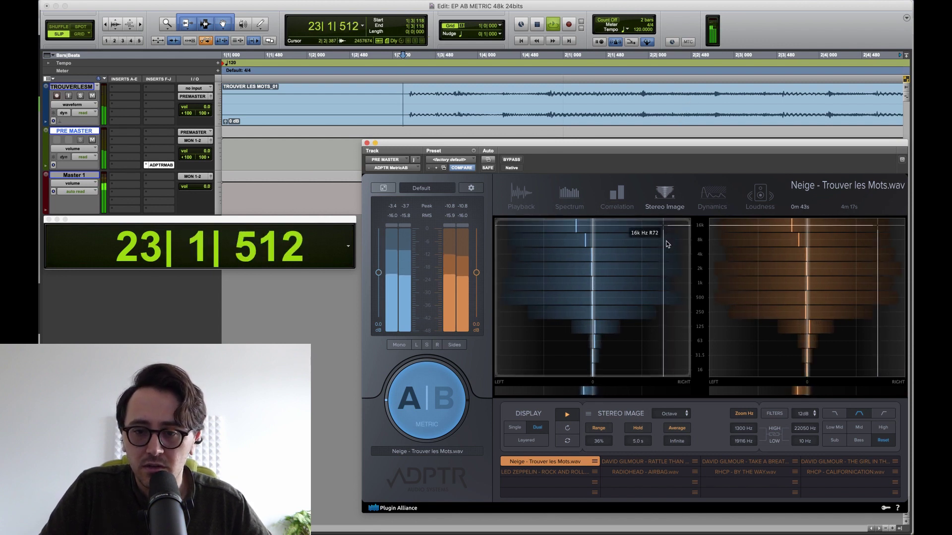
pyautogui.moveTo(637, 487); pyautogui.dragTo(639, 530)
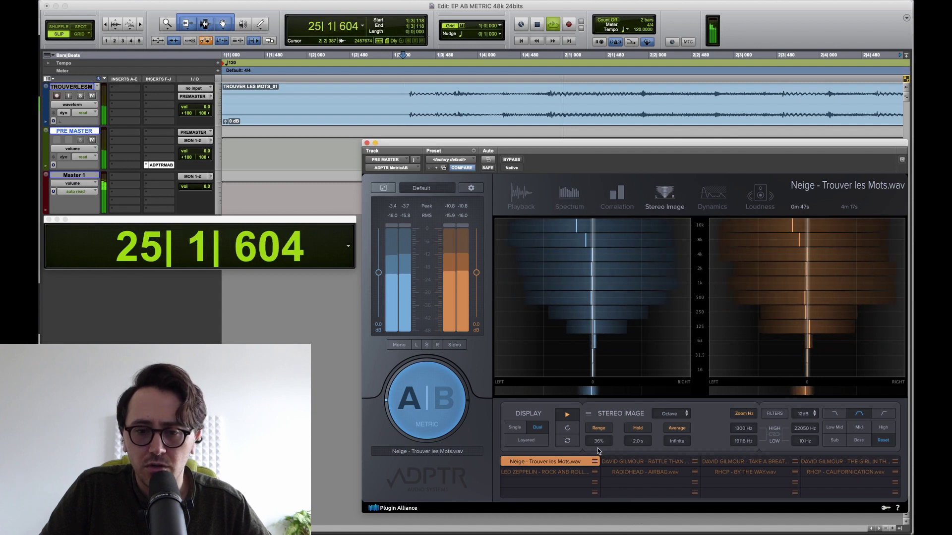
pyautogui.press('space')
pyautogui.click(395, 102)
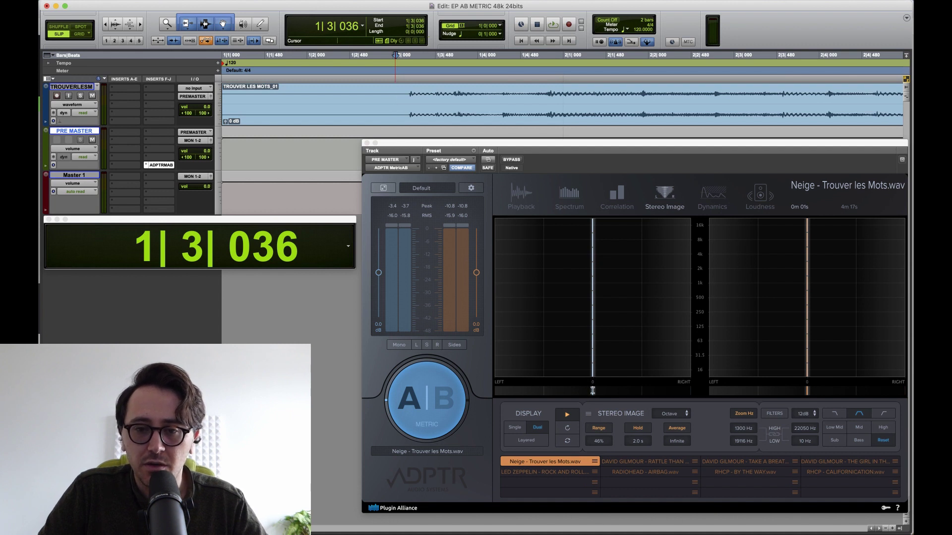
pyautogui.press('space')
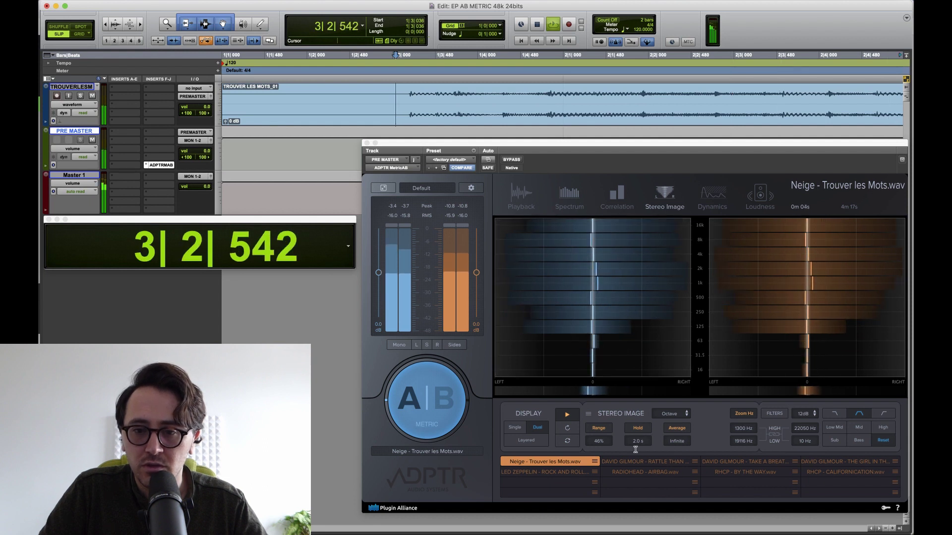
pyautogui.moveTo(635, 450); pyautogui.dragTo(637, 466)
pyautogui.moveTo(677, 442); pyautogui.dragTo(669, 499)
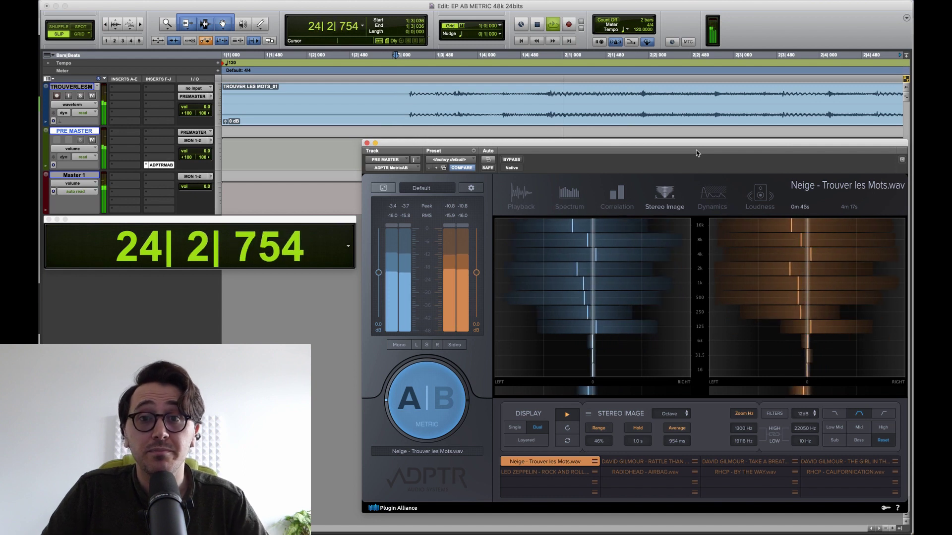
# - Show the Dynamics view, choose the High Dynamic 15dB target preset, and restart playback from around bar 31
pyautogui.click(717, 197)
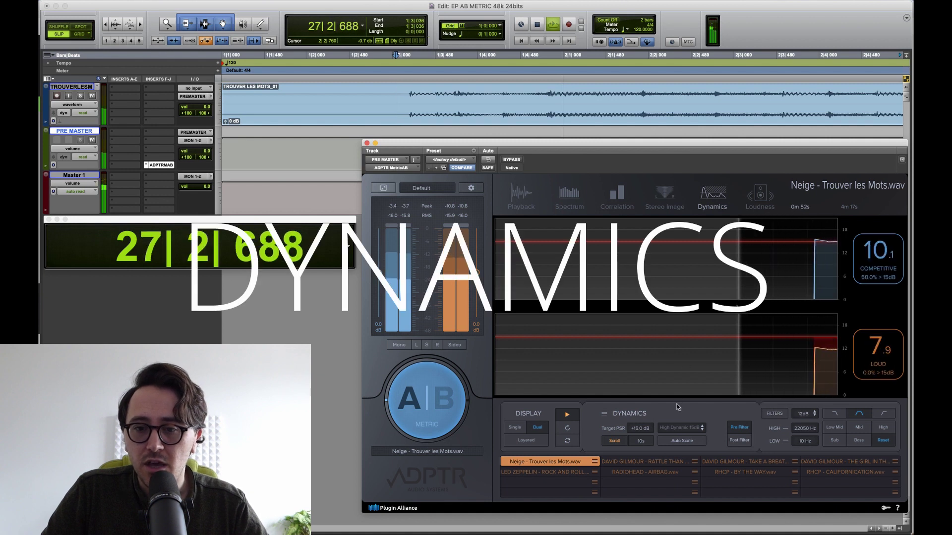
pyautogui.press('space')
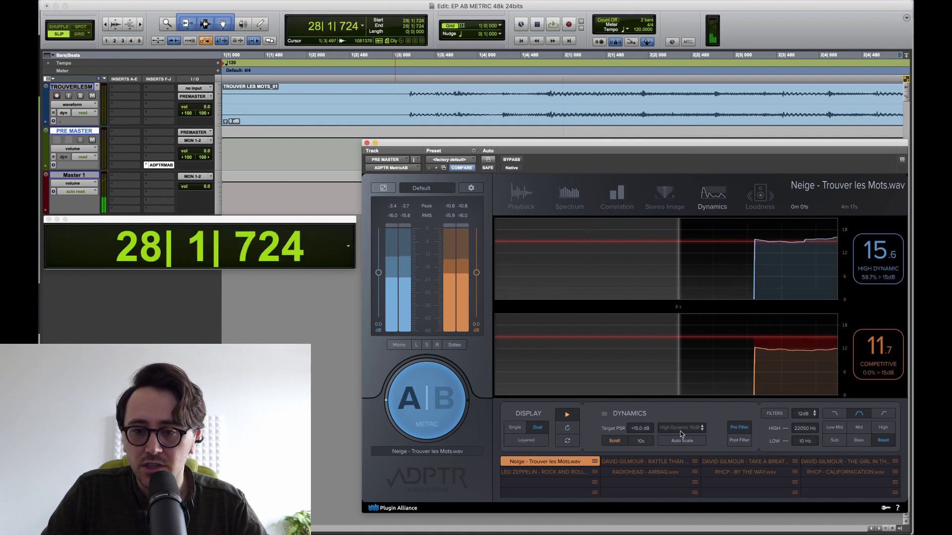
pyautogui.click(698, 430)
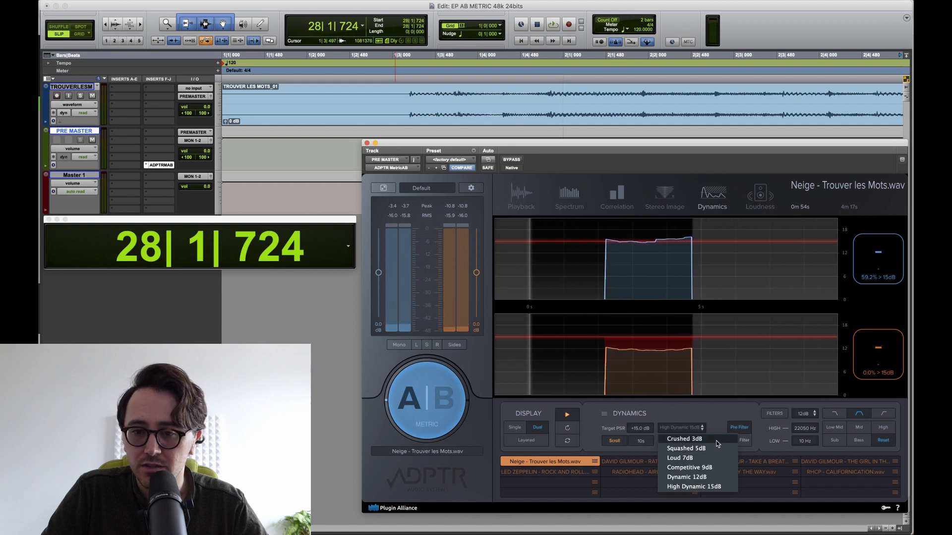
pyautogui.click(712, 487)
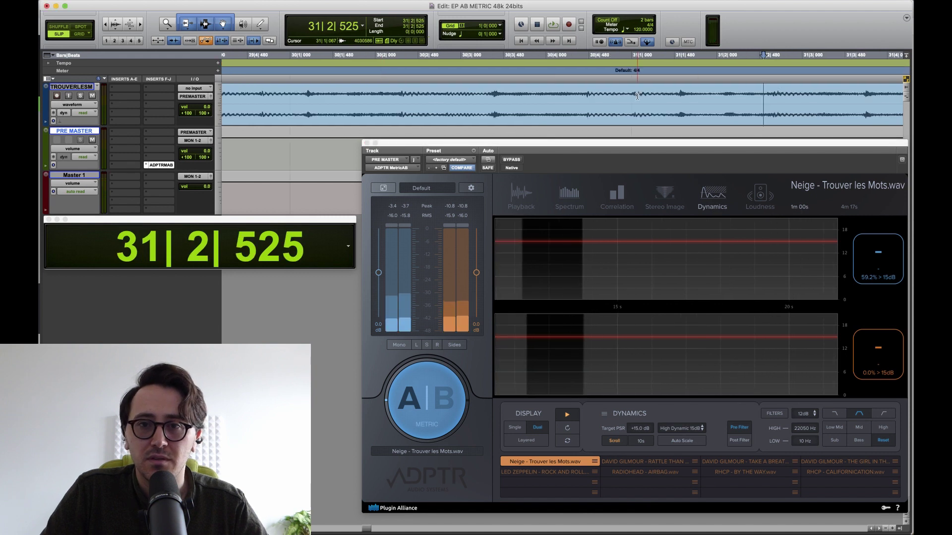
pyautogui.press('space')
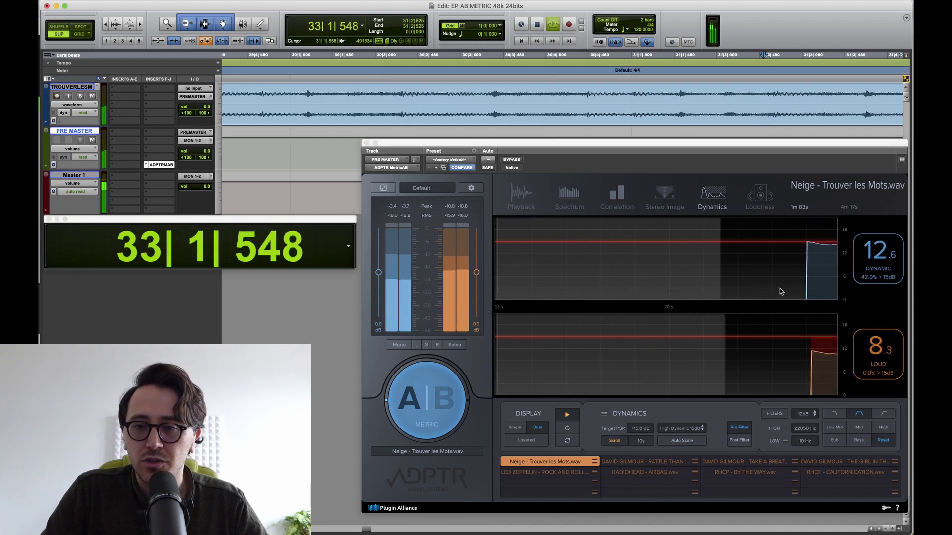
# - During playback, change the dynamics target preset to Squashed 5dB and then to Crushed 3dB
pyautogui.click(686, 431)
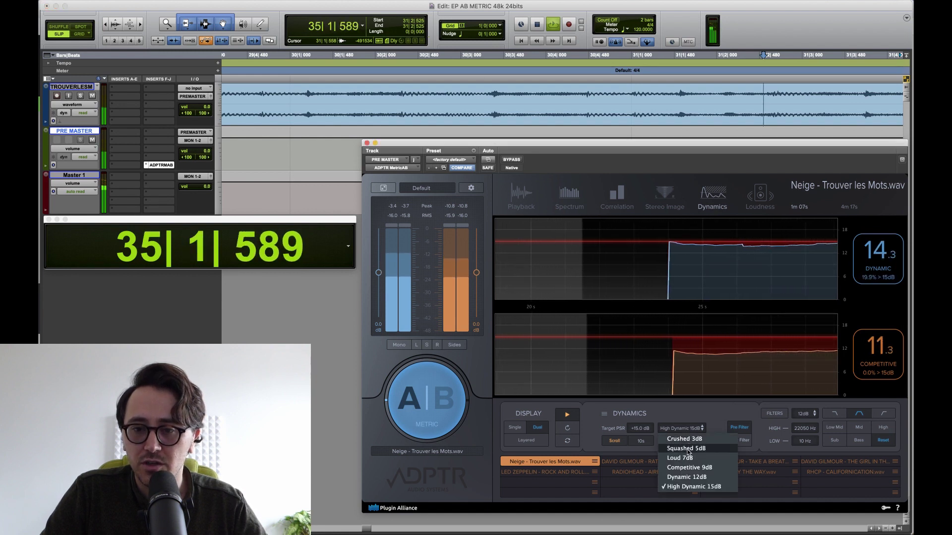
pyautogui.click(687, 449)
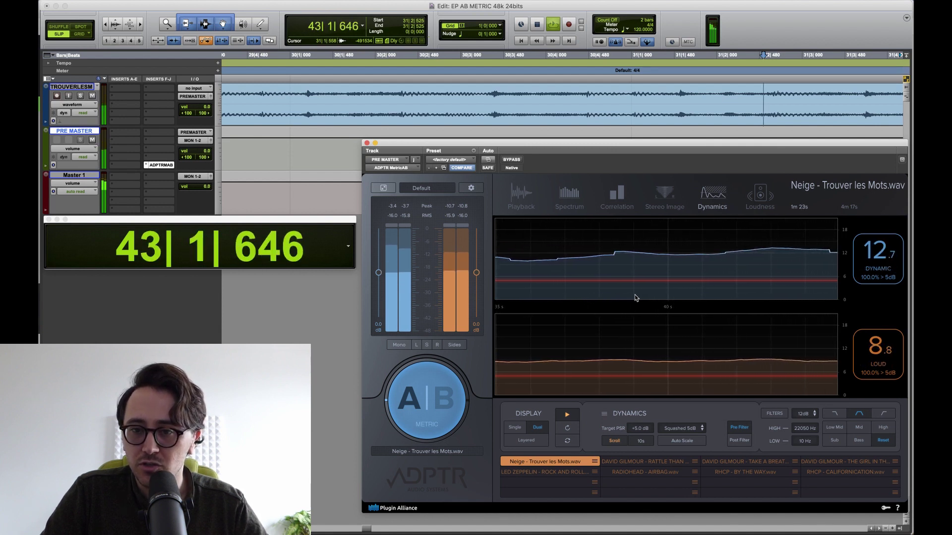
pyautogui.click(683, 428)
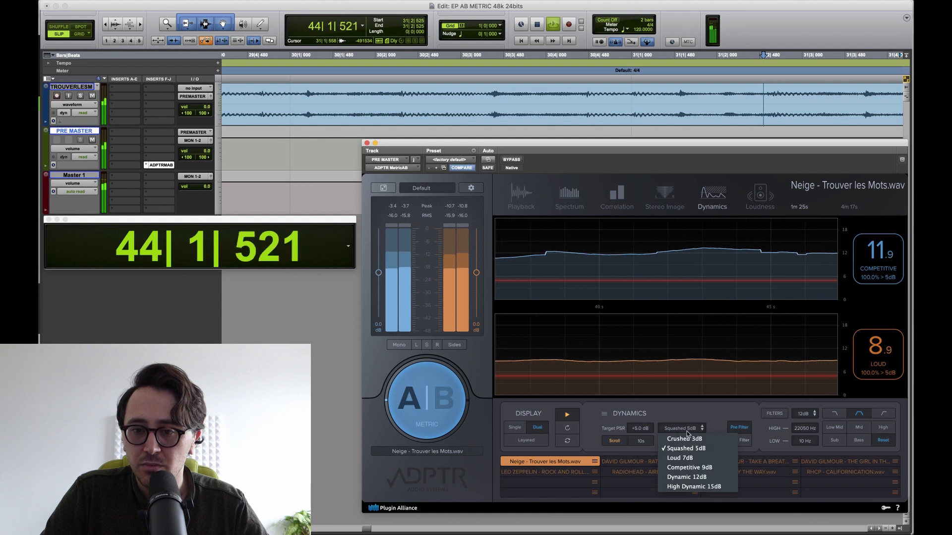
pyautogui.click(685, 440)
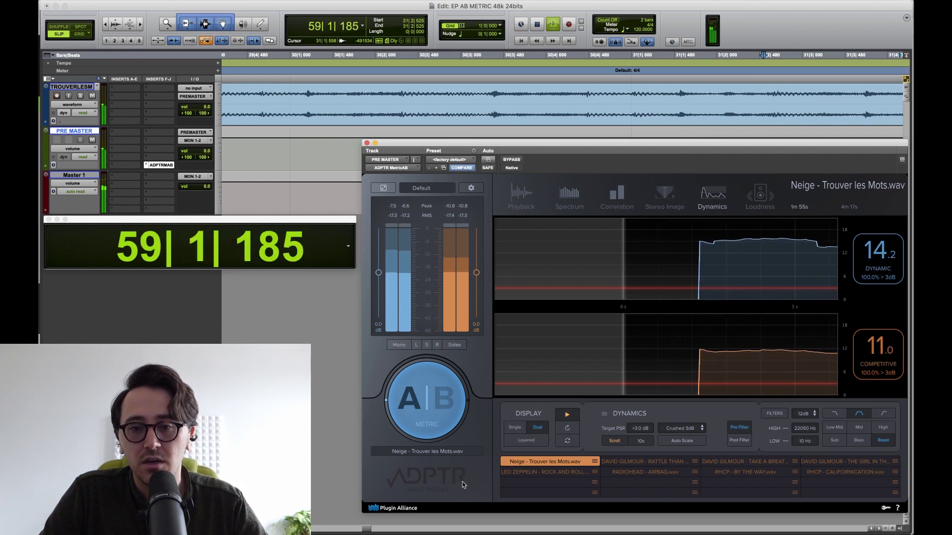
# - View the dynamics in Layered display, return to Dual, and start playback again from around bar 75
pyautogui.click(526, 440)
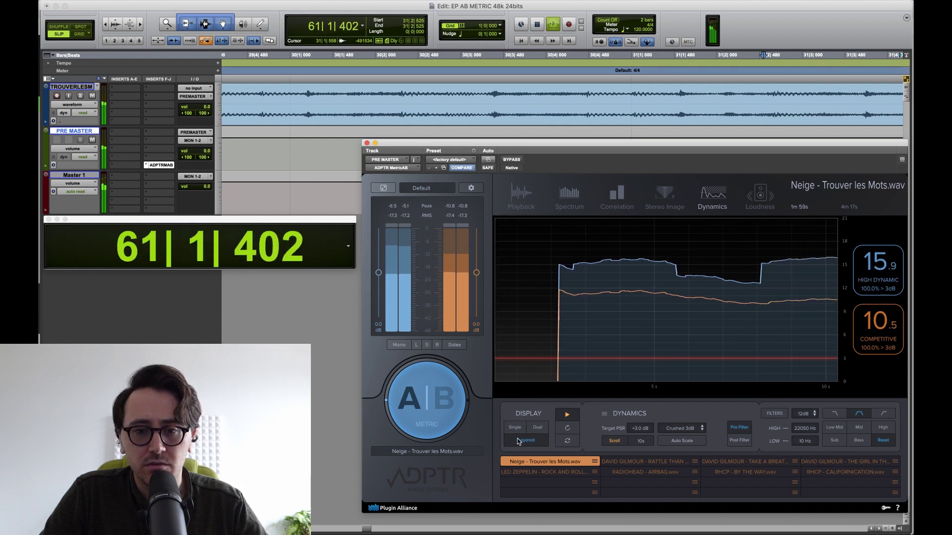
pyautogui.click(535, 431)
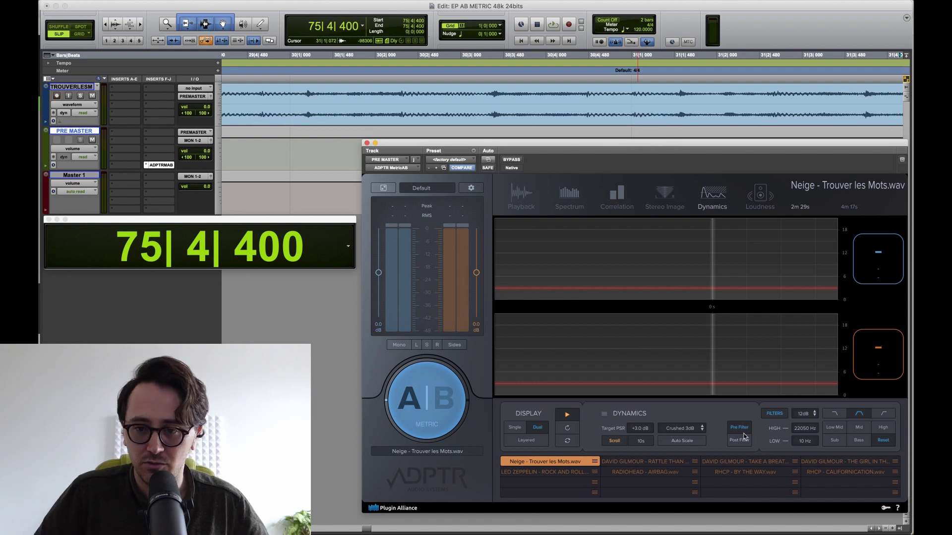
pyautogui.press('space')
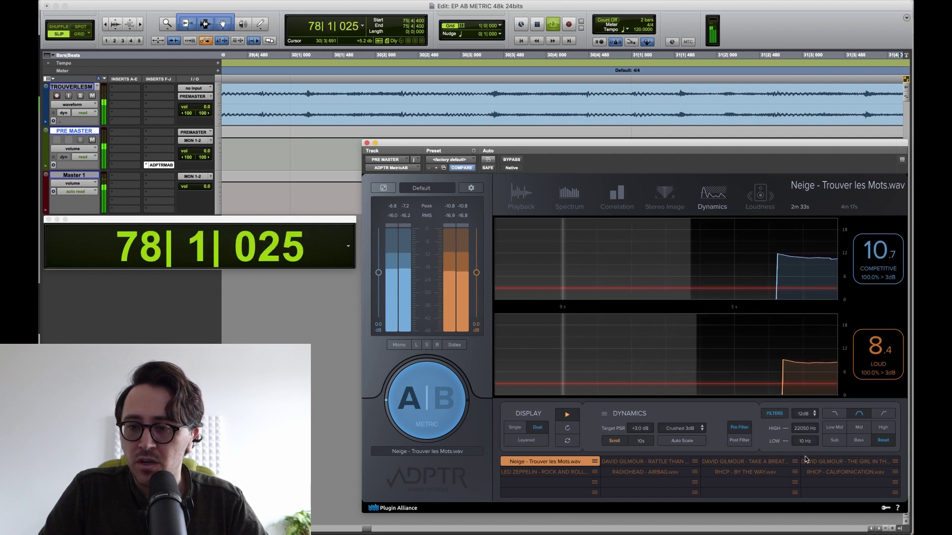
# - Set the dynamics analysis to Post Filter, try the Sub, Bass and Low Mid filter bands, and reset the meters
pyautogui.click(739, 441)
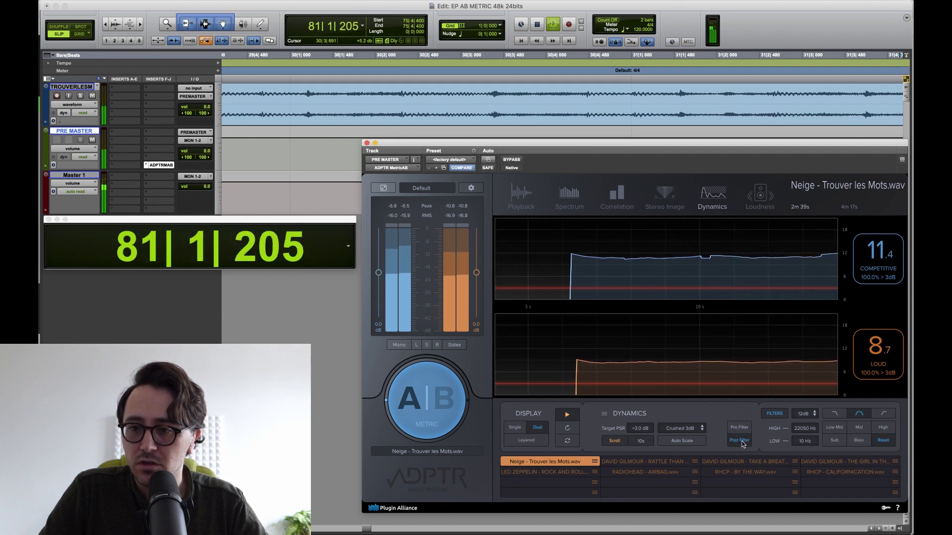
pyautogui.click(834, 440)
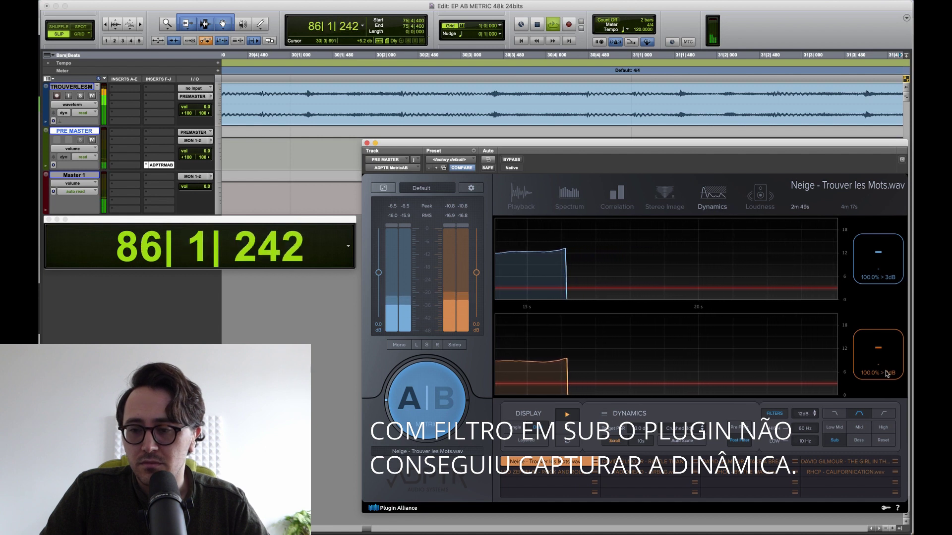
pyautogui.click(861, 443)
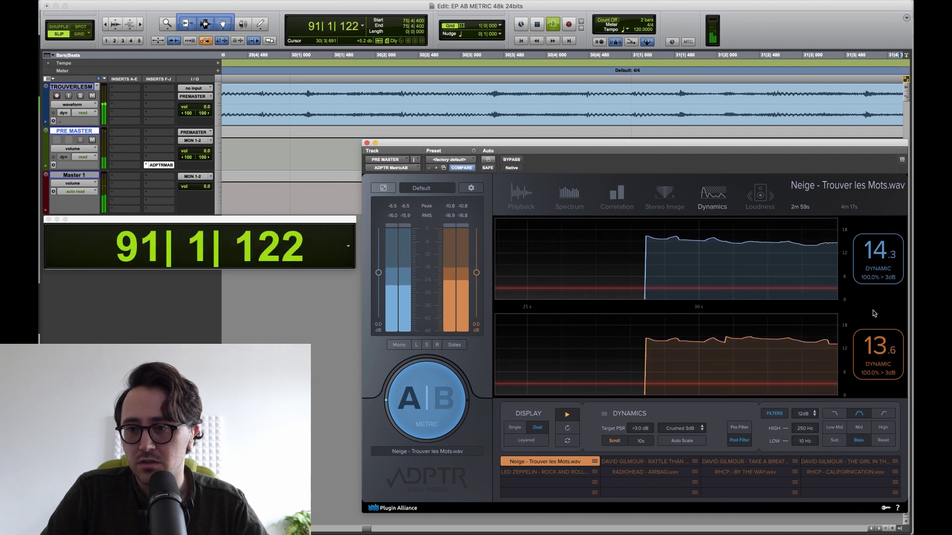
pyautogui.click(835, 429)
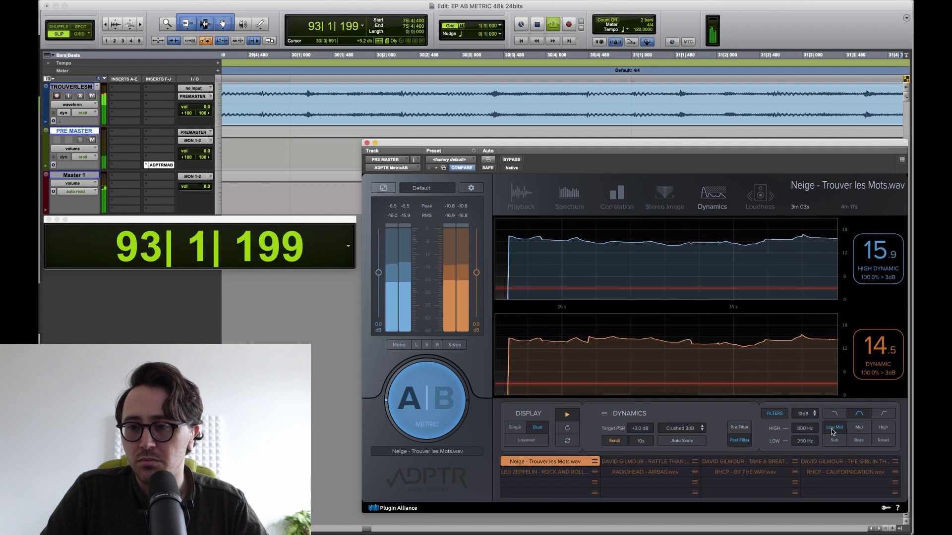
pyautogui.click(575, 439)
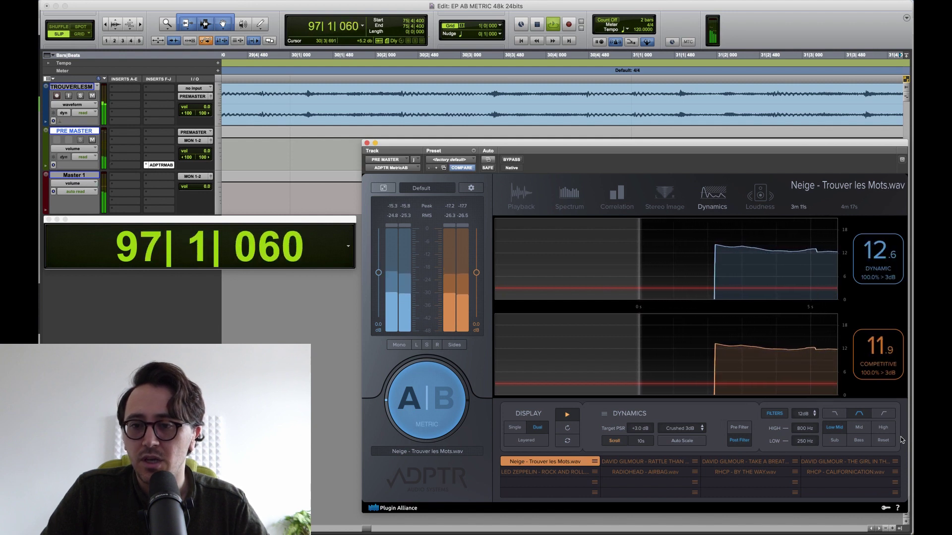
# - Select the Mid filter band and compare its dynamics in Pre Filter and Post Filter modes, resetting the meters between readings, and stop playback
pyautogui.click(858, 428)
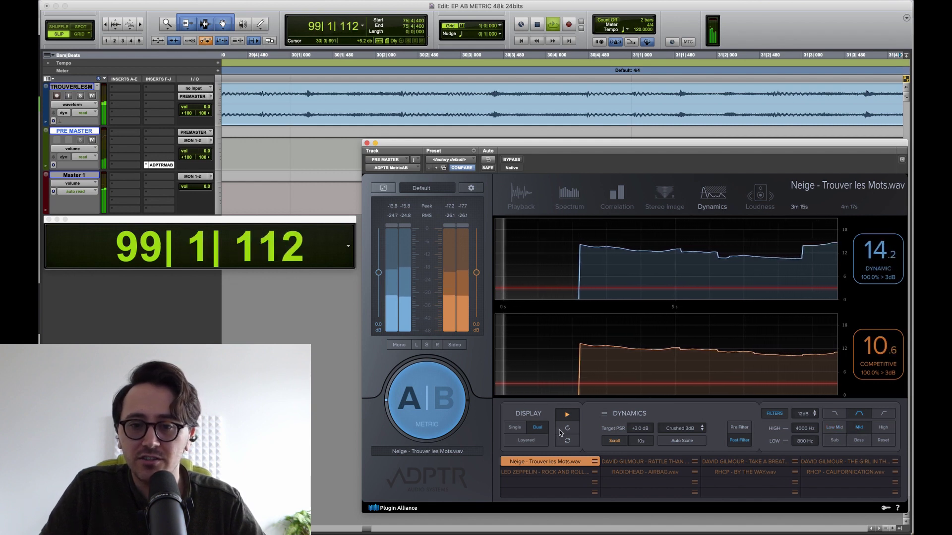
pyautogui.click(573, 439)
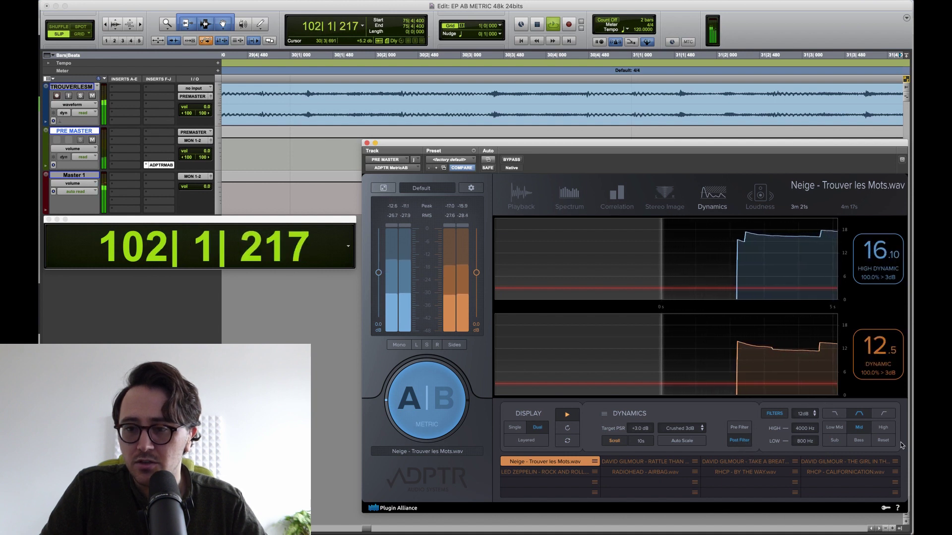
pyautogui.click(739, 428)
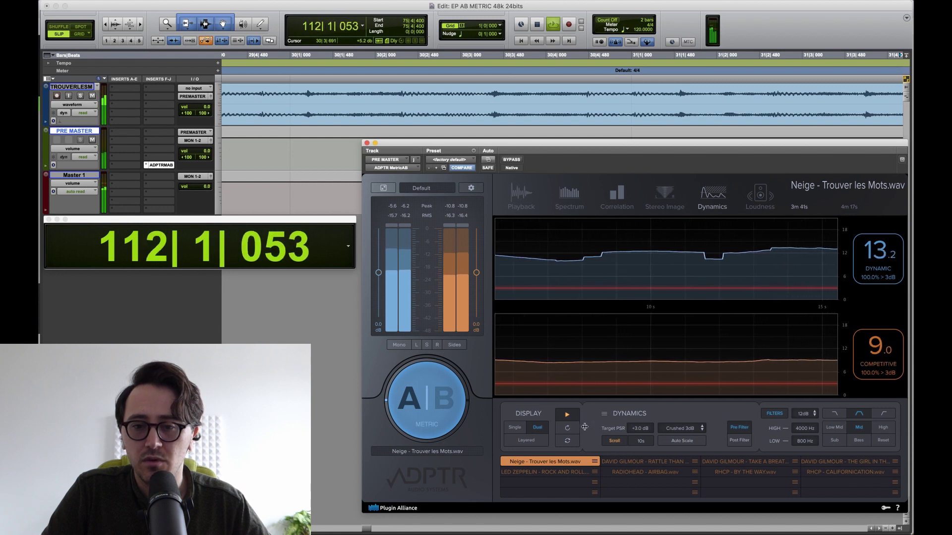
pyautogui.click(570, 432)
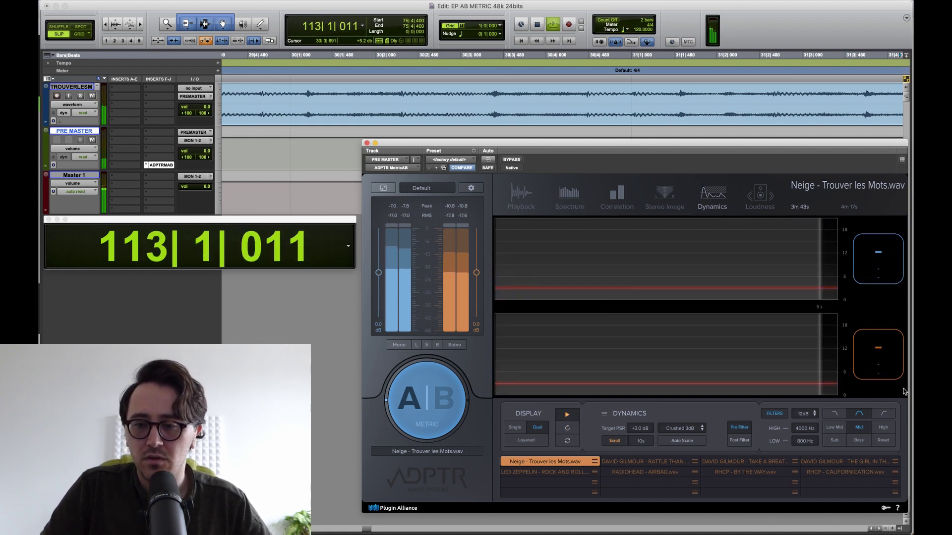
pyautogui.click(740, 440)
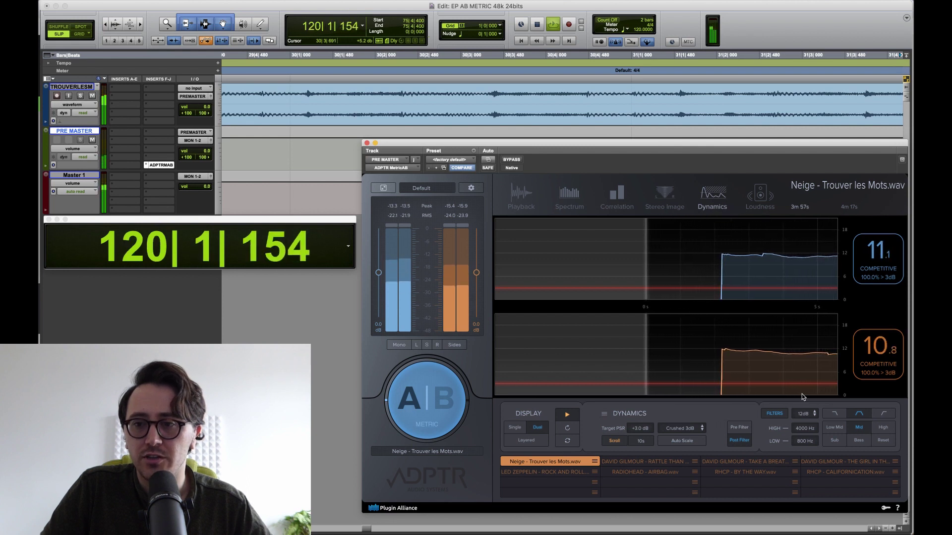
pyautogui.press('space')
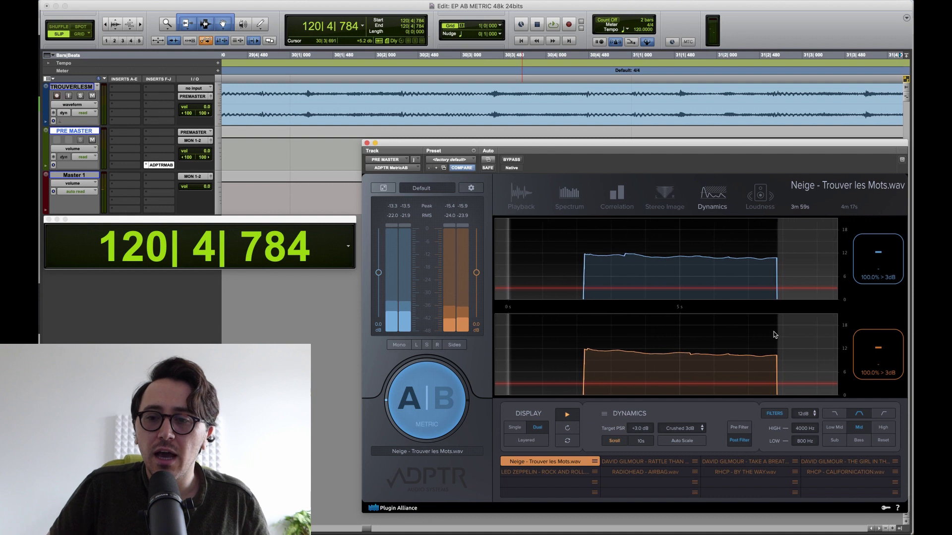
# - Show the Loudness view, play from around bar 30, and view the meters in Layered, Single and Dual displays
pyautogui.click(760, 195)
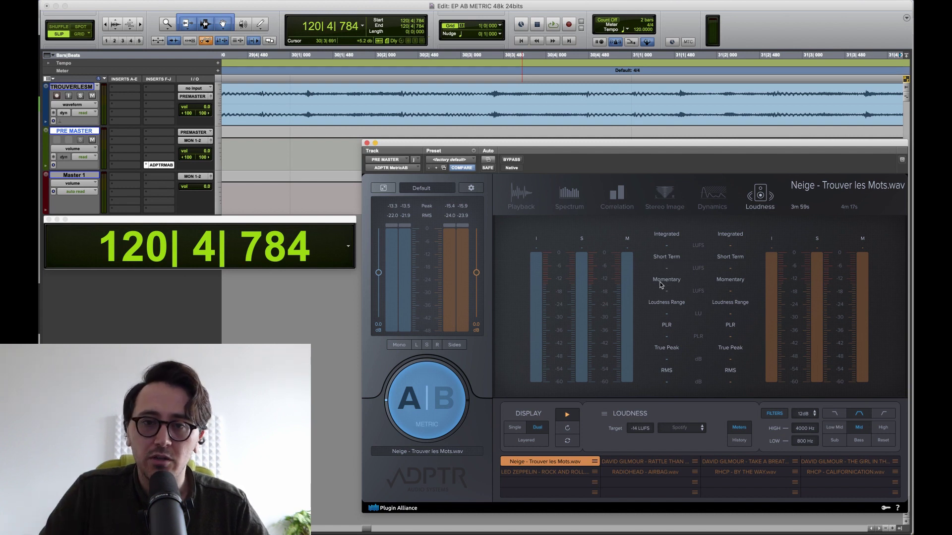
pyautogui.click(488, 94)
pyautogui.press('space')
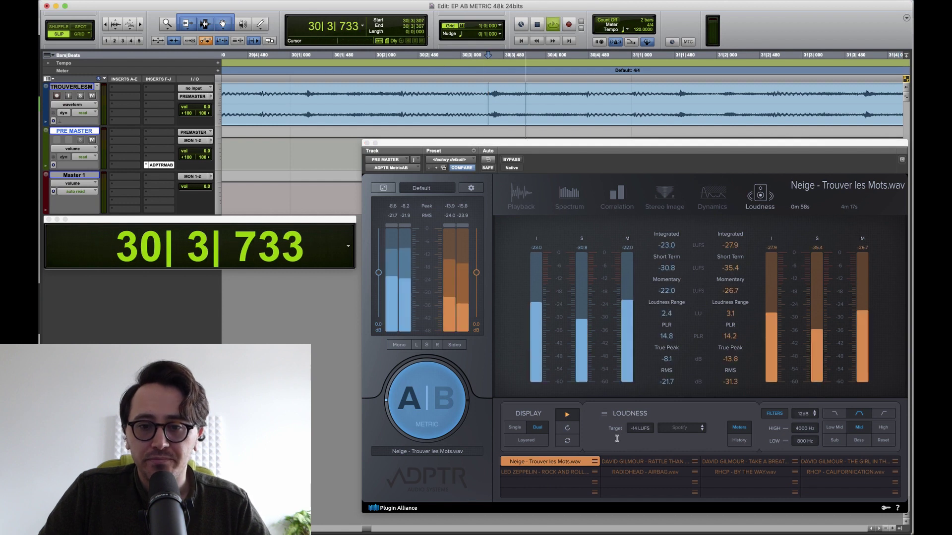
pyautogui.click(526, 441)
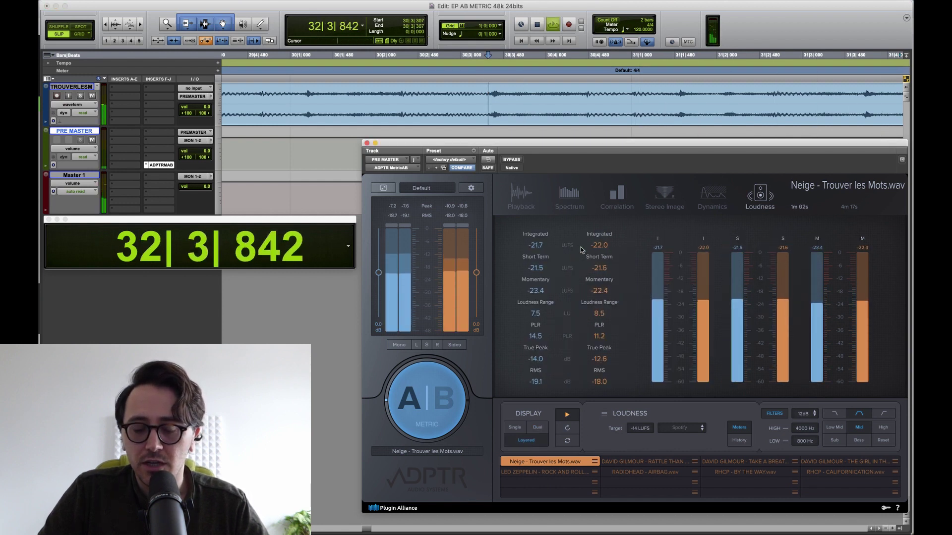
pyautogui.click(513, 427)
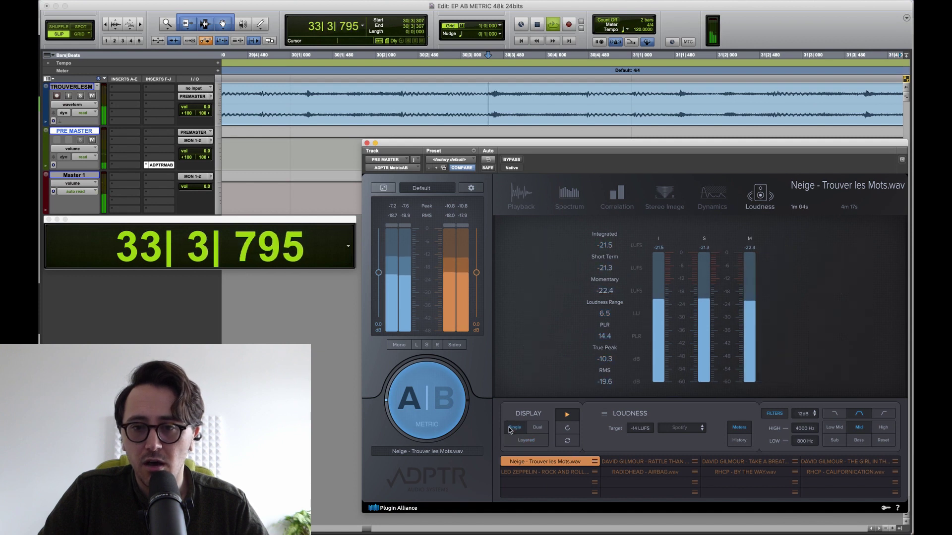
pyautogui.click(544, 430)
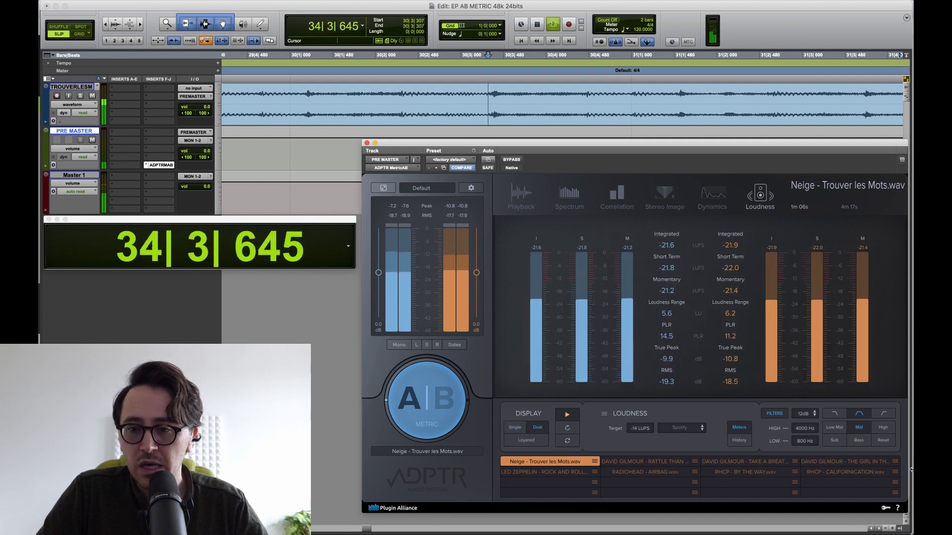
# - Switch the loudness analysis to History and set its loudness target to the Youtube preset
pyautogui.click(744, 441)
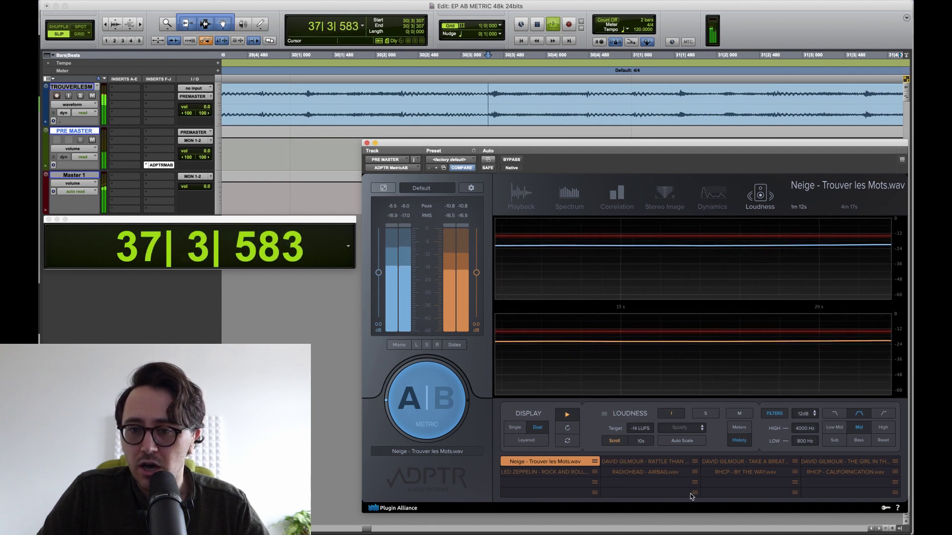
pyautogui.click(693, 429)
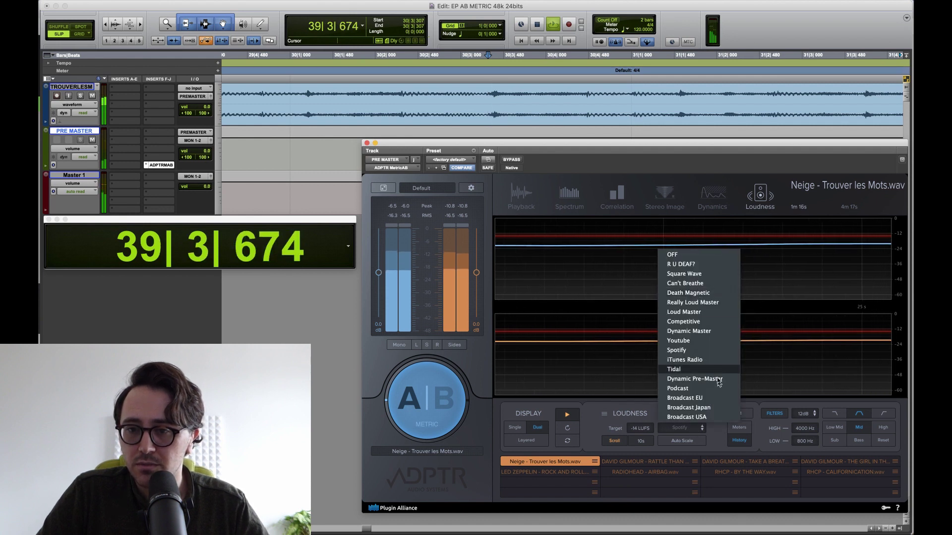
pyautogui.click(706, 342)
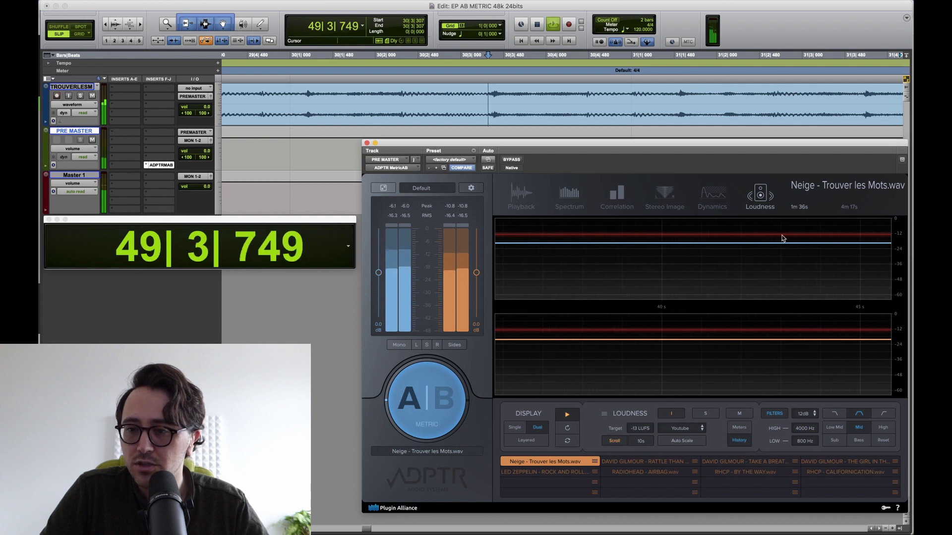
# - Show the loudness in Single display, reset the filter band to full range, and check the Meters before returning to History
pyautogui.click(515, 428)
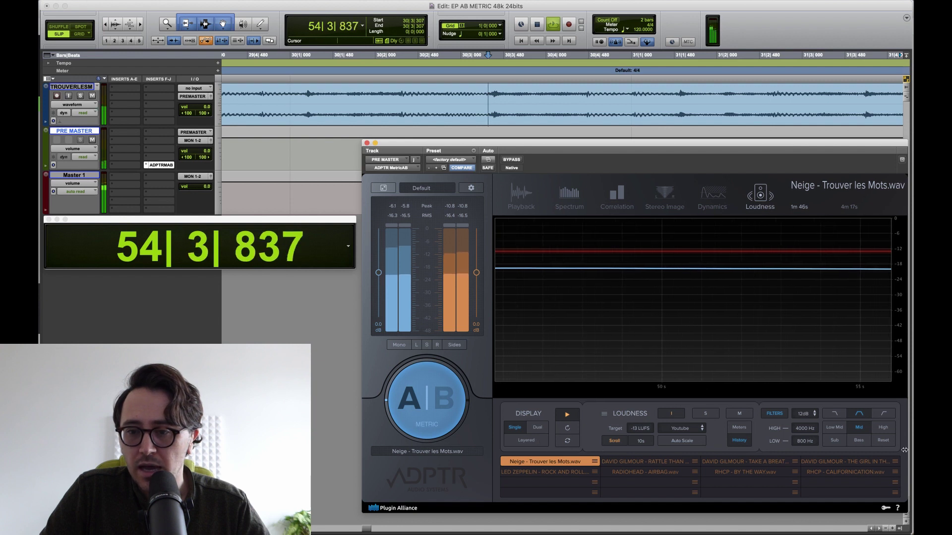
pyautogui.click(861, 429)
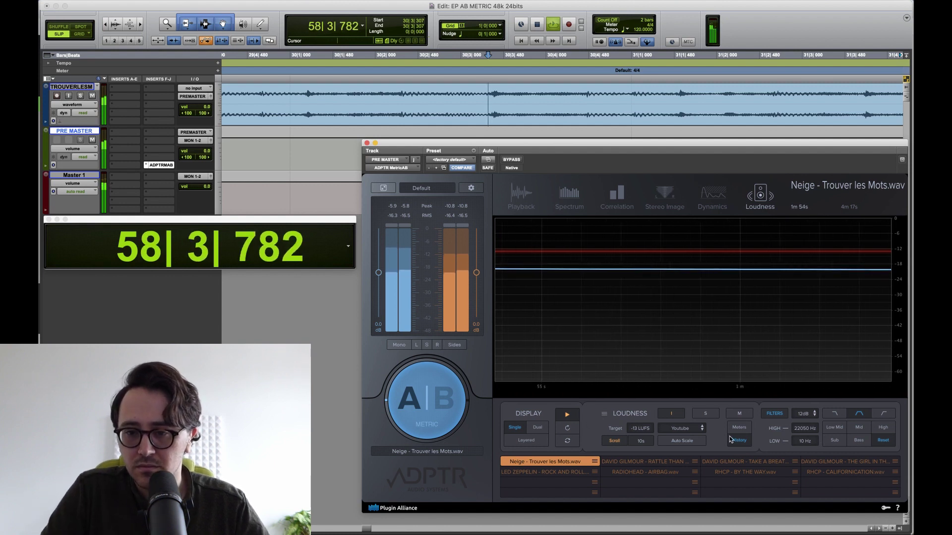
pyautogui.click(740, 428)
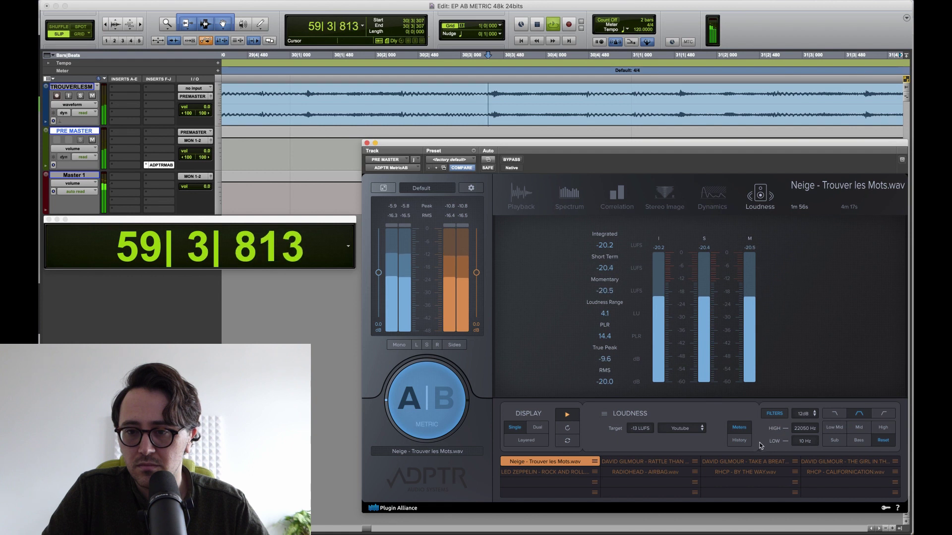
pyautogui.click(744, 444)
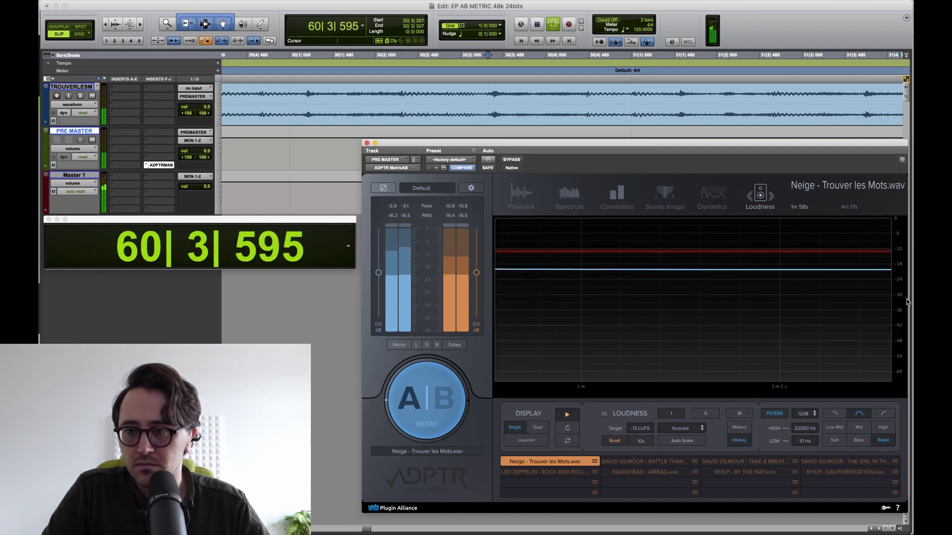
# - Switch to the B reference, reset its playback gain to 0.0 dB, and return to the Loudness view
pyautogui.click(421, 408)
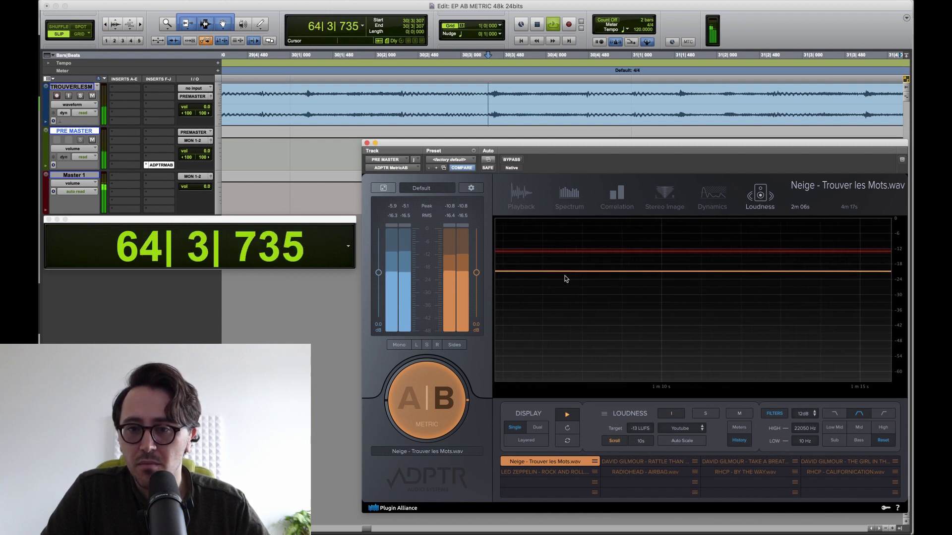
pyautogui.click(521, 195)
pyautogui.keyDown('alt'); pyautogui.click(548, 429); pyautogui.keyUp('alt')
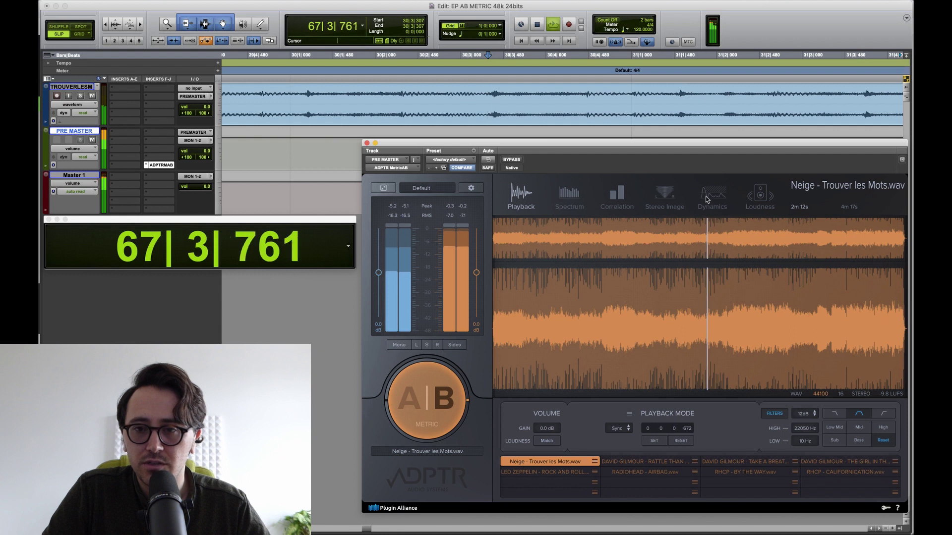
pyautogui.click(771, 199)
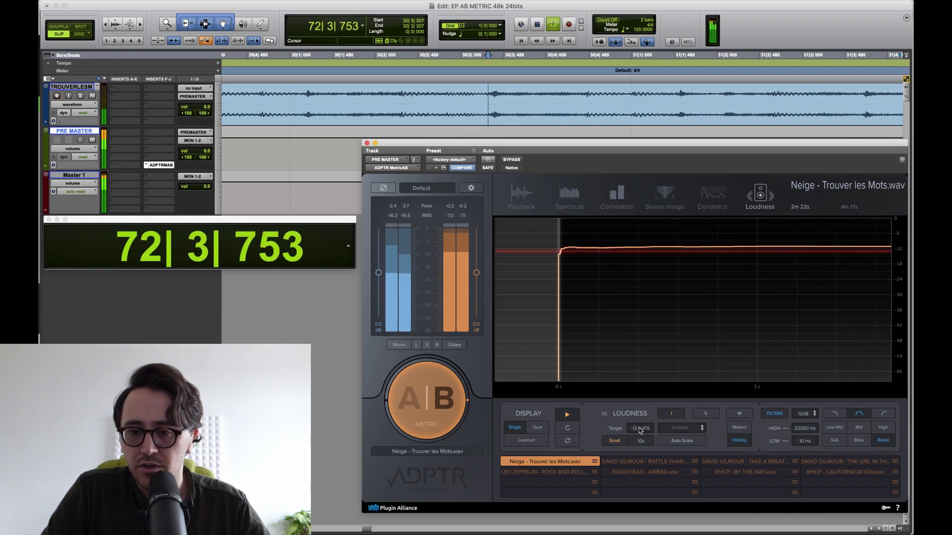
# - Set the loudness target to the Competitive preset and stop playback after watching the reference's history
pyautogui.click(683, 428)
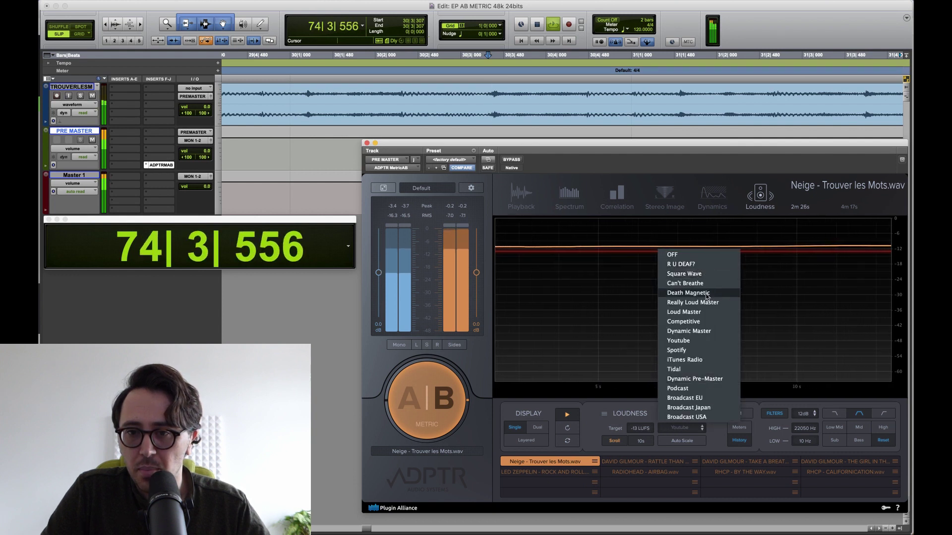
pyautogui.click(702, 322)
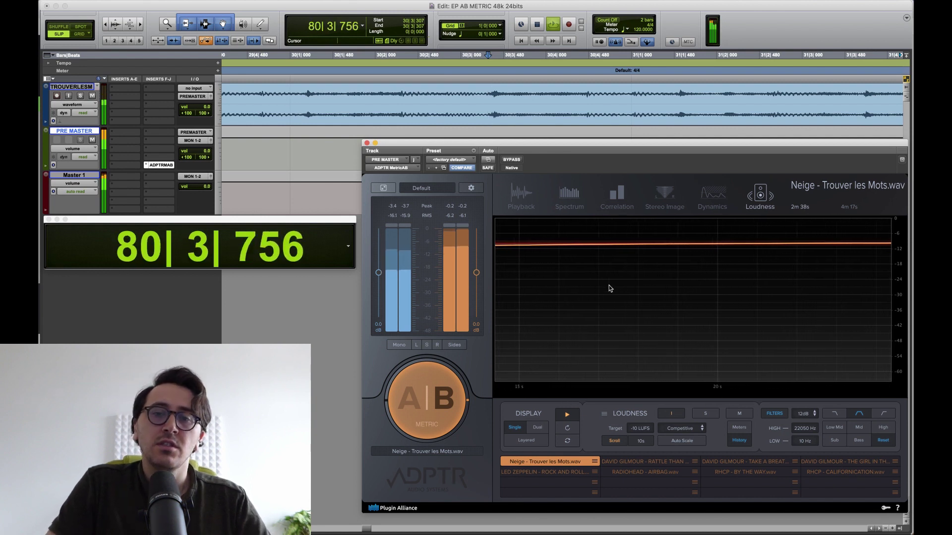
pyautogui.press('space')
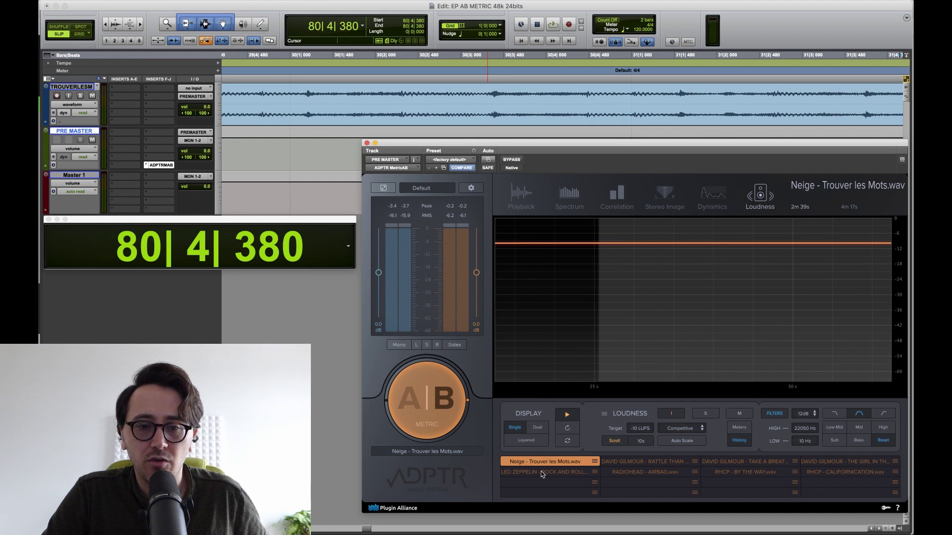
# - Switch back to A, show the Playback view, and play the mix in Mono from around bar 30
pyautogui.click(432, 403)
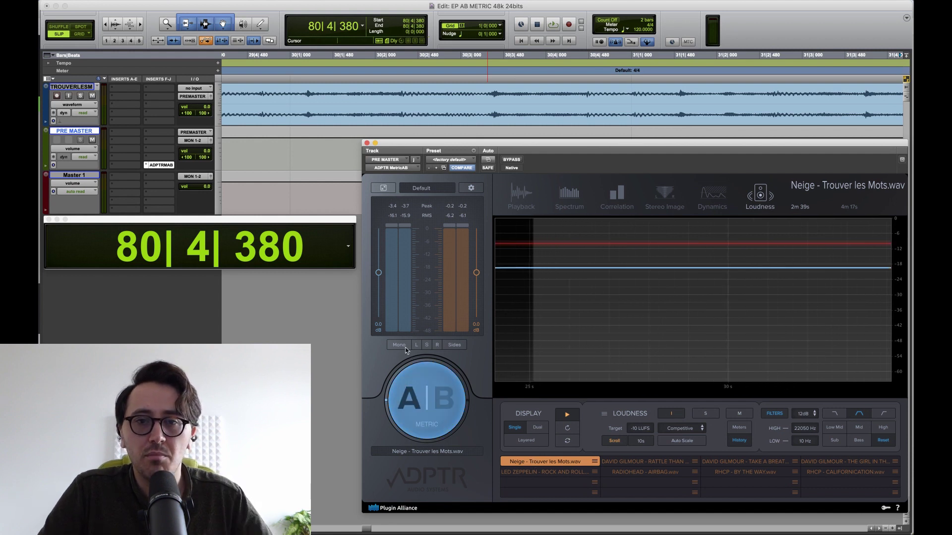
pyautogui.click(405, 84)
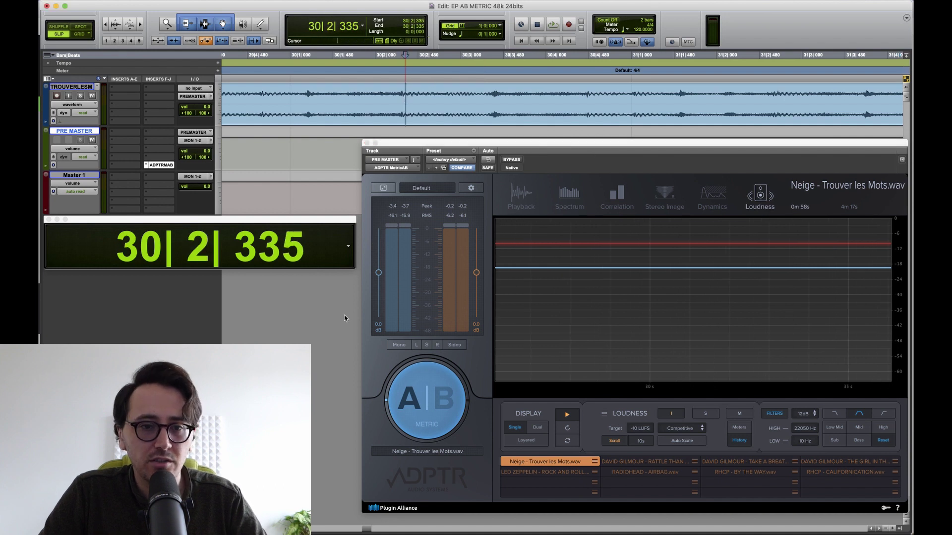
pyautogui.click(515, 180)
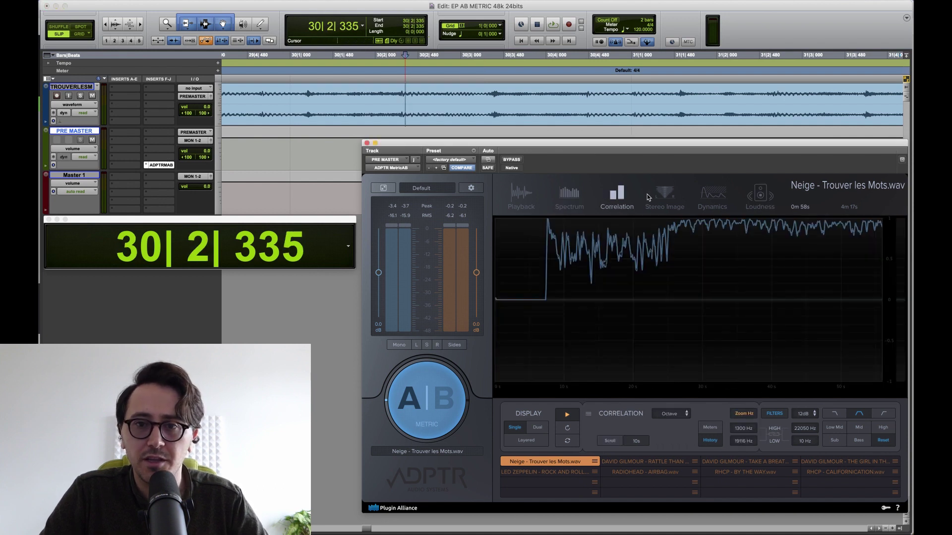
pyautogui.click(530, 198)
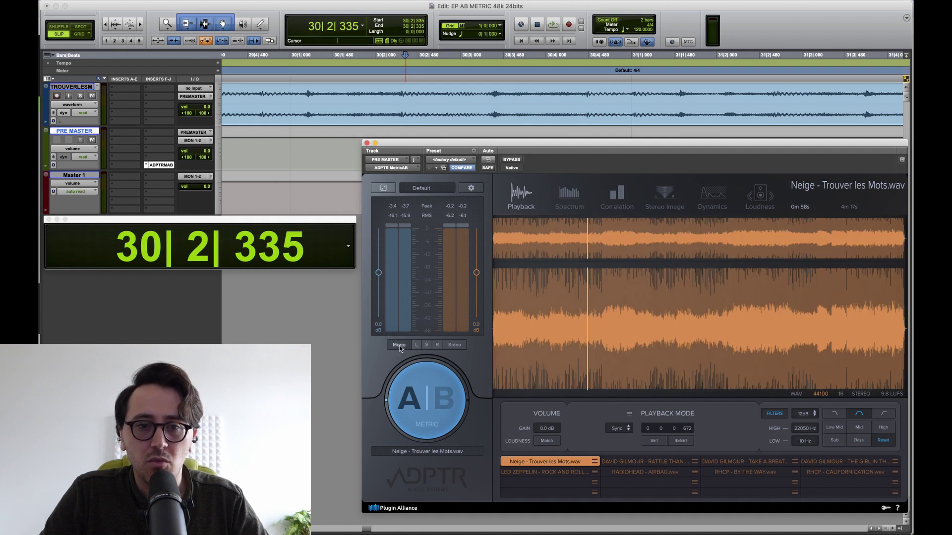
pyautogui.click(391, 91)
pyautogui.press('space')
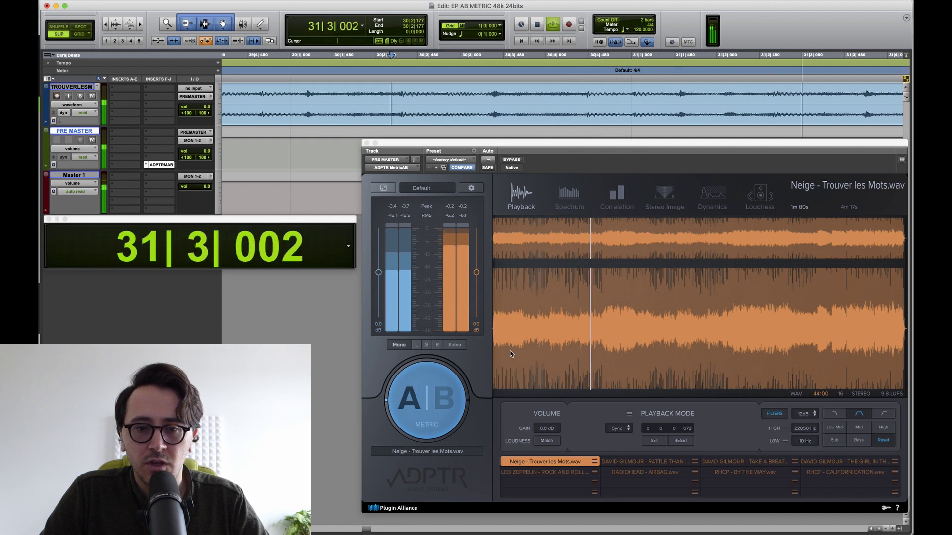
# - Audition the Sides signal, monitor the L channel with the S option on, and stop playback
pyautogui.click(454, 346)
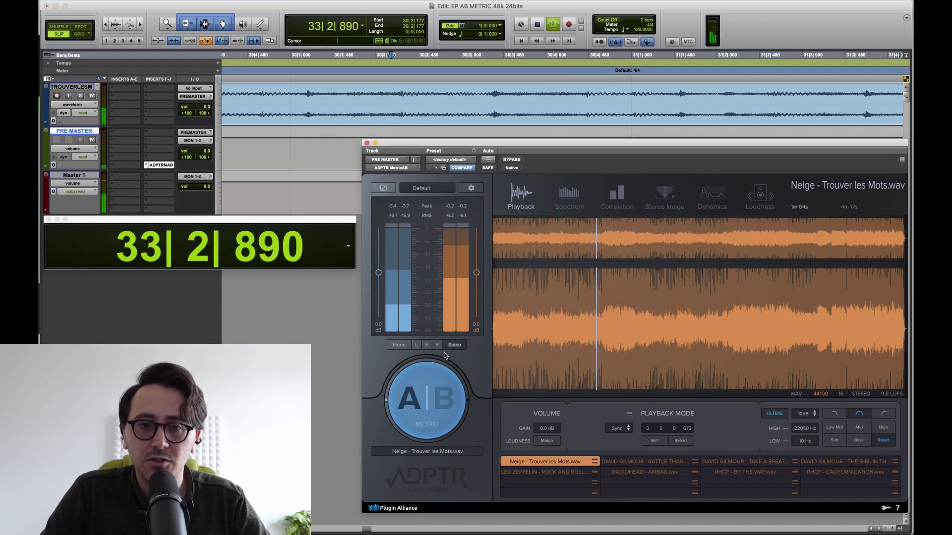
pyautogui.click(417, 346)
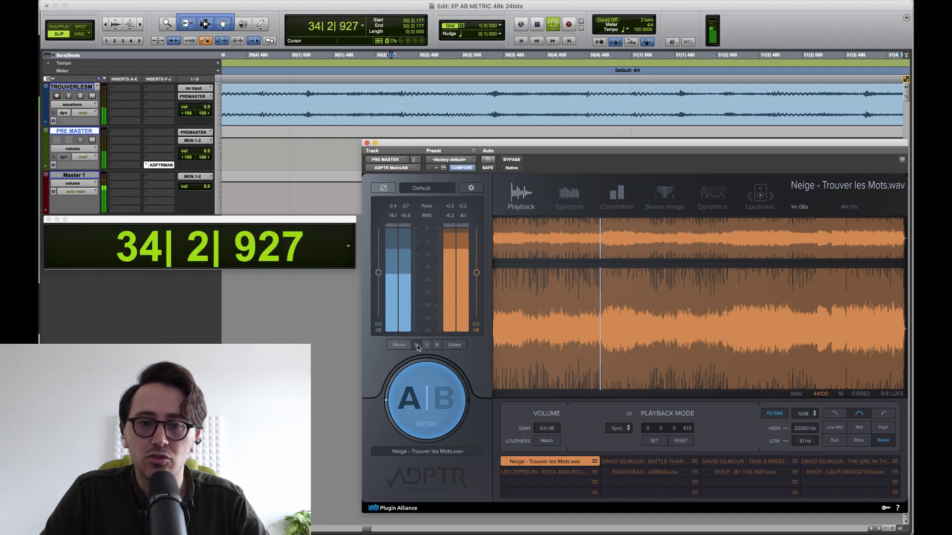
pyautogui.press('space')
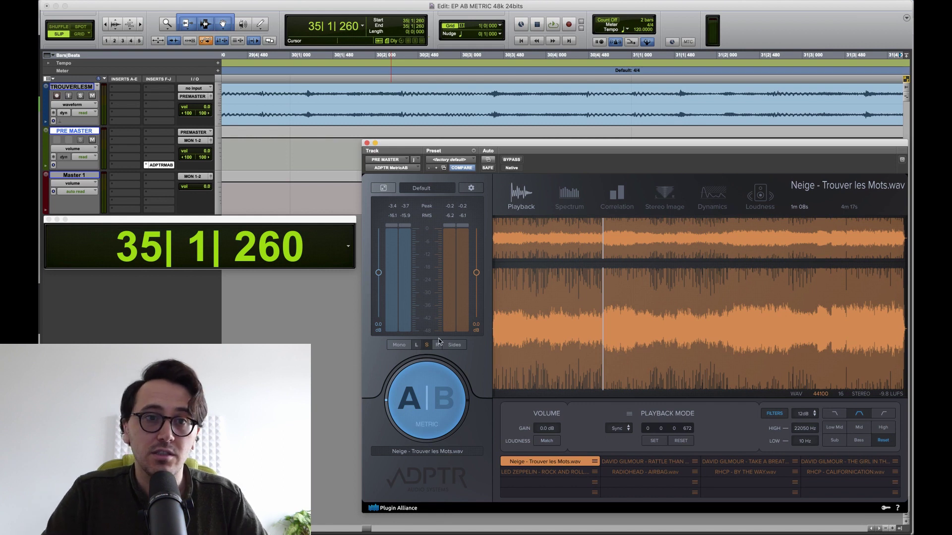
# - Play from the start of bar 30 and compare L and R channel monitoring with the S option on and off
pyautogui.click(294, 92)
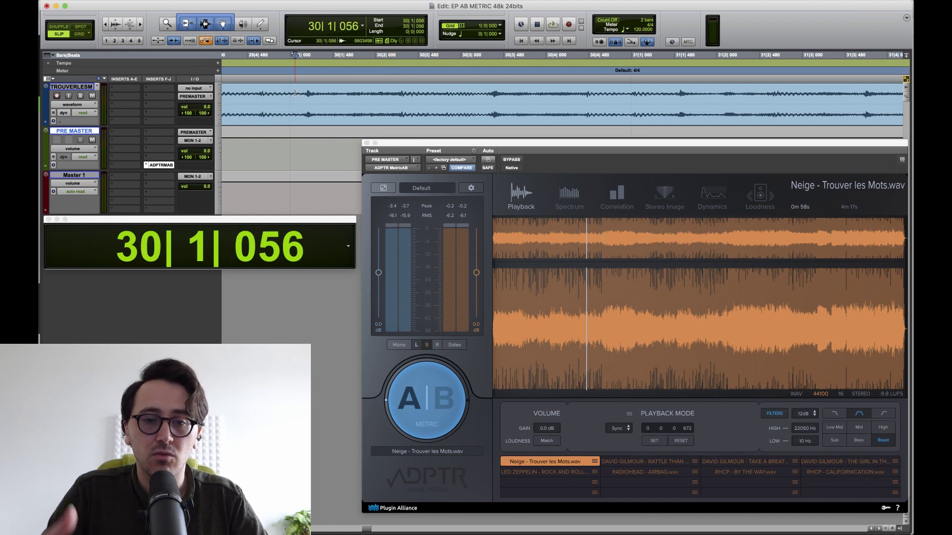
pyautogui.press('space')
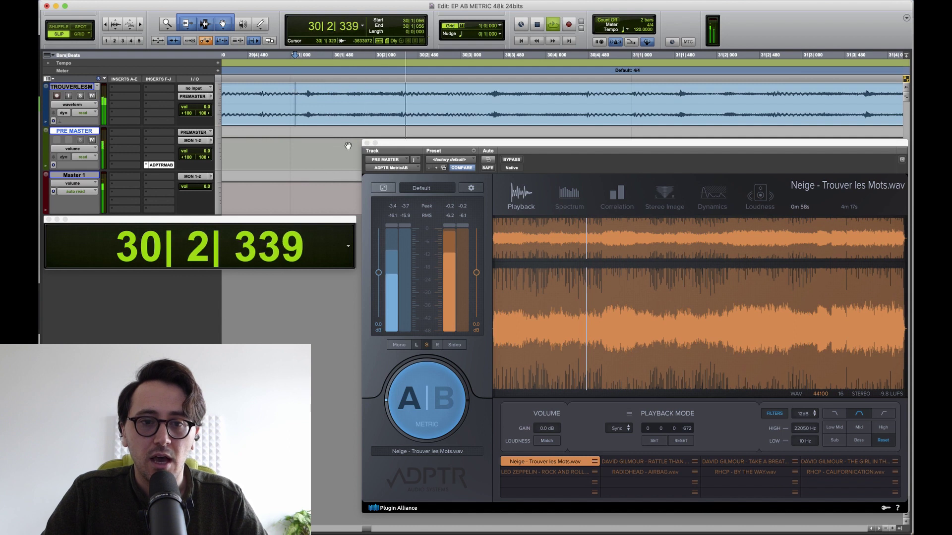
pyautogui.click(429, 345)
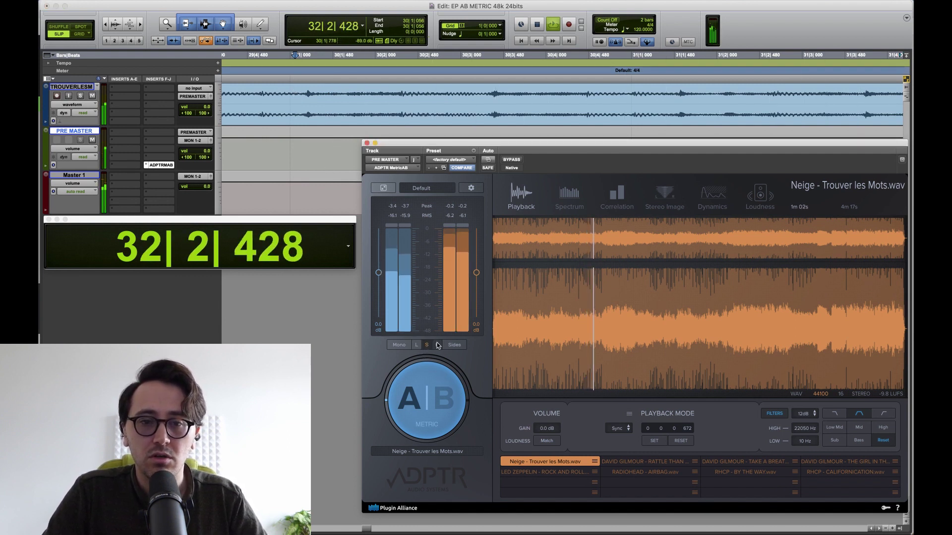
pyautogui.click(429, 345)
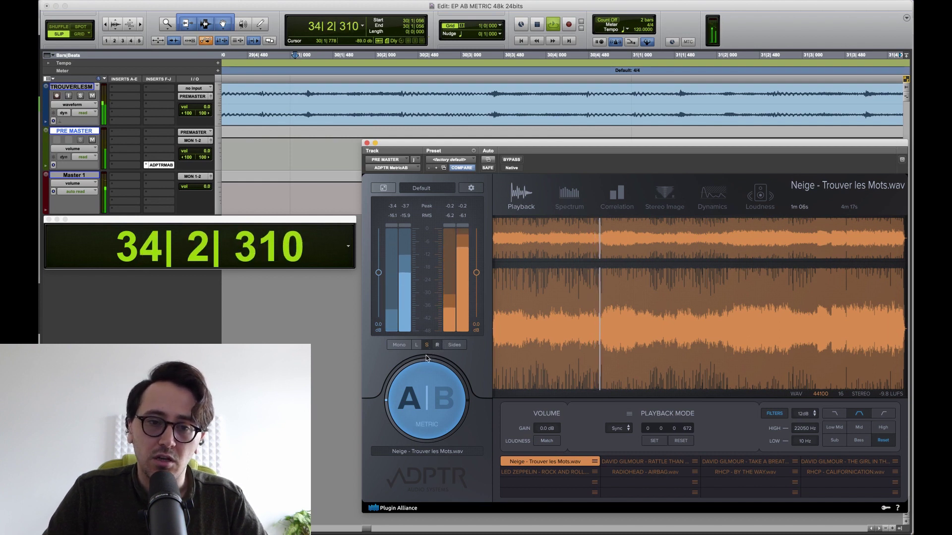
pyautogui.click(426, 345)
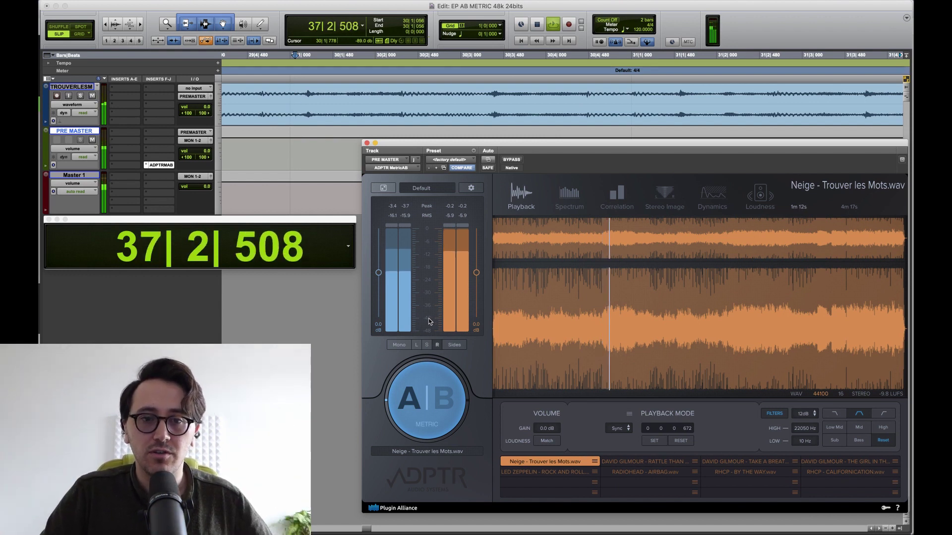
# - Audition the L channel and the Sides signal, set the monitoring to Mono, and stop playback
pyautogui.click(416, 345)
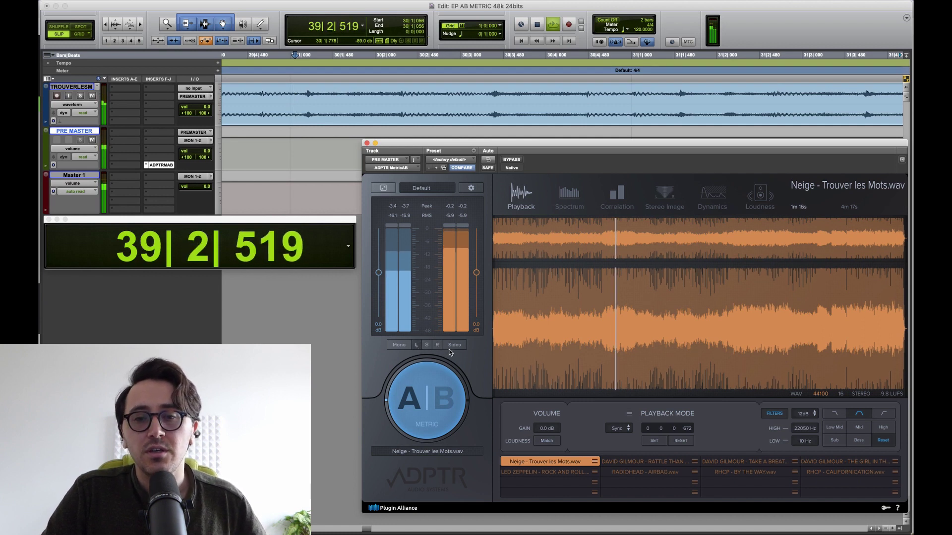
pyautogui.click(455, 349)
pyautogui.click(400, 345)
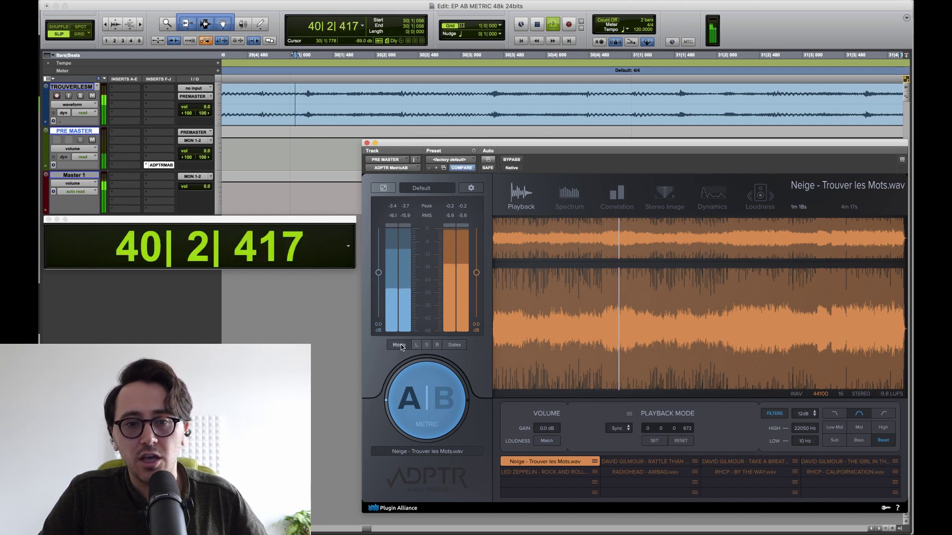
pyautogui.press('space')
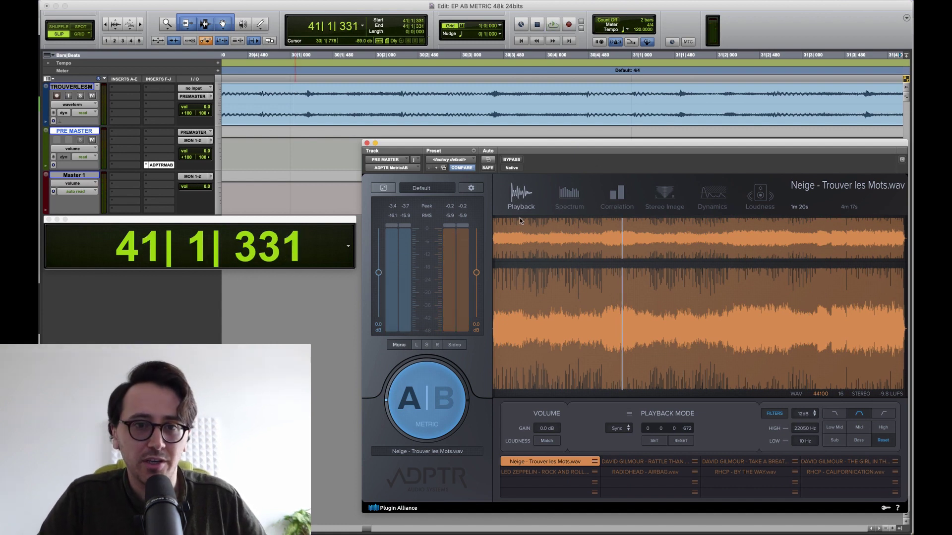
# - View the plug-in's settings panel and its compact interface, restoring the full-size Playback view
pyautogui.click(471, 190)
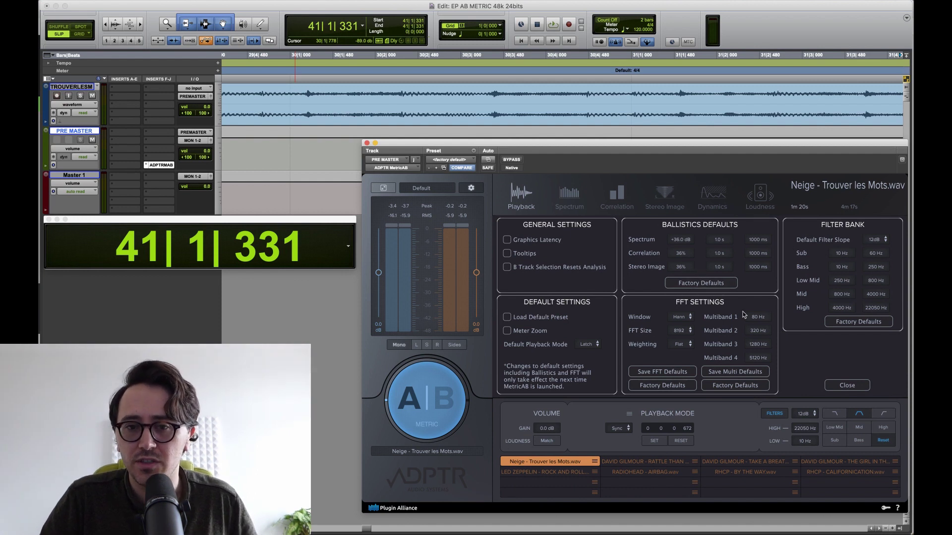
pyautogui.click(469, 188)
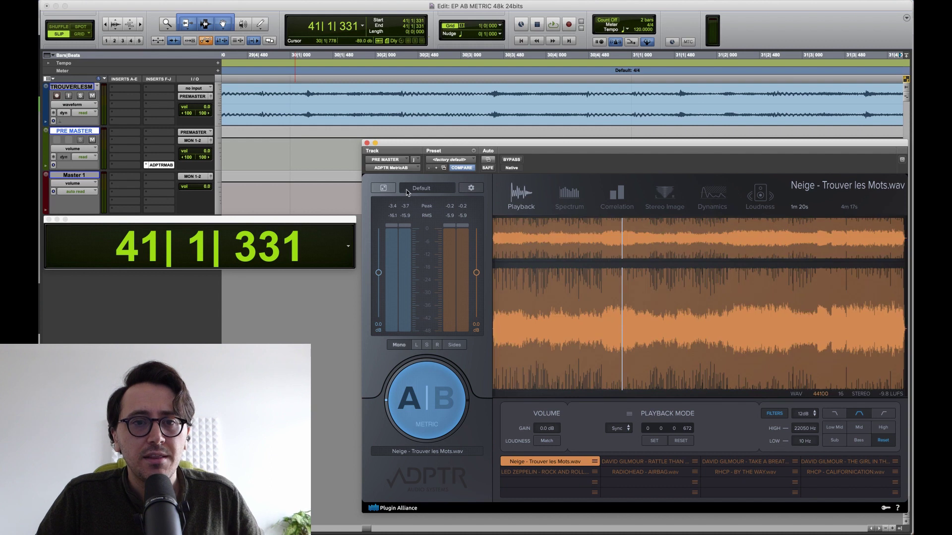
pyautogui.click(384, 188)
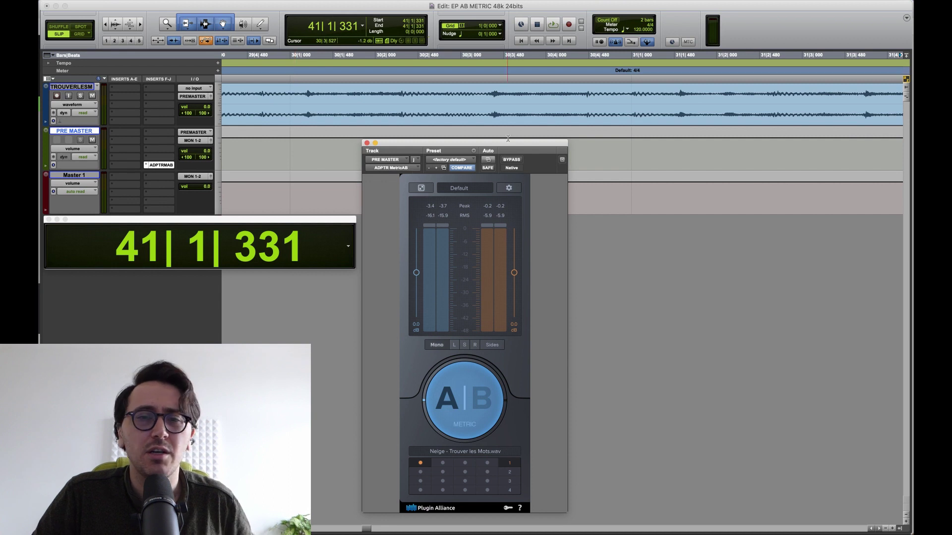
pyautogui.click(421, 189)
pyautogui.click(381, 188)
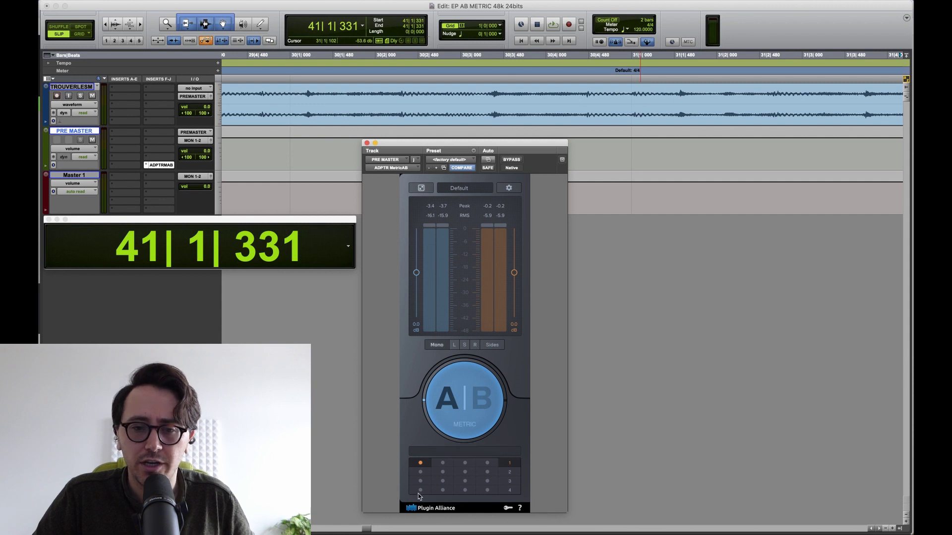
pyautogui.click(419, 188)
# - Open the MetricAB manual from the plug-in's help options
pyautogui.click(897, 508)
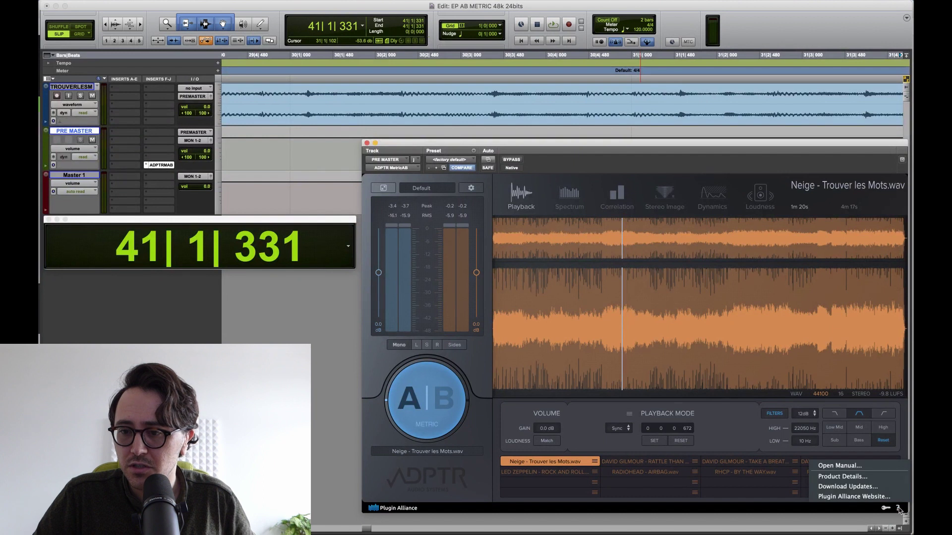
pyautogui.click(863, 468)
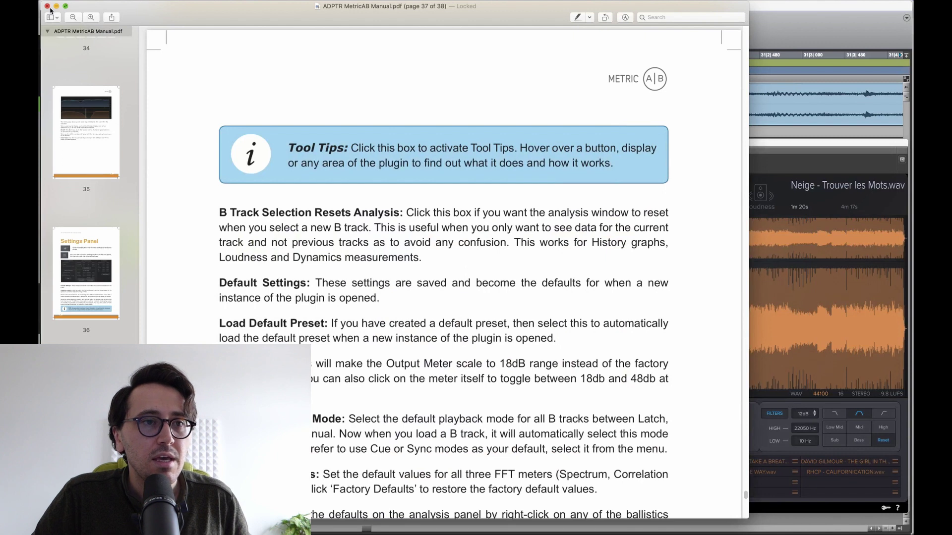
# - Close the MetricAB manual and view the plug-in's preset options
pyautogui.click(47, 6)
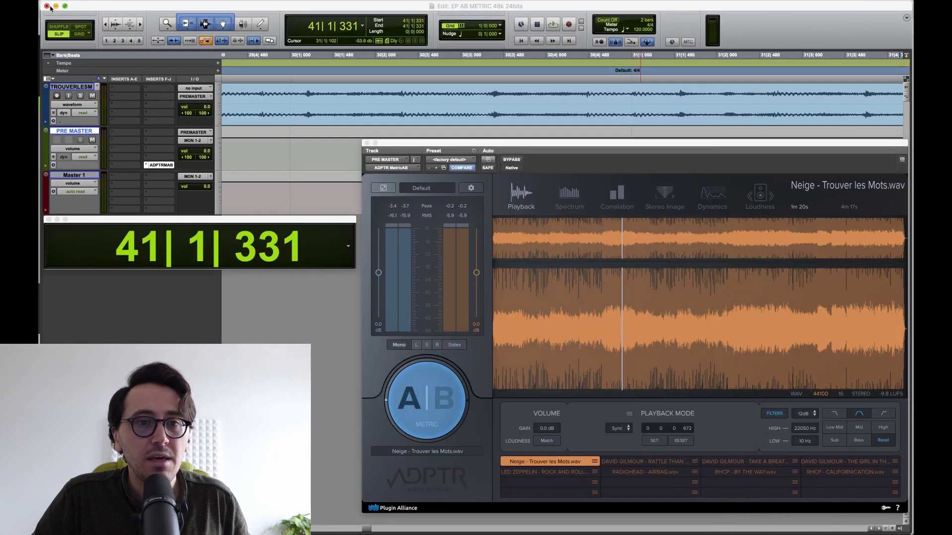
pyautogui.click(427, 189)
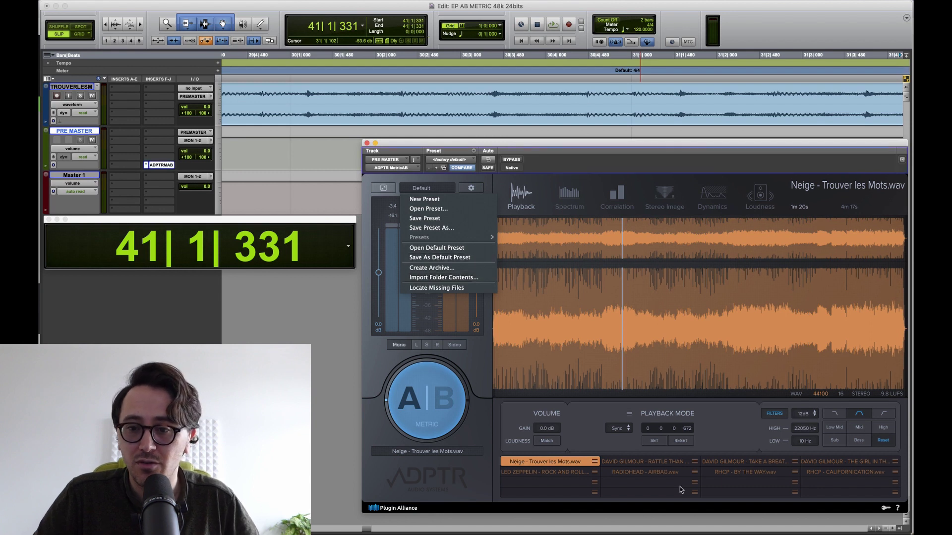
pyautogui.click(662, 439)
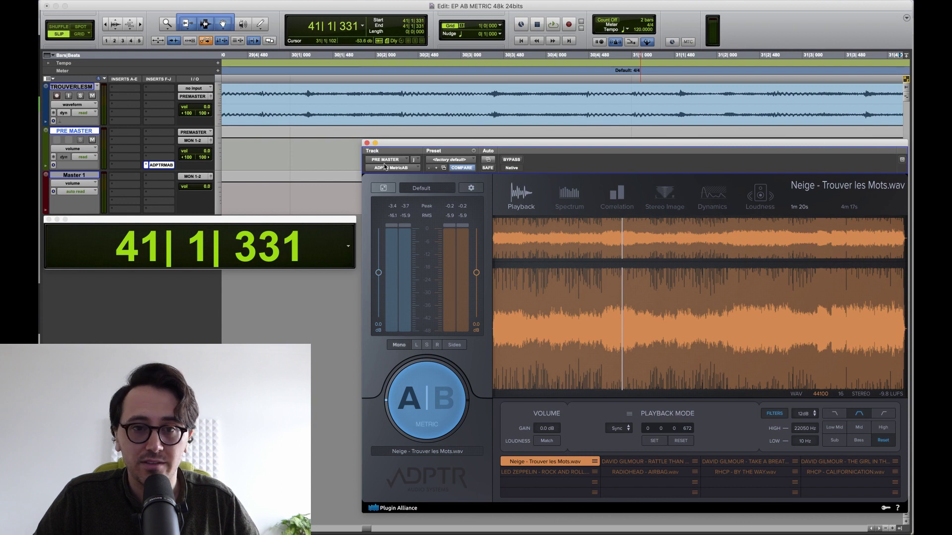
# - Save the current MetricAB setup as a new preset named "METRIC AB YOUTUBE" in the Music folder
pyautogui.click(432, 190)
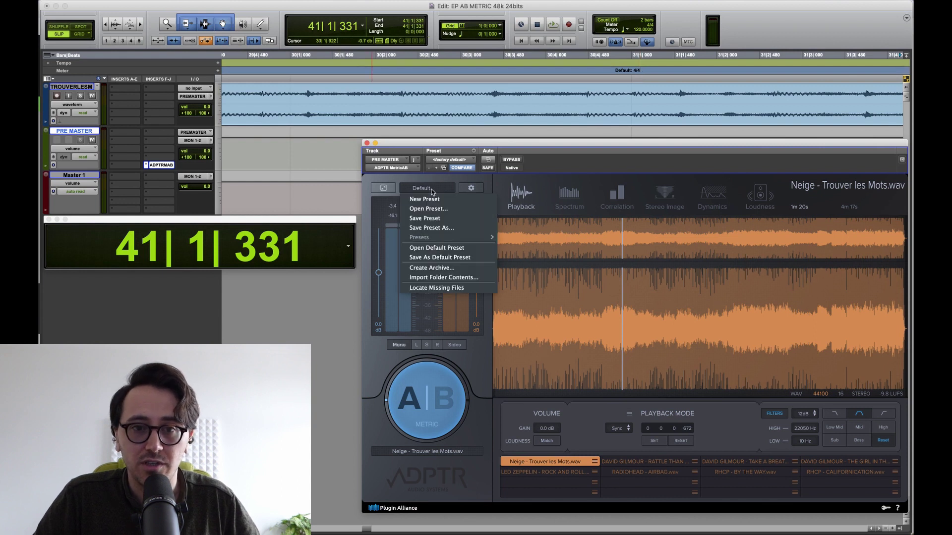
pyautogui.click(451, 229)
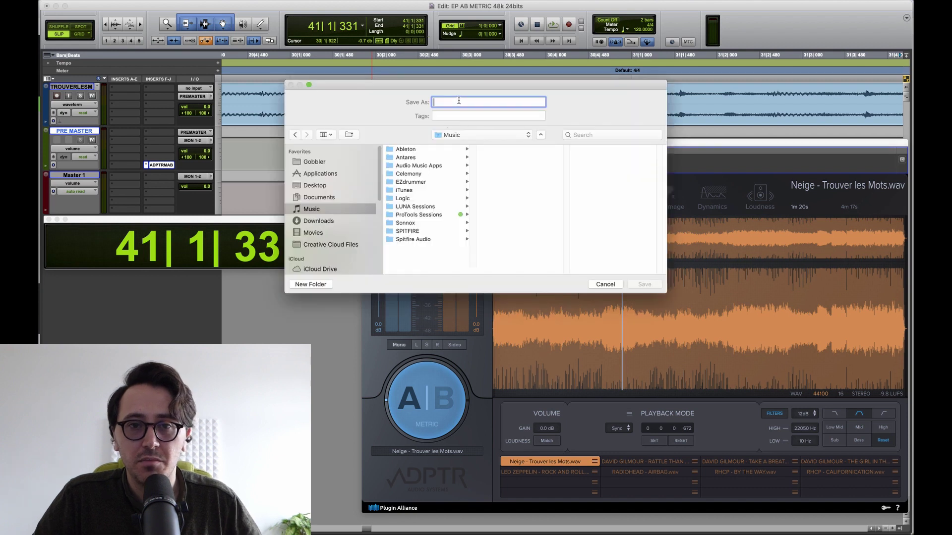
pyautogui.write('METRIC AB YOUTU')
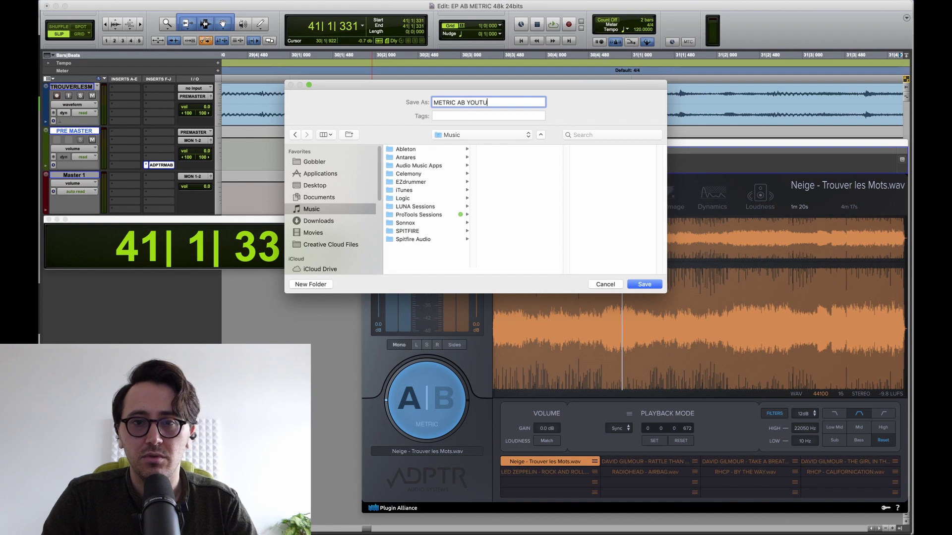
pyautogui.press('Return')
# - Deactivate the existing MetricAB insert on the PRE MASTER track, insert a fresh instance above it, and reposition its window
pyautogui.keyDown('ctrl'); pyautogui.keyDown('super'); pyautogui.click(164, 164); pyautogui.keyUp('super'); pyautogui.keyUp('ctrl')
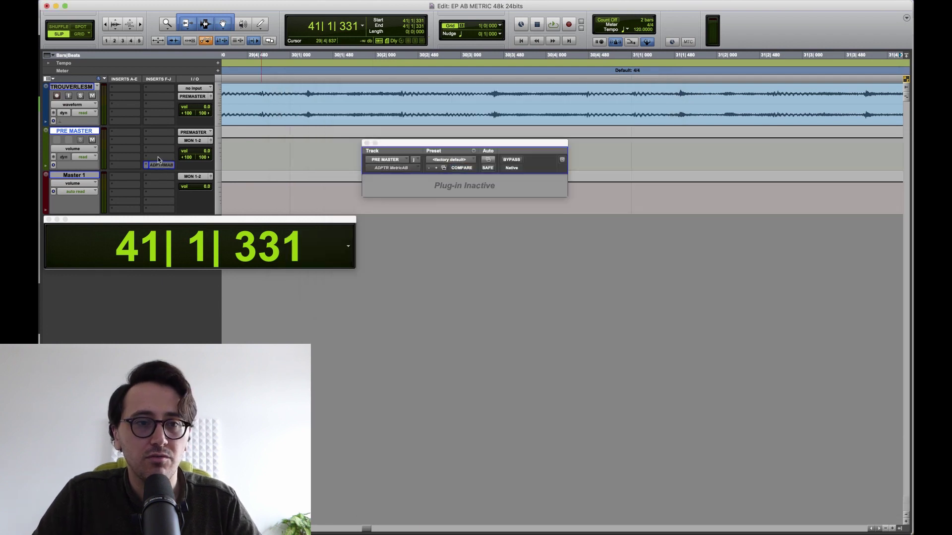
pyautogui.click(158, 157)
pyautogui.moveTo(208, 199)
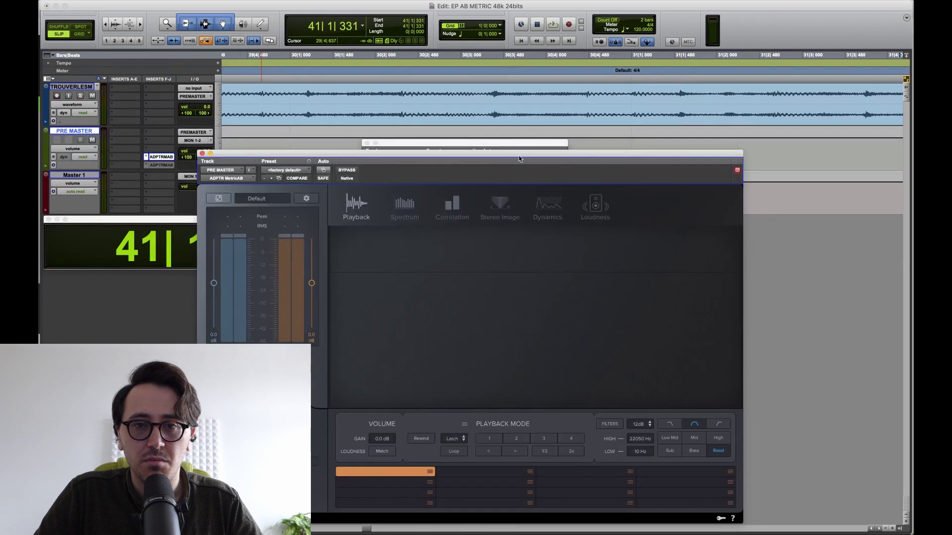
pyautogui.moveTo(538, 151); pyautogui.dragTo(666, 138)
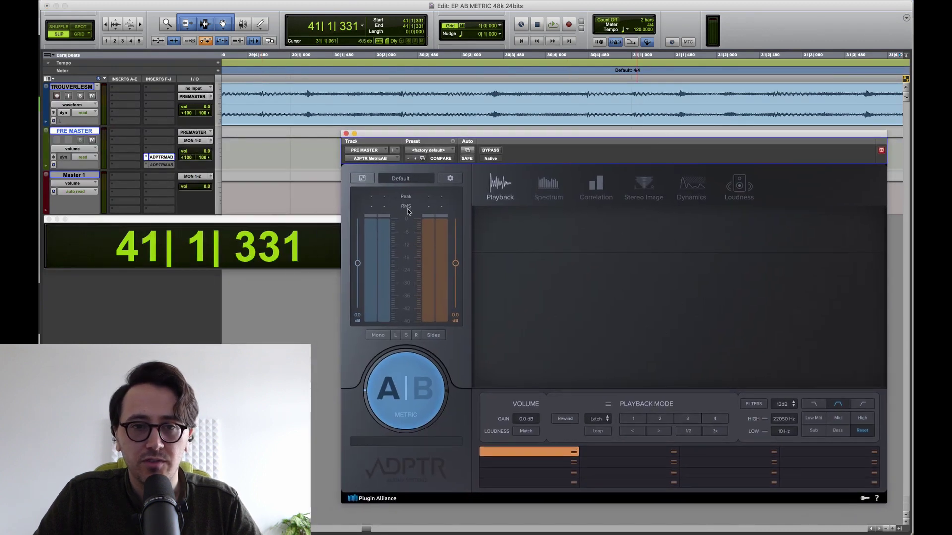
# - Load METRIC AB YOUTUBE.mab from the Music folder into the new instance and save it as the default preset
pyautogui.click(400, 178)
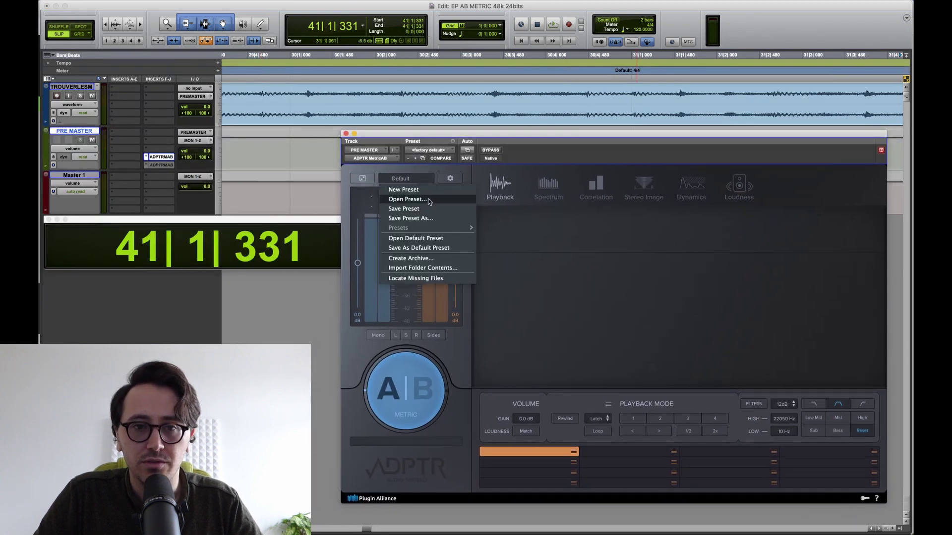
pyautogui.click(418, 200)
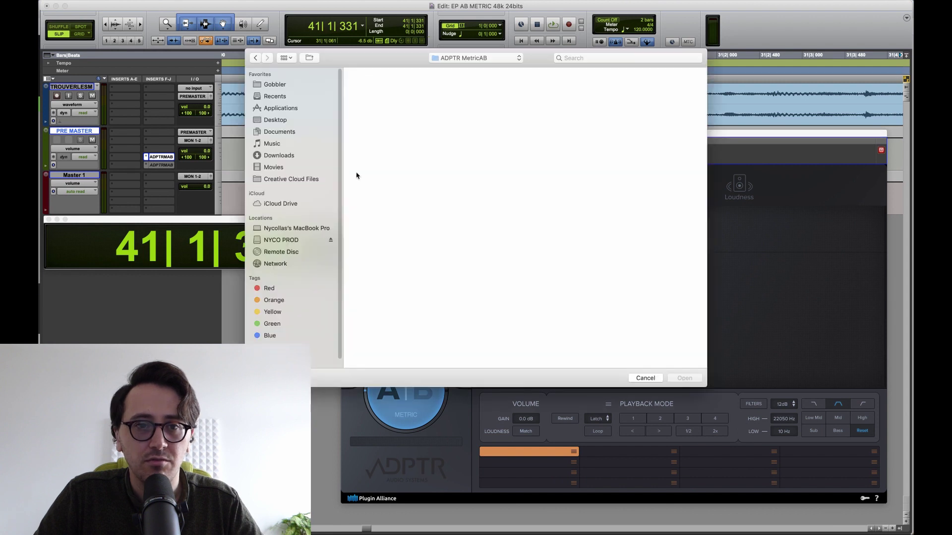
pyautogui.click(277, 144)
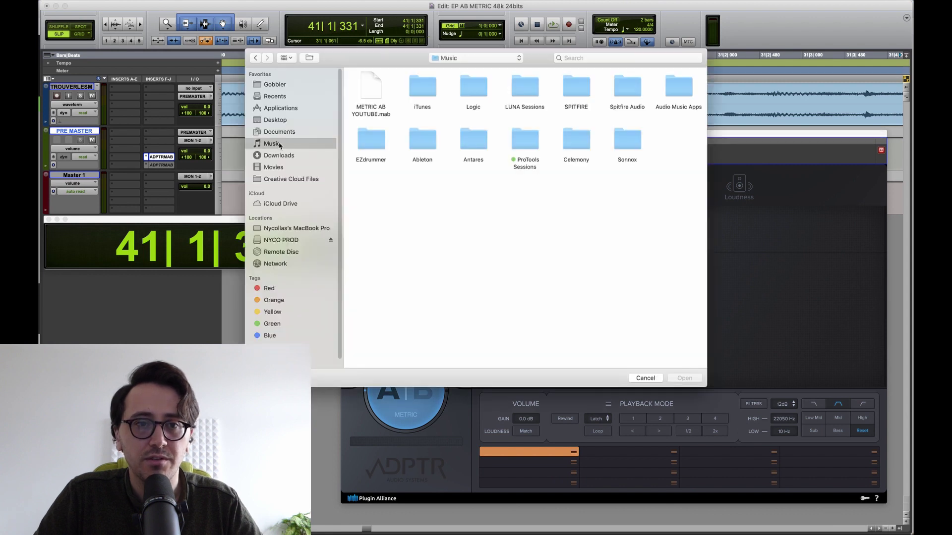
pyautogui.doubleClick(372, 92)
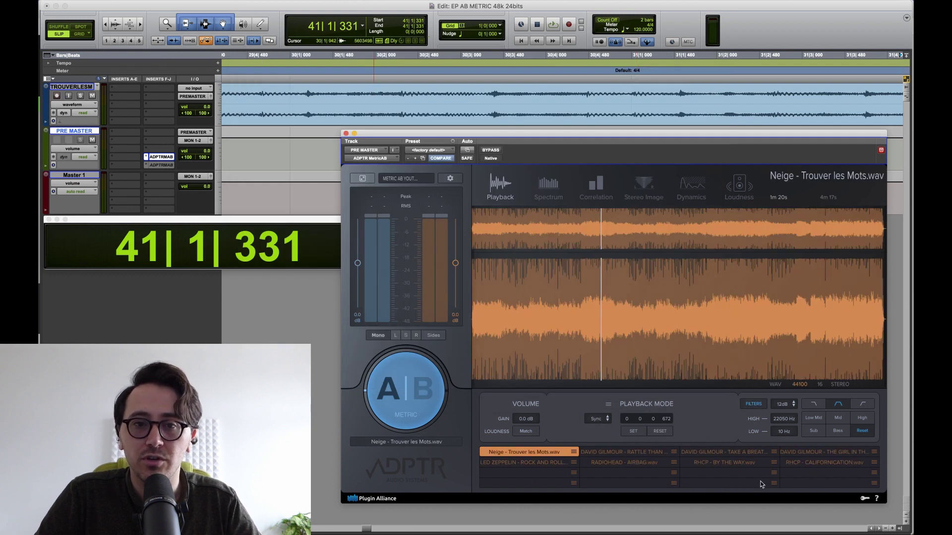
pyautogui.click(404, 179)
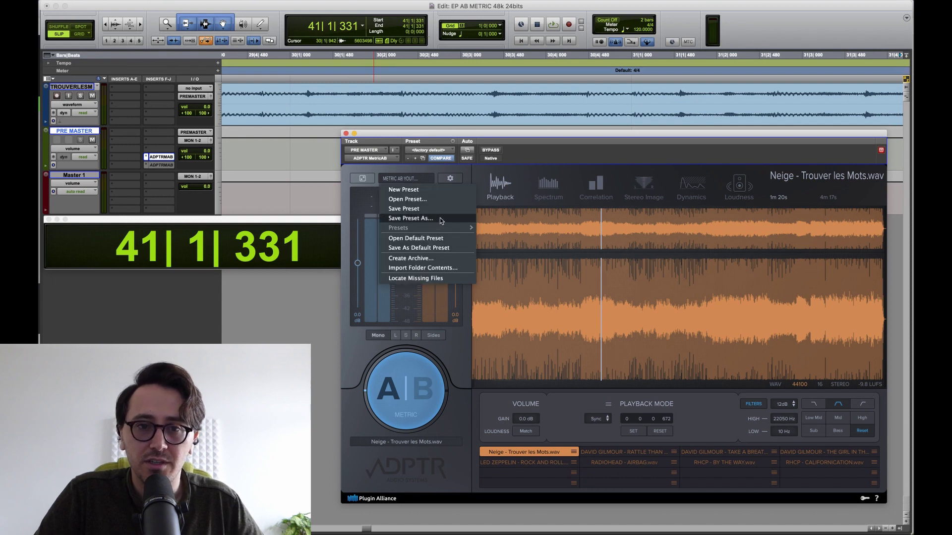
pyautogui.click(451, 248)
# - Deactivate the second MetricAB insert and add another stereo ADPTR MetricAB instance above it on PRE MASTER to test the default preset
pyautogui.click(161, 159)
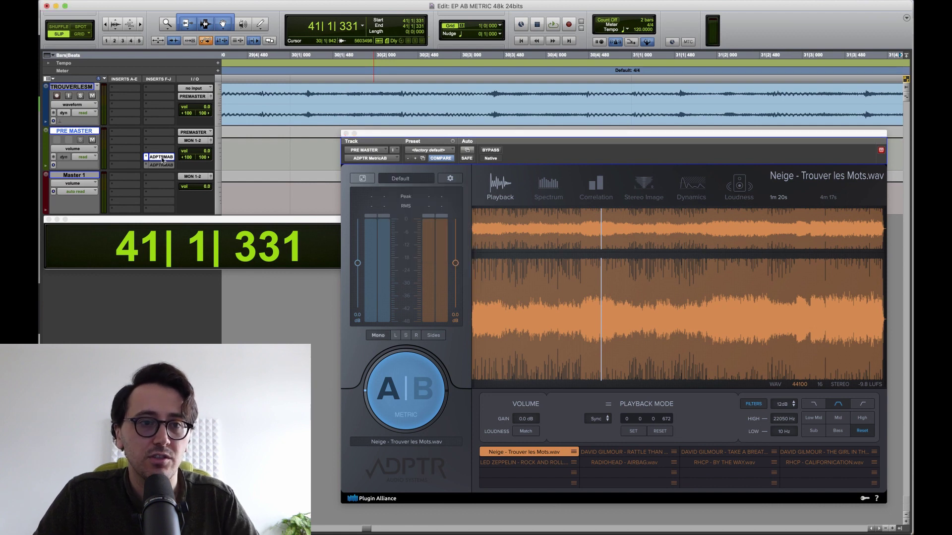
pyautogui.keyDown('ctrl'); pyautogui.keyDown('super'); pyautogui.click(162, 157); pyautogui.keyUp('super'); pyautogui.keyUp('ctrl')
pyautogui.click(161, 157)
pyautogui.moveTo(191, 190)
pyautogui.moveTo(266, 287)
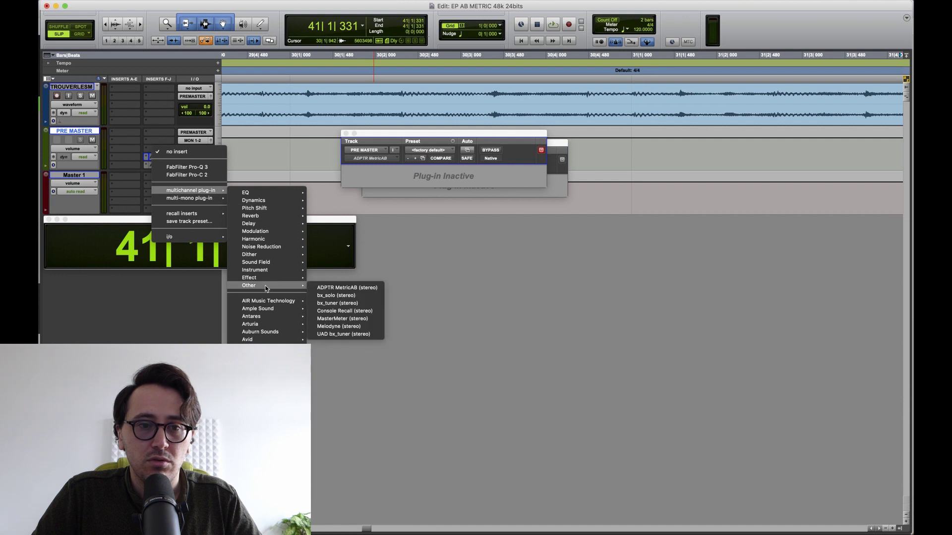
pyautogui.click(347, 288)
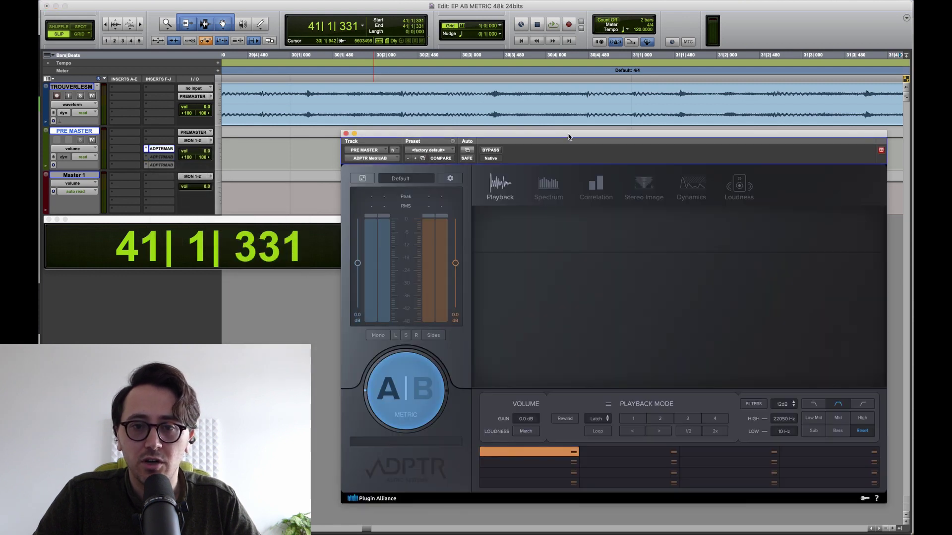
pyautogui.moveTo(569, 137)
pyautogui.mouseDown()
pyautogui.moveTo(592, 153)
pyautogui.moveTo(577, 134)
pyautogui.mouseUp()
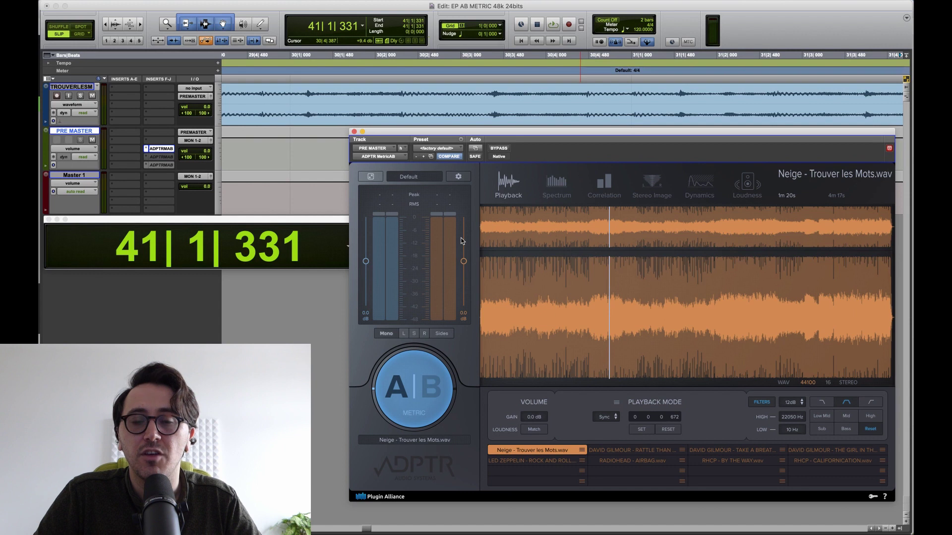
# - Review the preset options in the new MetricAB instance and switch to the B reference with Neige - Trouver les Mots.wav selected
pyautogui.click(411, 177)
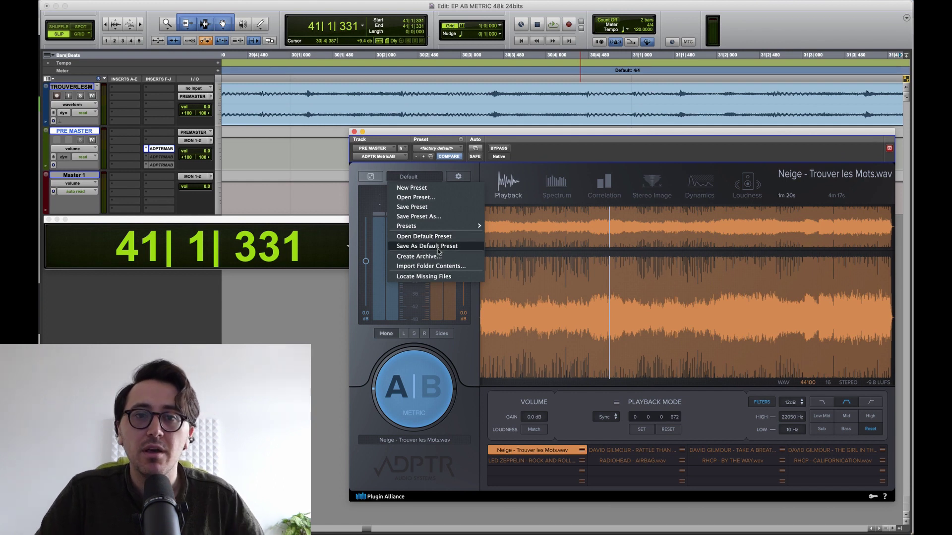
pyautogui.moveTo(444, 226)
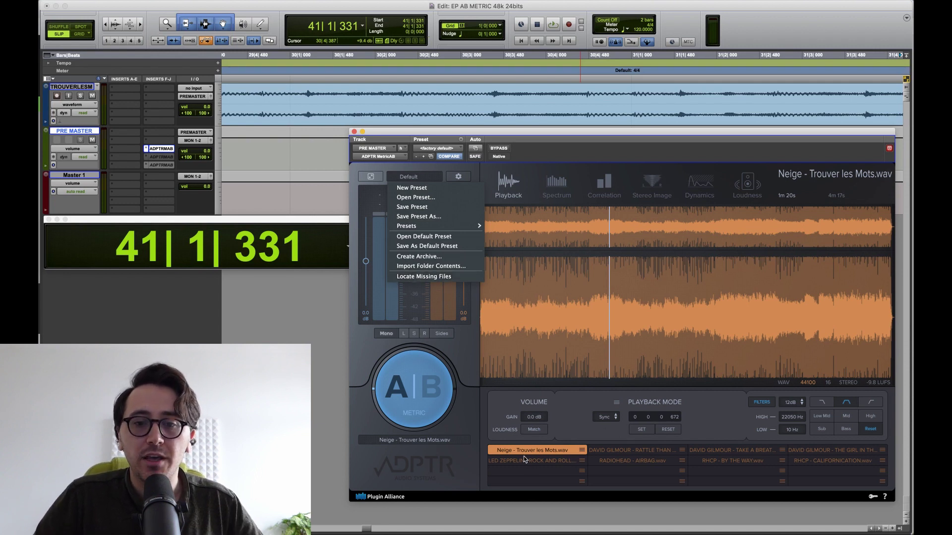
pyautogui.click(552, 454)
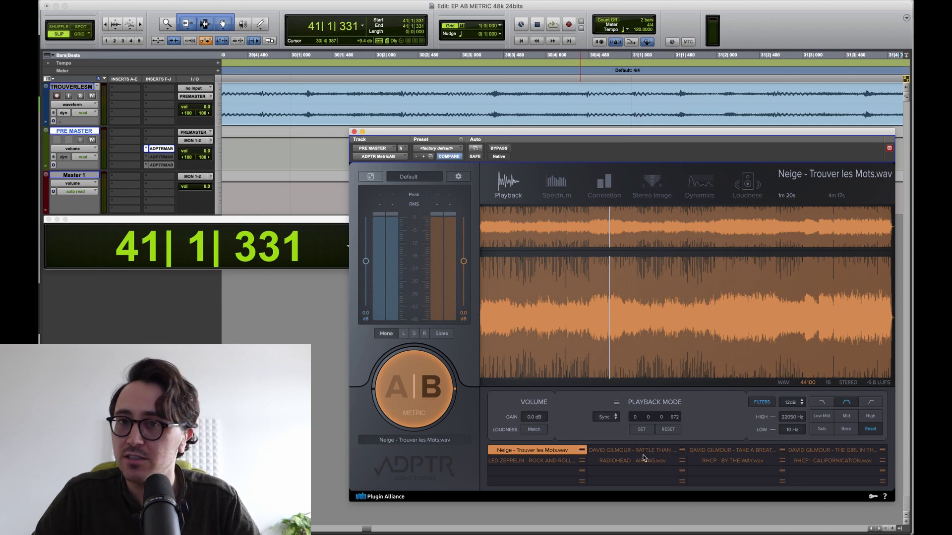
pyautogui.click(406, 178)
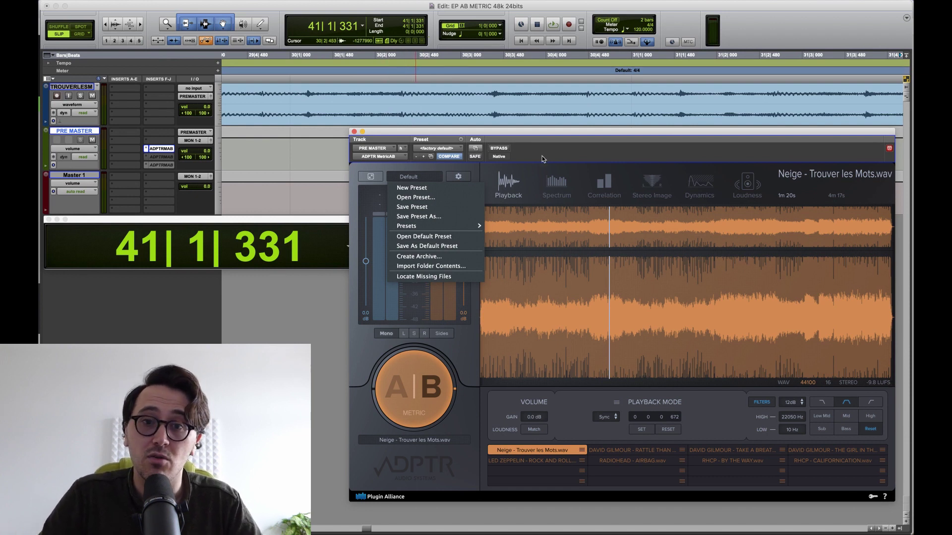
pyautogui.click(701, 474)
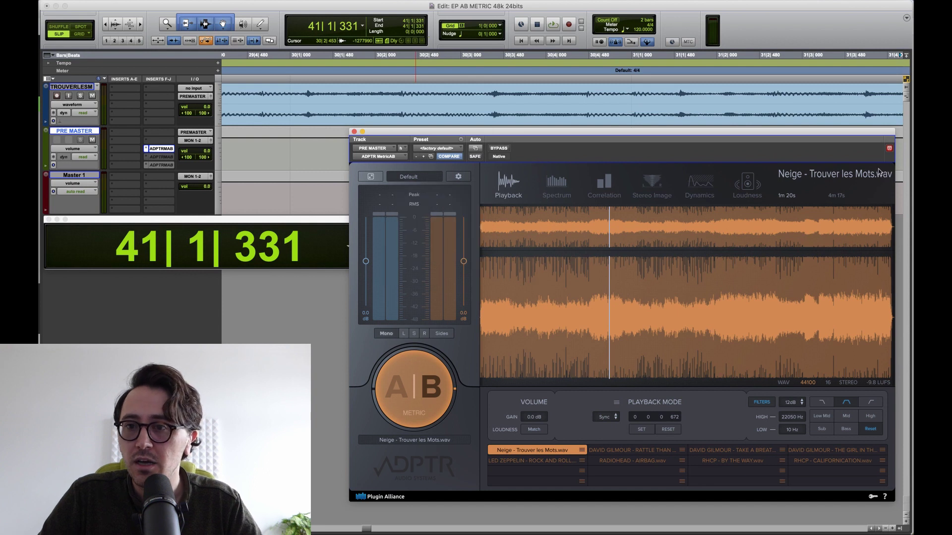
pyautogui.moveTo(790, 137)
pyautogui.mouseDown()
pyautogui.moveTo(797, 145)
pyautogui.moveTo(791, 137)
pyautogui.mouseUp()
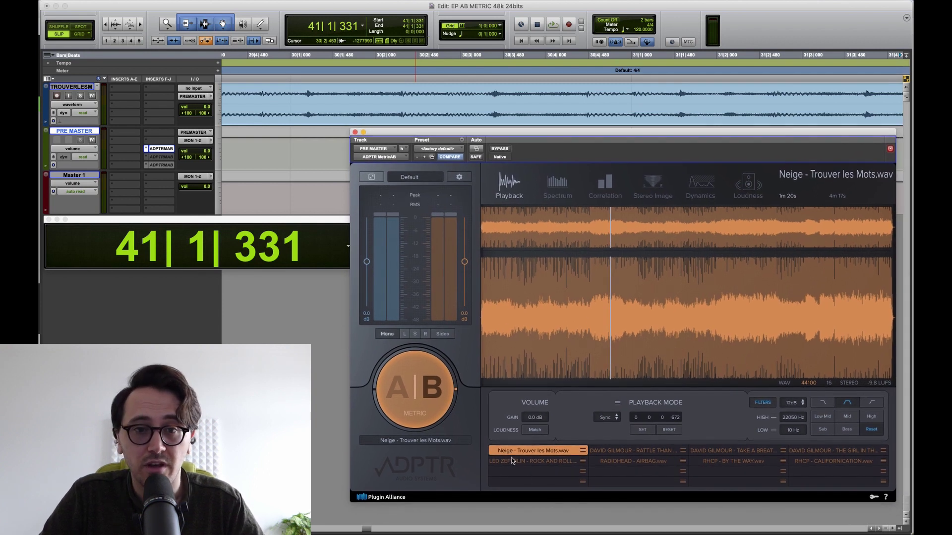